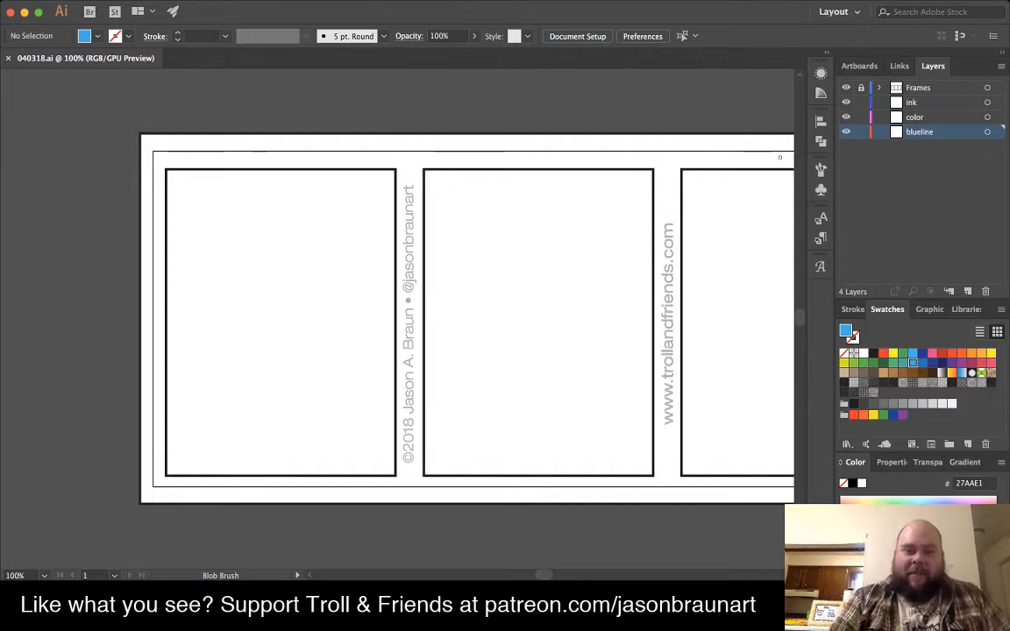
- Sketch a blue stick figure in the first comic panel on the blueline layer with the Blob Brush
mouse_move(267, 238)
left_mouse_down()
mouse_move(289, 235)
mouse_move(274, 329)
left_mouse_up()
mouse_move(247, 320)
left_mouse_down()
mouse_move(302, 305)
mouse_move(259, 372)
left_mouse_up()
left_click_drag(275, 330, 306, 378)
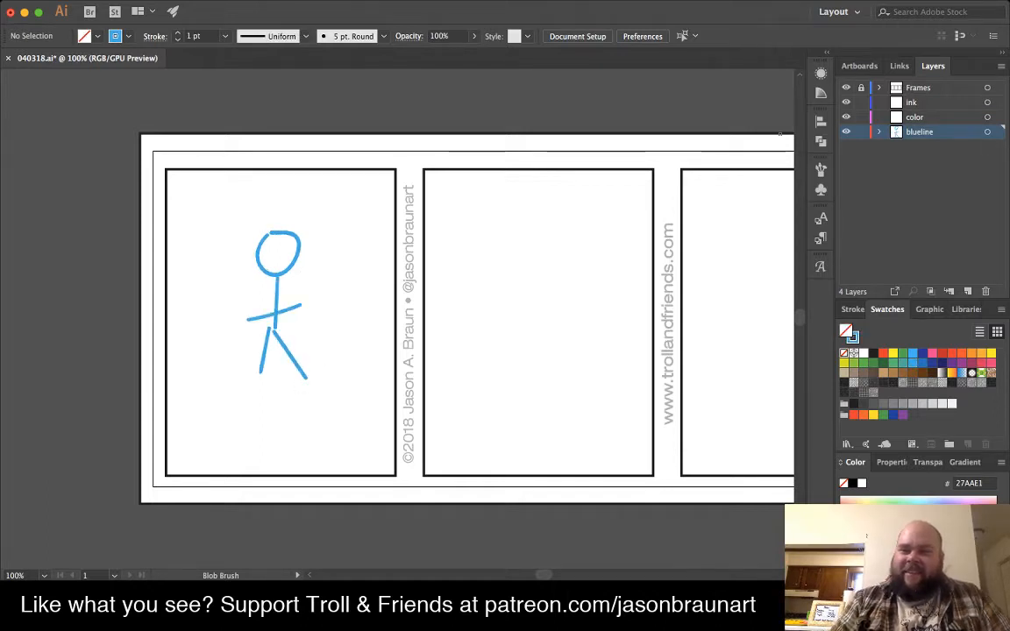
- Try to trace the stick figure's head in black on the ink layer, and delete all of the drawn artwork
left_click(912, 102)
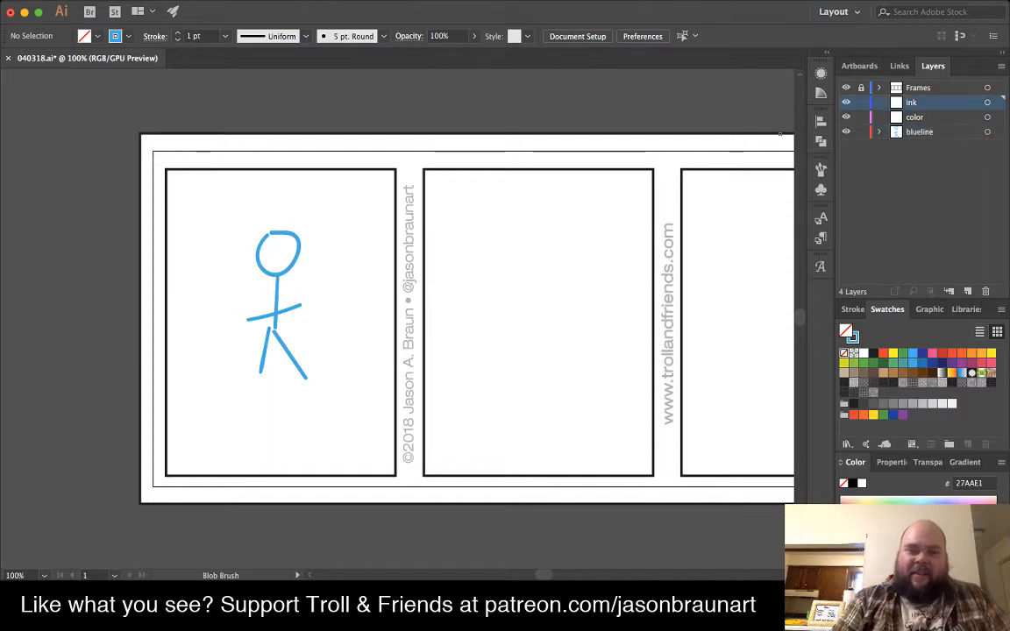
key("d")
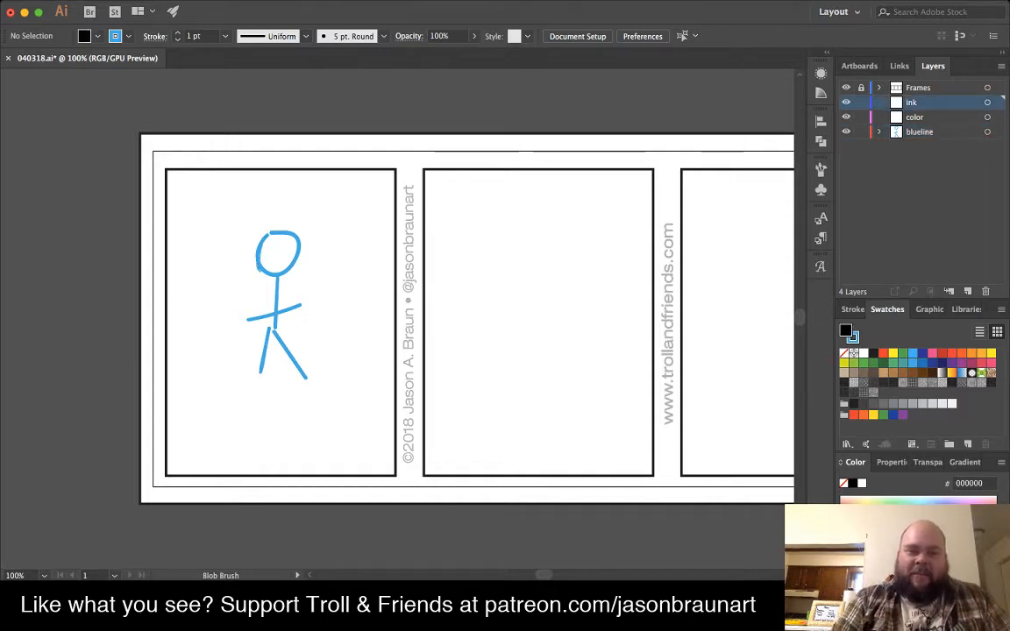
key("slash")
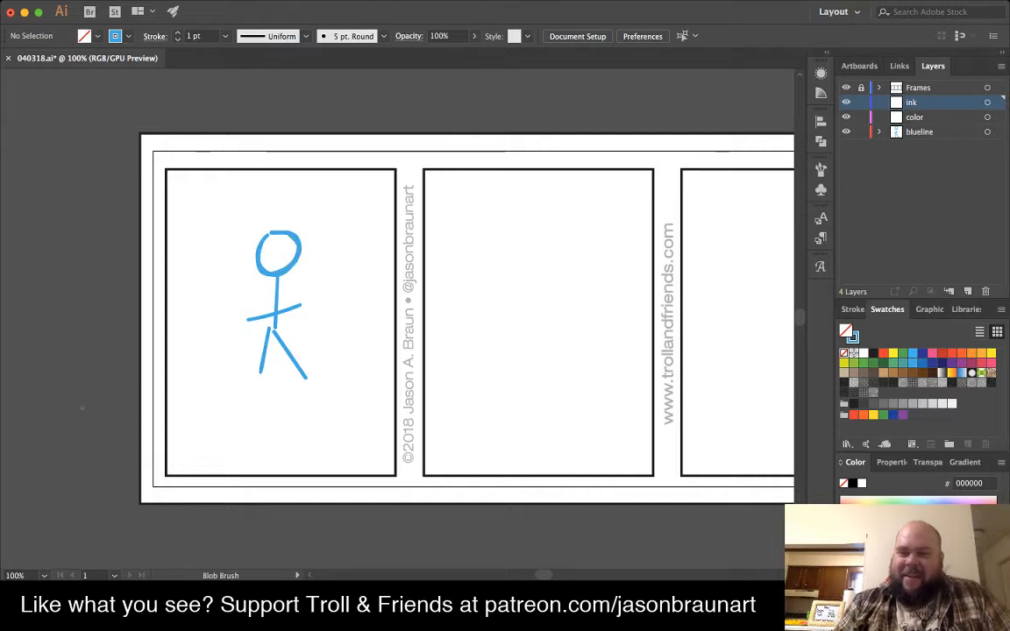
key("comma")
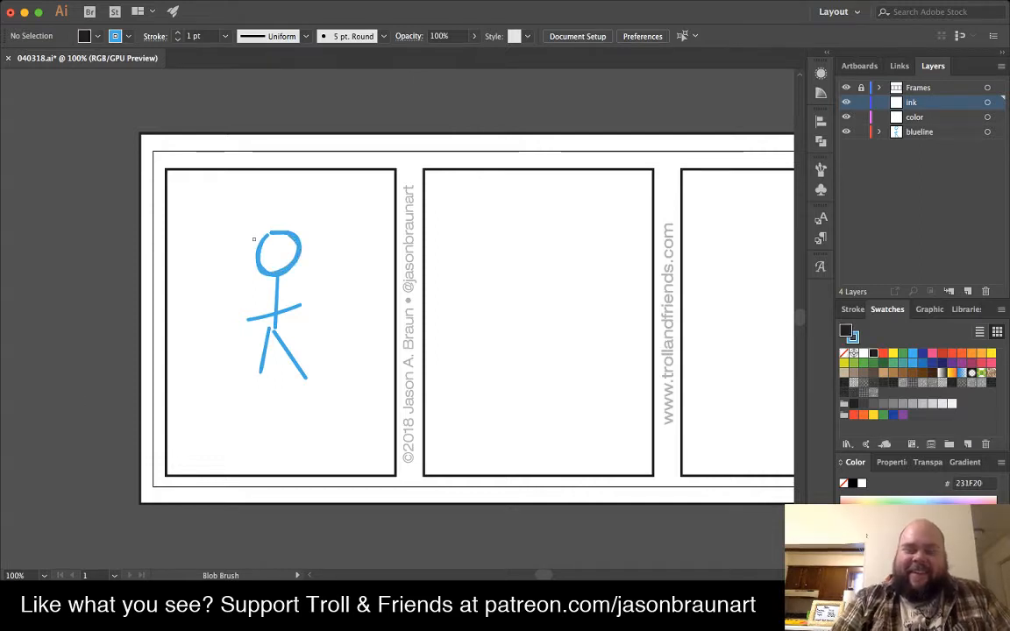
key("slash")
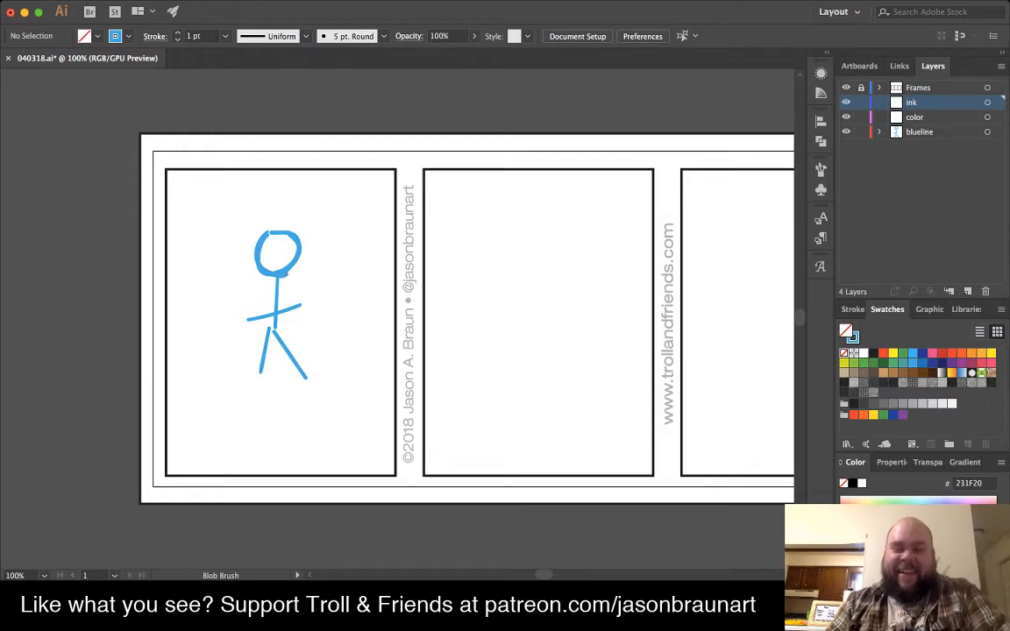
key("ctrl+a")
key("Delete")
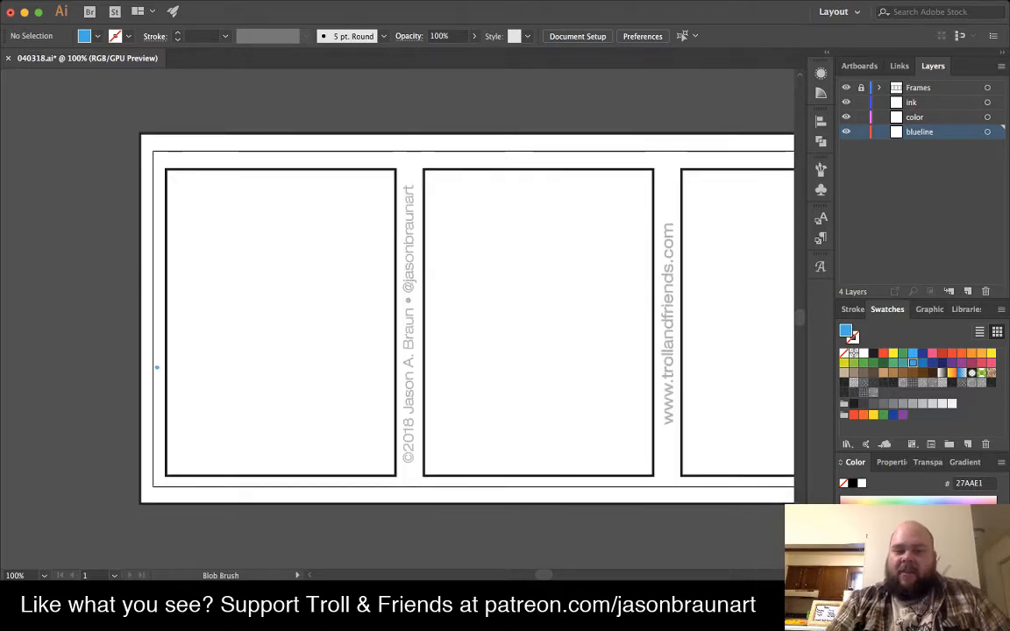
- Test a blue wavy line across the first two panels with the Frames layer hidden and shown, and delete the line
mouse_move(157, 367)
left_mouse_down()
mouse_move(190, 339)
mouse_move(282, 364)
mouse_move(331, 307)
mouse_move(375, 349)
mouse_move(445, 339)
mouse_move(503, 367)
mouse_move(596, 314)
left_mouse_up()
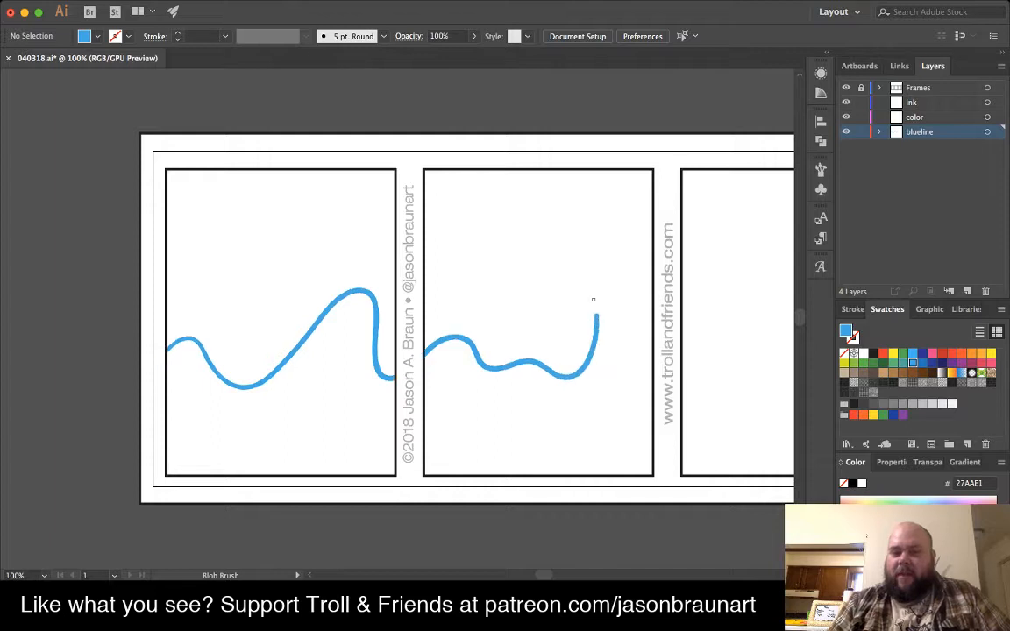
key("shift+x")
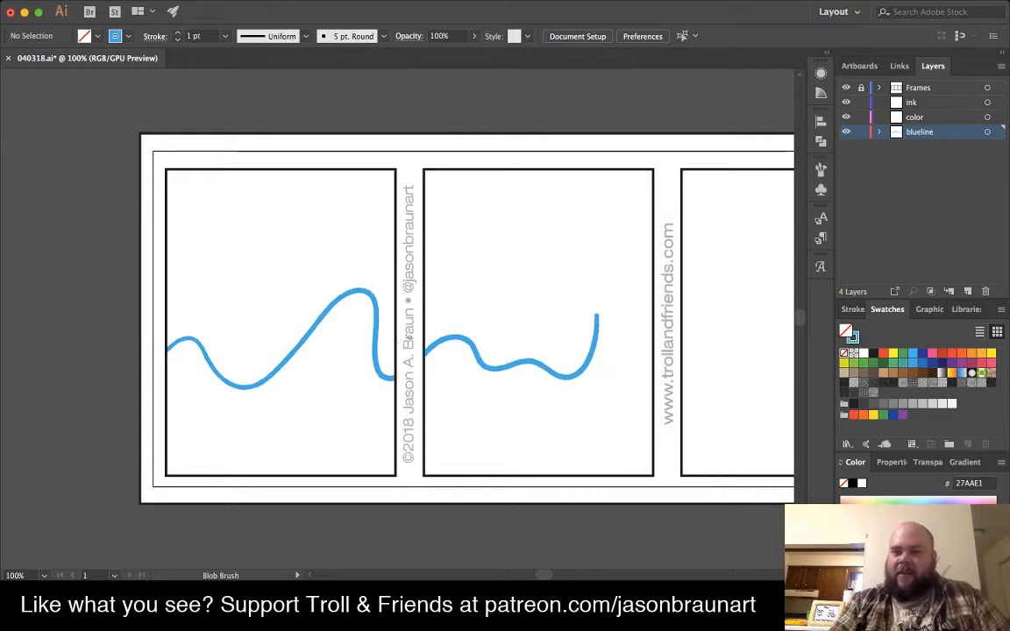
left_click(845, 88)
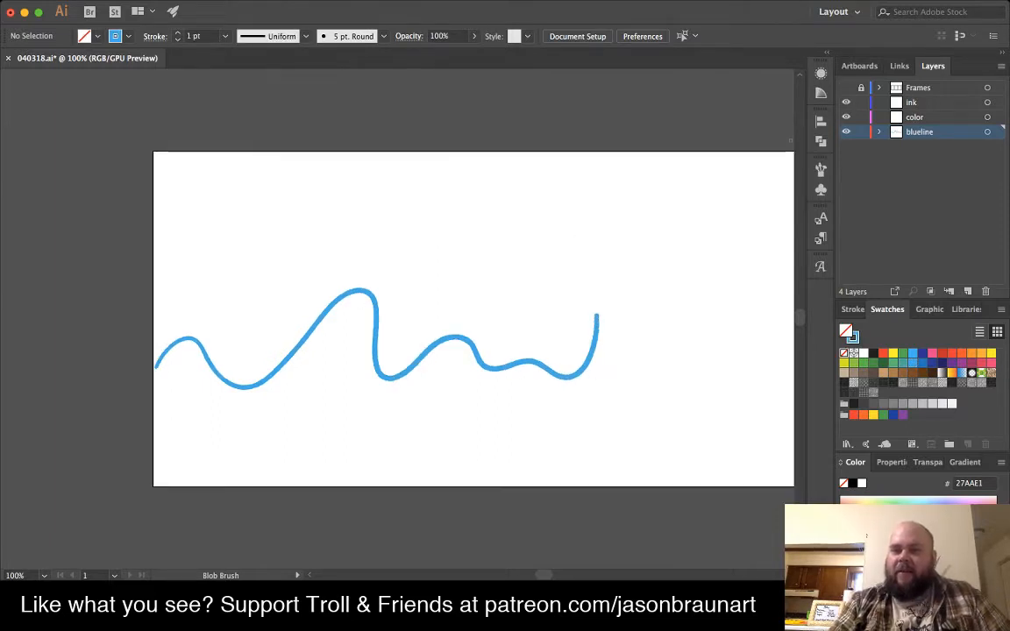
left_click(846, 87)
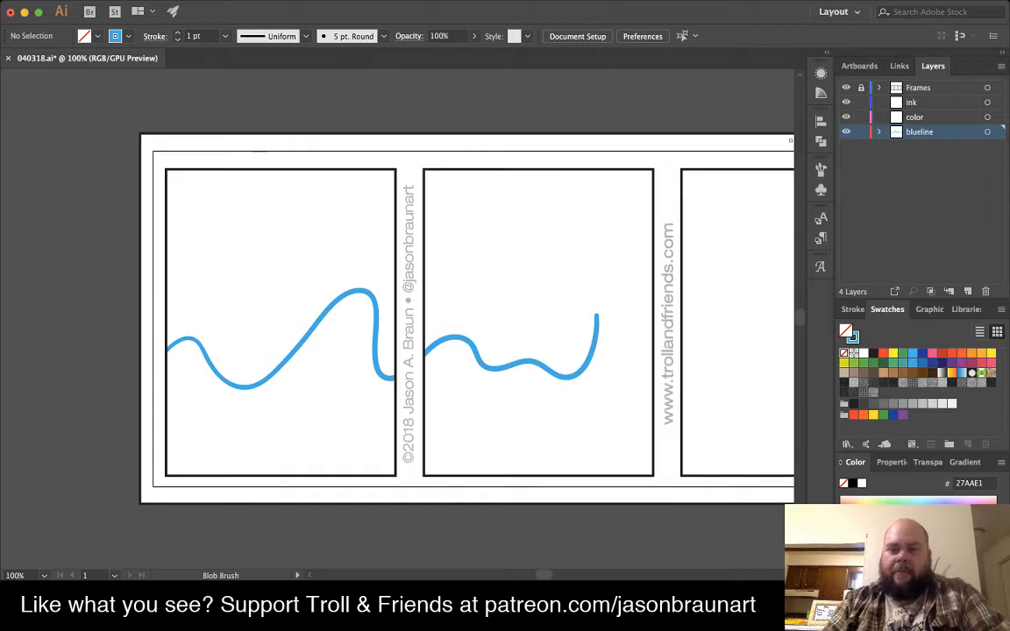
left_click(846, 88)
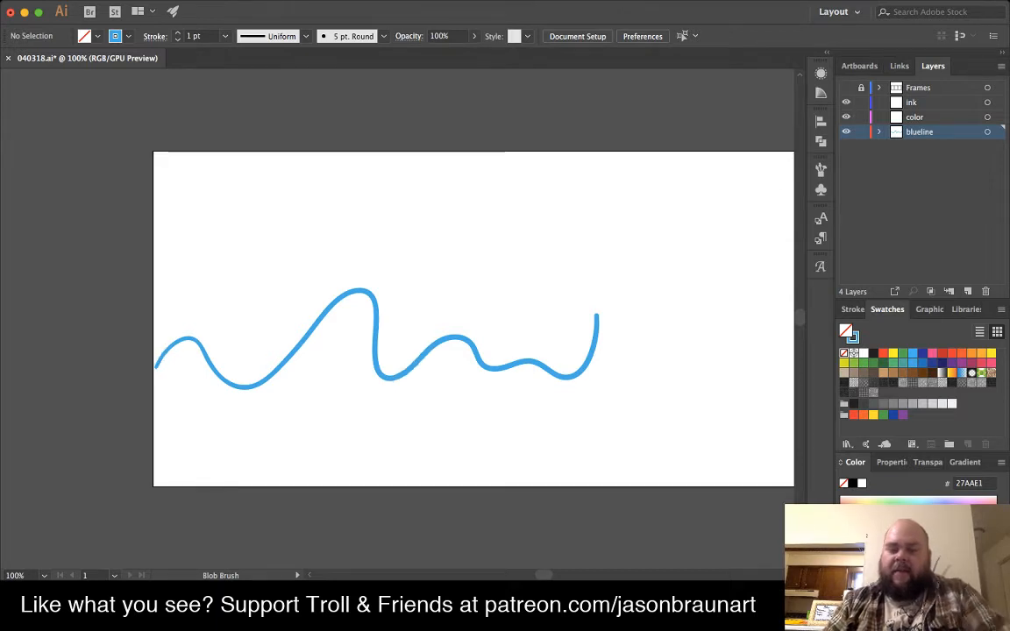
left_click(846, 88)
key("ctrl+a")
key("Delete")
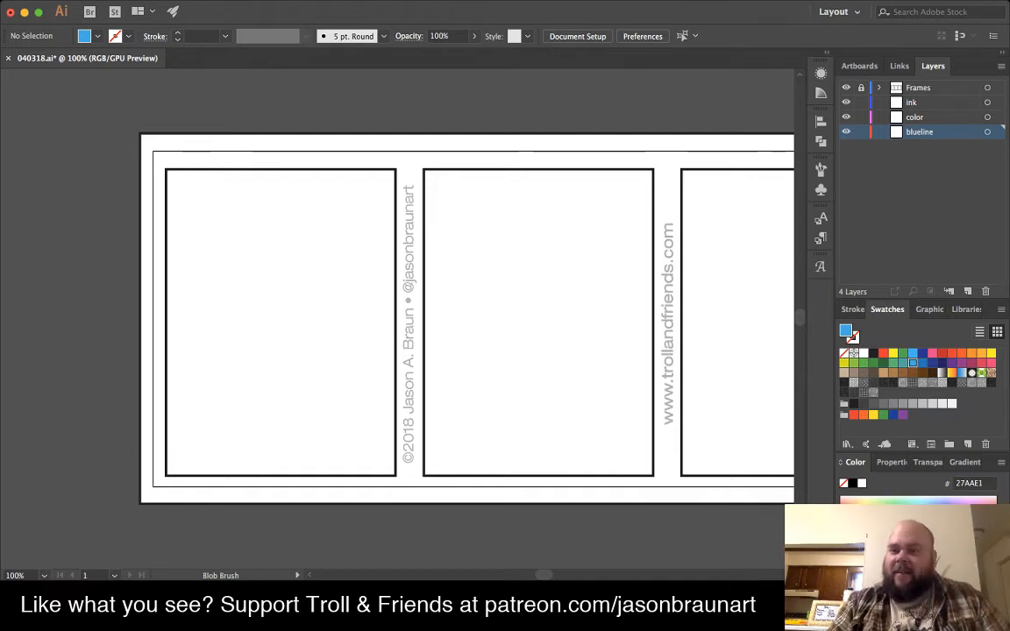
- Add a new layer directly above the ink layer and name it "balloons"
left_click(912, 103)
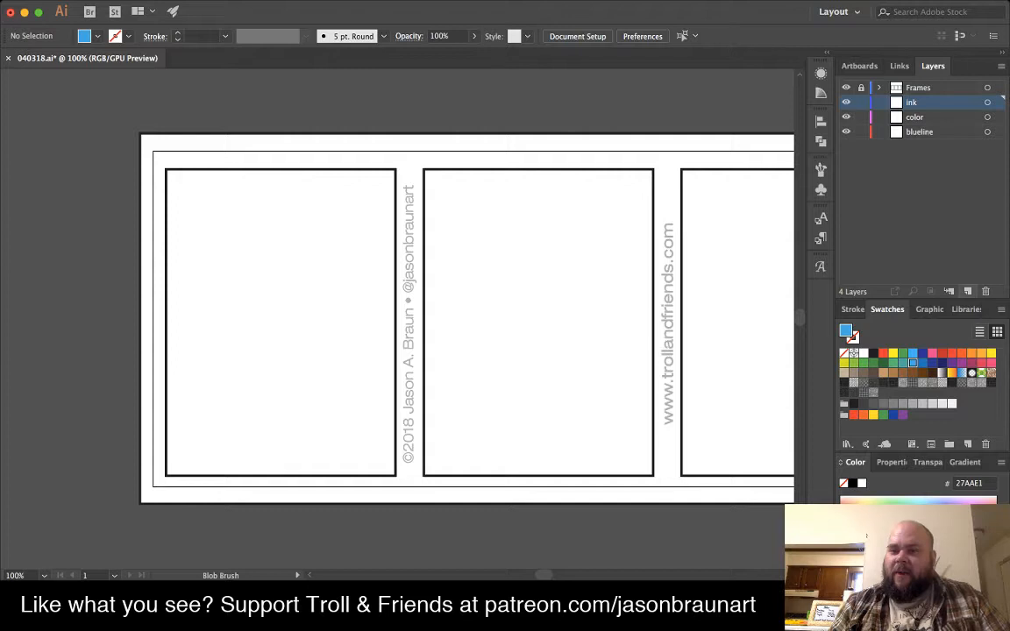
left_click(966, 291)
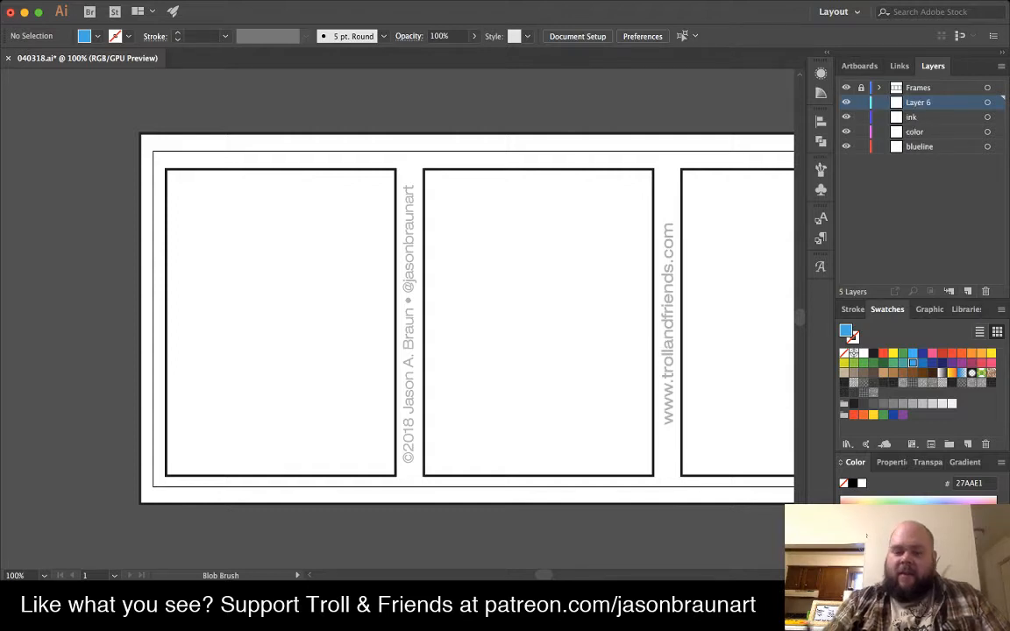
double_click(917, 103)
type("b")
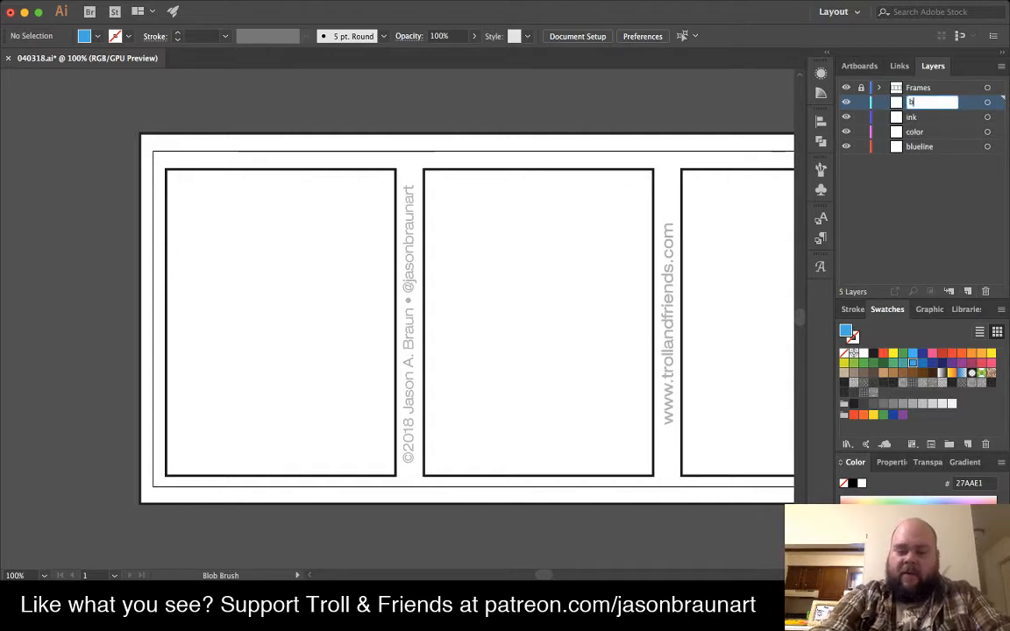
type("alloons")
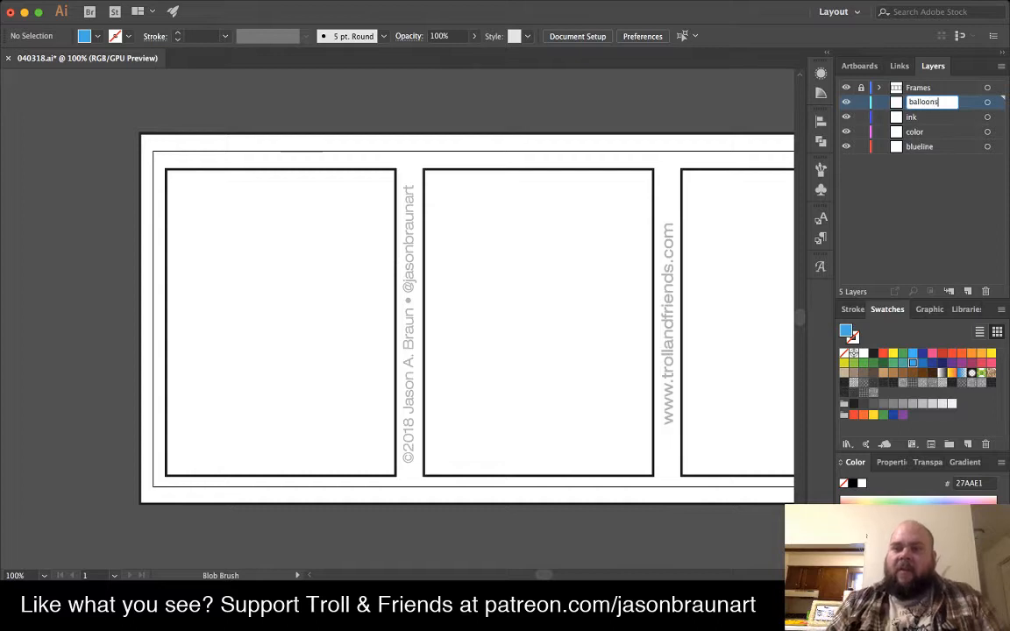
key("Return")
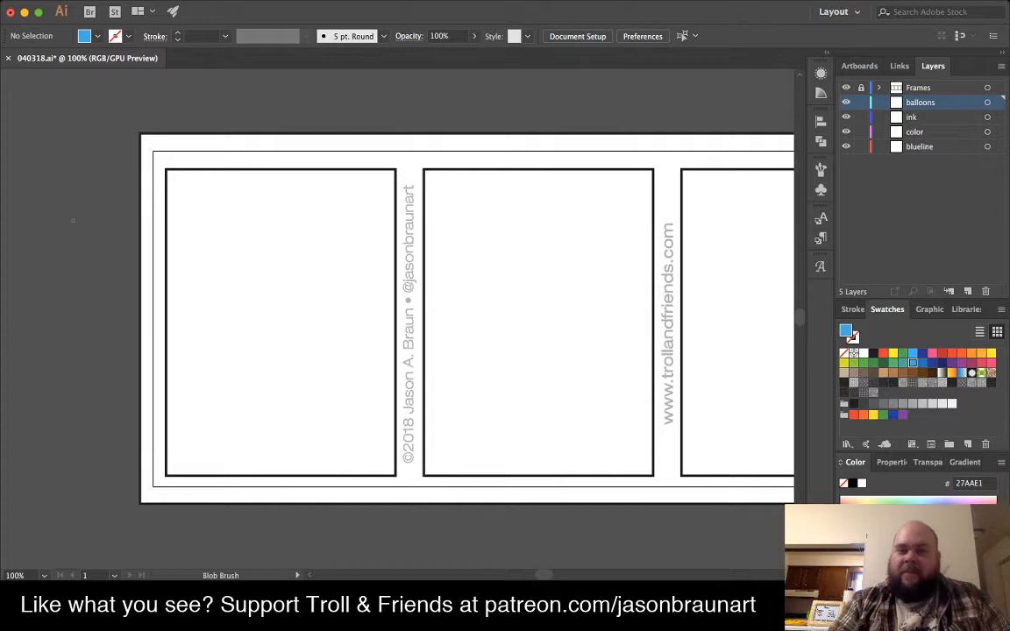
- Create an area text box across the upper part of the first panel and make it slightly narrower and shorter
key("t")
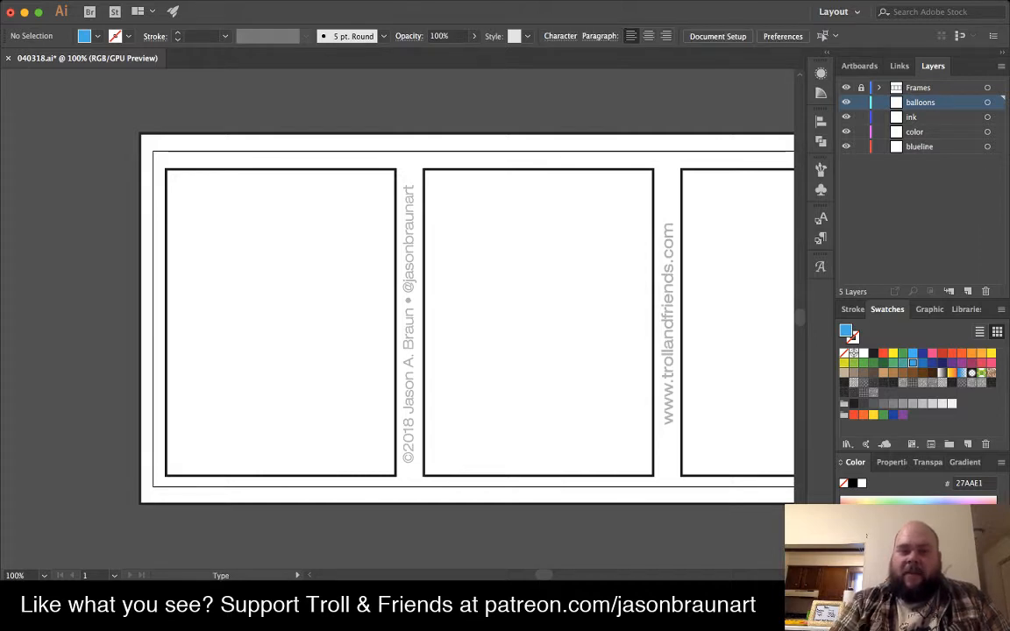
left_click_drag(180, 185, 379, 281)
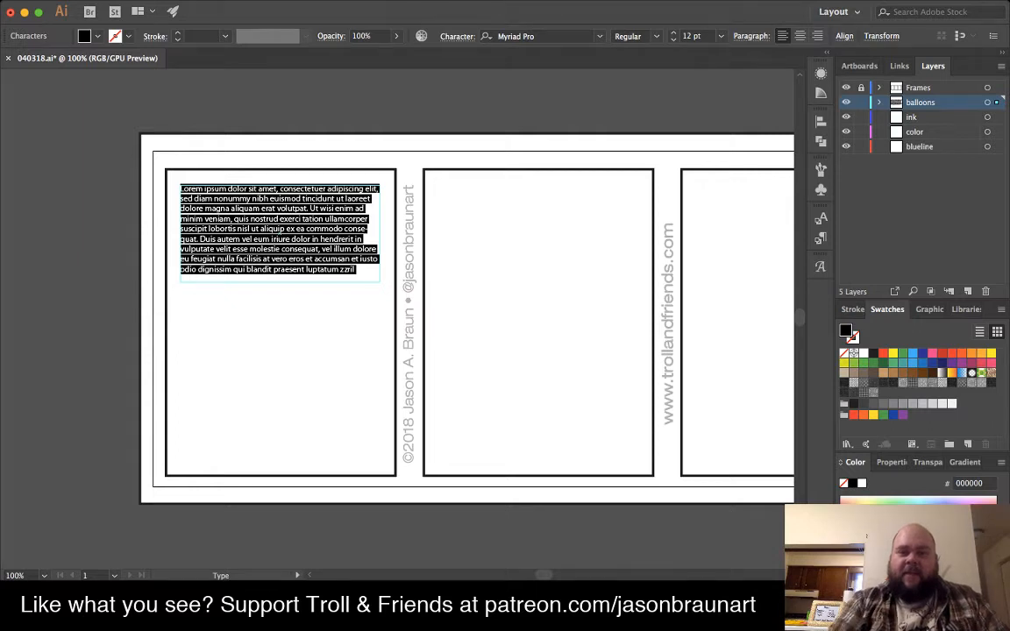
key("Escape")
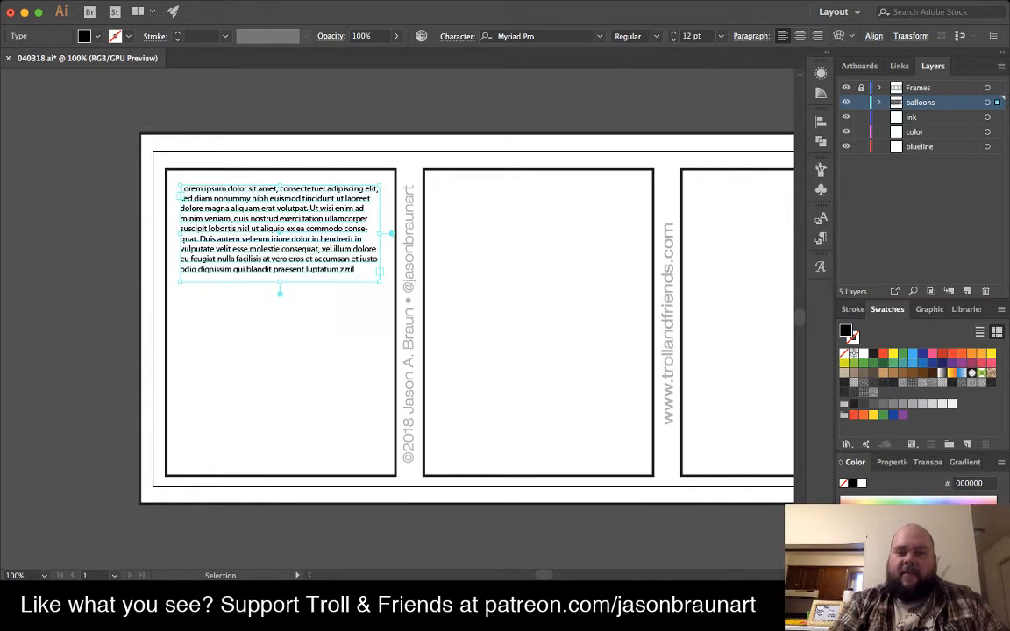
mouse_move(379, 233)
left_mouse_down()
mouse_move(342, 233)
mouse_move(333, 261)
mouse_move(294, 261)
mouse_move(300, 277)
mouse_move(351, 263)
mouse_move(379, 238)
left_mouse_up()
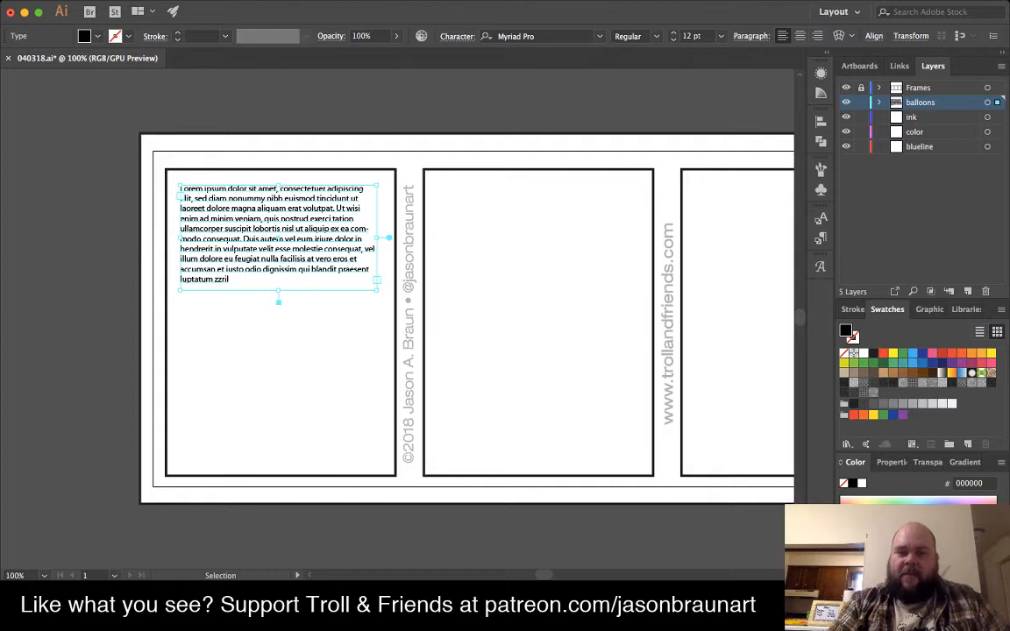
left_click_drag(377, 290, 374, 255)
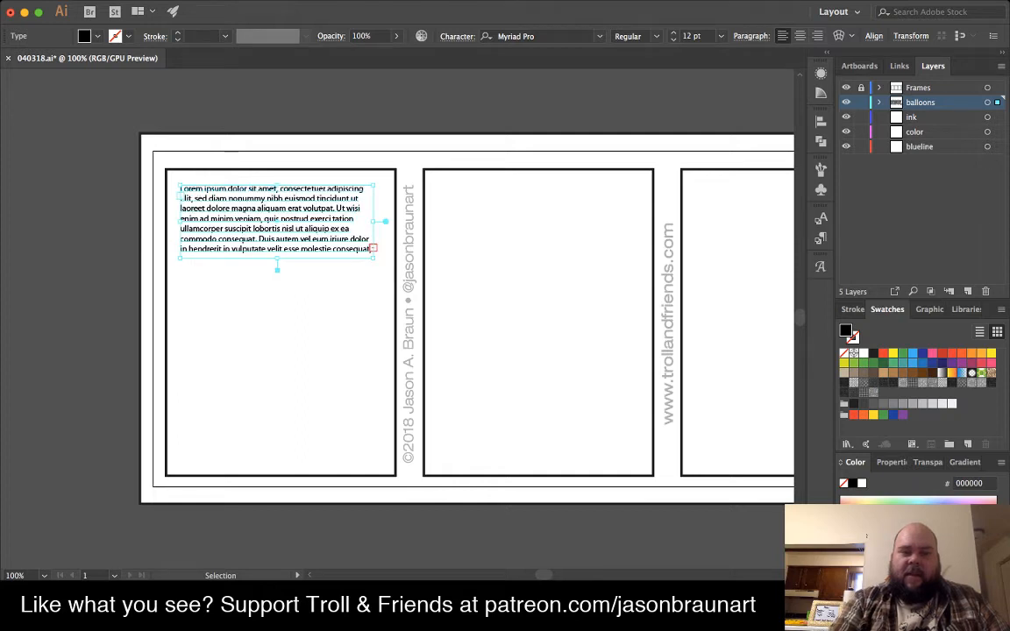
- Set all of the placeholder text in the first panel to 18 pt Caballar Medium
key("t")
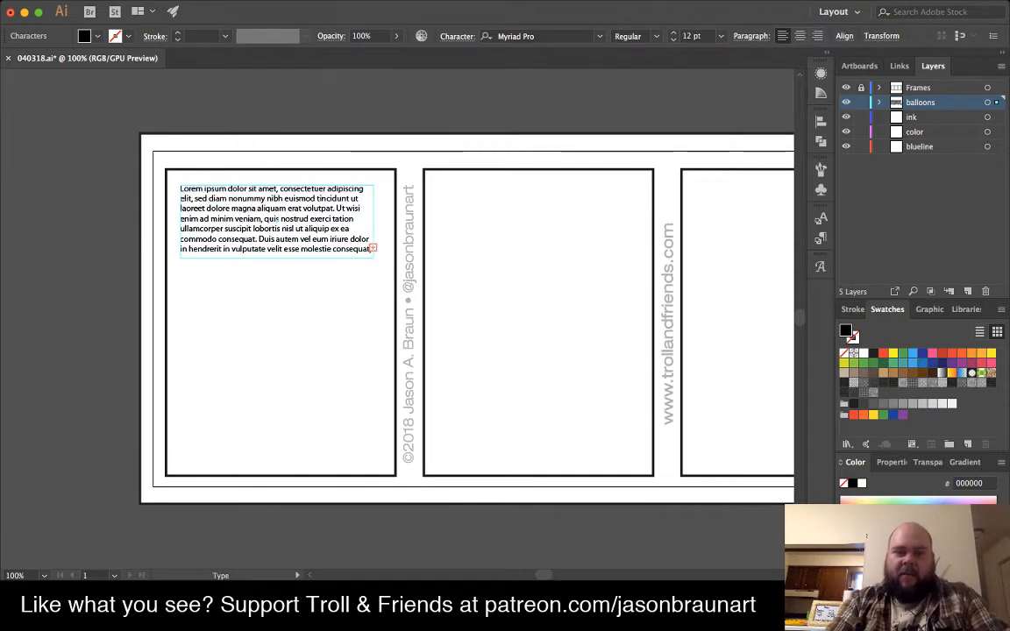
double_click(295, 218)
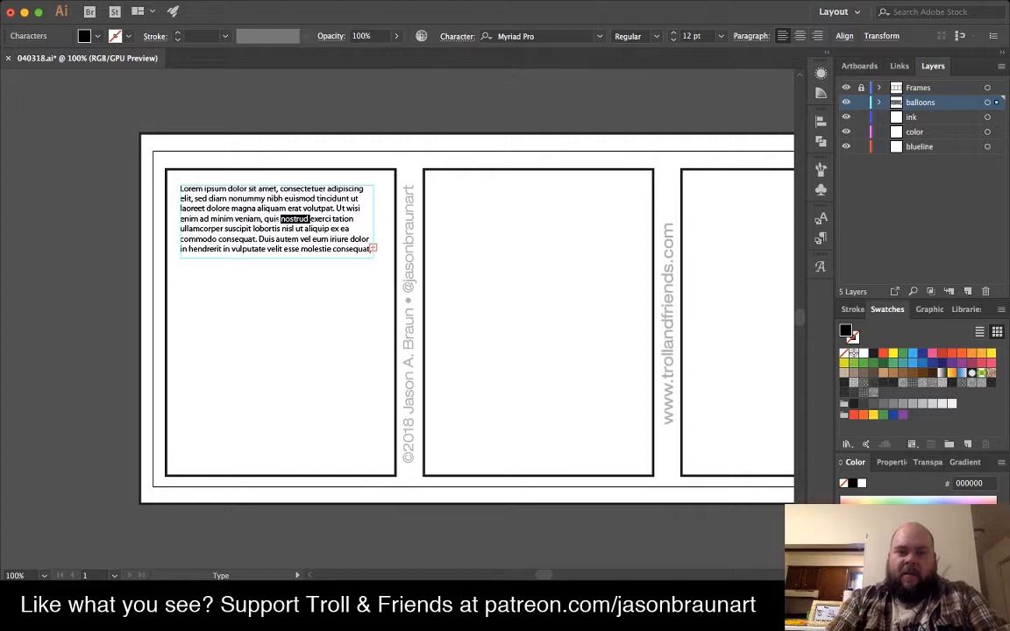
key("super+a")
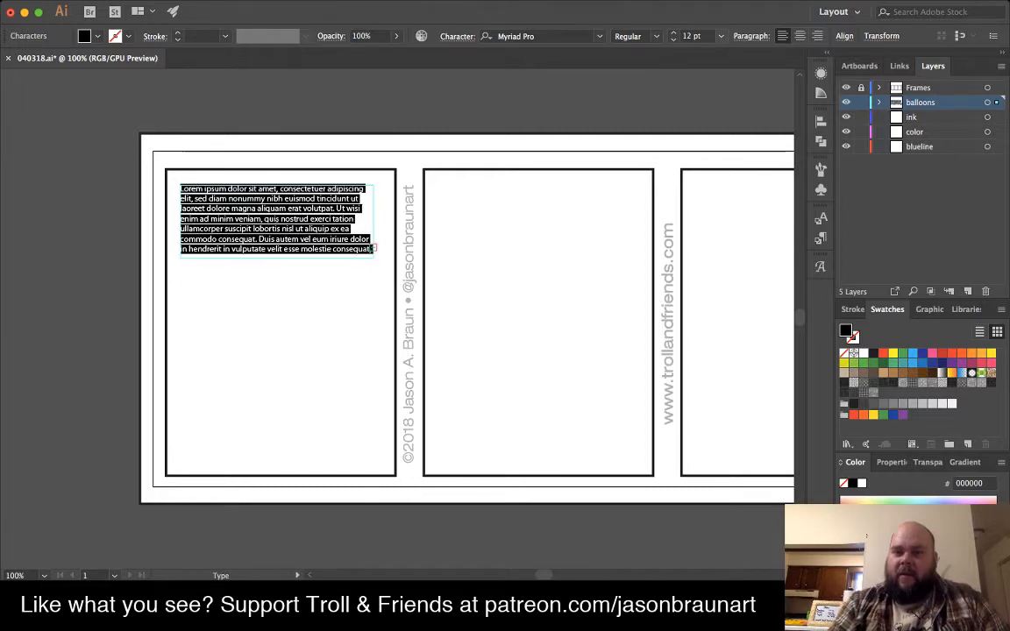
left_click(721, 36)
left_click(701, 154)
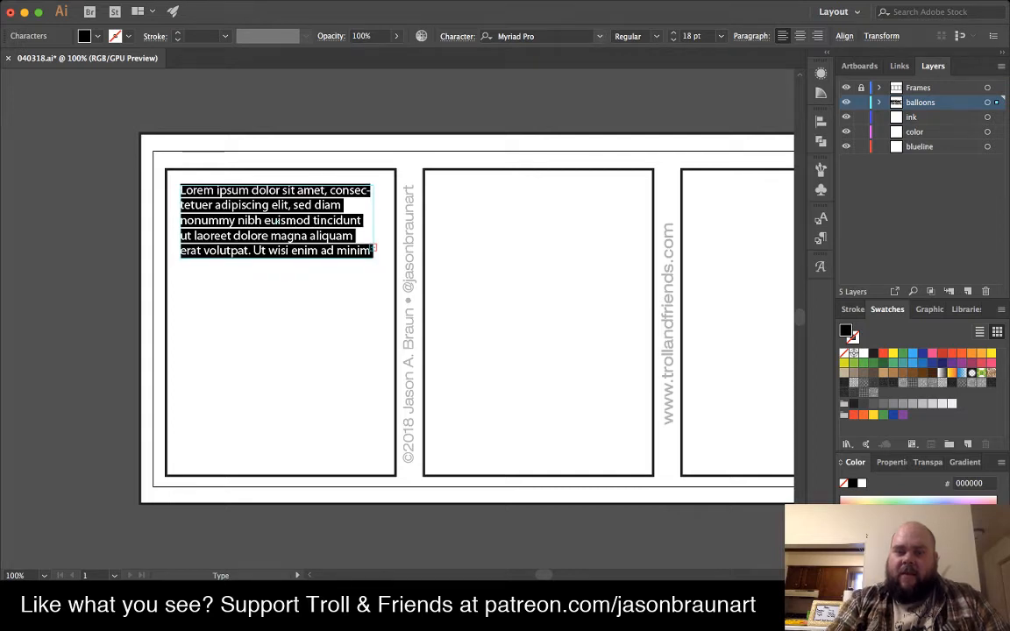
left_click(526, 35)
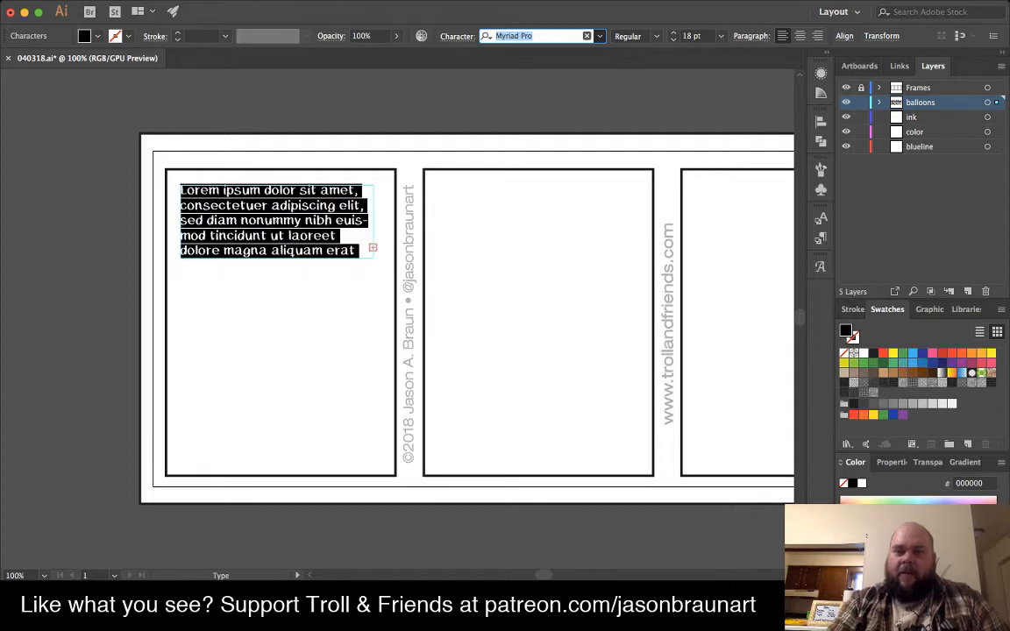
key("Return")
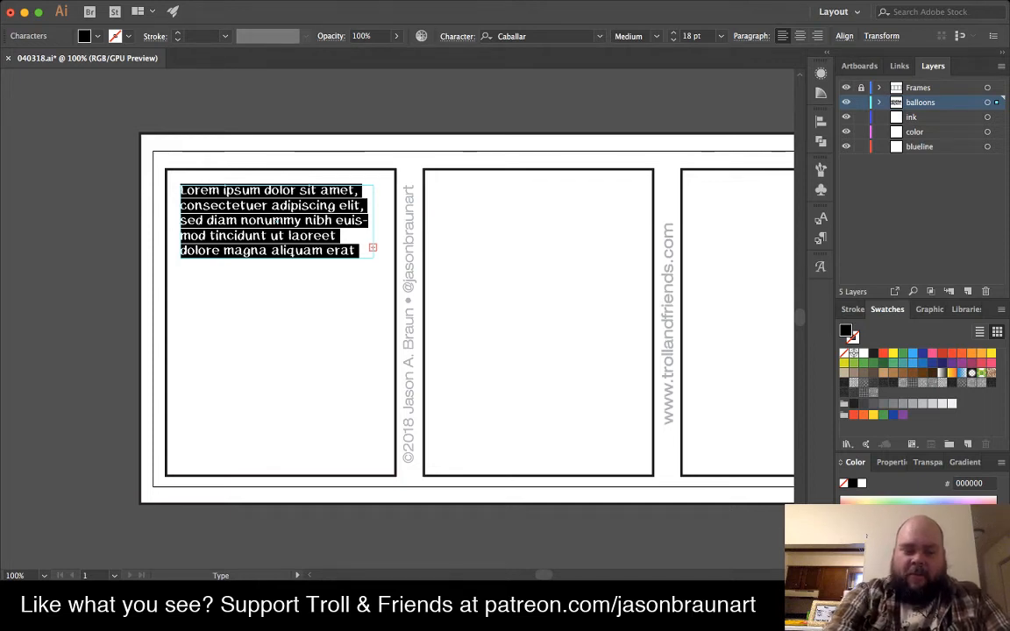
- Replace the placeholder text with "TROLL HAS BEEN CONSUMED BY A WILD MIMIC." and turn off hyphenation for the paragraph
key("BackSpace")
type("TR")
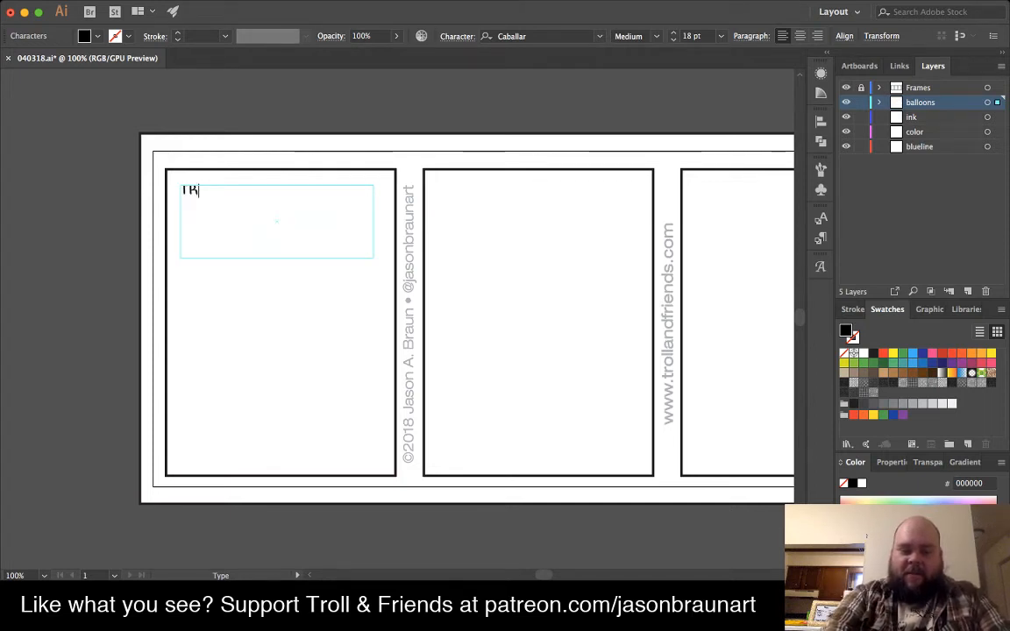
type("OLL HAS BEEN CONSU")
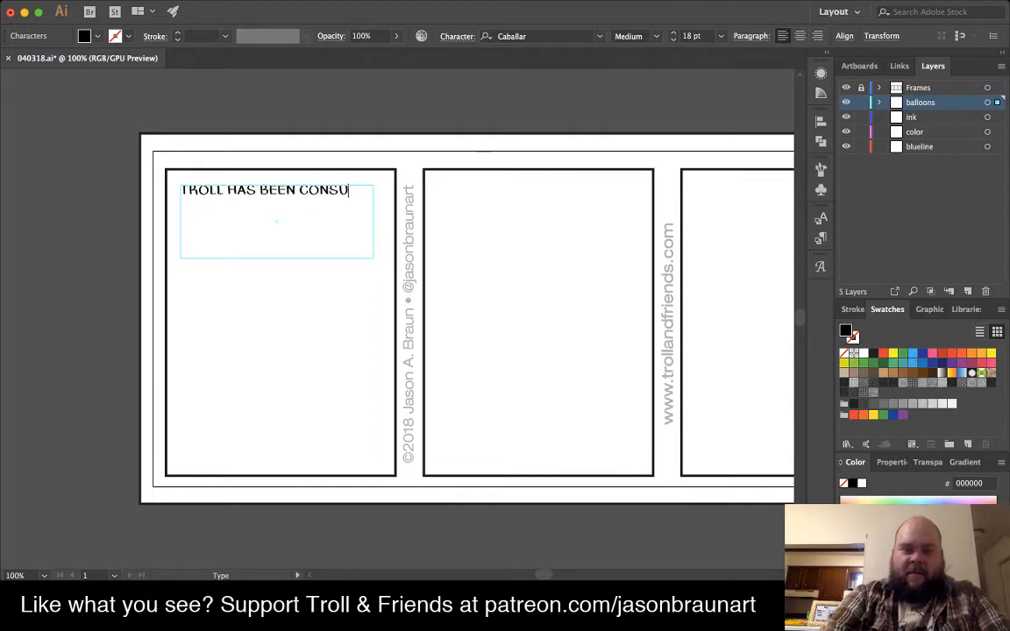
type("MED B")
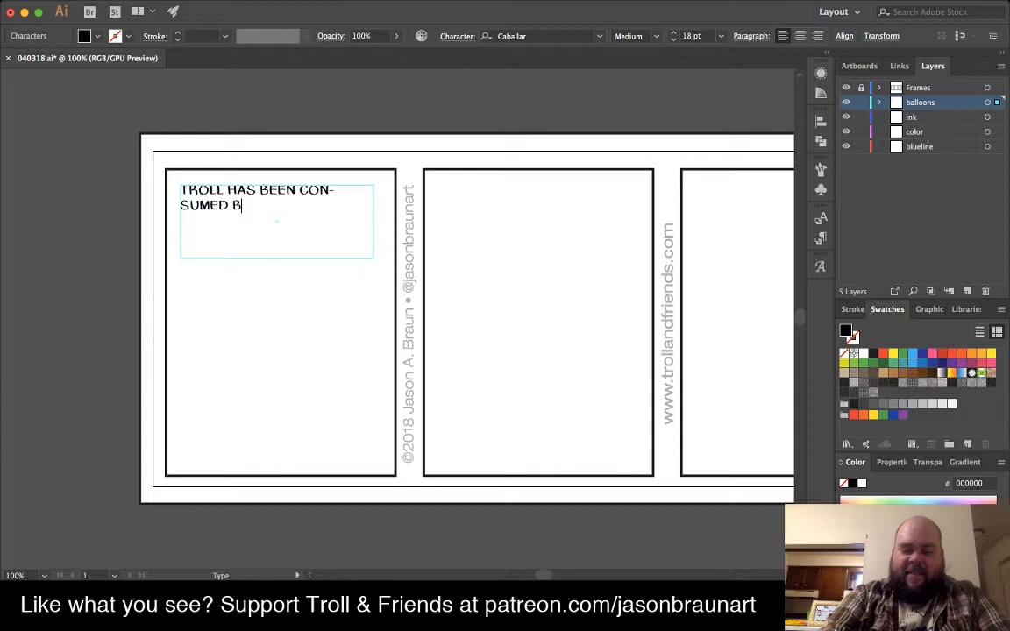
type("Y A WILD M")
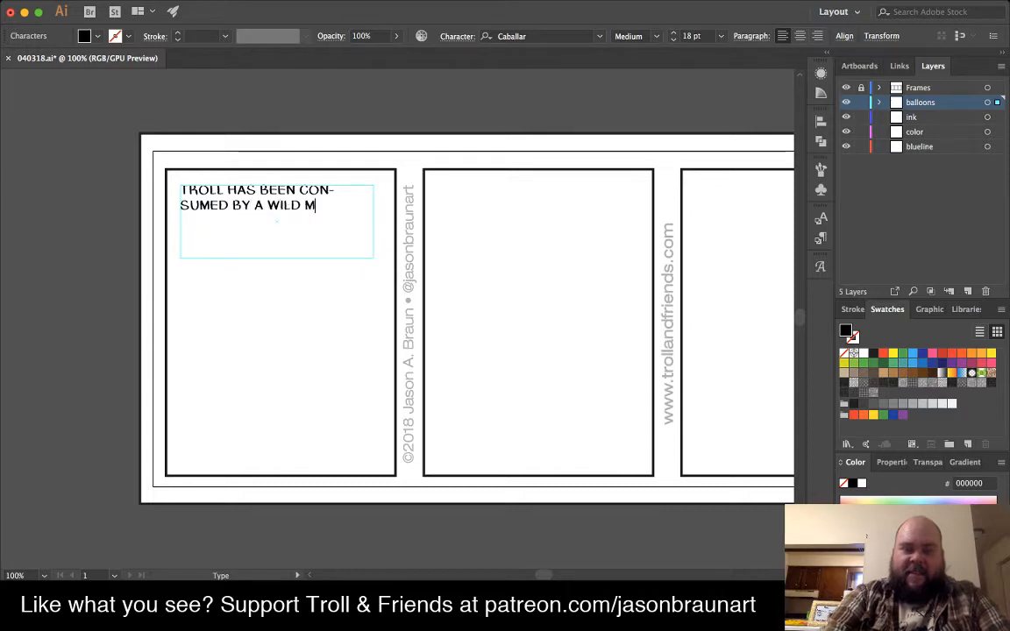
type("IMIC.")
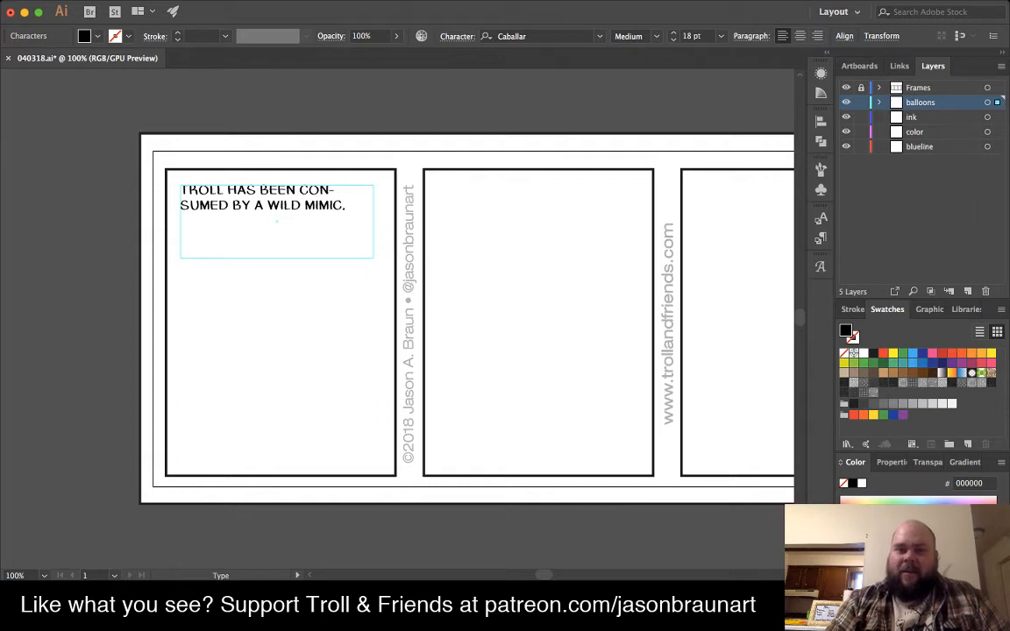
key("alt+shift+super+h")
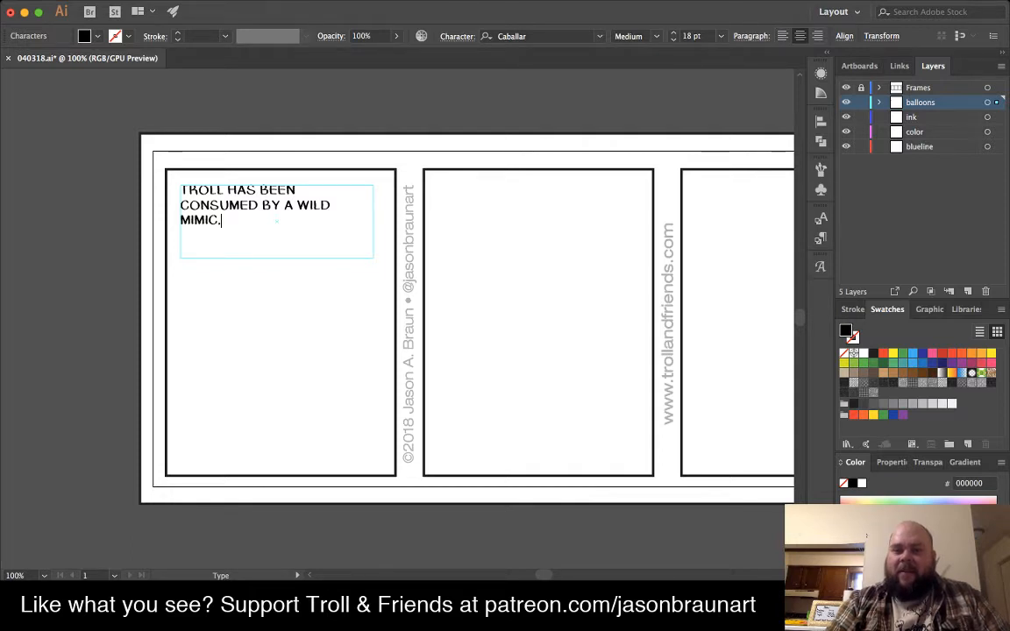
- Centre-align the mimic caption, shrink its text box around the three lines, and centre it near the first panel's upper edge
key("super+shift+c")
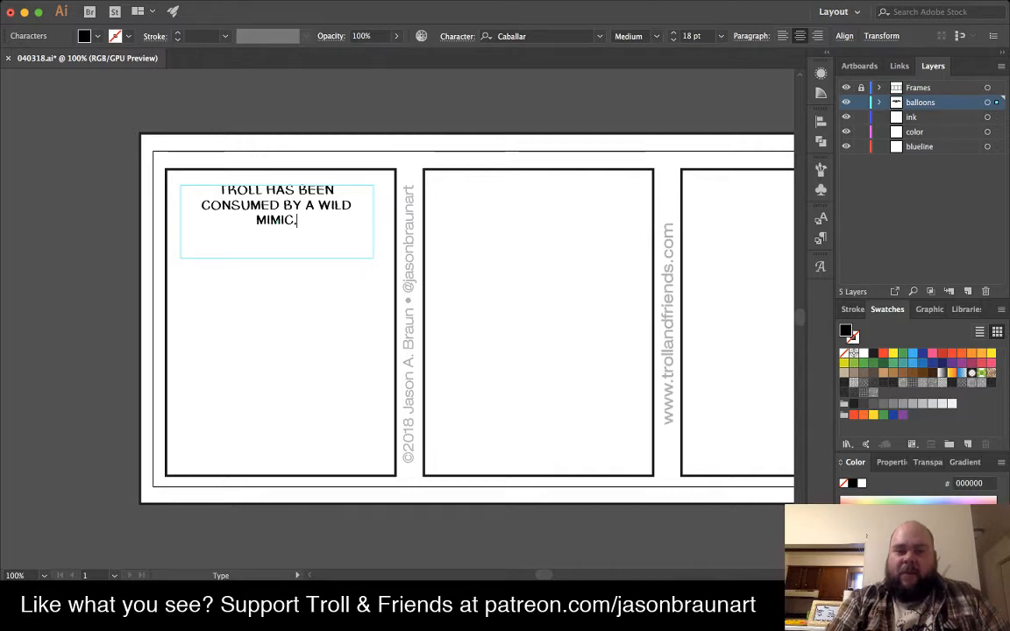
key("Escape")
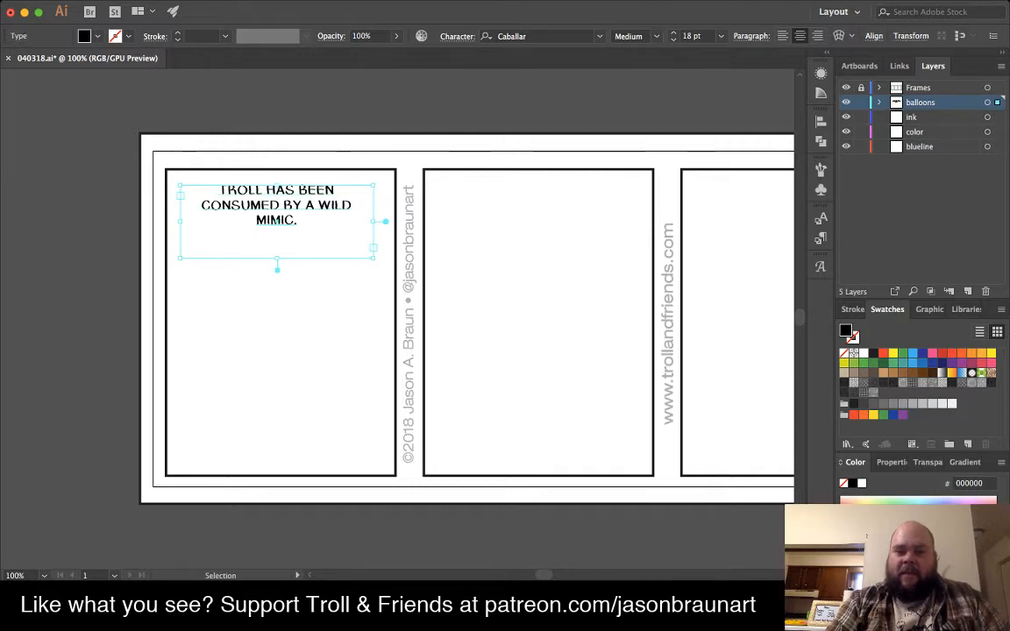
left_click_drag(373, 258, 325, 240)
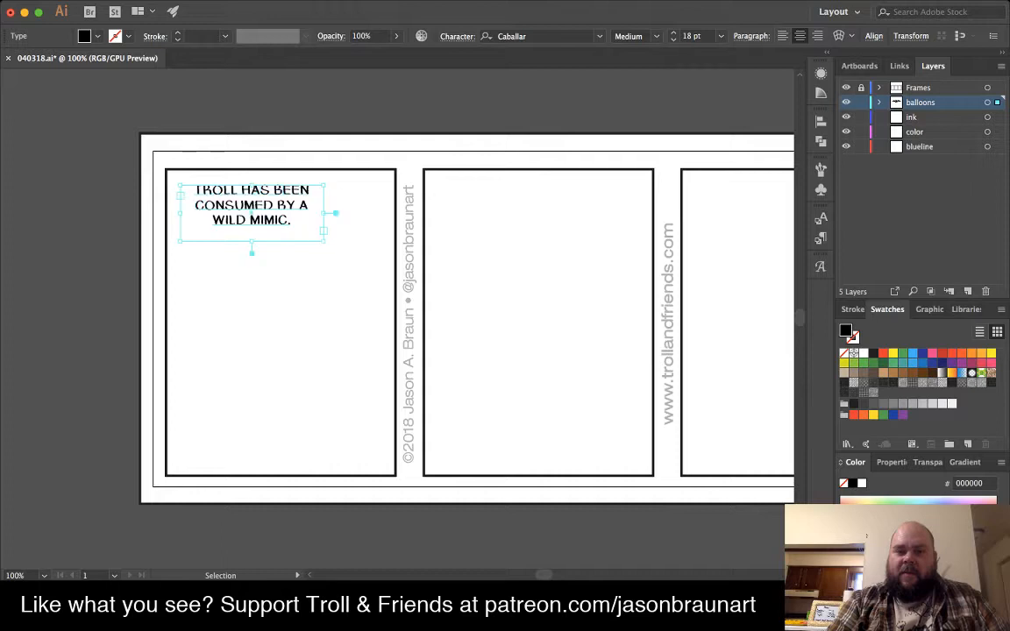
left_click_drag(252, 205, 277, 231)
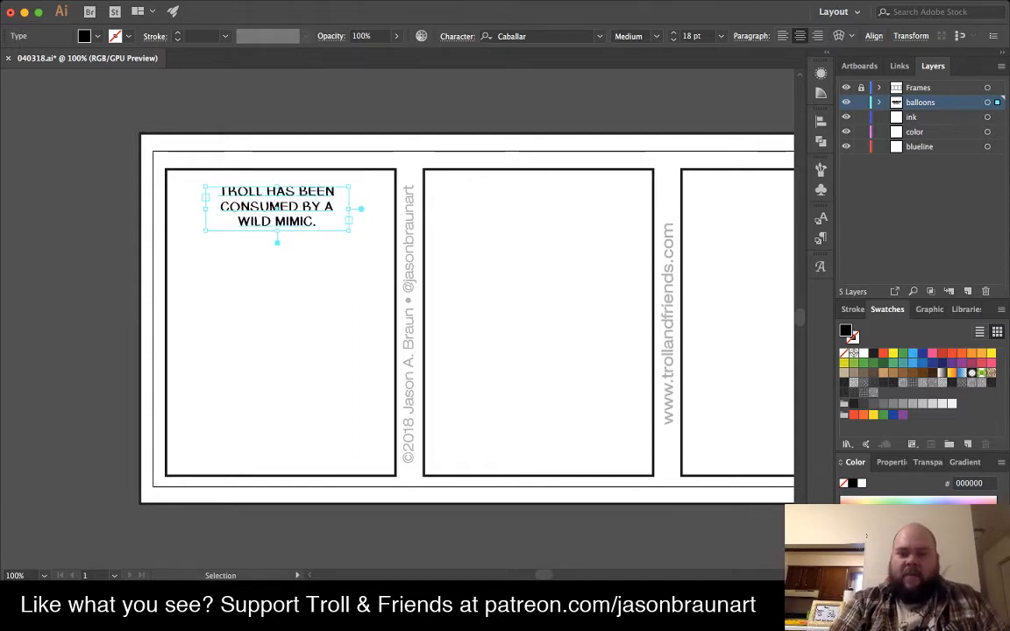
- Add a second area text box in the first panel, below the caption, reading "UTTER DARKNESS! IS THIS THE END? AM I DEAD?"
key("t")
left_click_drag(192, 290, 355, 369)
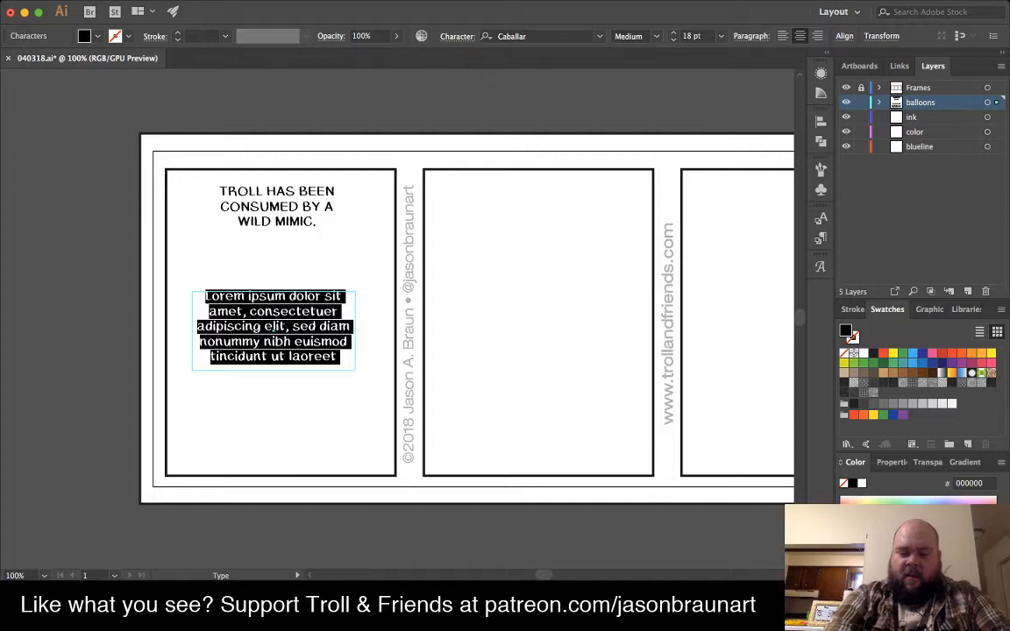
type("UTTE")
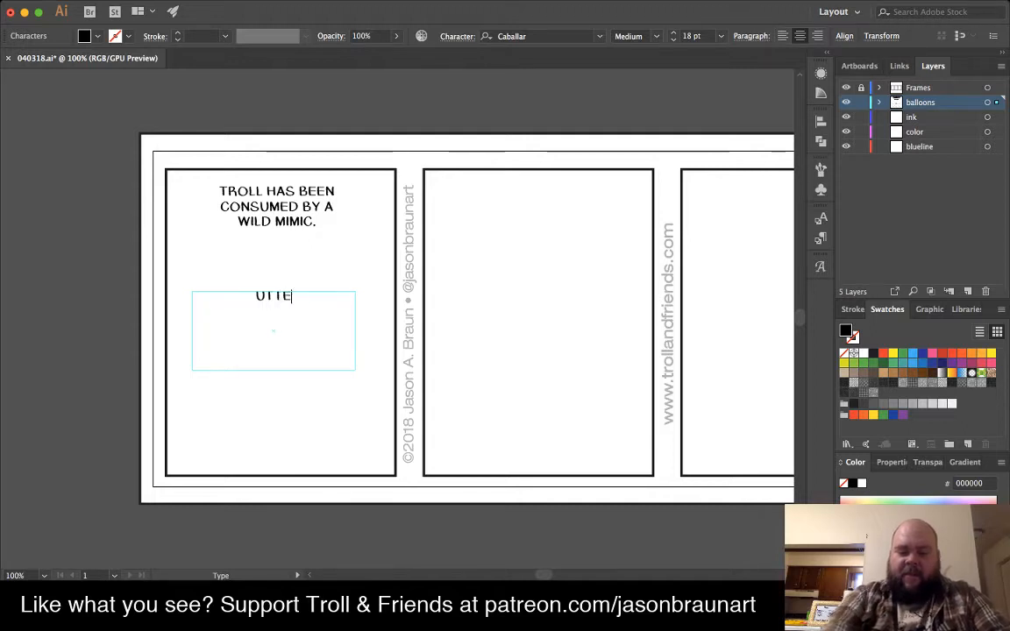
type("R DARKNESS")
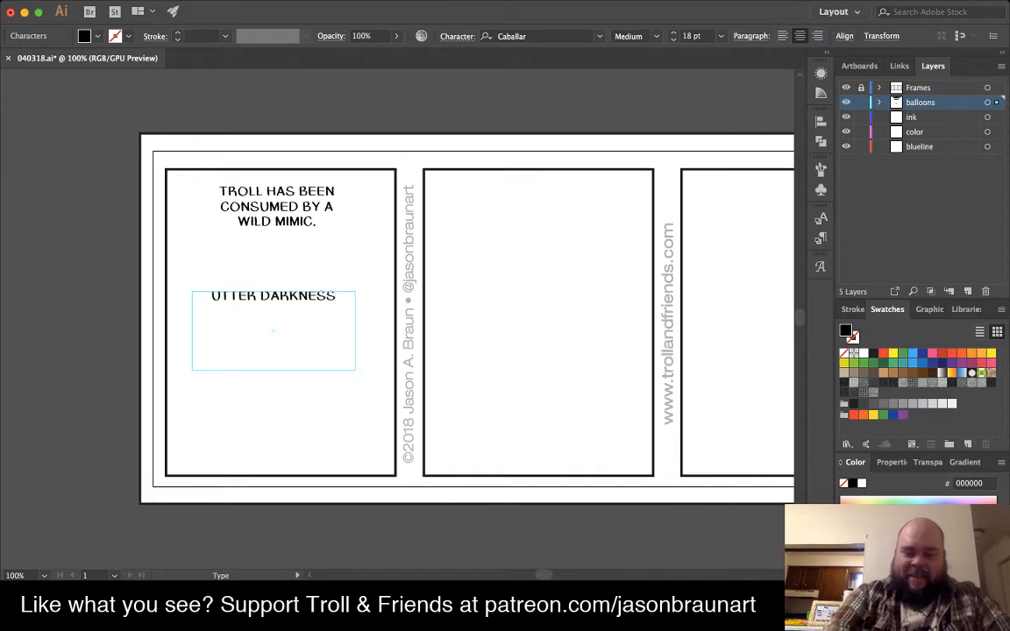
type("! IS T")
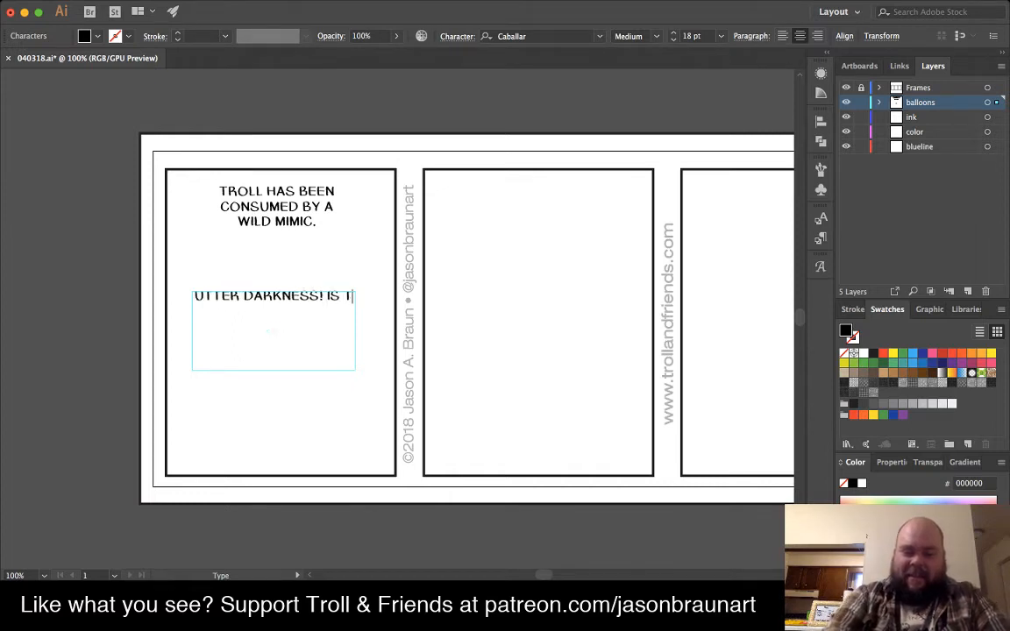
type("HIS THE END")
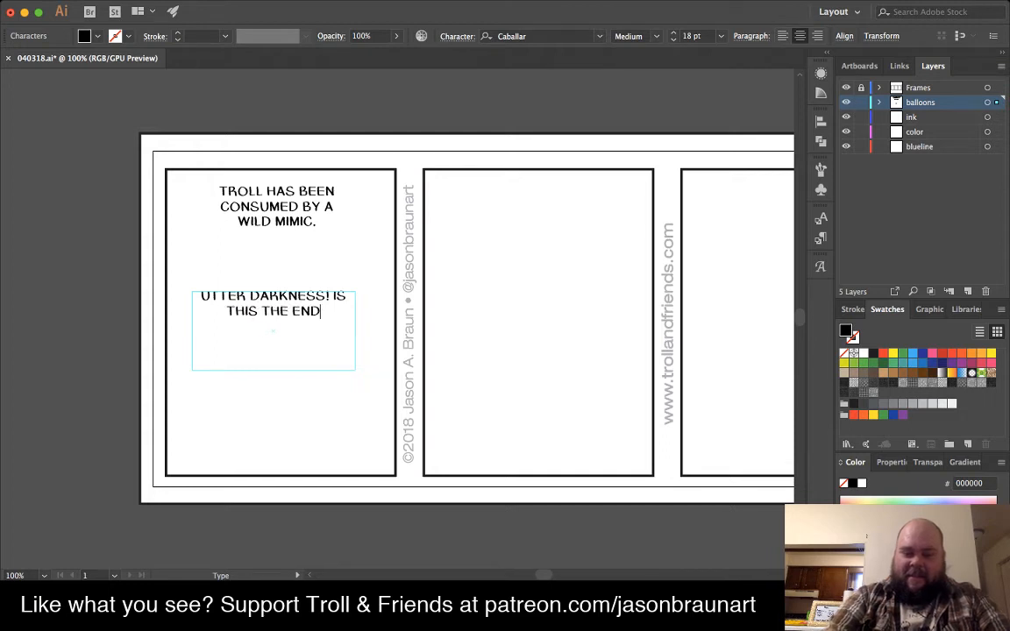
type("? AM I ")
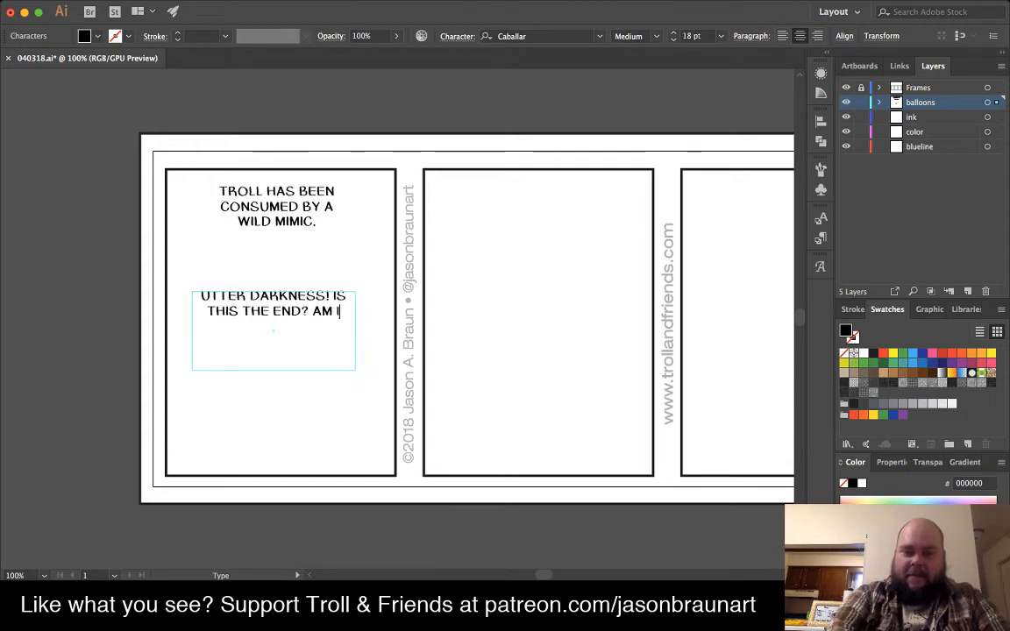
type("DEAD")
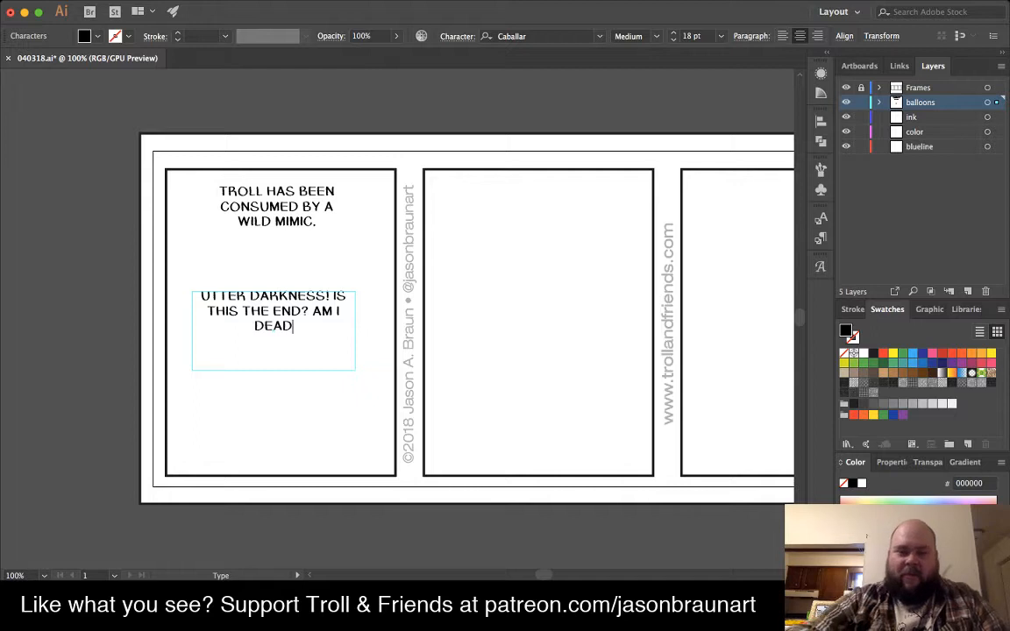
type("?")
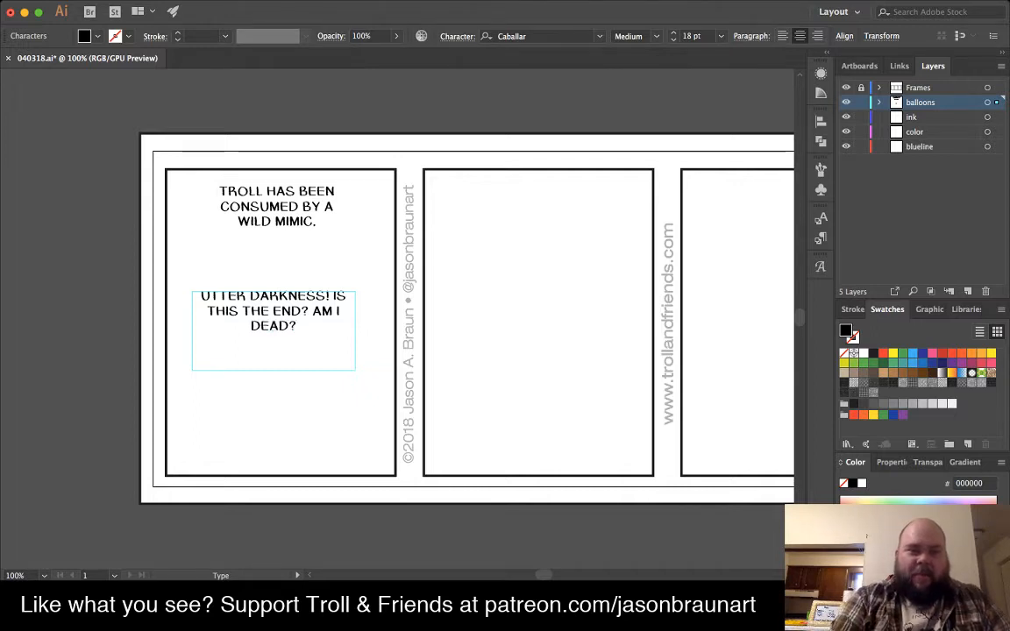
key("Escape")
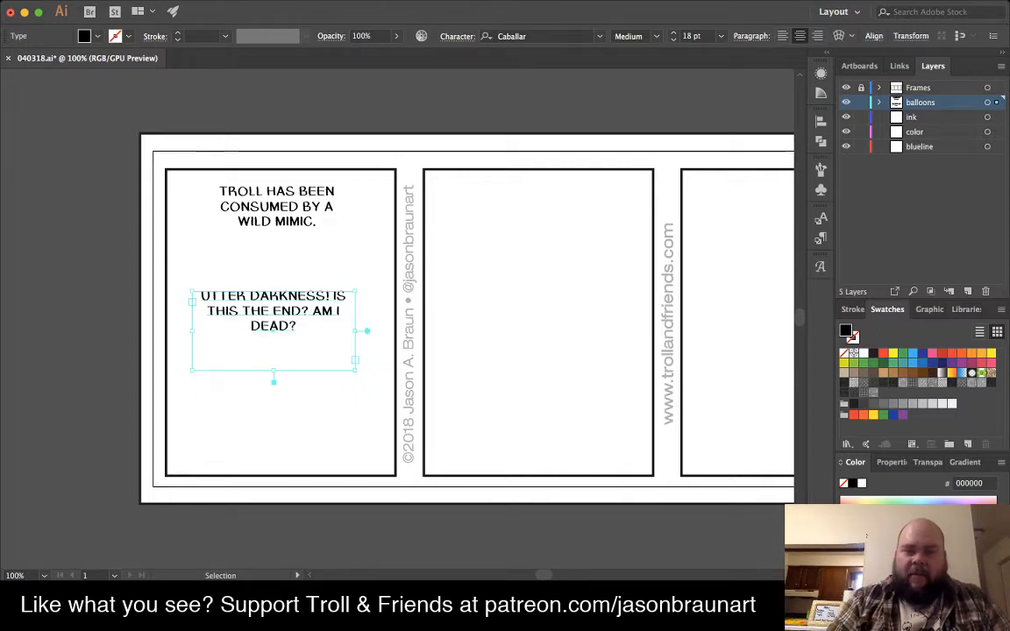
- Narrow the "UTTER DARKNESS!" text box so each sentence sits on its own line, and reposition both first-panel texts with the dialogue lower down
left_click_drag(355, 331, 326, 330)
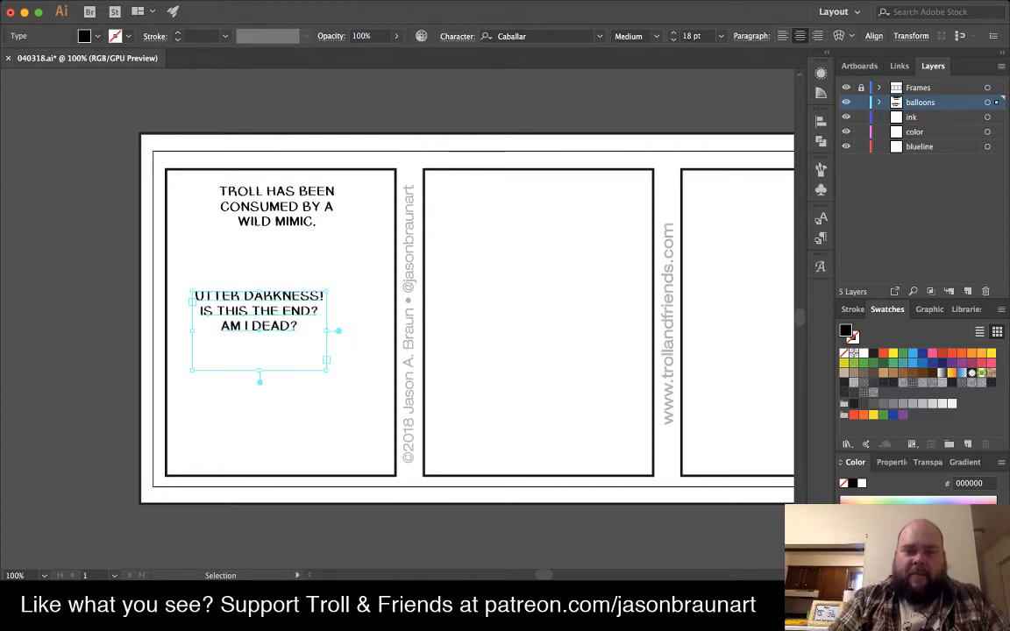
left_click_drag(260, 370, 284, 404)
left_click_drag(276, 206, 281, 222)
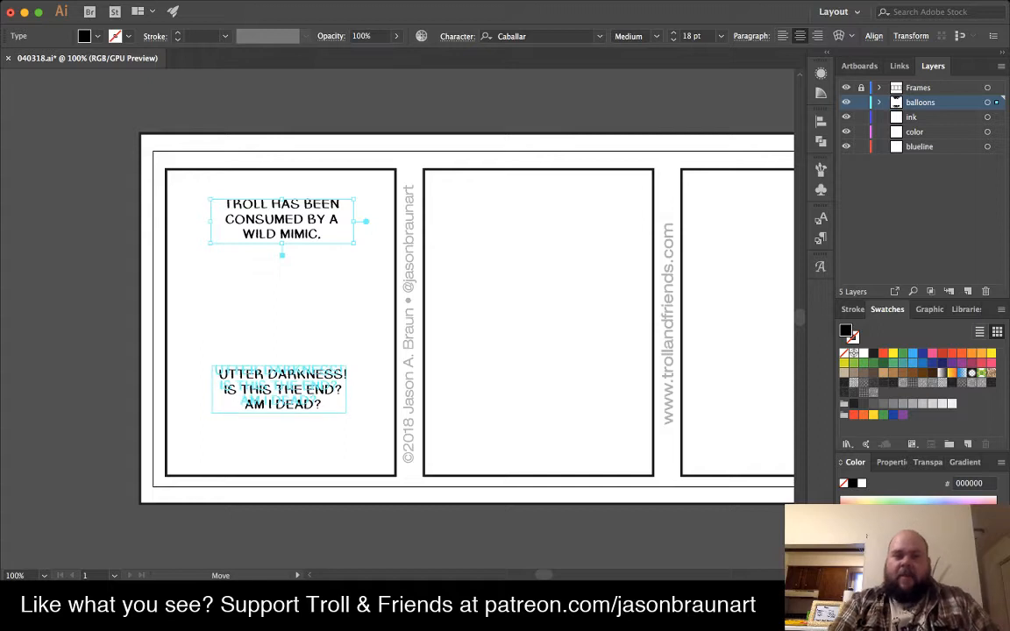
left_click_drag(282, 389, 279, 385)
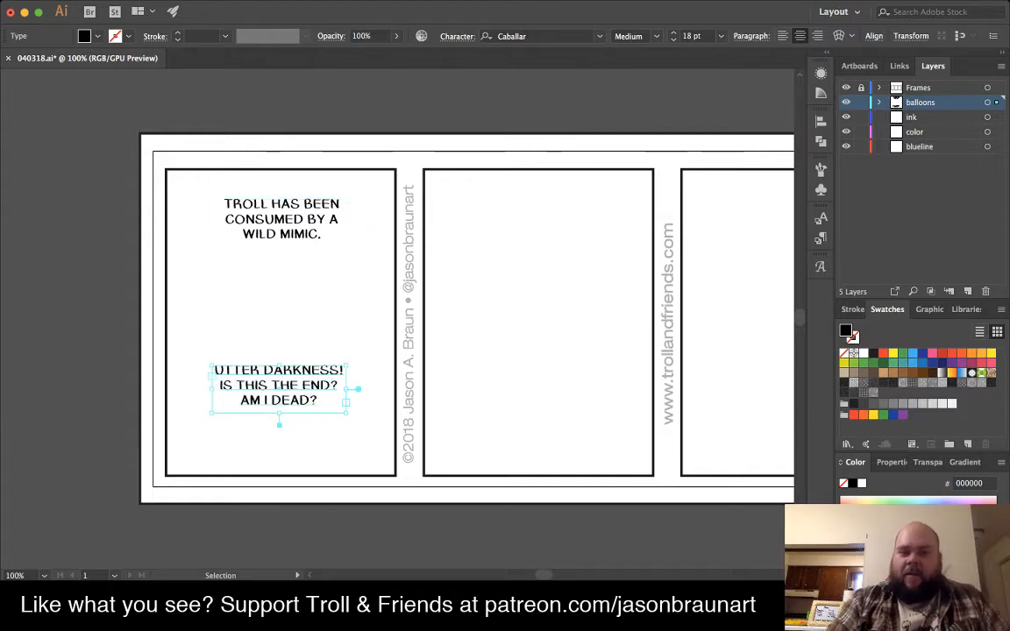
- Add an area text box in the second panel reading "BEHOLD! A SHINING STAR! IS IT THE LIGHT AT THE END OF THE TUNNEL? AM I BEING REBORN?"
key("t")
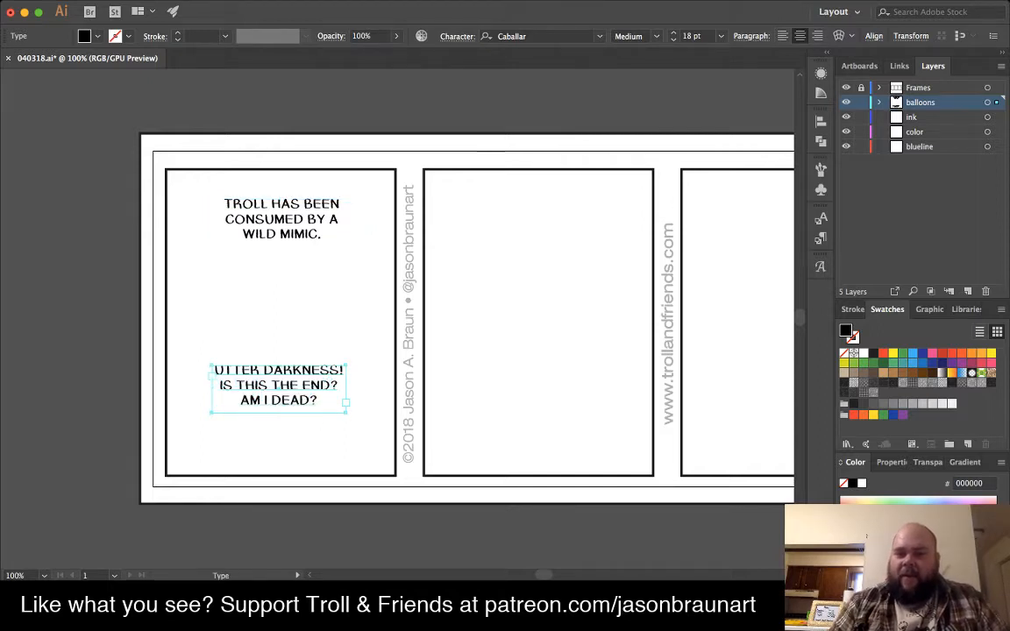
left_click_drag(444, 316, 632, 389)
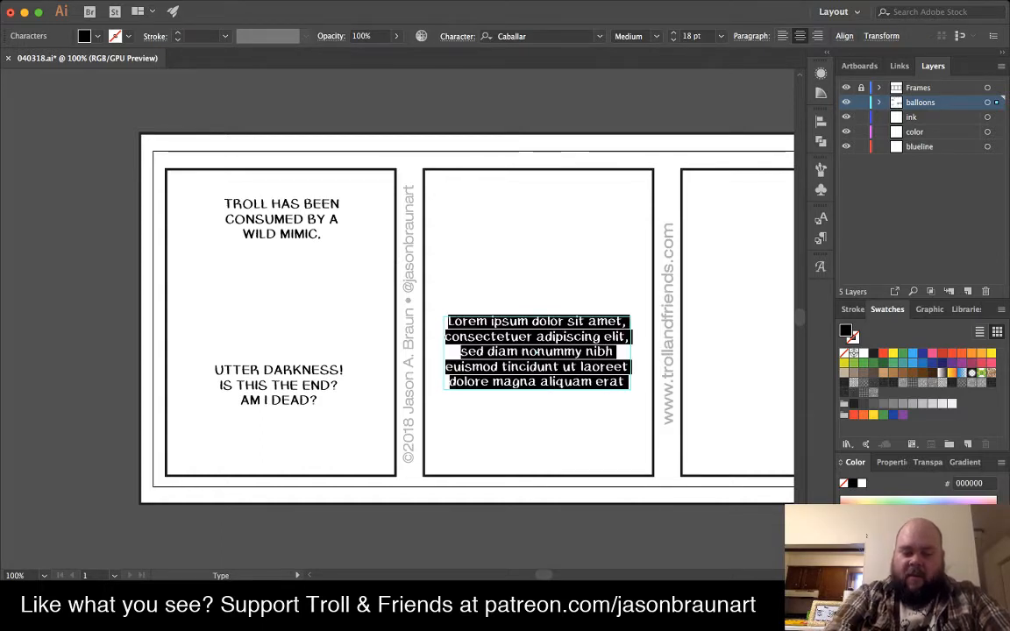
type("BEHOLD")
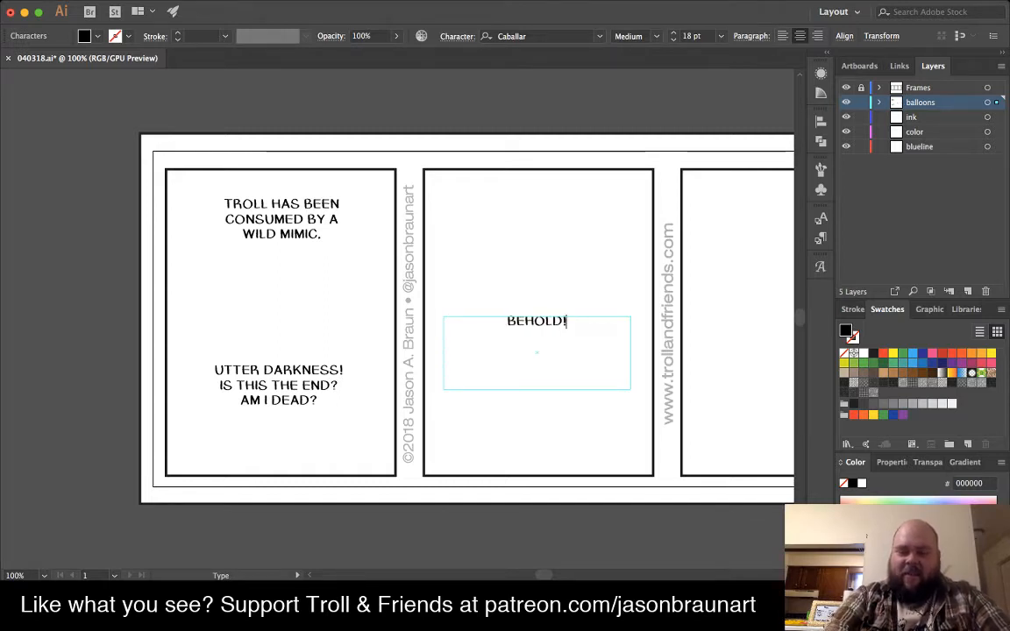
type("!")
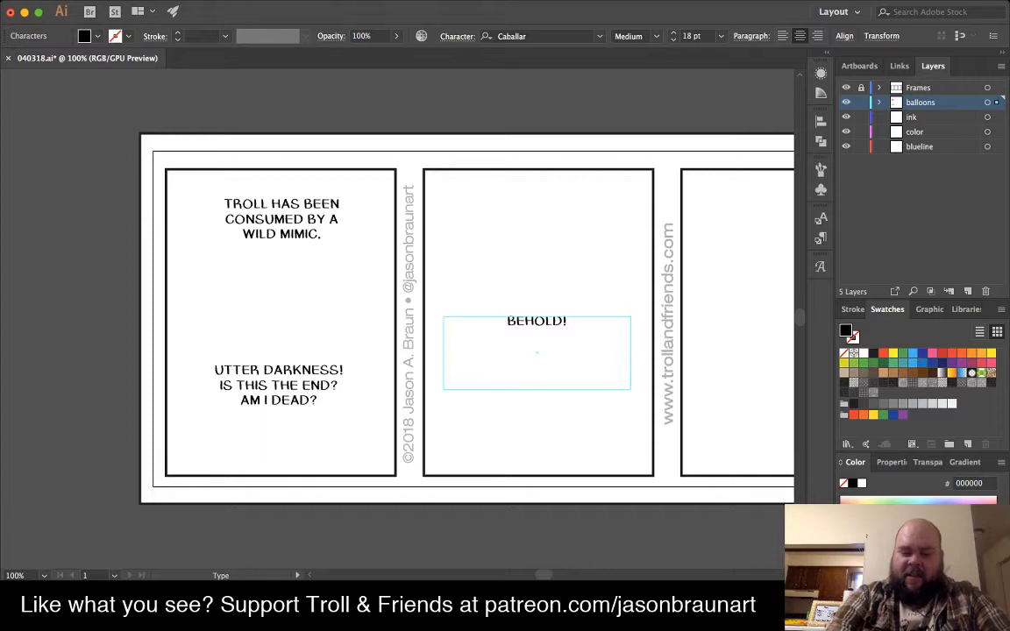
type(" A SHININ")
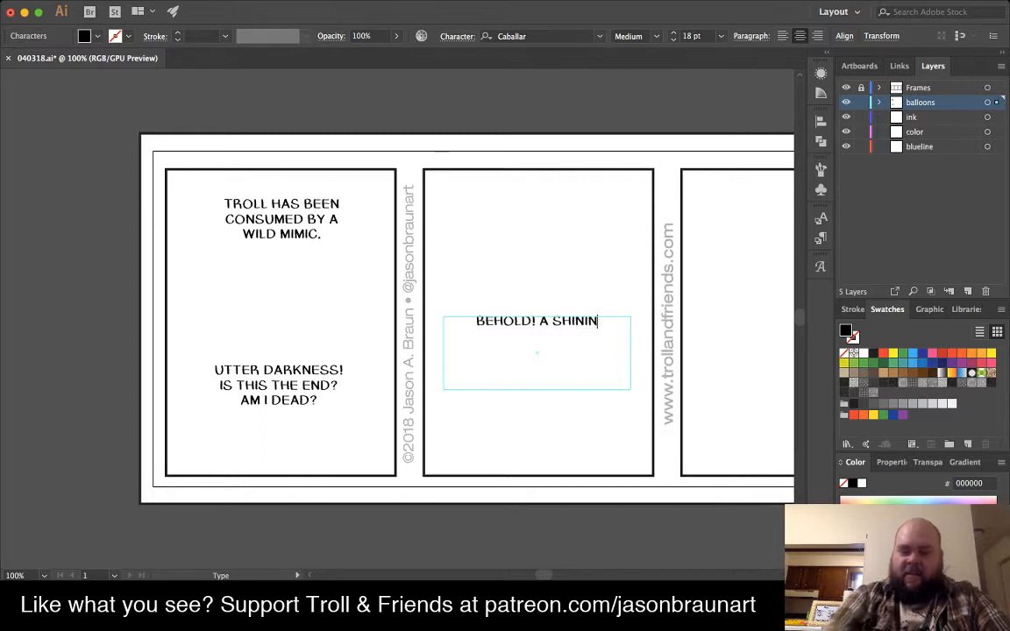
type("G STAR!")
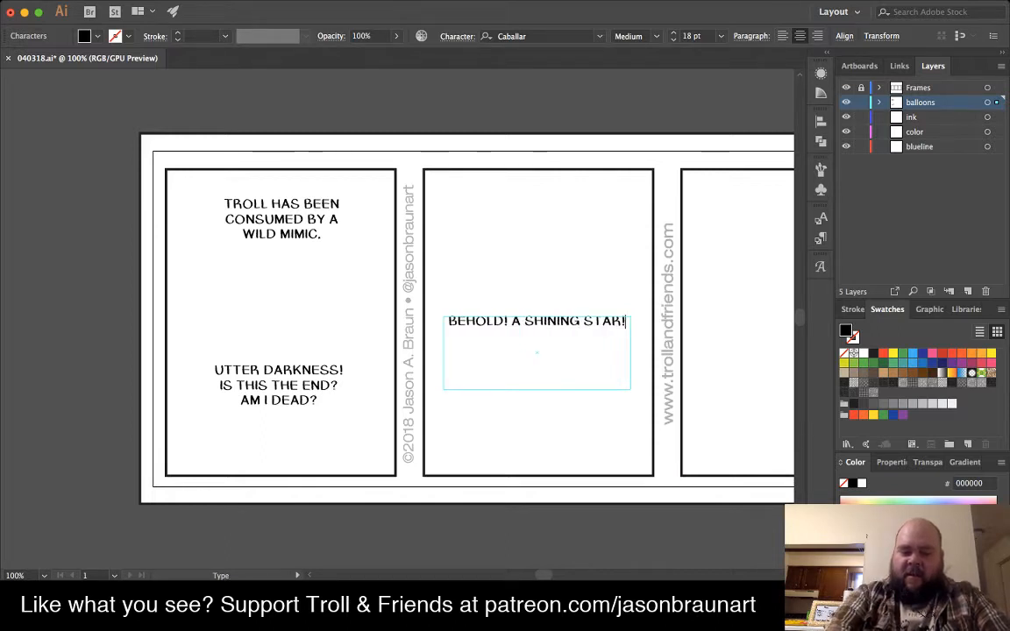
key("Return")
type("IS IT ")
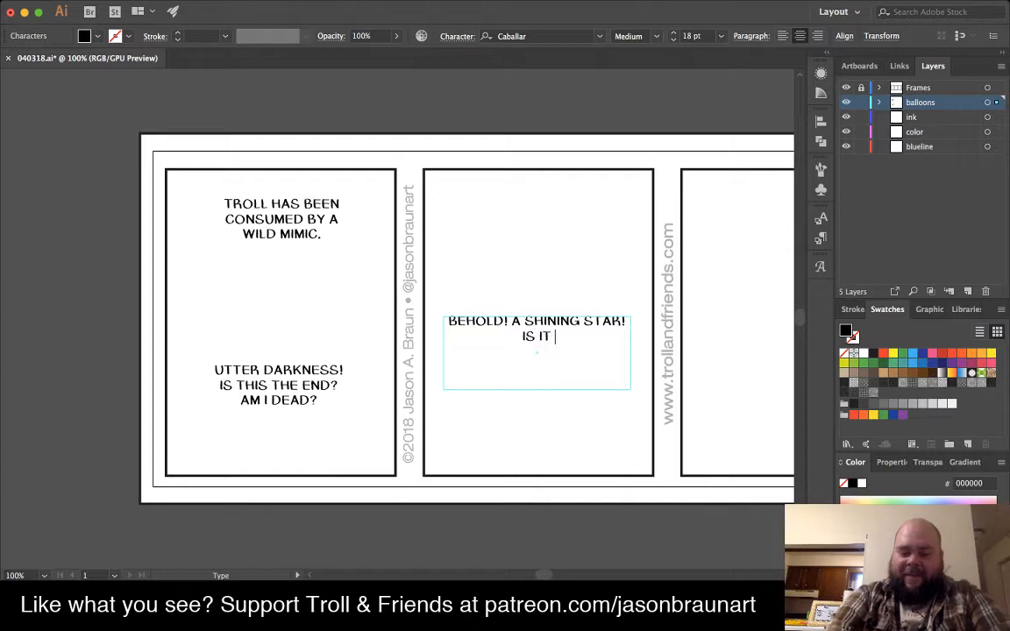
type("THE LI")
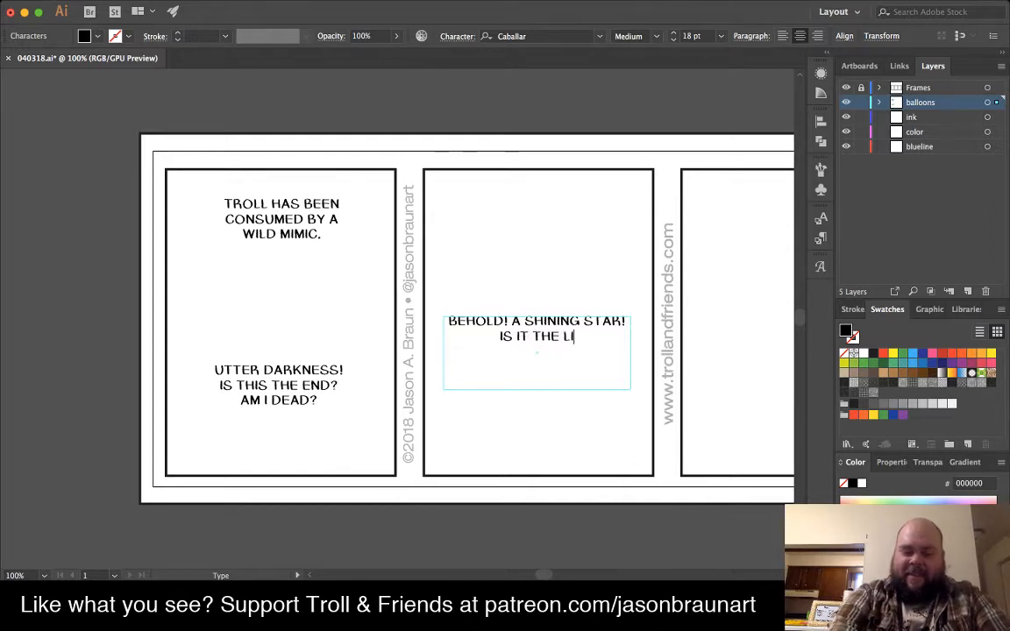
type("GHT AT THE END ")
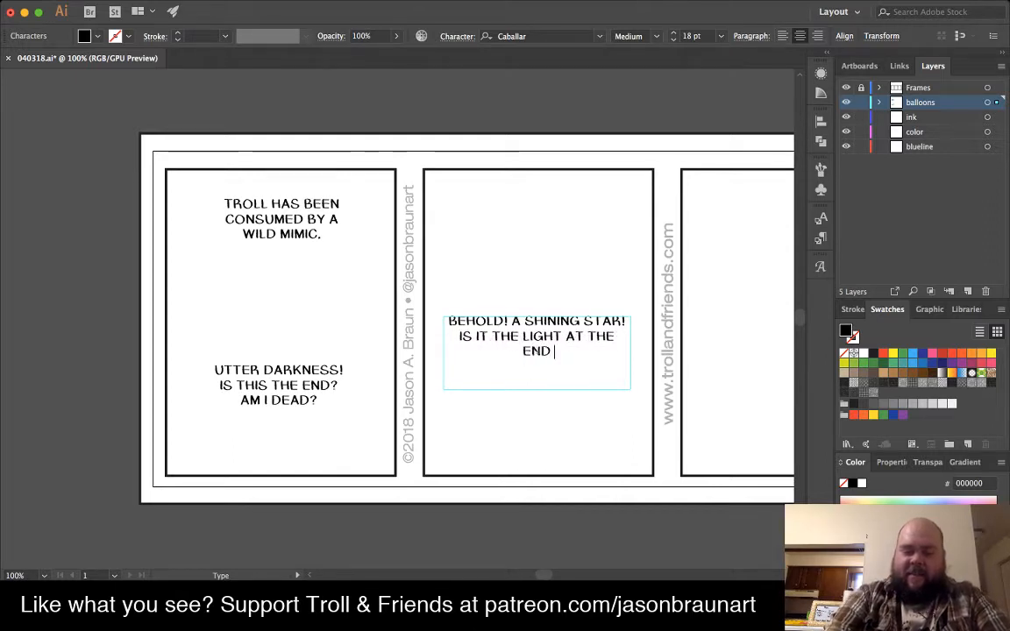
type("OF THE TU")
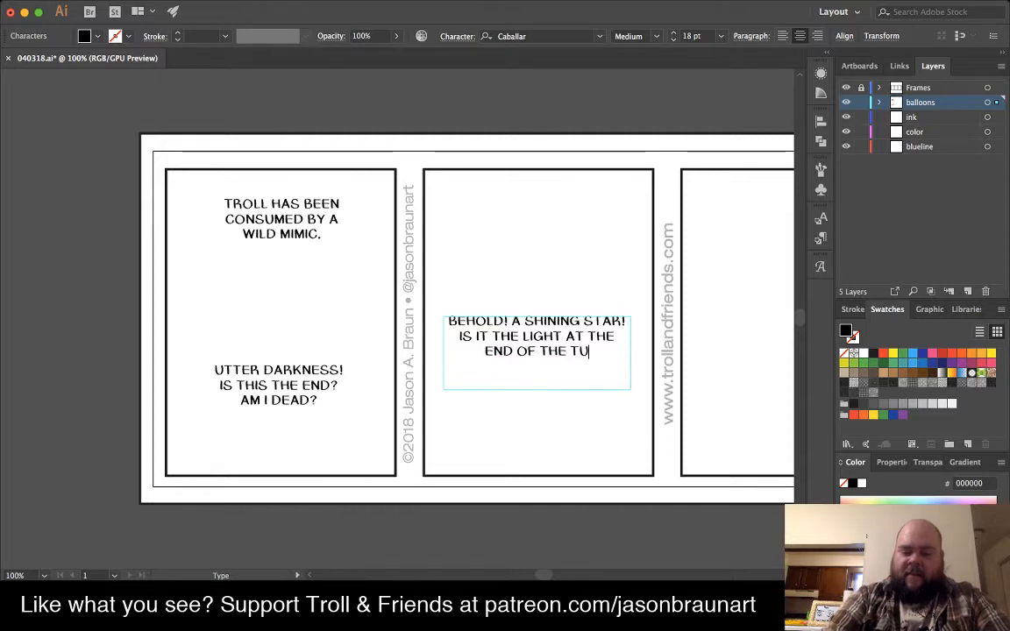
type("NNEL? AM I")
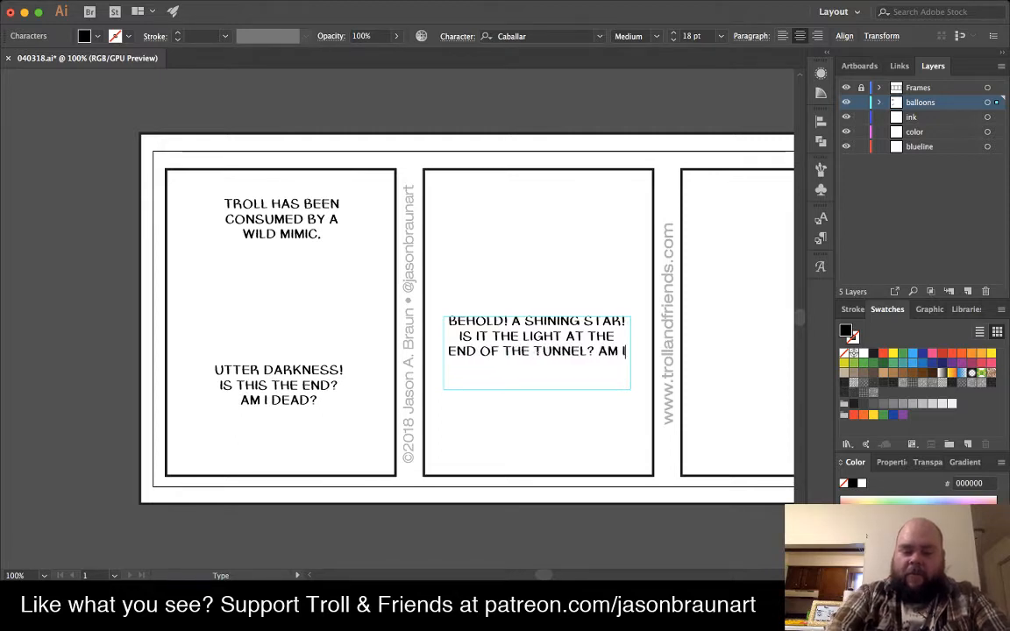
type(" BEING REBORN?")
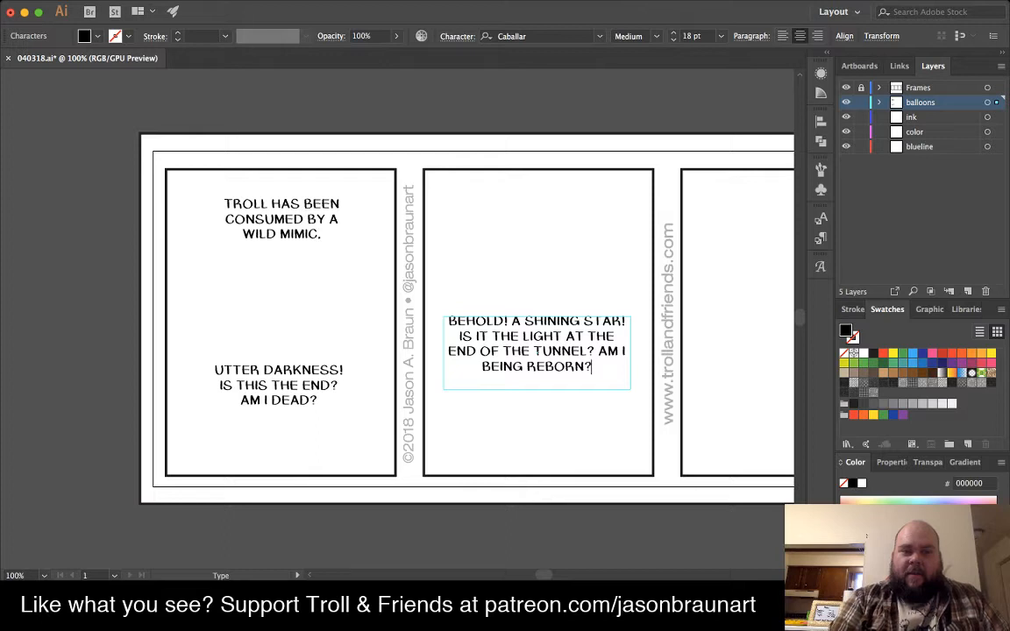
key("Escape")
key("super+shift+a")
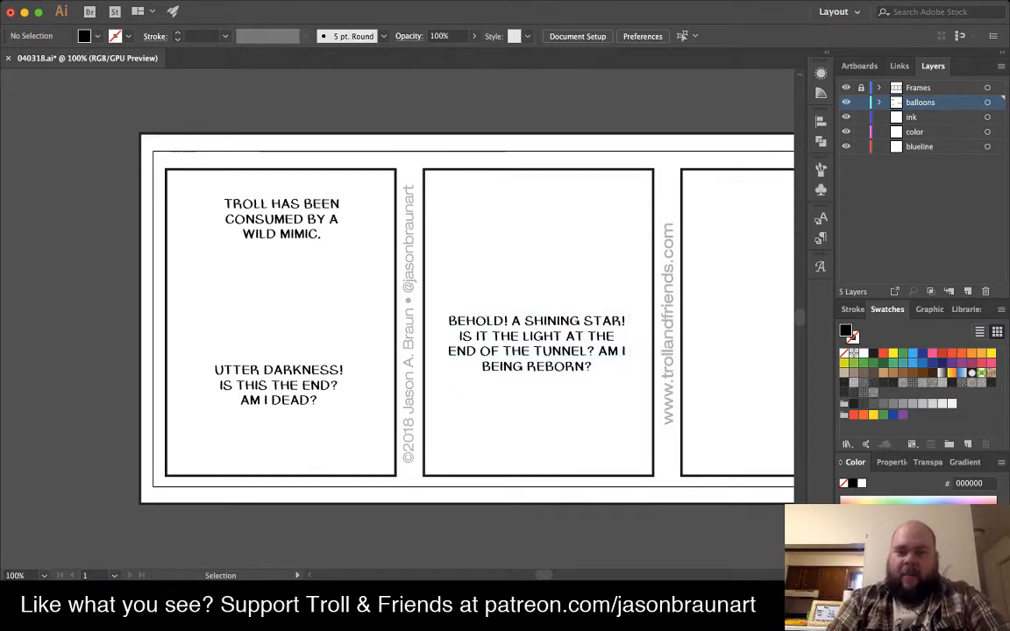
- Move the second panel's dialogue to the panel's lower part and nudge both first-panel texts slightly down and to the left
left_click_drag(439, 306, 373, 258)
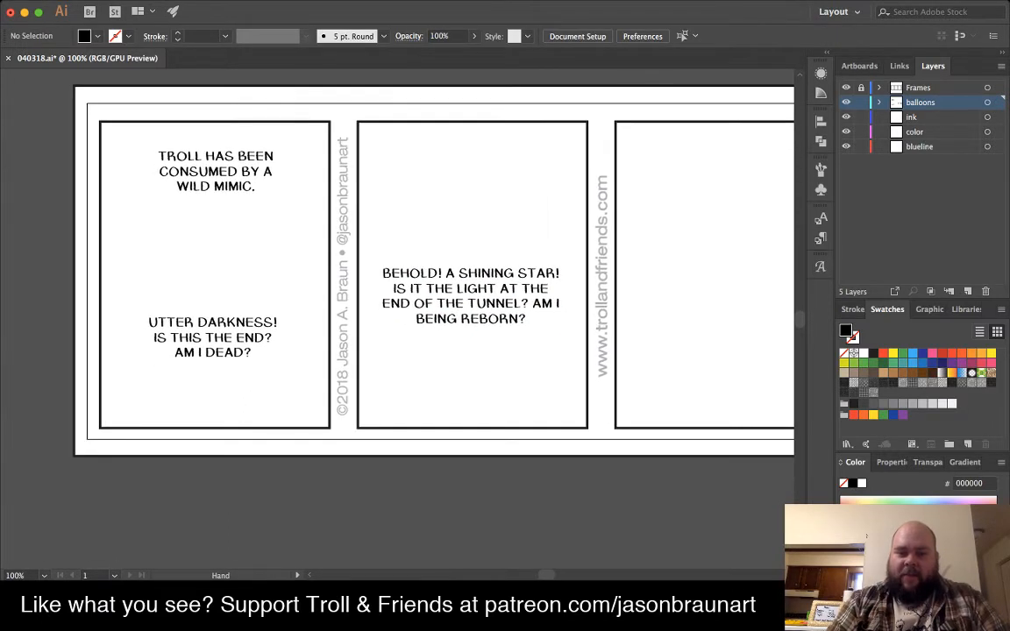
left_click_drag(471, 295, 479, 356)
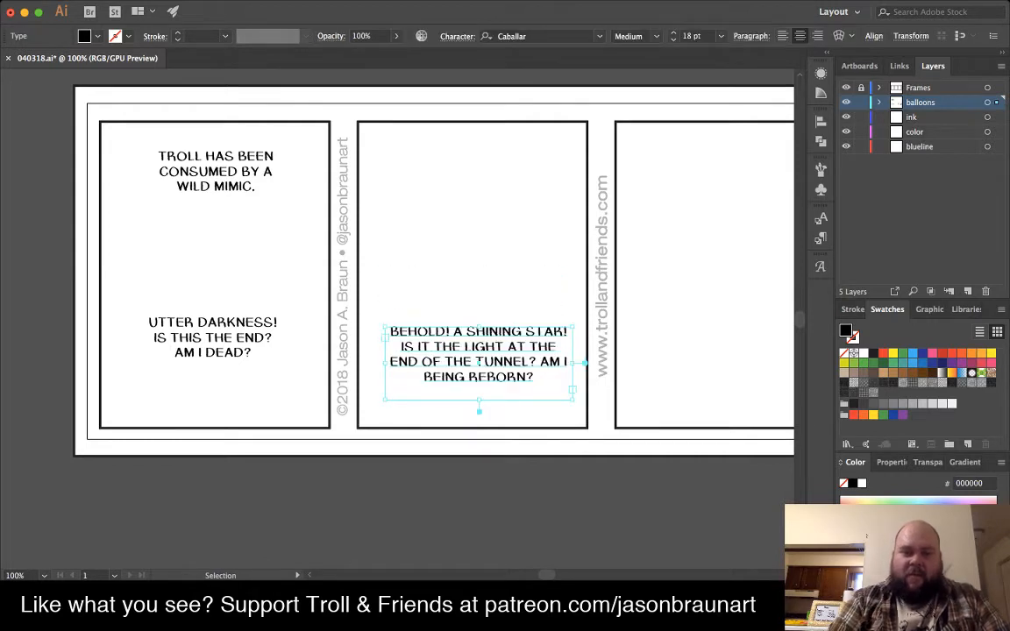
left_click_drag(210, 338, 203, 353)
left_click_drag(215, 171, 210, 173)
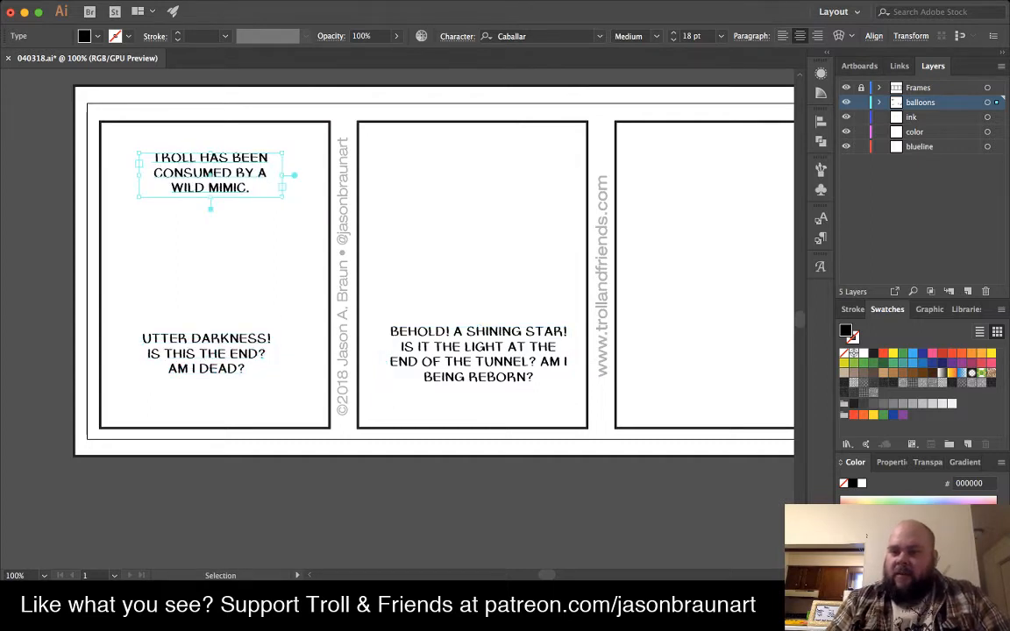
- Draw a black rectangle without a stroke on the color layer, covering the whole first panel and slightly overlapping its frame
left_click(914, 132)
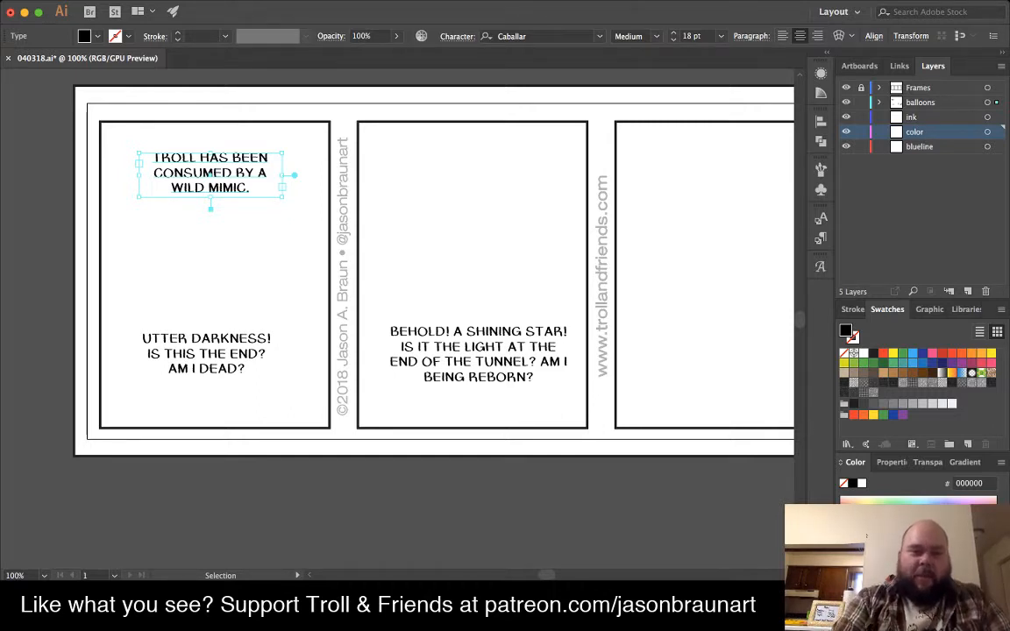
key("m")
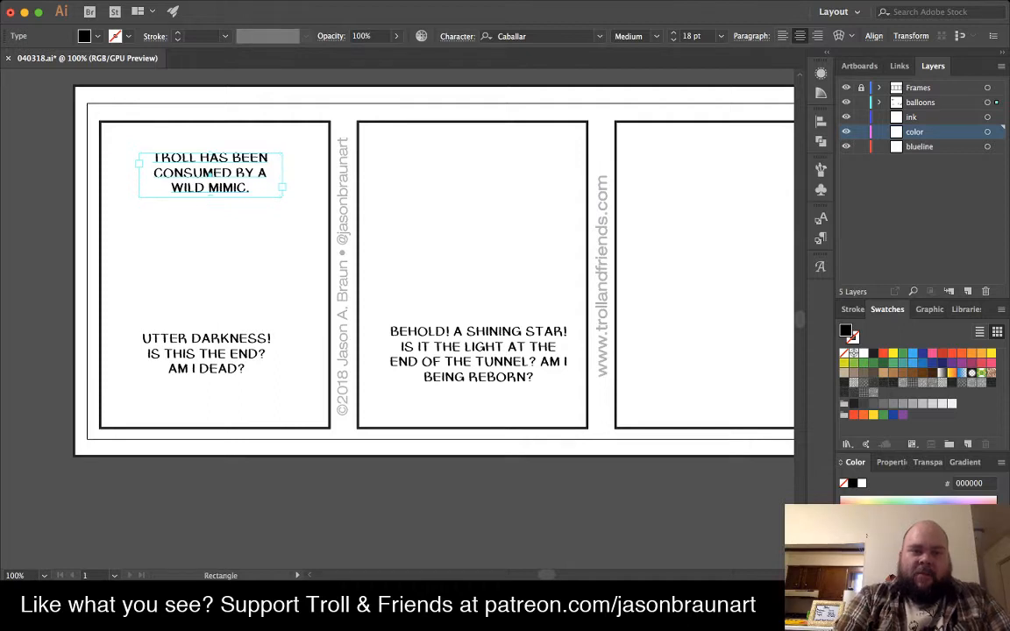
left_click_drag(91, 111, 337, 433)
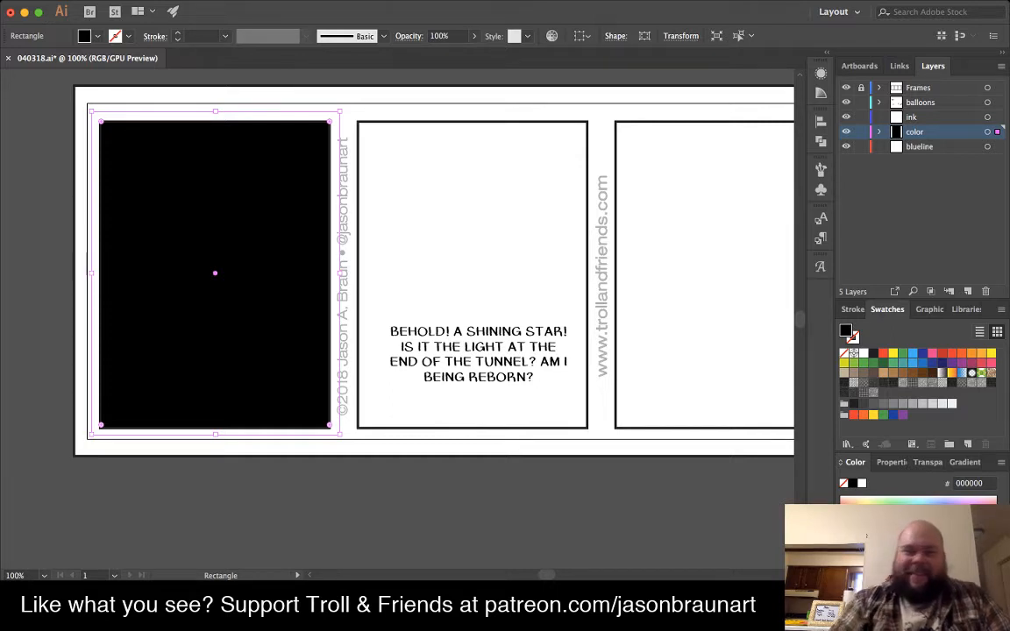
- Activate the balloons layer and recolor the first panel's caption "TROLL HAS BEEN CONSUMED BY A WILD MIMIC." white
left_click(921, 101)
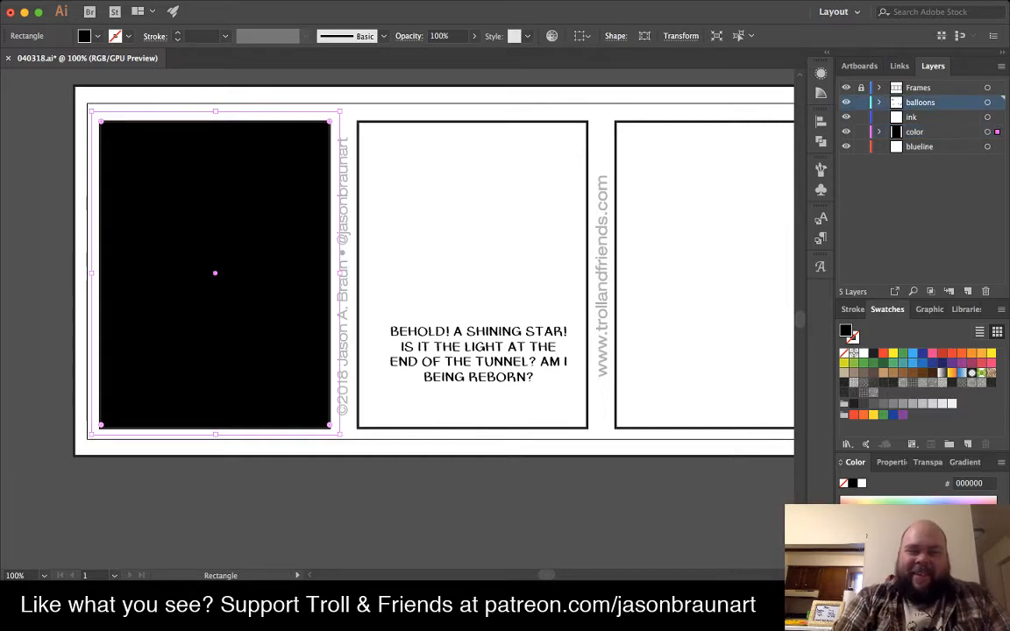
key("t")
left_click_drag(139, 154, 281, 198)
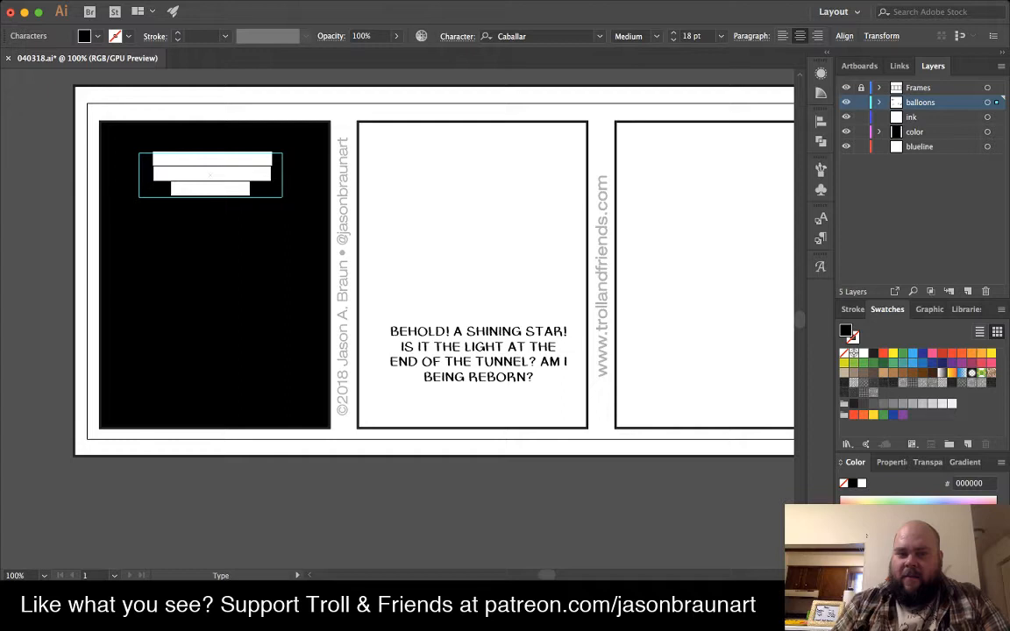
type("TROLL HAS BEEN CONSUMED BY A WILD MIMIC.")
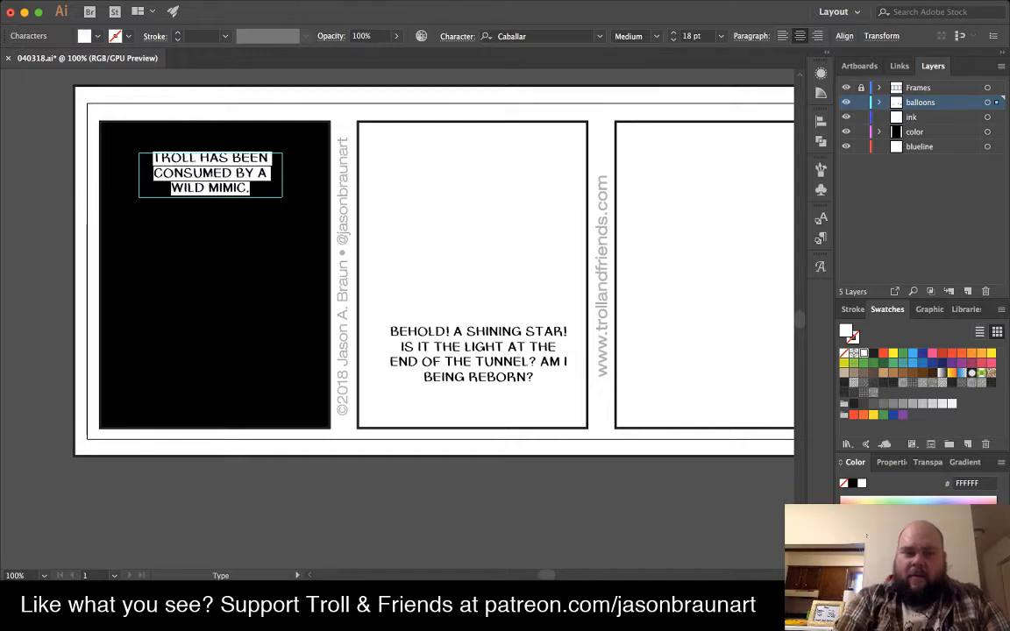
key("Escape")
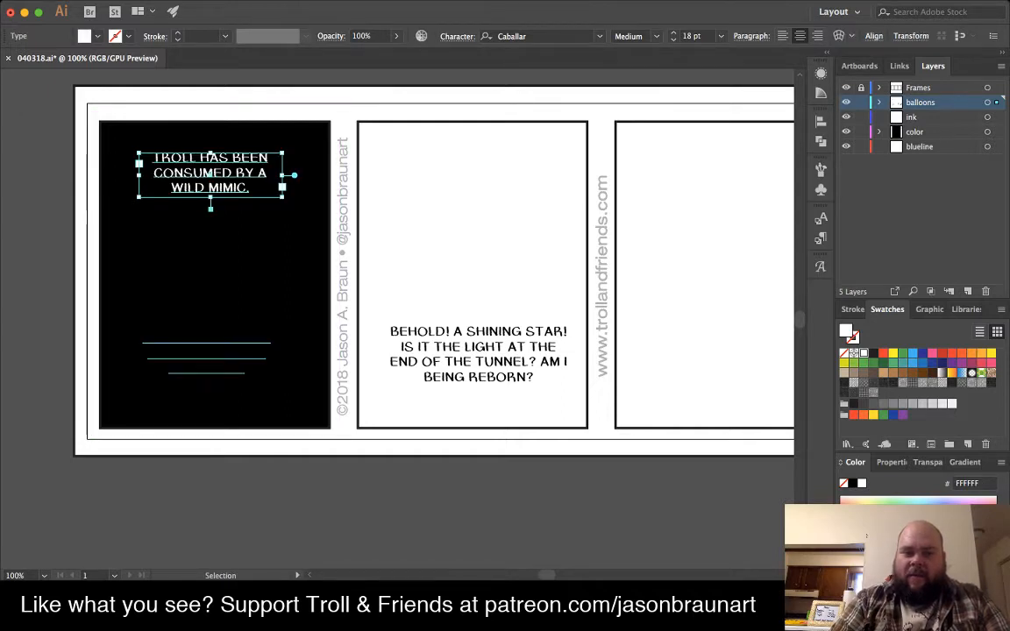
- Recolor the first panel's "UTTER DARKNESS! IS THIS THE END? AM I DEAD?" dialogue light blue (27AAE1)
left_click(206, 357)
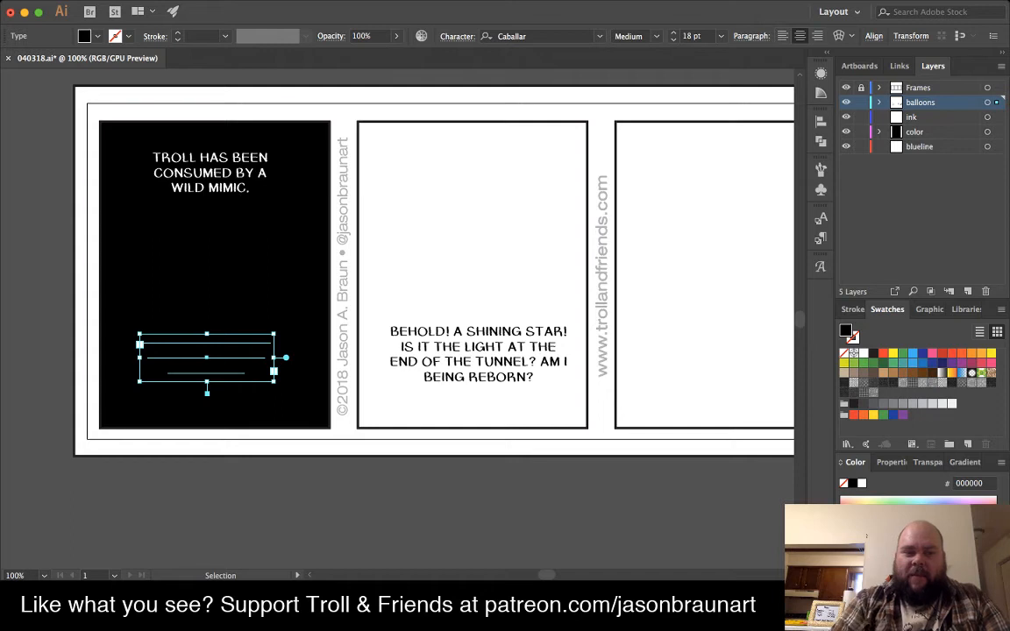
double_click(206, 358)
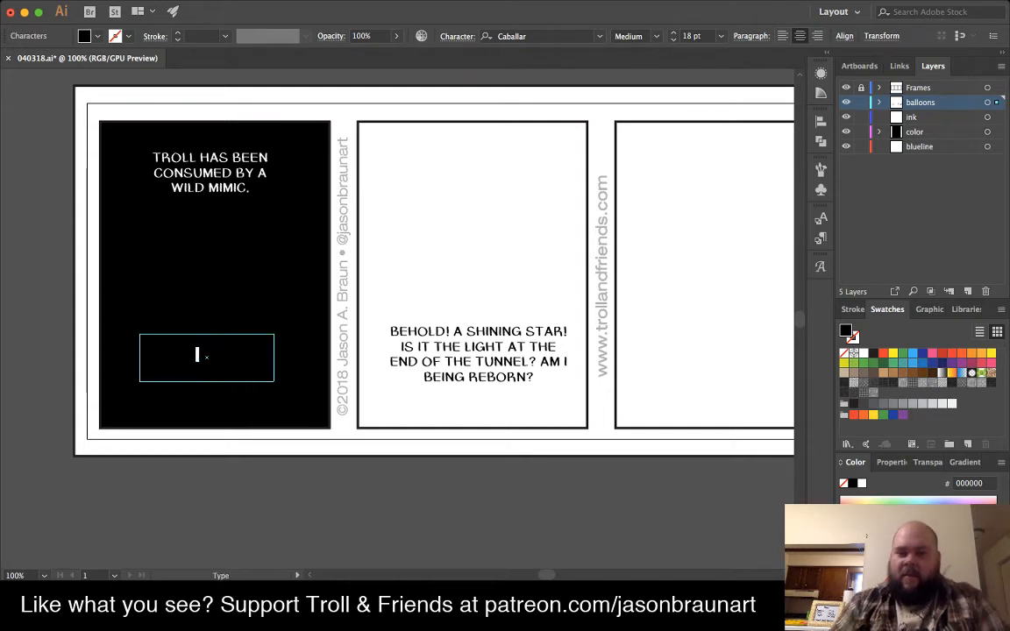
key("ctrl+a")
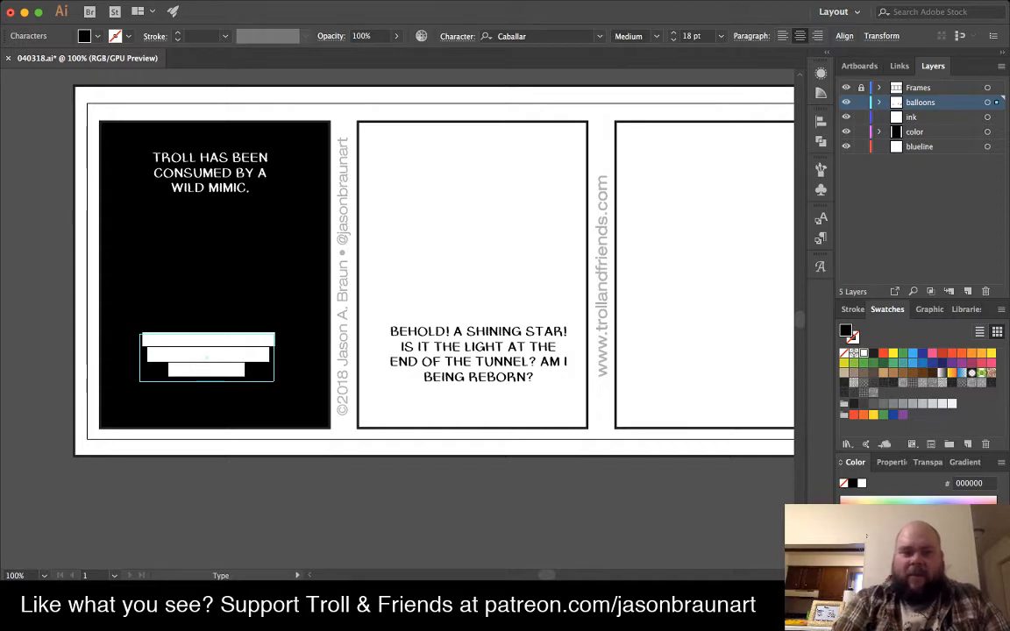
left_click(864, 353)
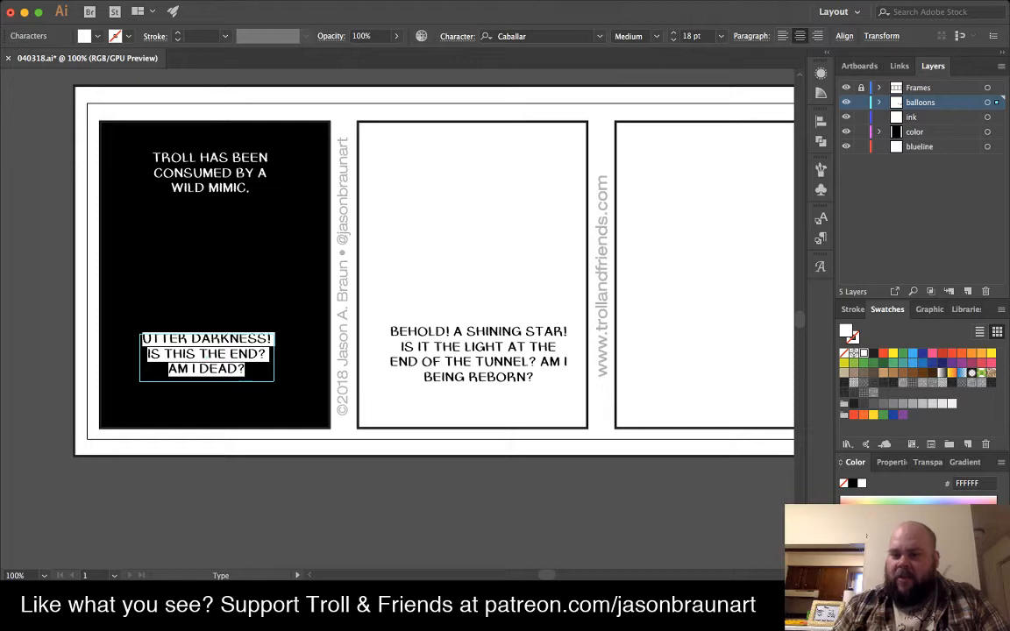
left_click(913, 362)
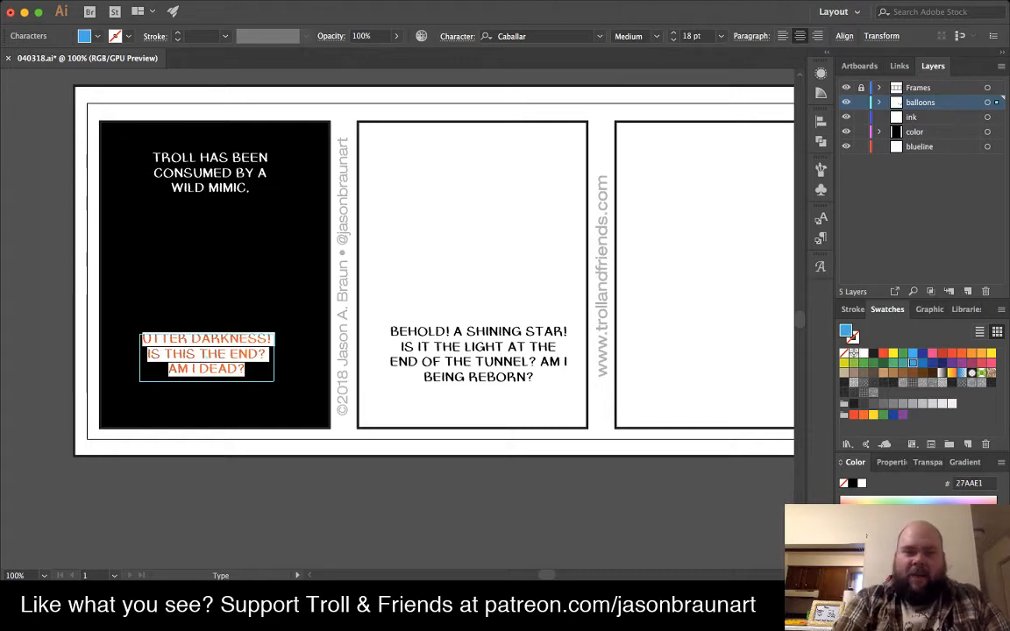
key("Escape")
key("super+shift+a")
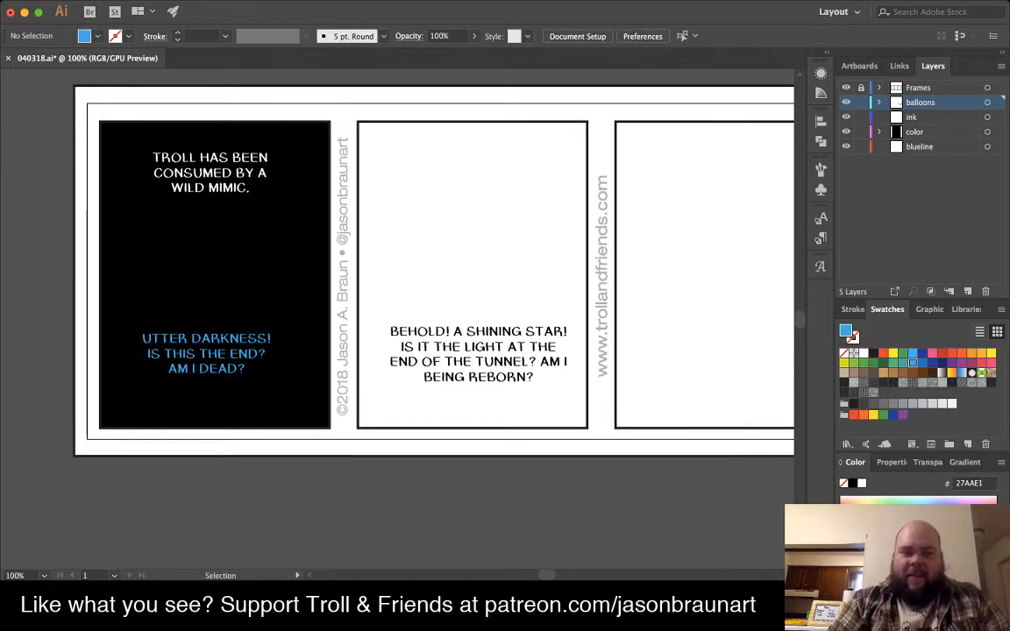
- Move the blue dialogue up to the first panel's middle and try a scalloped cloud outline around it with the Blob Brush
left_click_drag(202, 353, 206, 277)
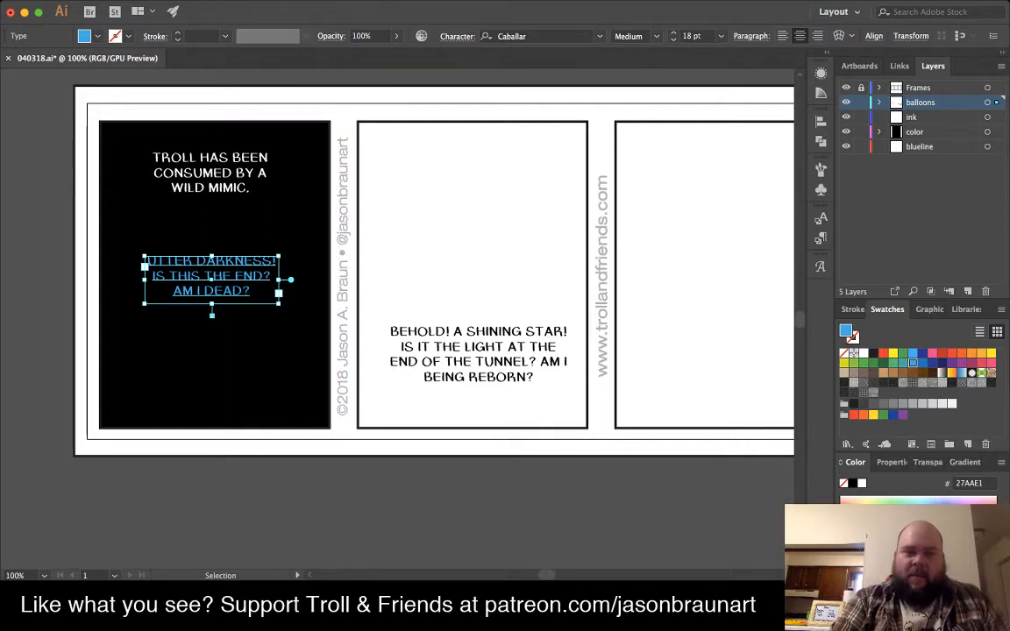
key("shift+b")
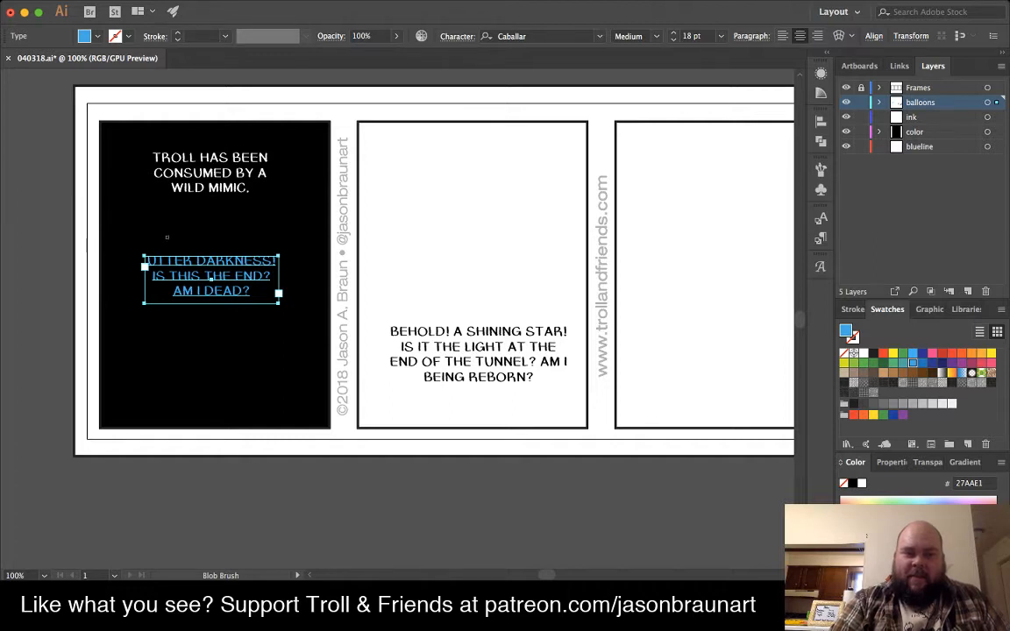
mouse_move(166, 237)
left_mouse_down()
mouse_move(139, 234)
mouse_move(125, 251)
mouse_move(121, 302)
mouse_move(138, 332)
mouse_move(206, 340)
mouse_move(240, 326)
mouse_move(267, 332)
mouse_move(294, 316)
mouse_move(301, 254)
mouse_move(272, 230)
mouse_move(178, 233)
left_mouse_up()
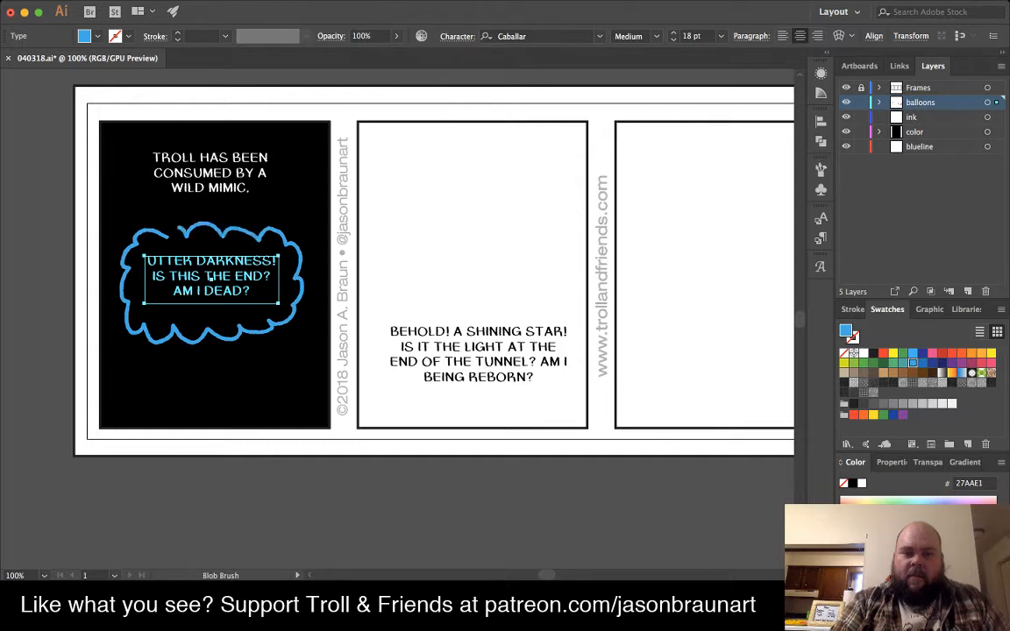
key("super+shift+a")
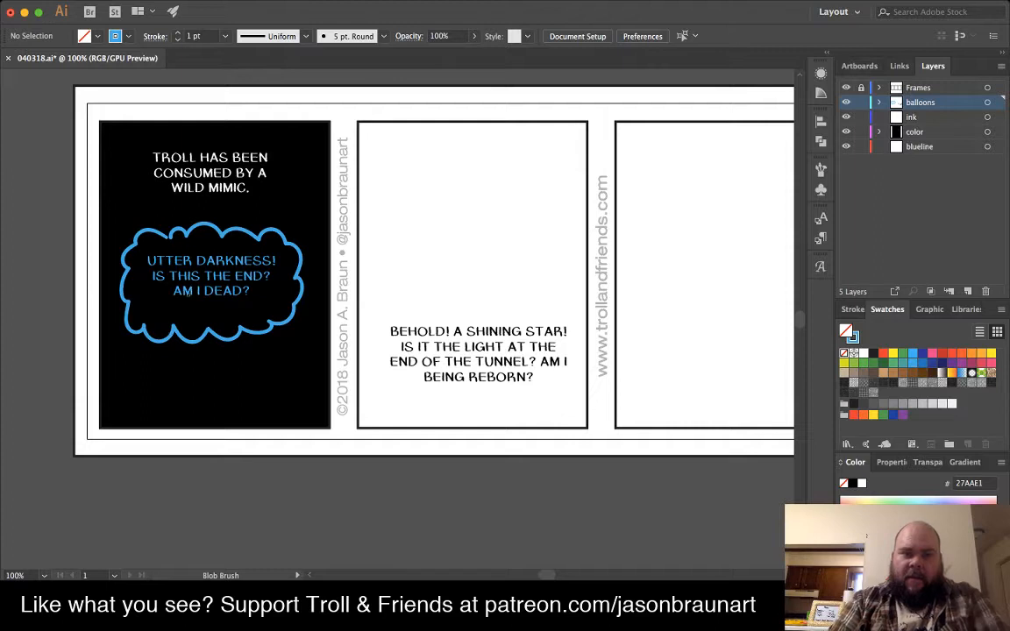
key("super+z")
key("super+z")
key("super+z")
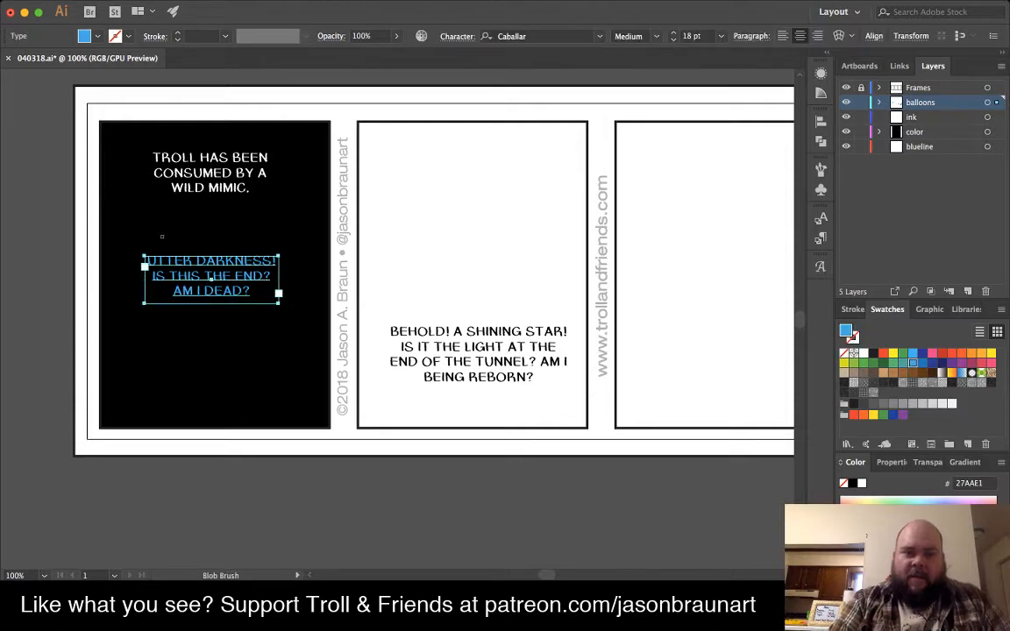
- Try a looping blue cloud outline around the first panel's dialogue with the Blob Brush and delete it
mouse_move(163, 237)
left_mouse_down()
mouse_move(146, 229)
mouse_move(109, 250)
mouse_move(108, 275)
mouse_move(156, 339)
mouse_move(251, 330)
mouse_move(294, 305)
mouse_move(298, 243)
mouse_move(195, 225)
mouse_move(144, 234)
left_mouse_up()
key("super+shift+a")
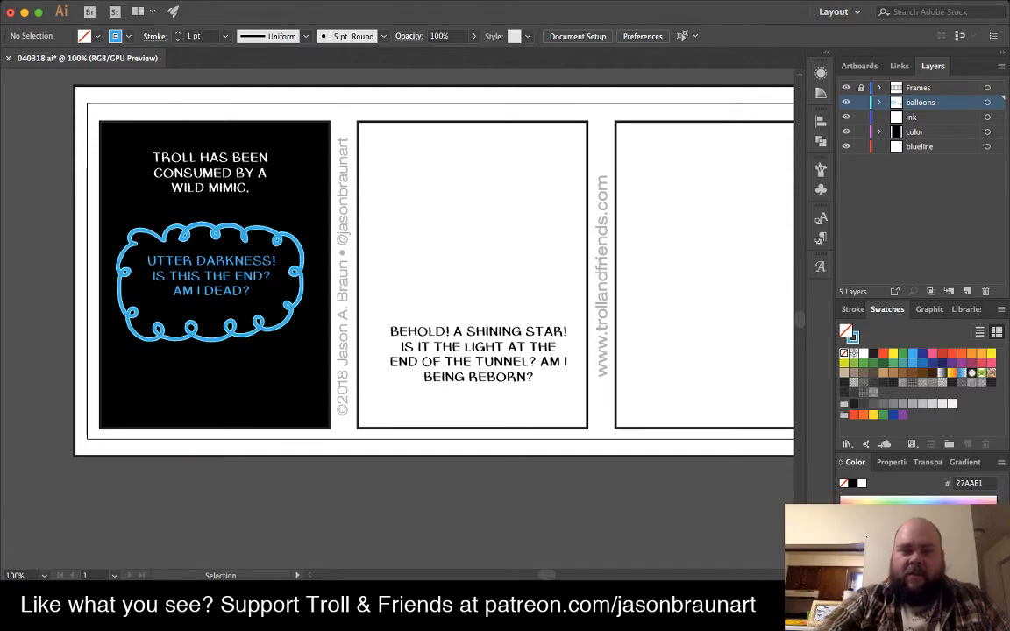
left_click(201, 225)
key("Delete")
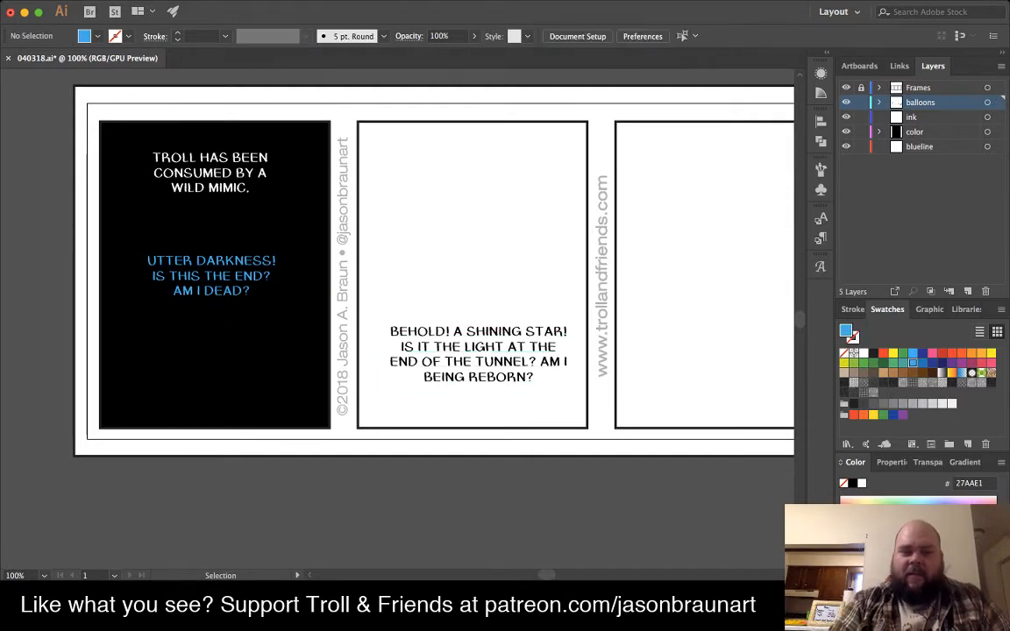
- Recolor the first panel's dialogue white and convert its area text box to point type
left_click(211, 276)
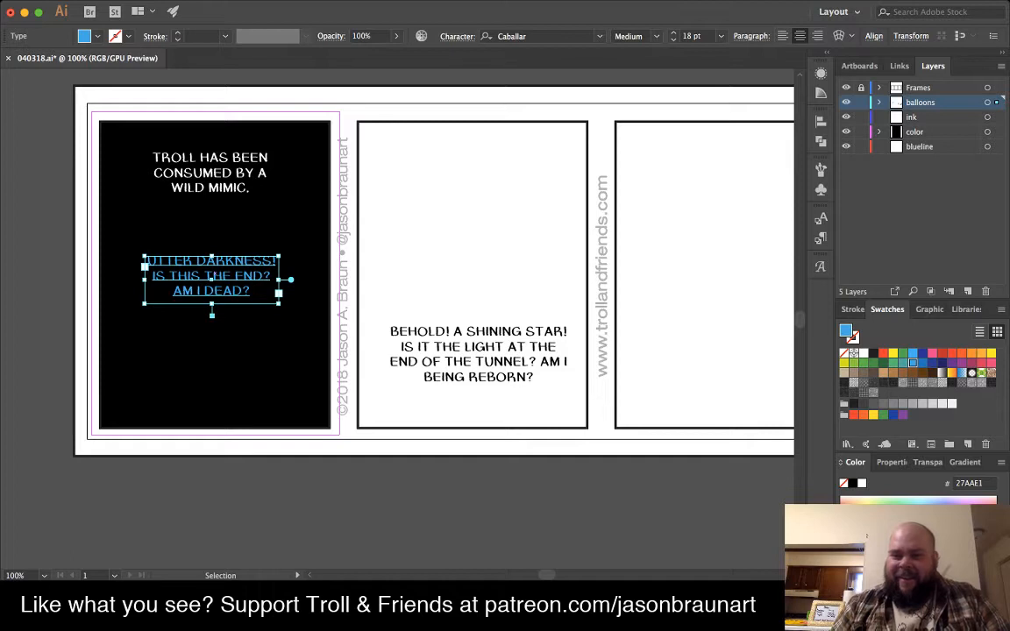
left_click(863, 351)
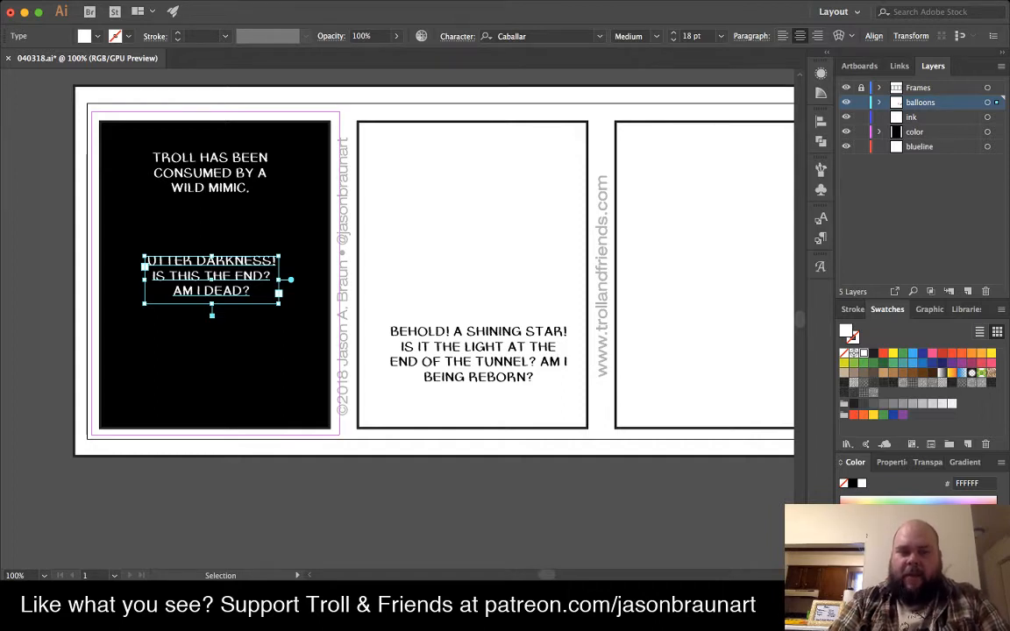
double_click(291, 280)
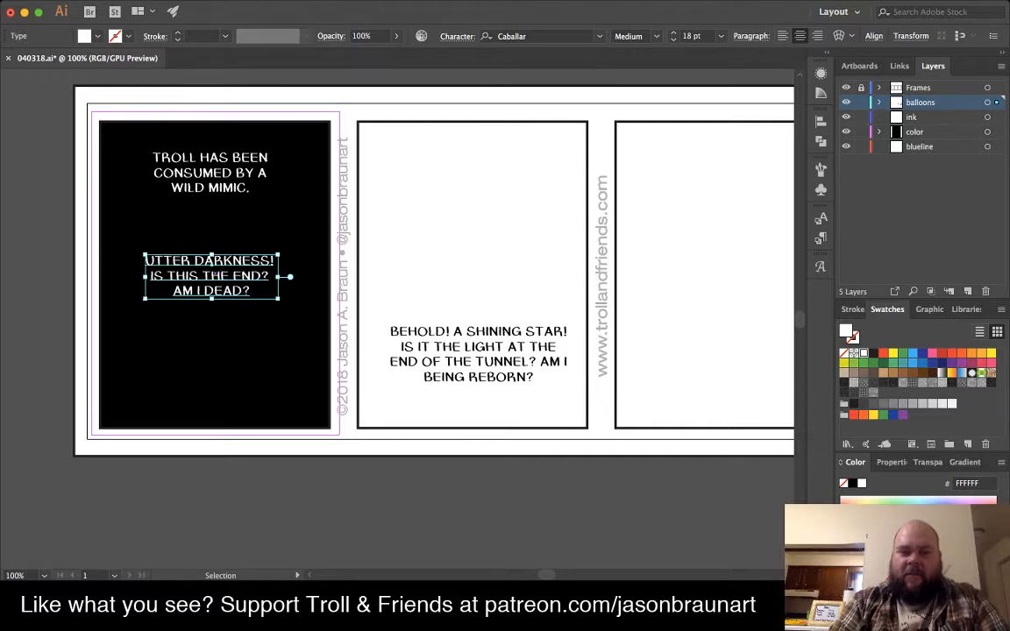
- Scale the first panel's dialogue up to about 23 pt and center it in the panel's lower part
left_click_drag(279, 298, 307, 346)
key("super+z")
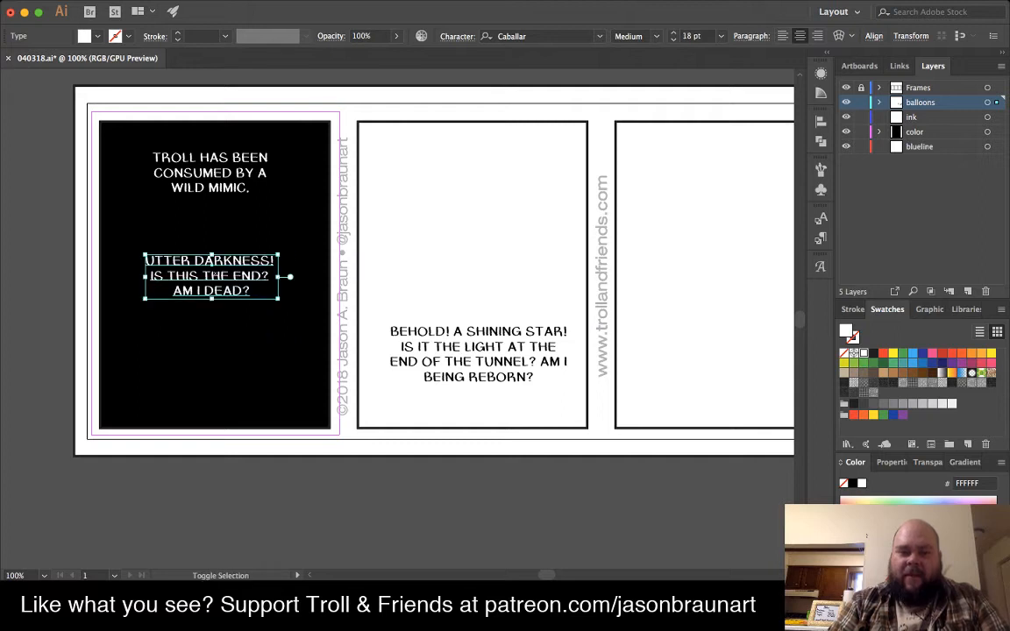
left_click_drag(277, 299, 314, 312)
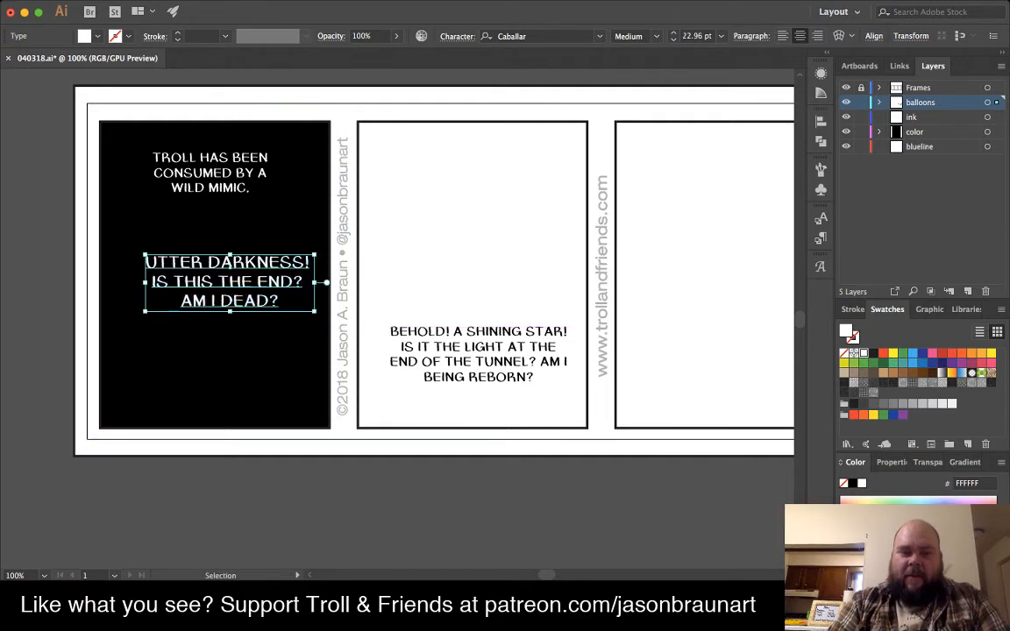
left_click_drag(226, 261, 209, 328)
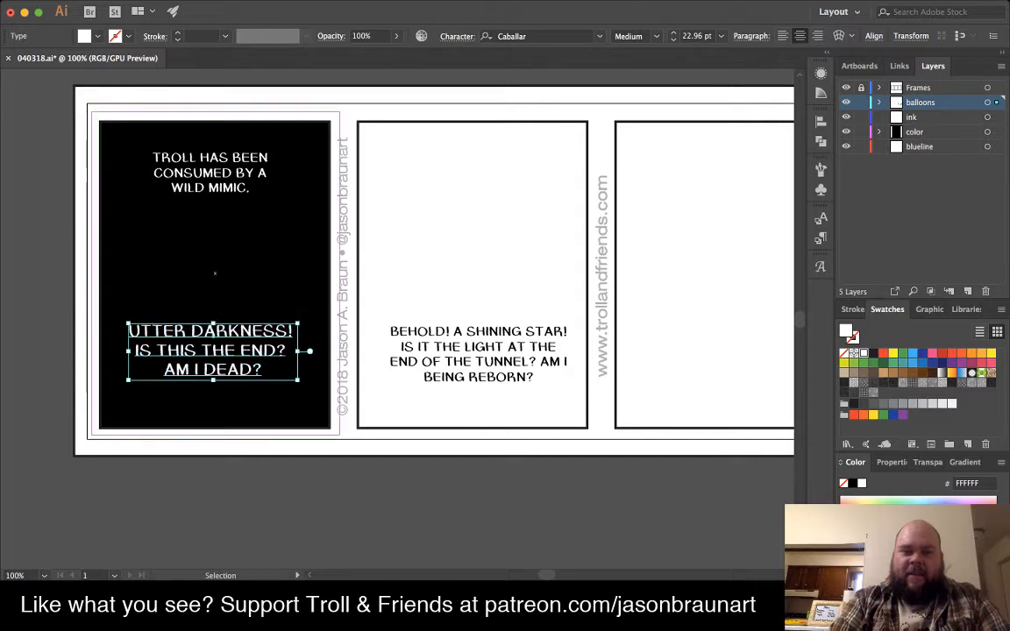
- Place a white rectangle without a stroke behind the first panel's caption and recolor the caption text near-black (231F20)
left_click(197, 173)
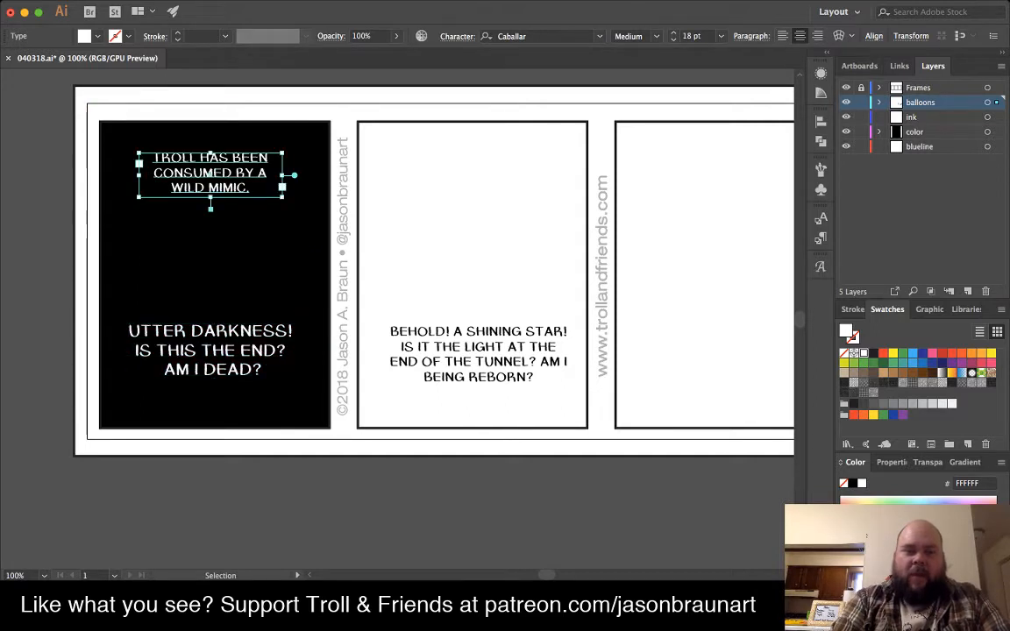
left_click_drag(124, 135, 307, 179)
key("super+z")
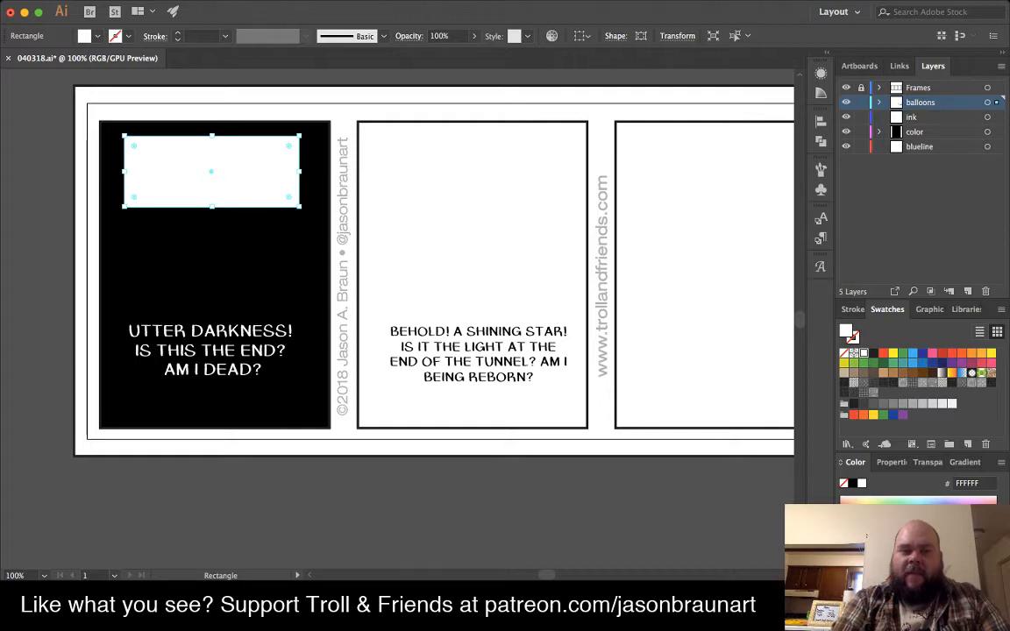
key("v")
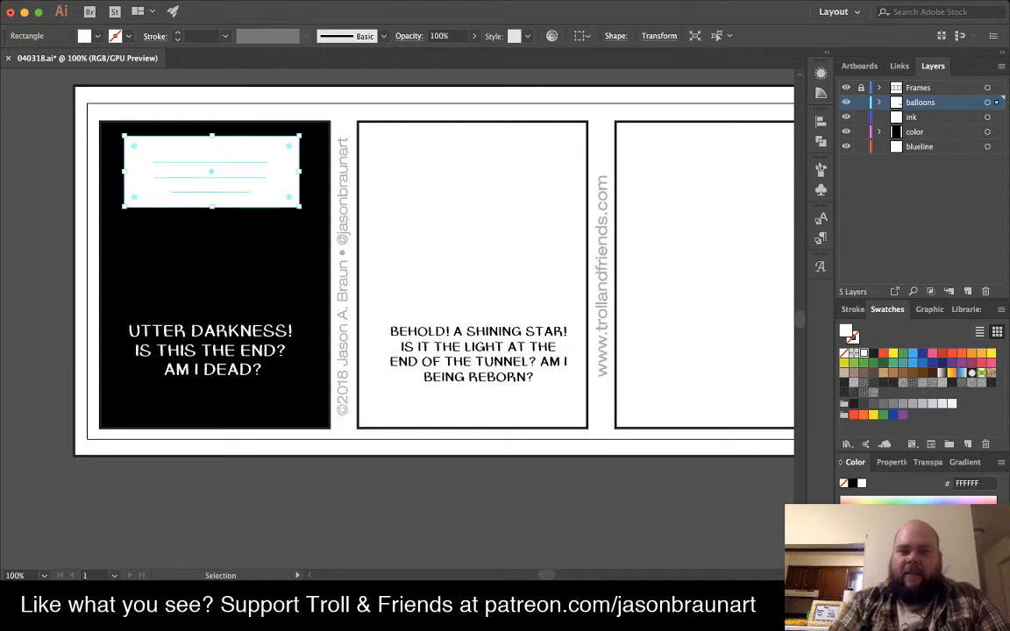
left_click(210, 171)
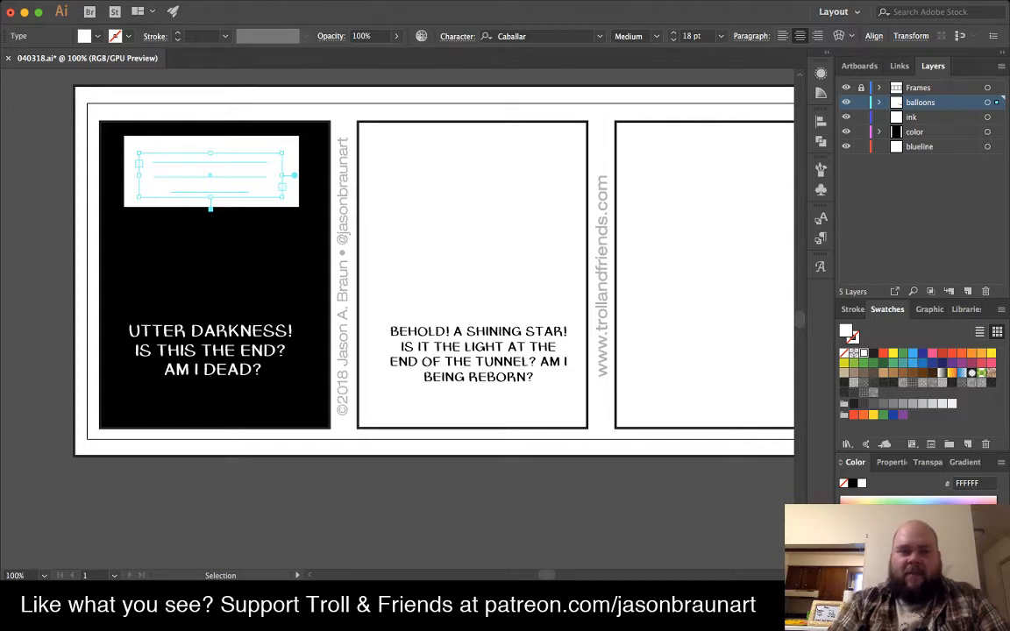
key("super+v")
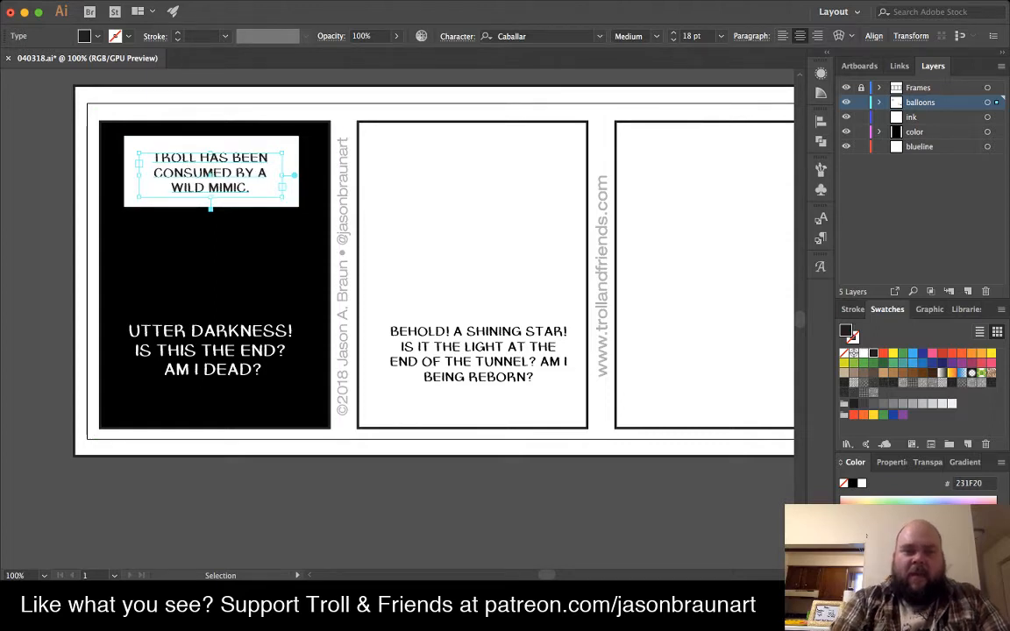
- Shrink the white caption rectangle on all four sides so it fits closely around the text
key("Escape")
key("m")
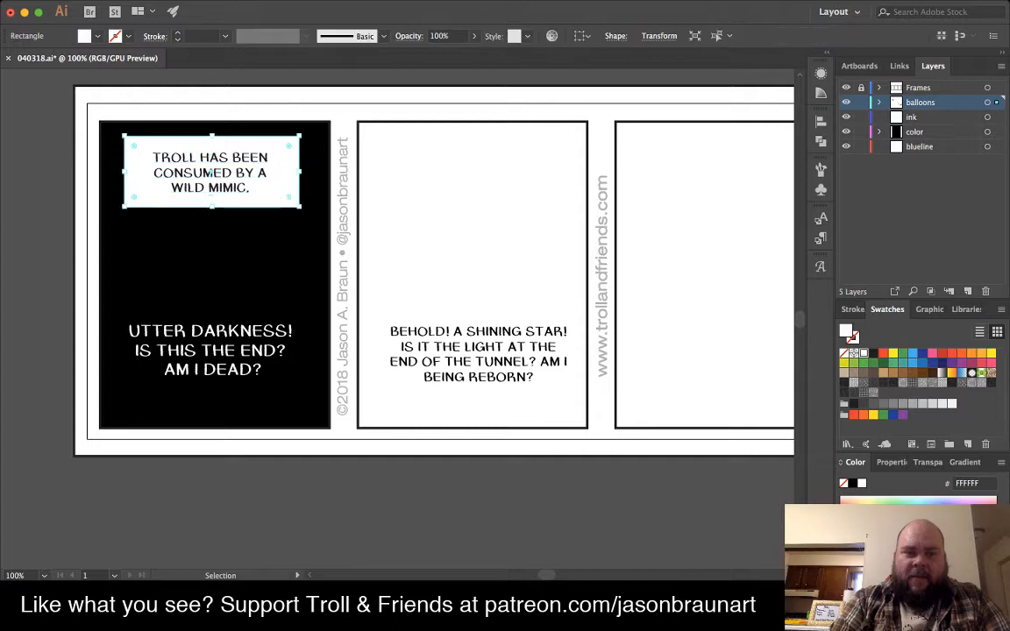
left_click_drag(211, 134, 211, 144)
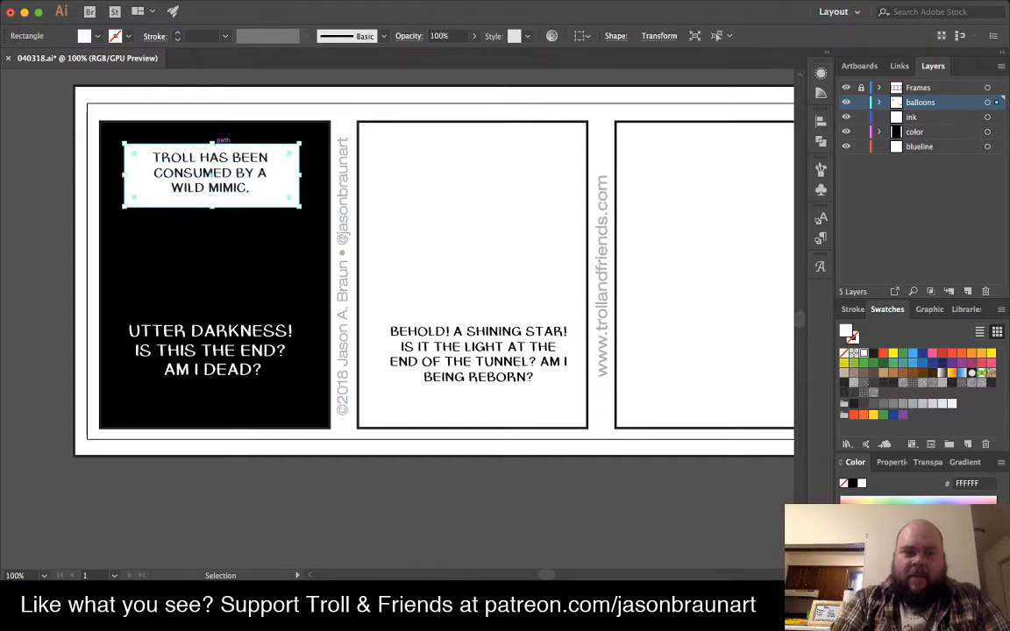
left_click_drag(124, 176, 140, 176)
left_click_drag(241, 206, 241, 200)
left_click_drag(301, 172, 283, 172)
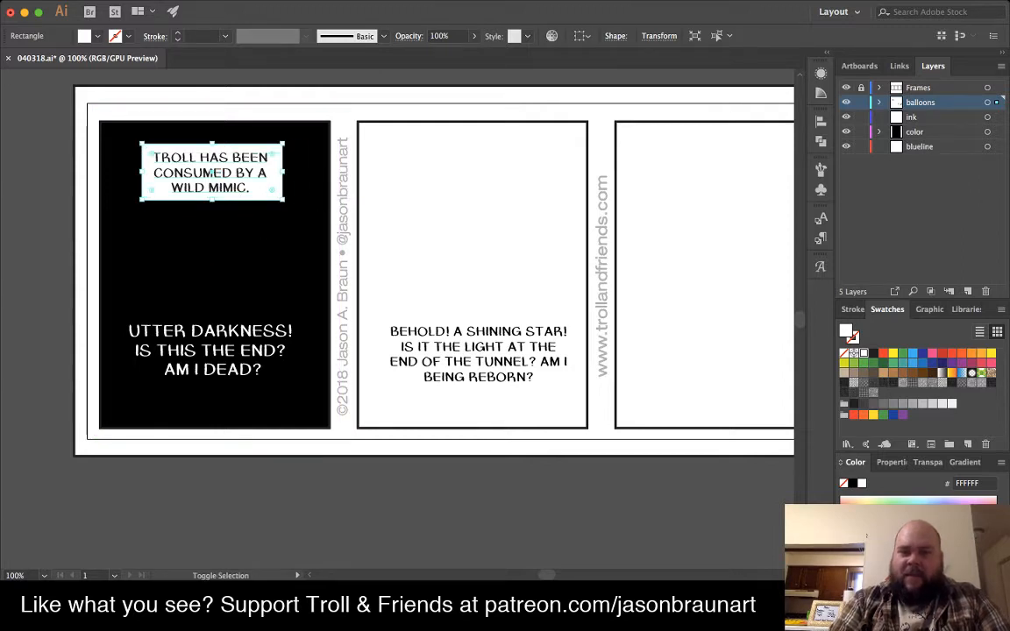
- Center the caption text and its white rectangle on each other both ways, group them, and nudge the group slightly up and right
left_click(216, 173, "shift")
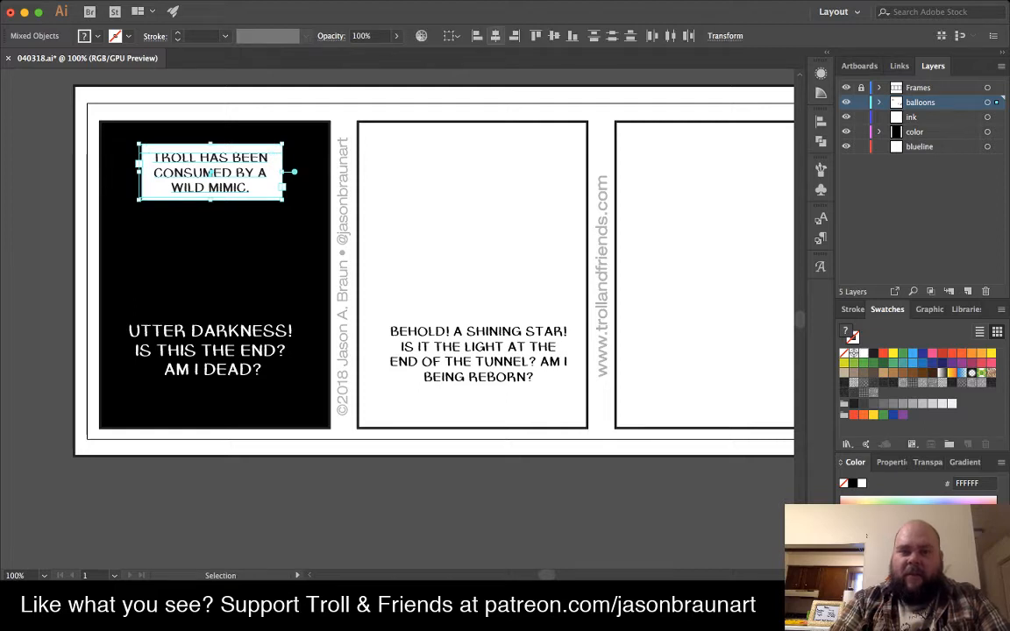
left_click(496, 36)
left_click(554, 36)
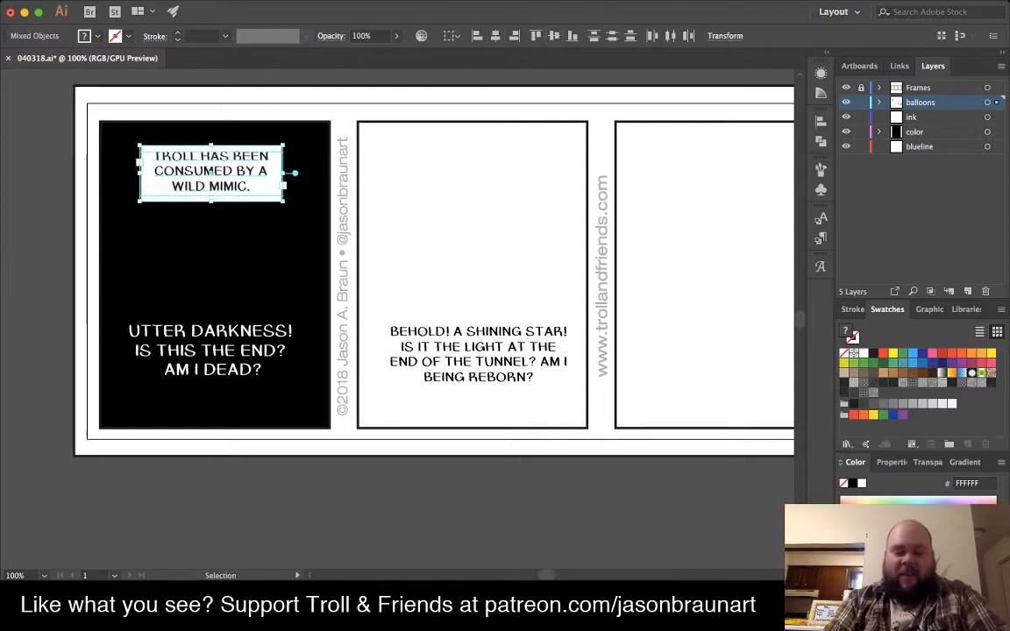
key("super+g")
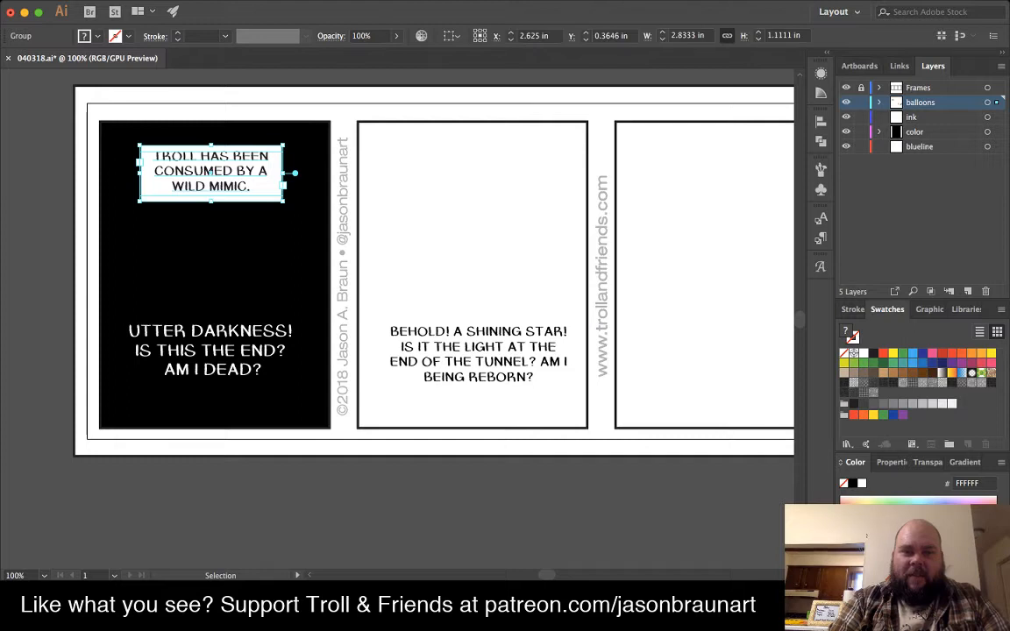
left_click_drag(211, 171, 214, 168)
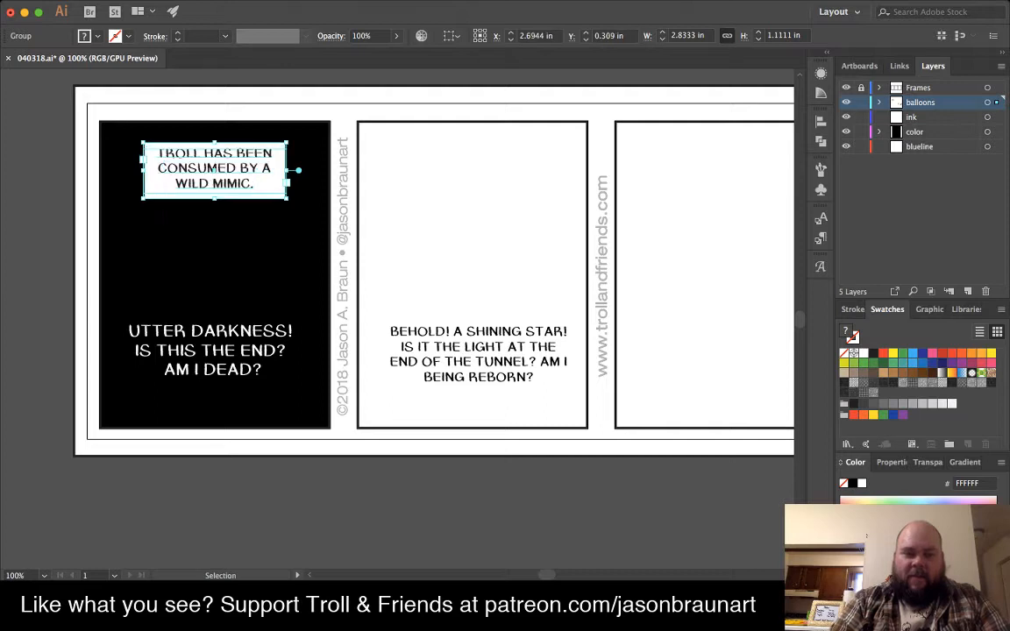
- Move the first panel's dialogue closer to the panel's lower edge and center it beneath the caption
left_click_drag(210, 350, 213, 375)
left_click(287, 182, "shift")
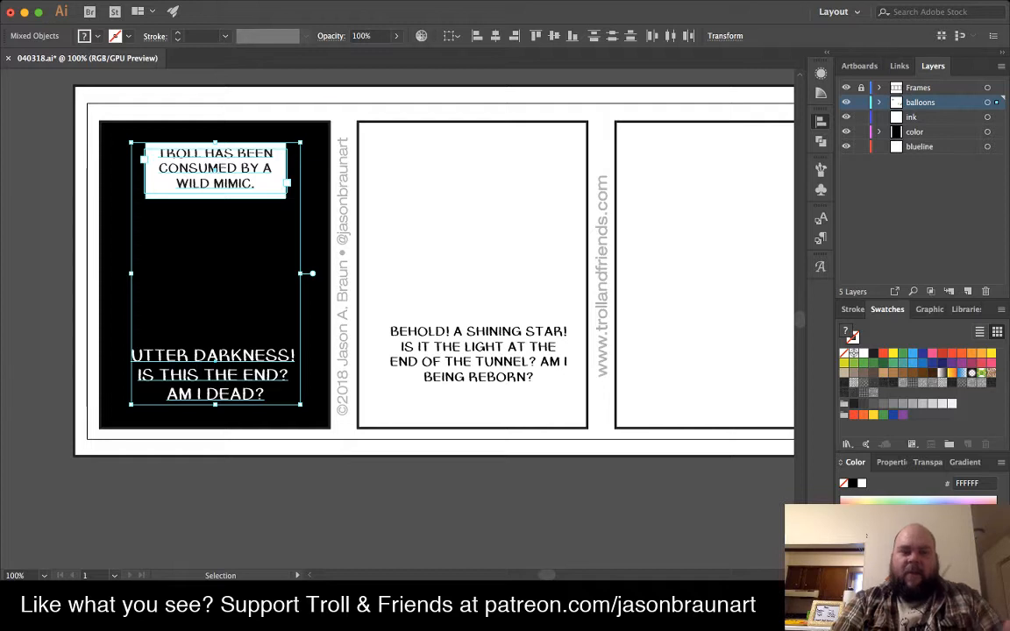
key("super+shift+a")
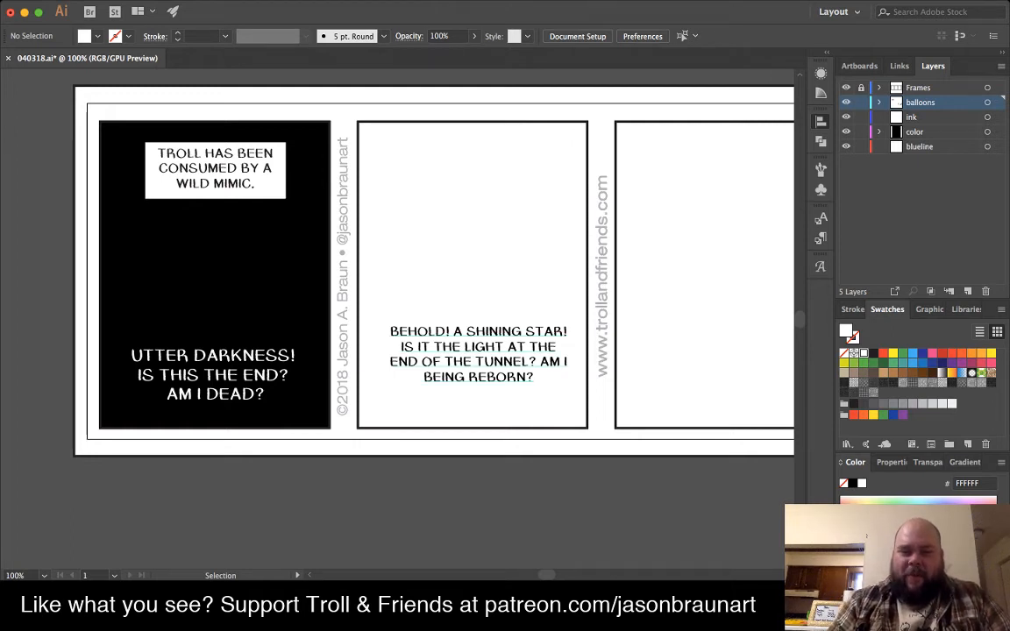
- Copy the first panel's 22.96 pt dialogue style to the second panel's dialogue, enlarge its text frame and reposition it in the panel's lower part
left_click(478, 354)
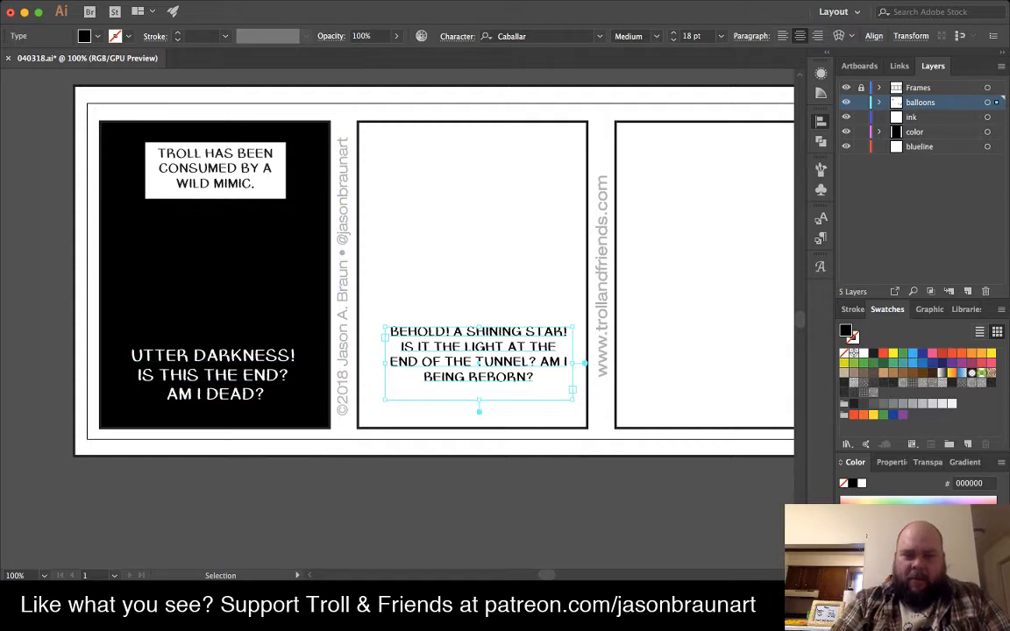
key("i")
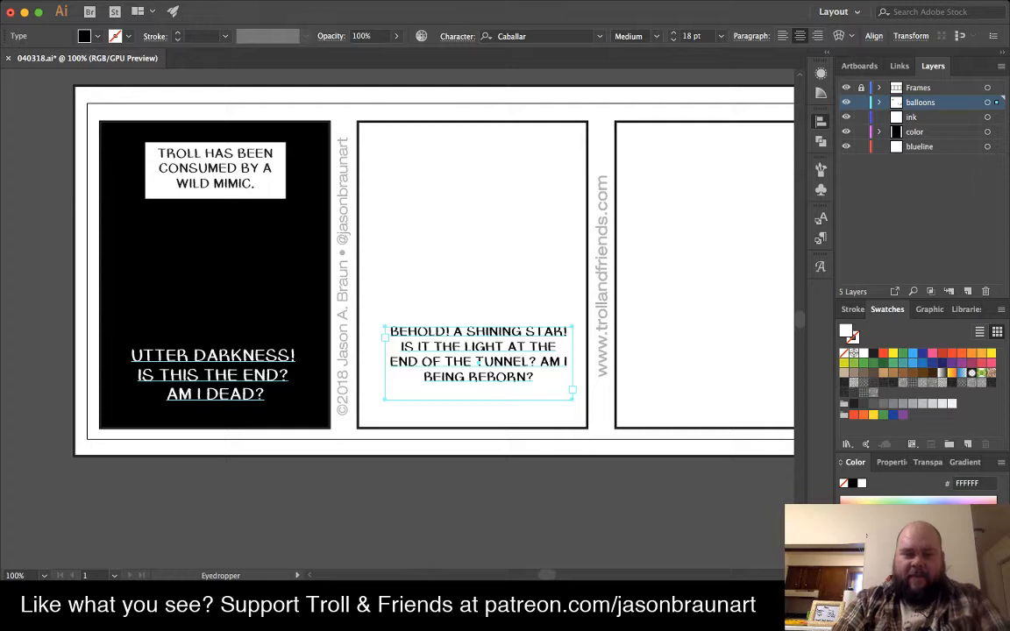
left_click(213, 375)
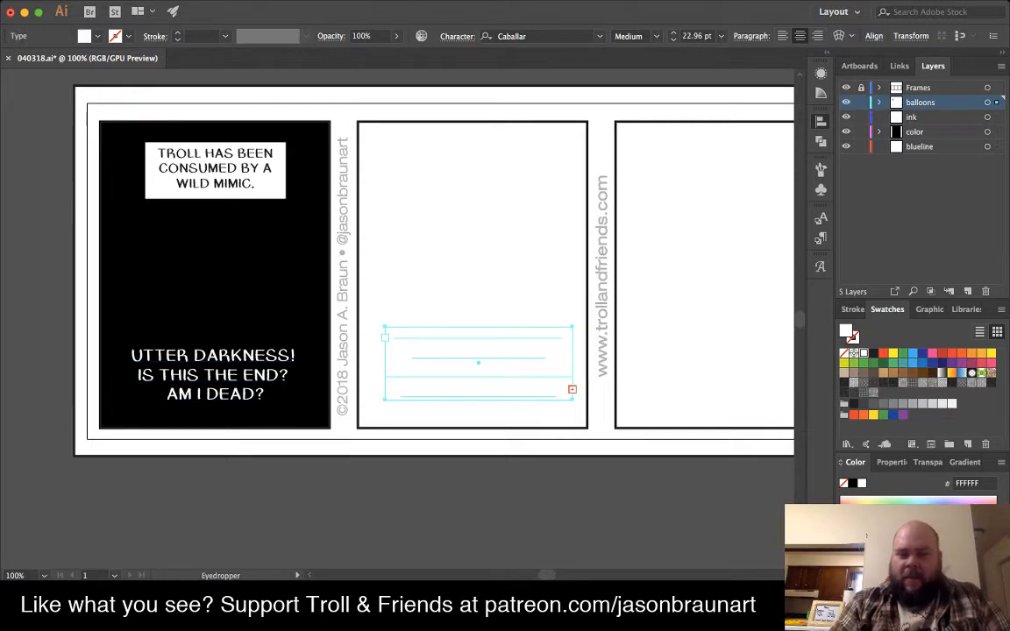
key("v")
left_click_drag(385, 327, 371, 299)
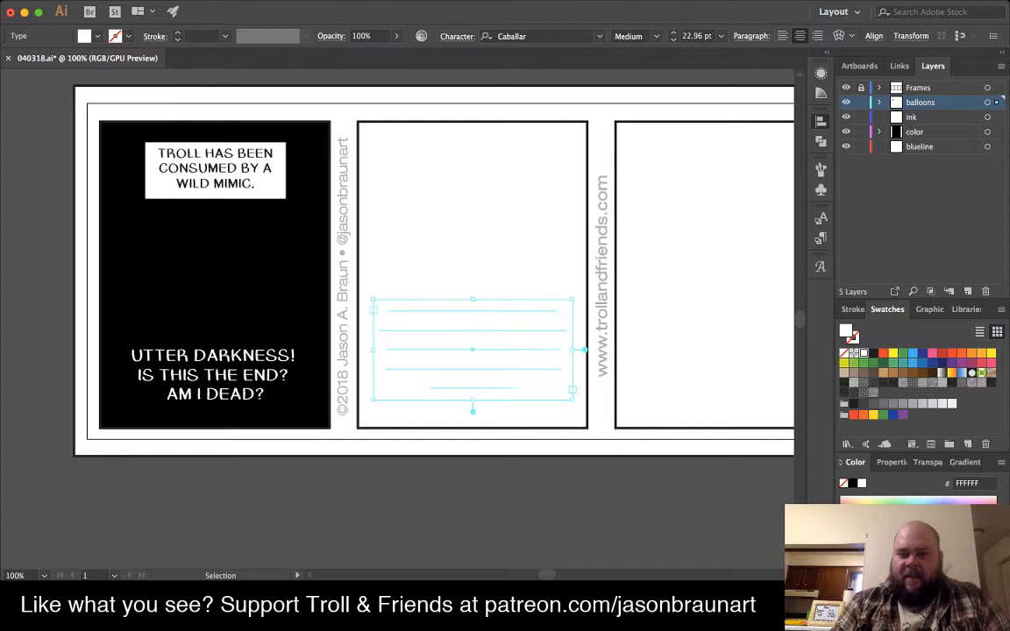
mouse_move(585, 349)
left_mouse_down()
mouse_move(544, 349)
mouse_move(559, 349)
mouse_move(554, 340)
mouse_move(566, 353)
left_mouse_up()
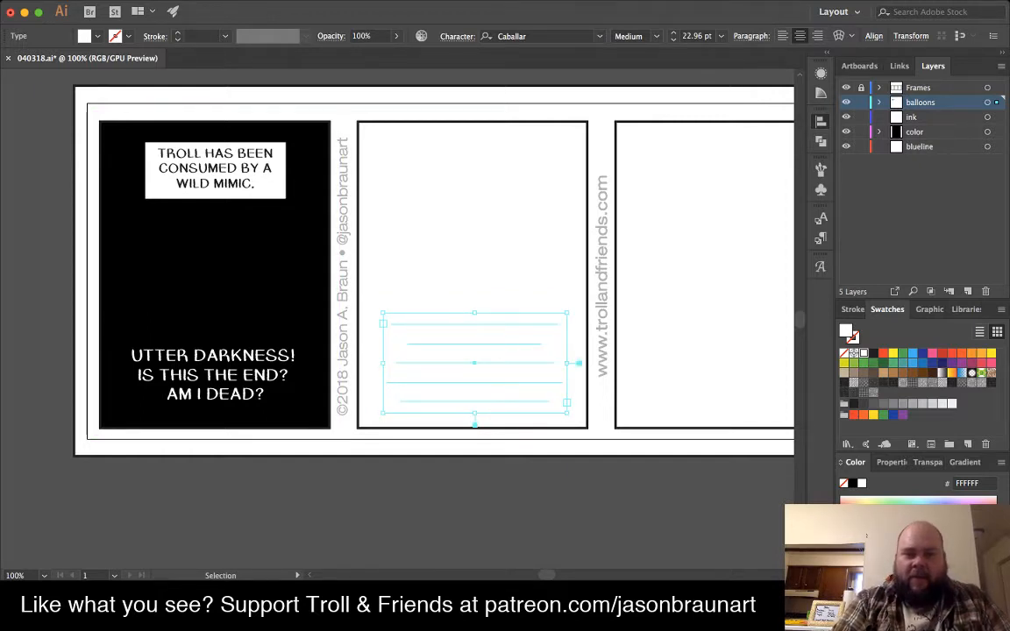
key("m")
left_click_drag(351, 116, 595, 433)
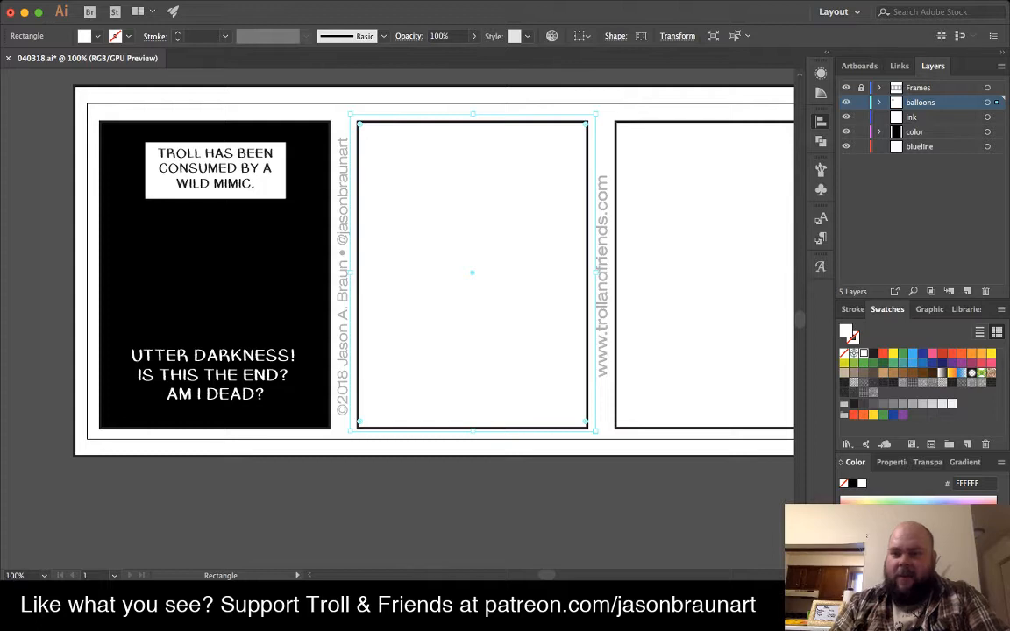
key("ctrl+v")
left_click(921, 131)
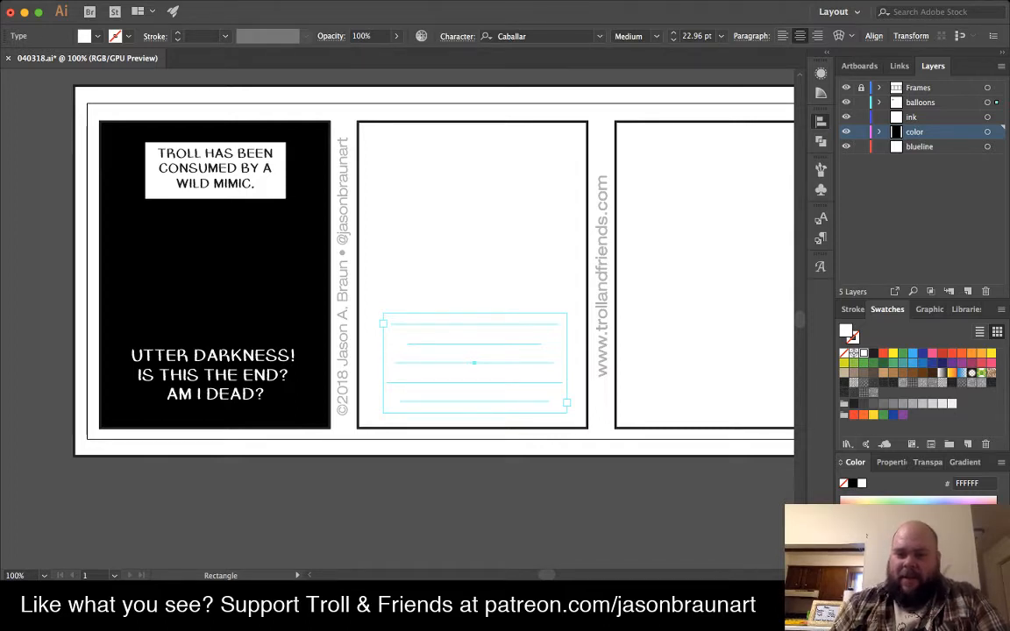
key("super+z")
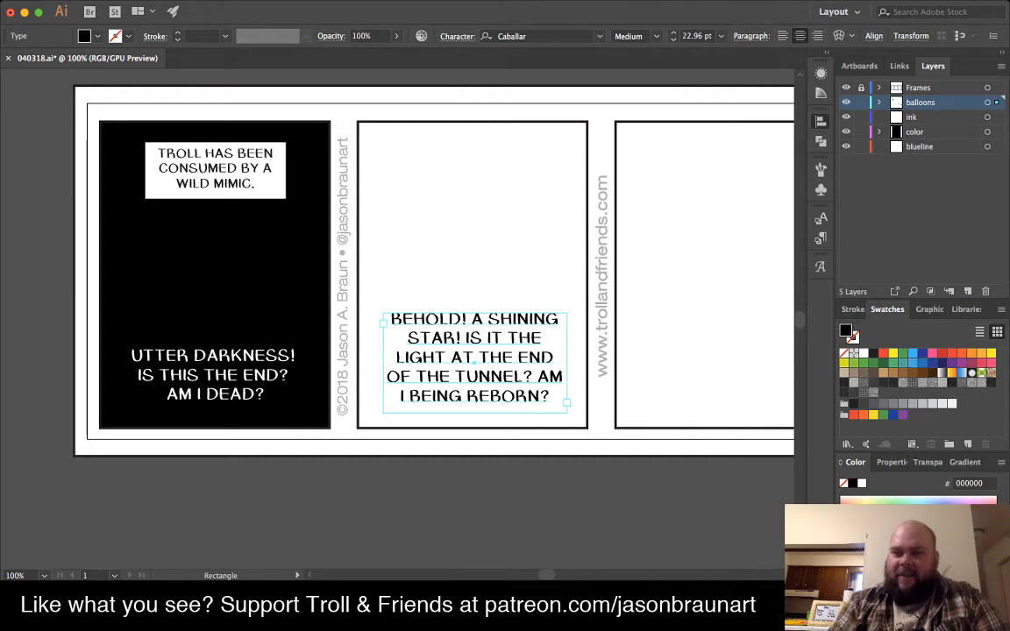
- Draw a black rectangle without a stroke on the color layer, slightly overlapping the second panel's frame on all sides
left_click(915, 132)
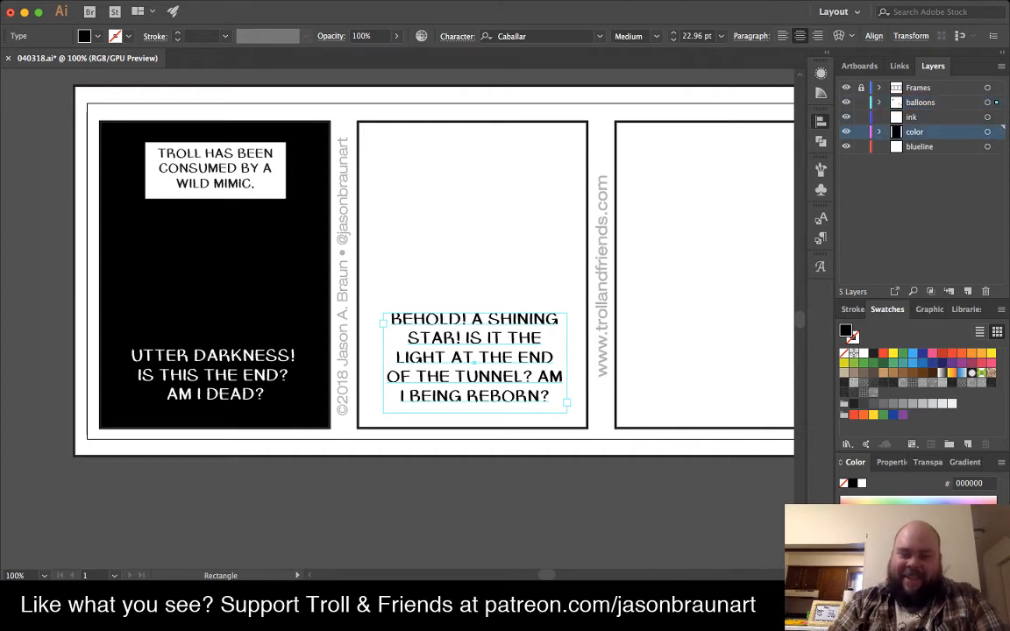
key("v")
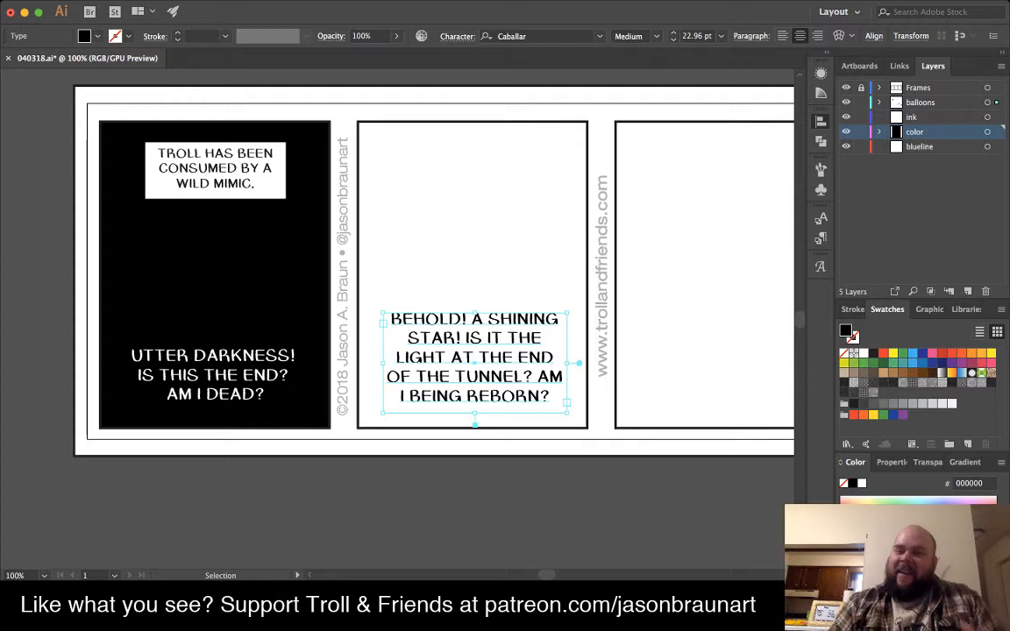
key("super+shift+a")
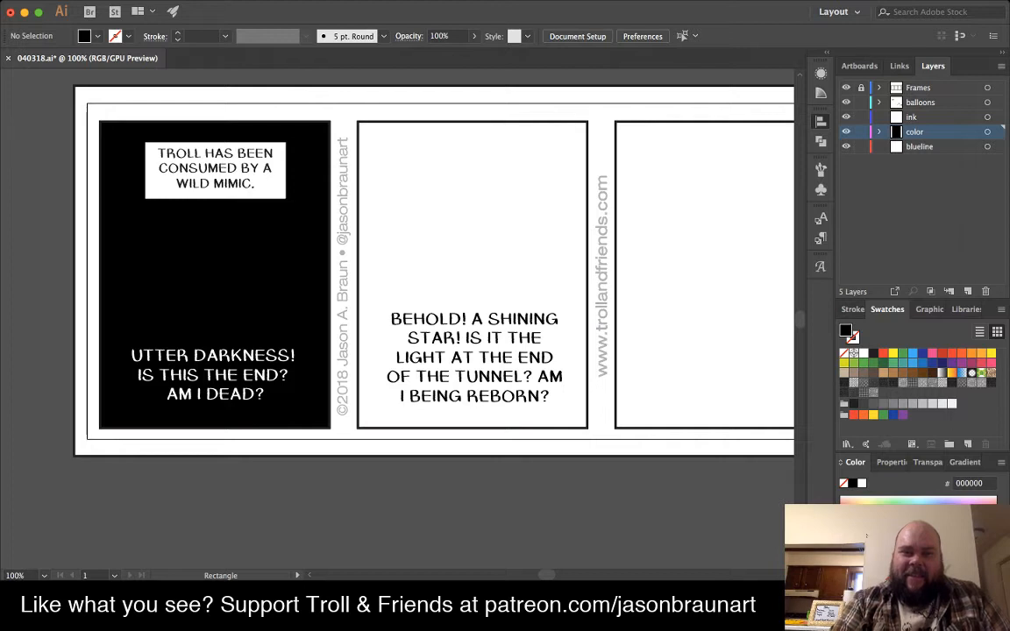
left_click_drag(352, 115, 597, 434)
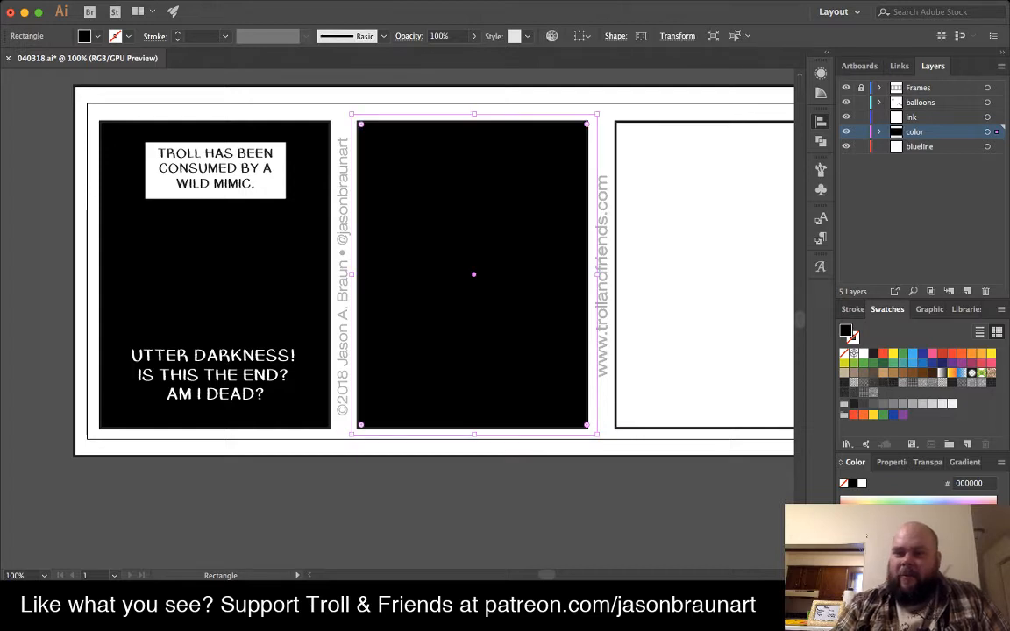
- Recolor the second panel's dialogue white (FFFFFF) on the balloons layer and convert it to point type
left_click(920, 102)
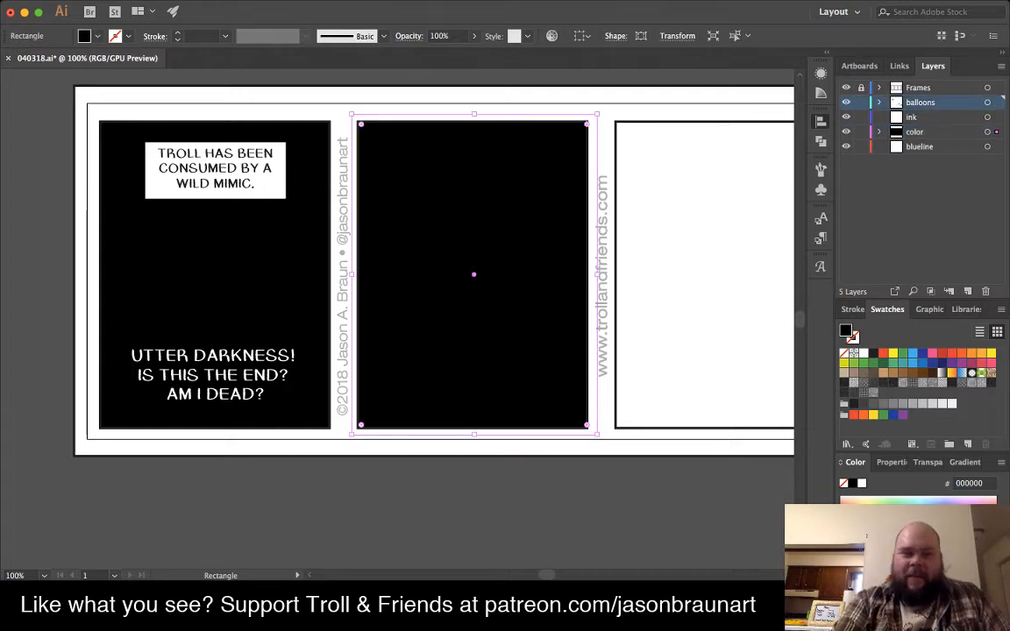
key("ctrl+v")
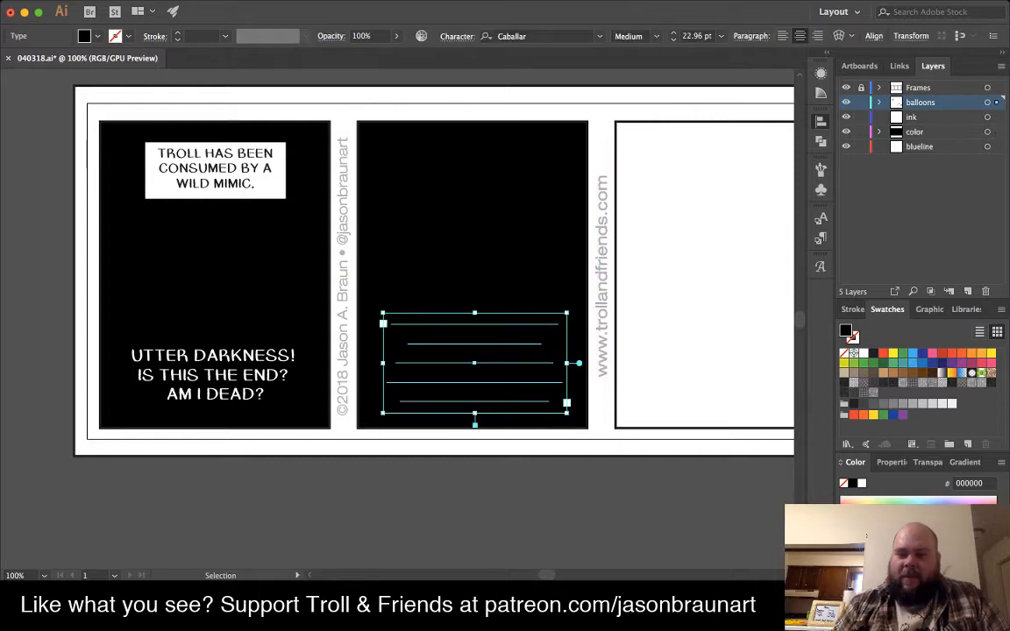
left_click(863, 352)
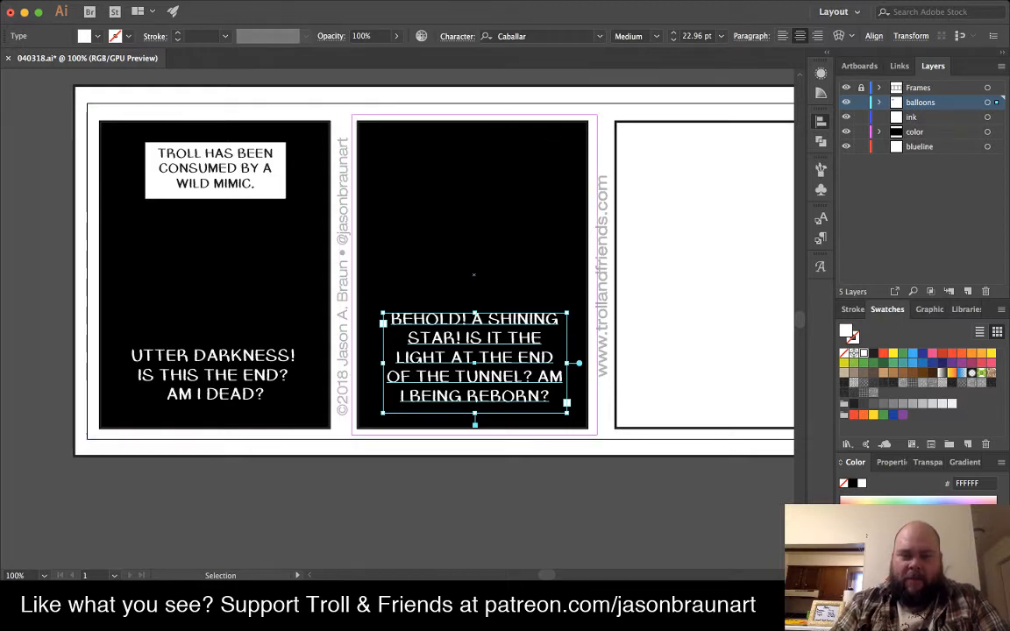
double_click(579, 363)
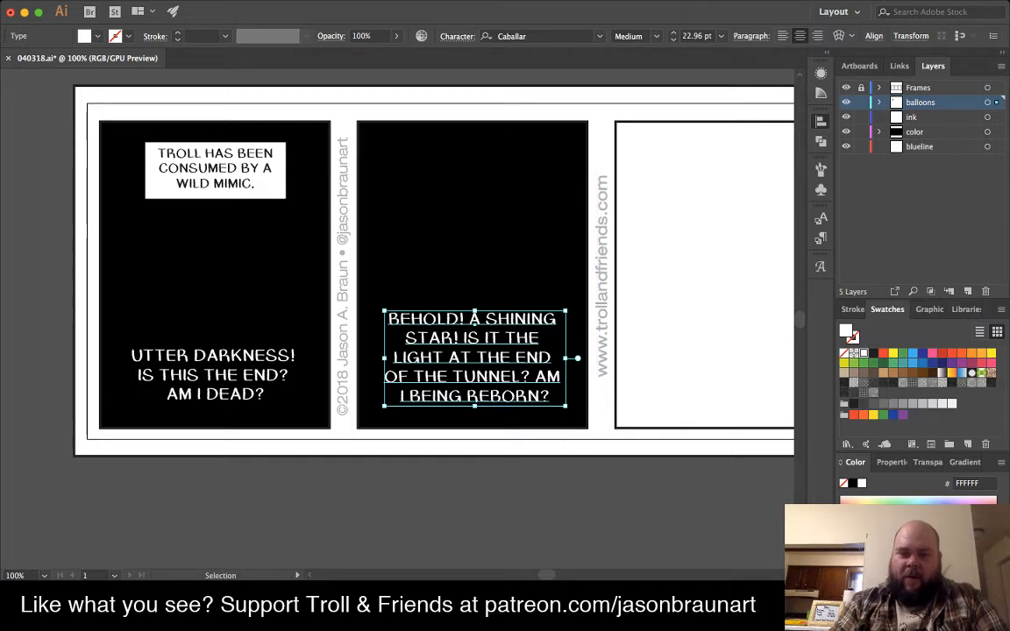
- Shift the second panel's dialogue slightly left and down, and align the bottom edges of both panels' dialogues
left_click_drag(473, 314, 471, 320)
left_click_drag(474, 322, 469, 322)
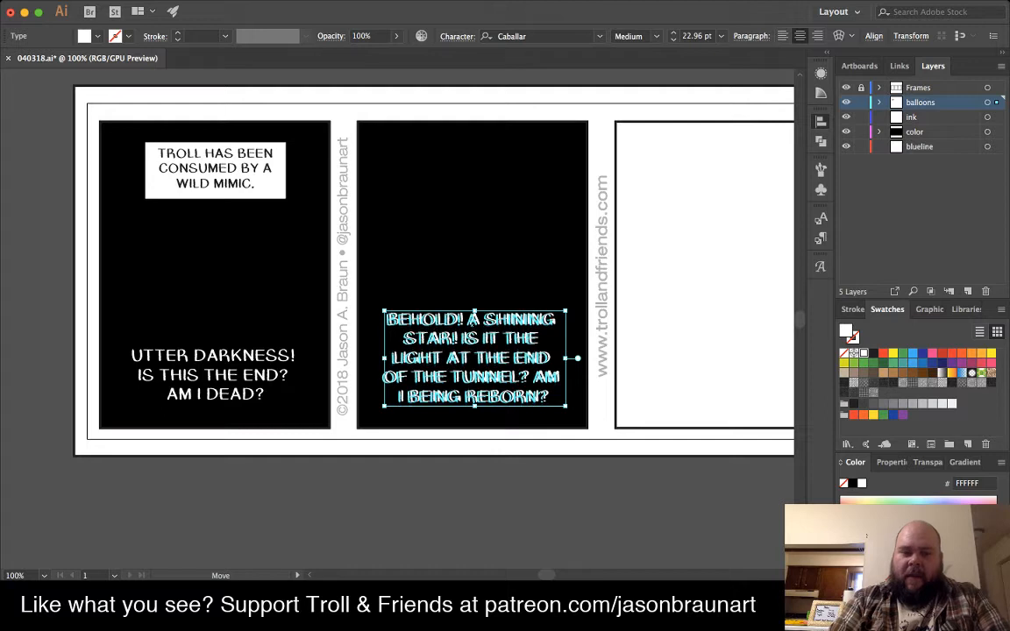
left_click(213, 356, "shift")
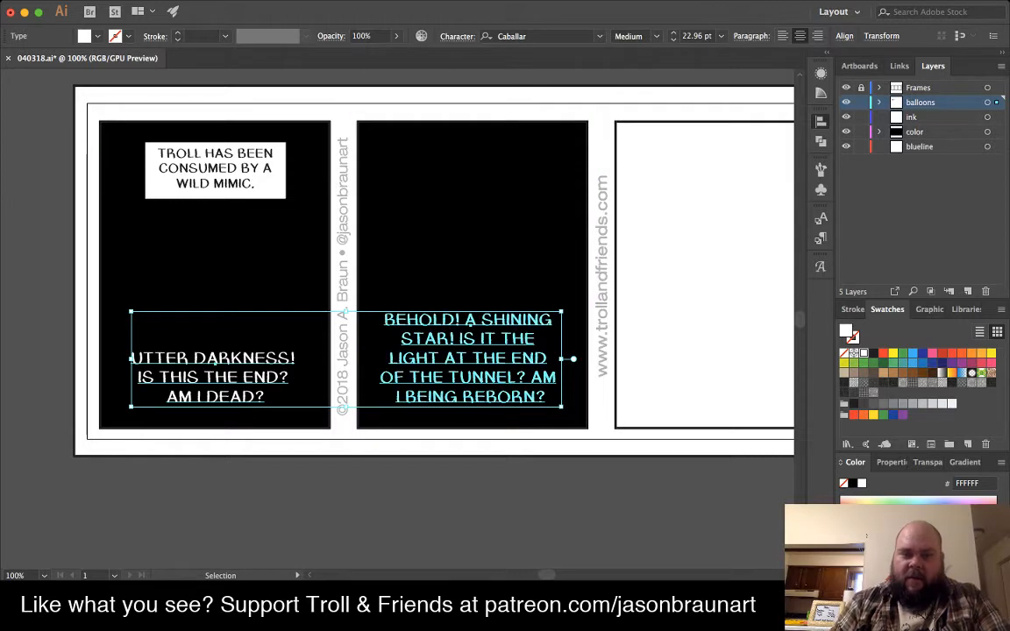
key("super+shift+a")
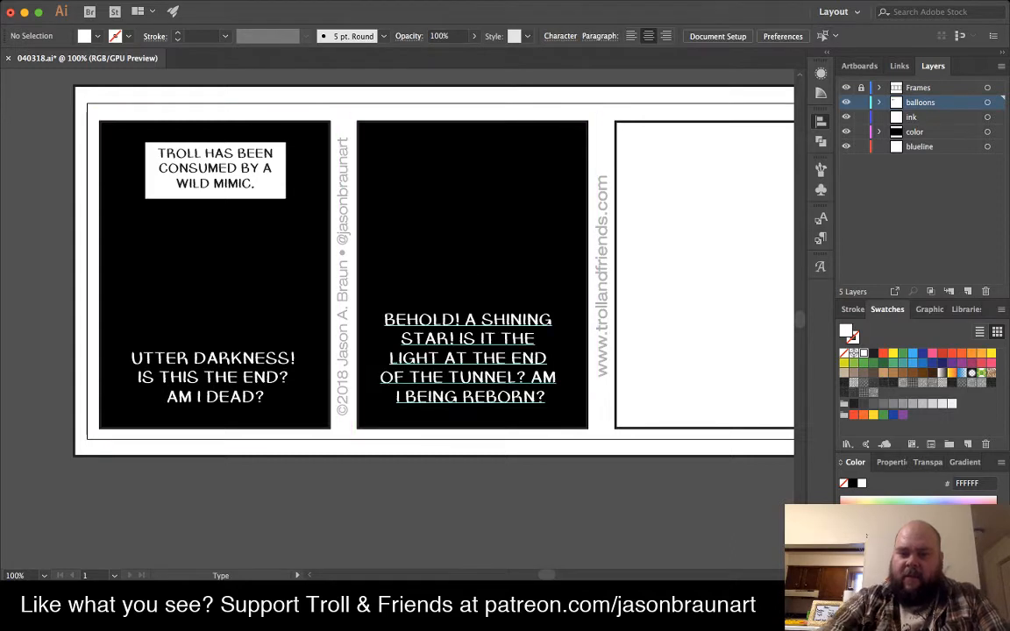
- Insert a line break before "AM" in the second panel's dialogue
left_click(530, 376)
key("Return")
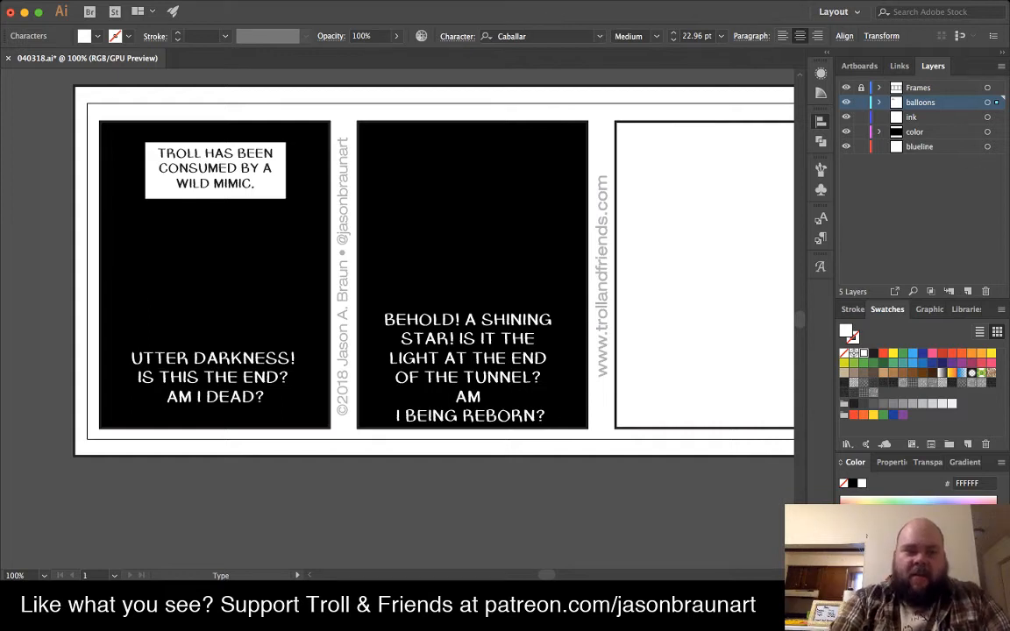
key("Escape")
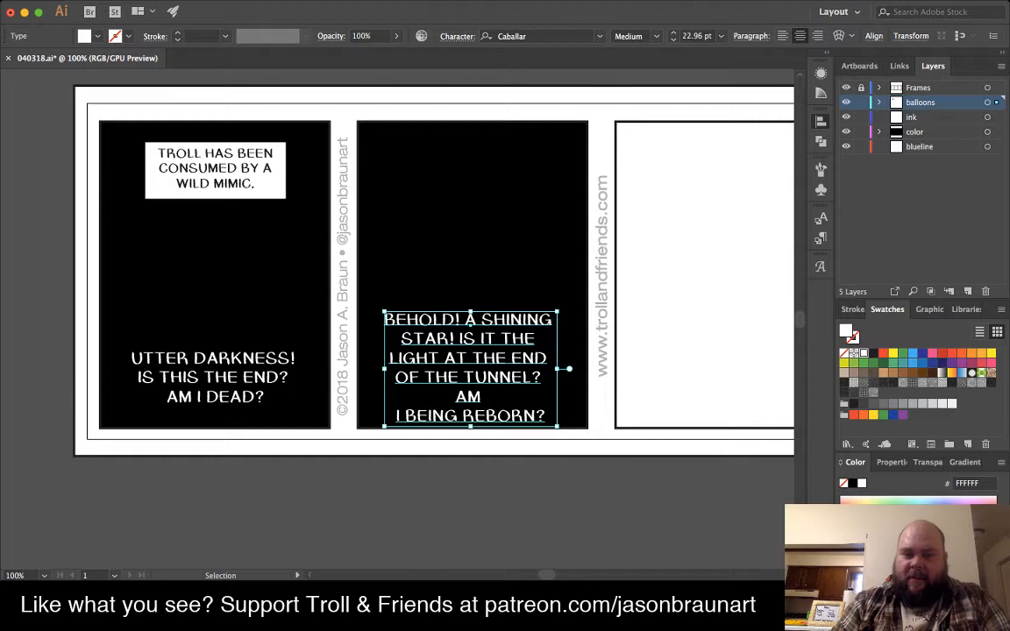
- Reduce the second panel's entire dialogue to 18.96 pt
left_click(426, 339)
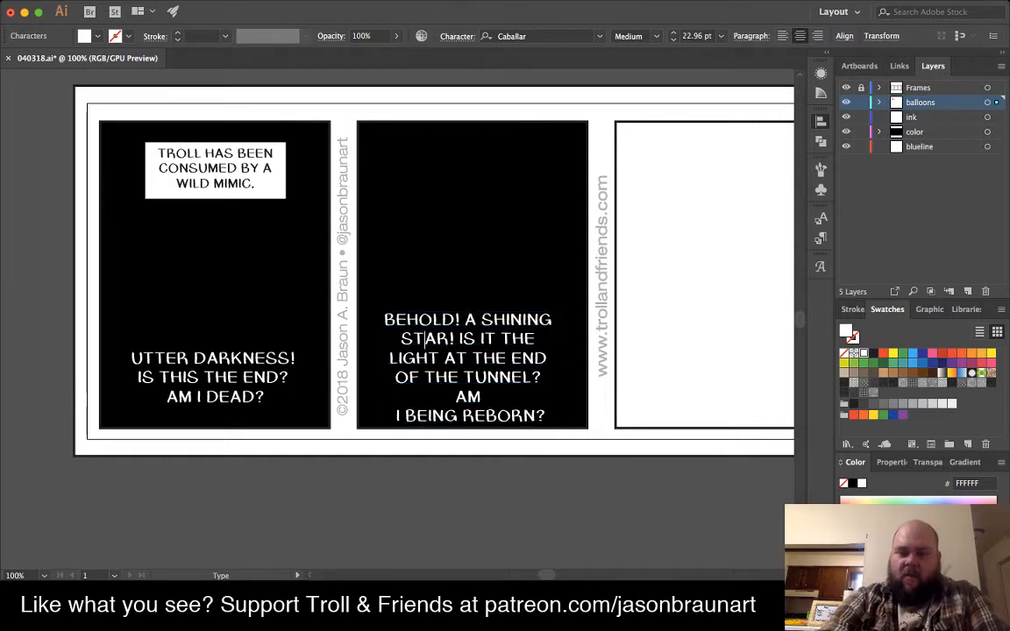
key("super+a")
key("super+shift+comma")
key("super+shift+comma")
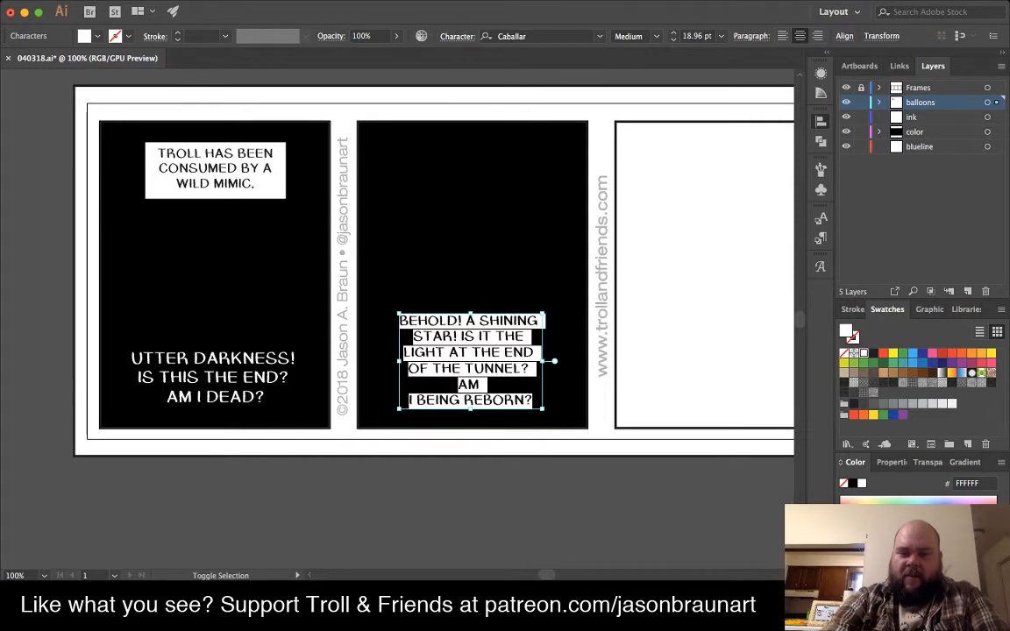
key("super+shift+comma")
key("super+shift+period")
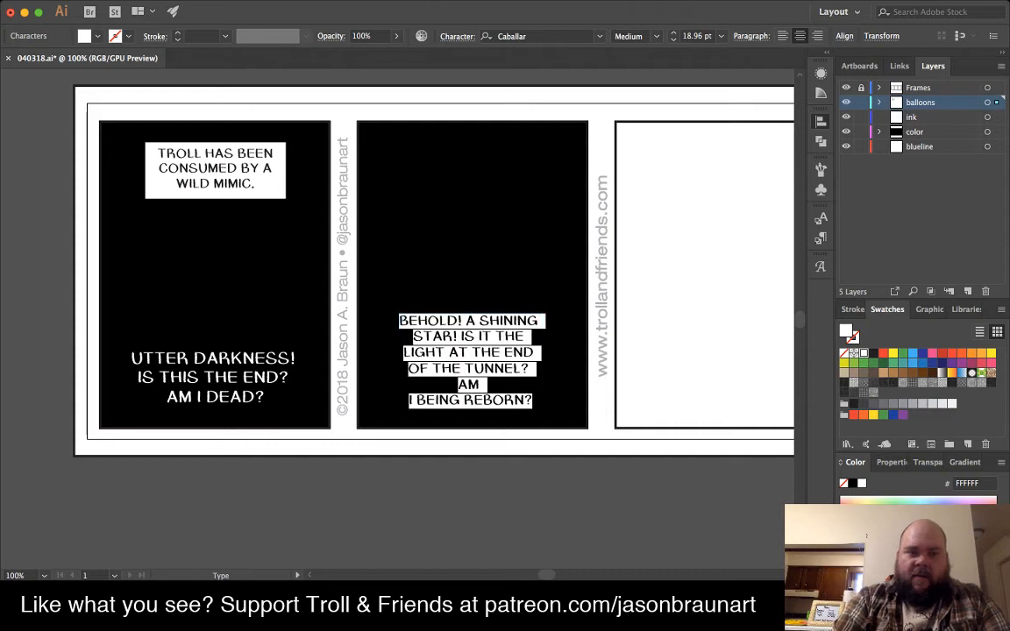
key("Escape")
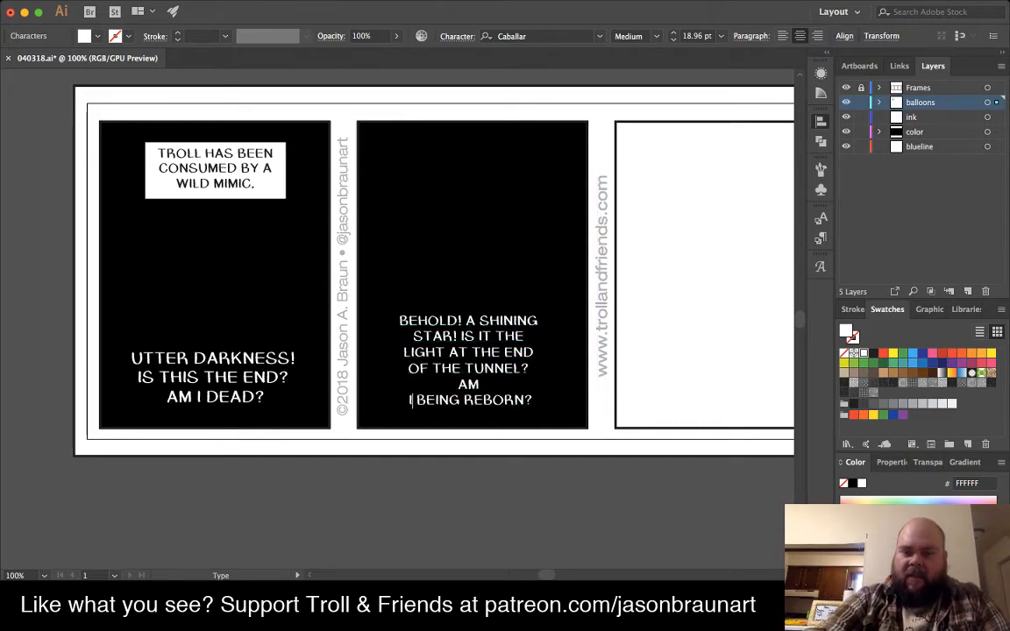
- Join "AM" and "I BEING REBORN?" into one line and set the second panel's whole dialogue to 22.96 pt
key("BackSpace")
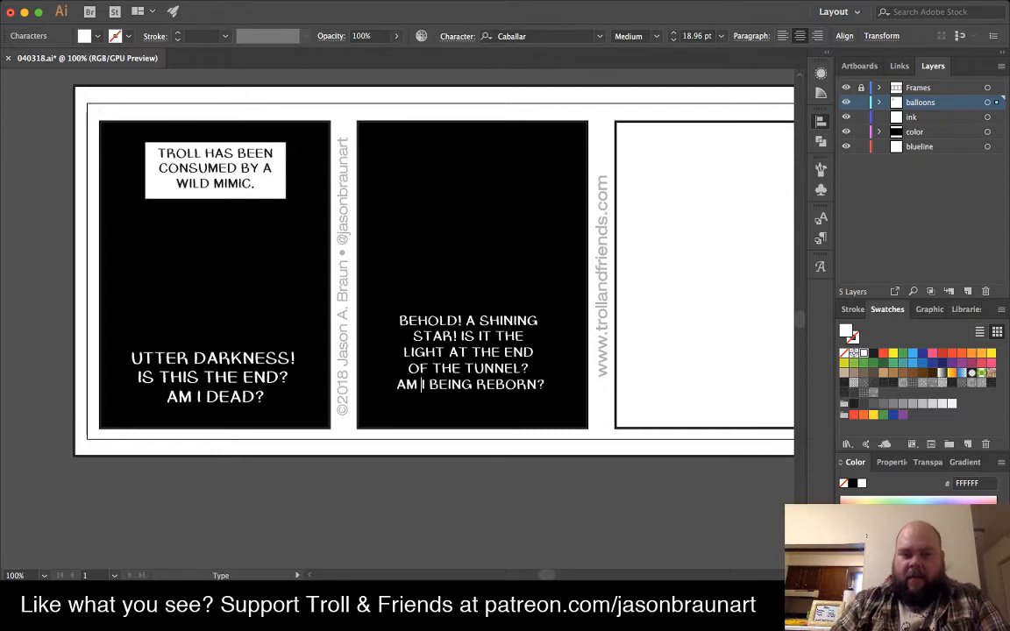
left_click_drag(399, 320, 544, 385)
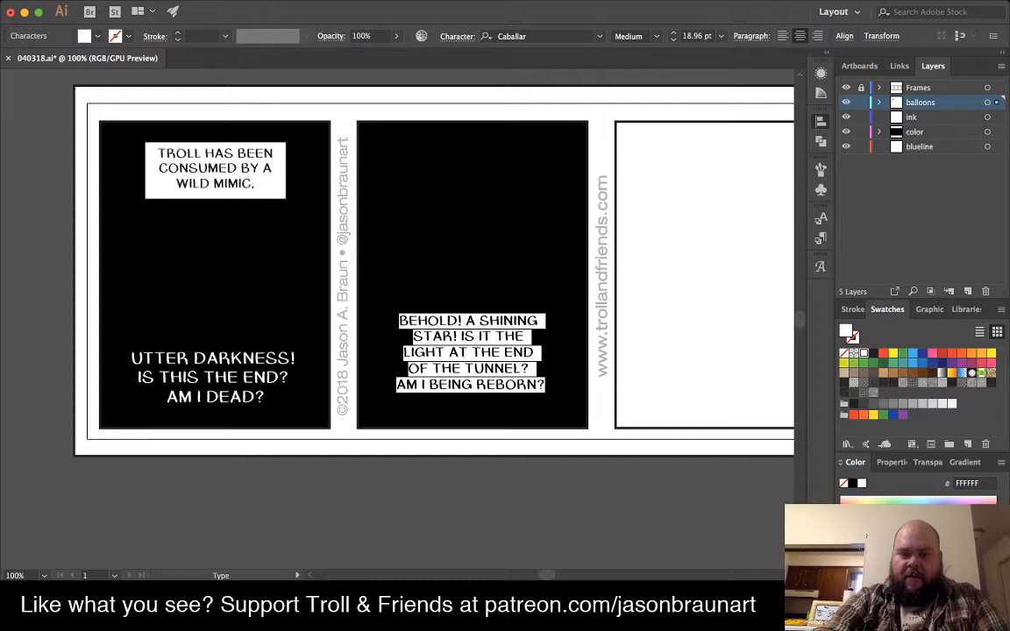
key("super+shift+period")
key("Escape")
key("super+shift+period")
key("super+shift+a")
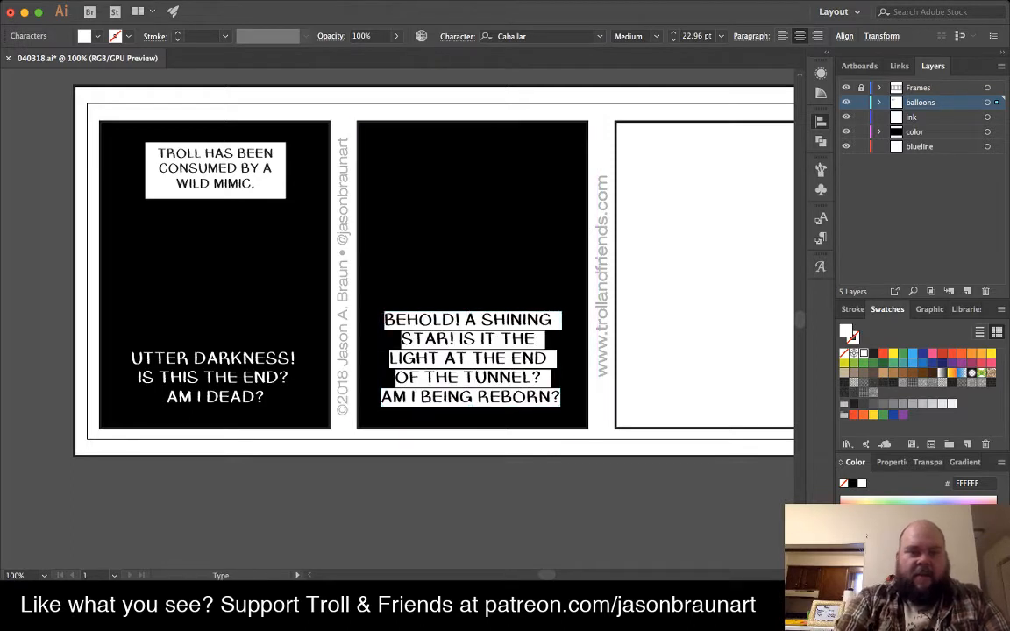
key("Escape")
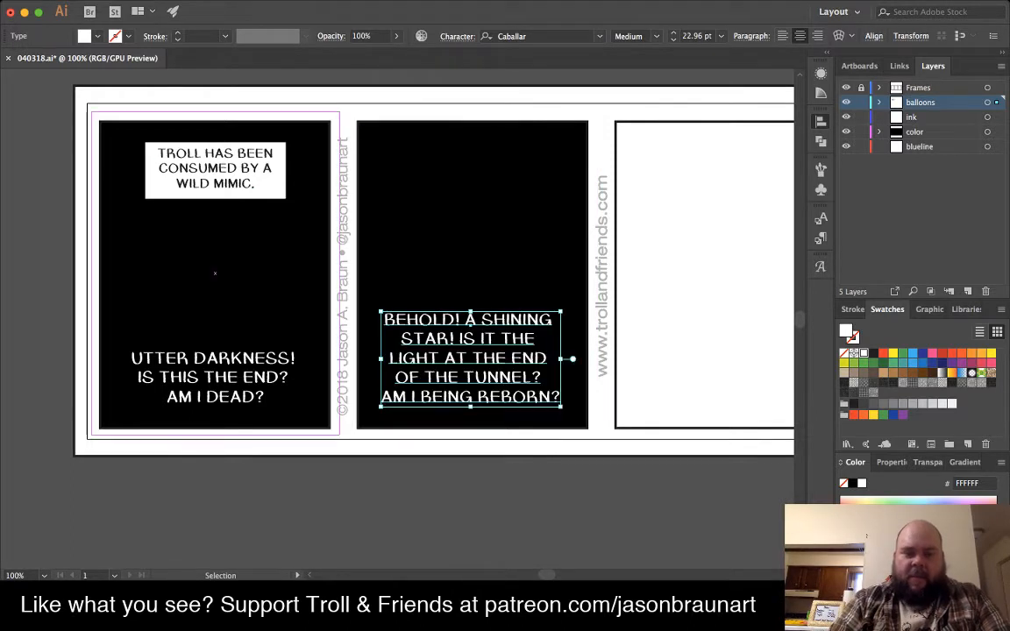
- Nudge the second panel's dialogue four increments to the right to center it in the panel
left_click(213, 368, "shift")
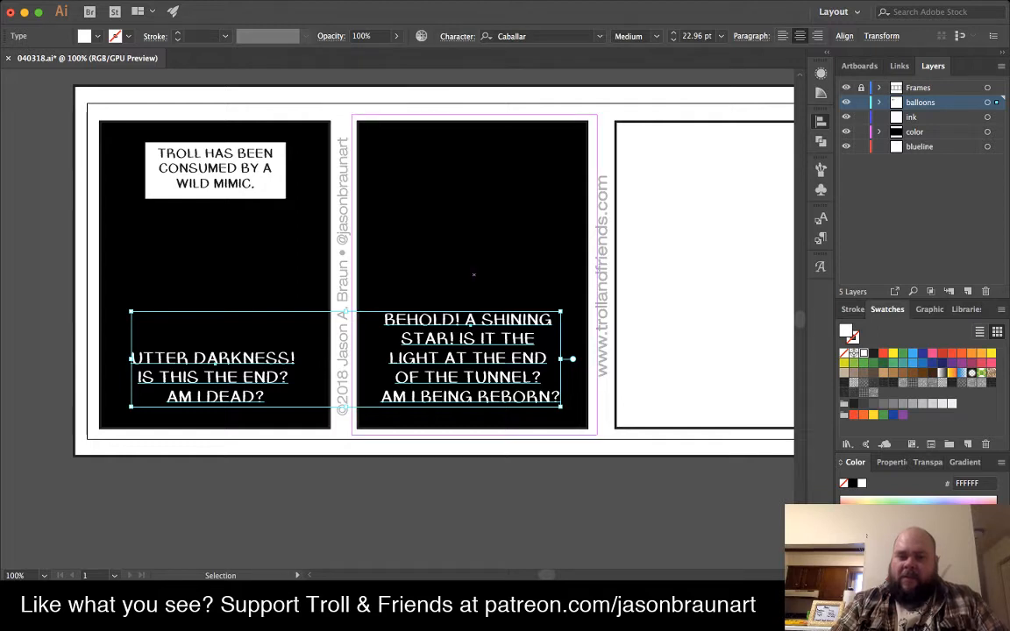
key("super+shift+a")
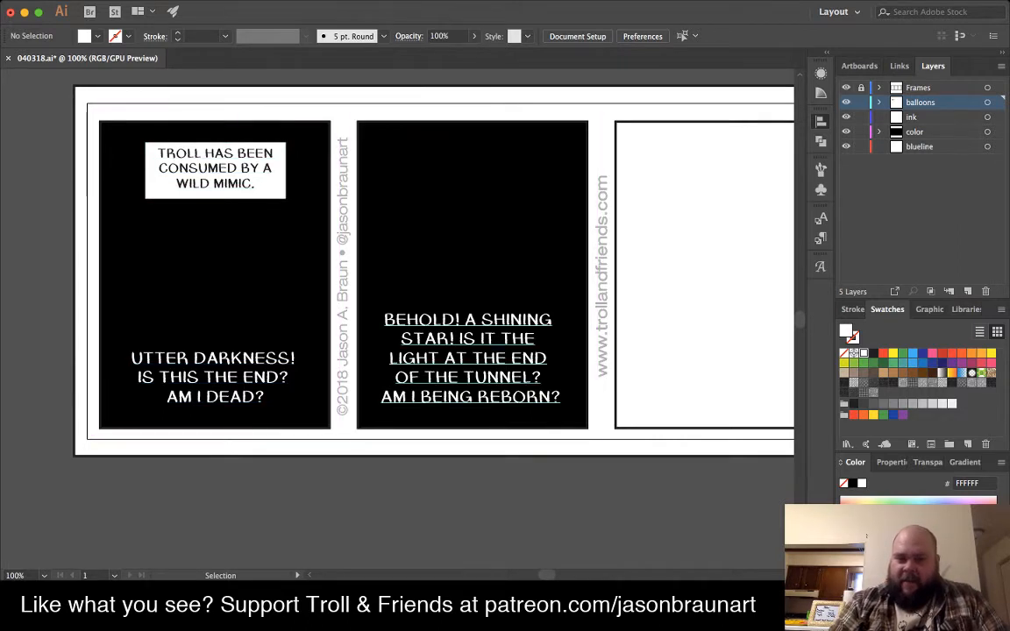
left_click(467, 357)
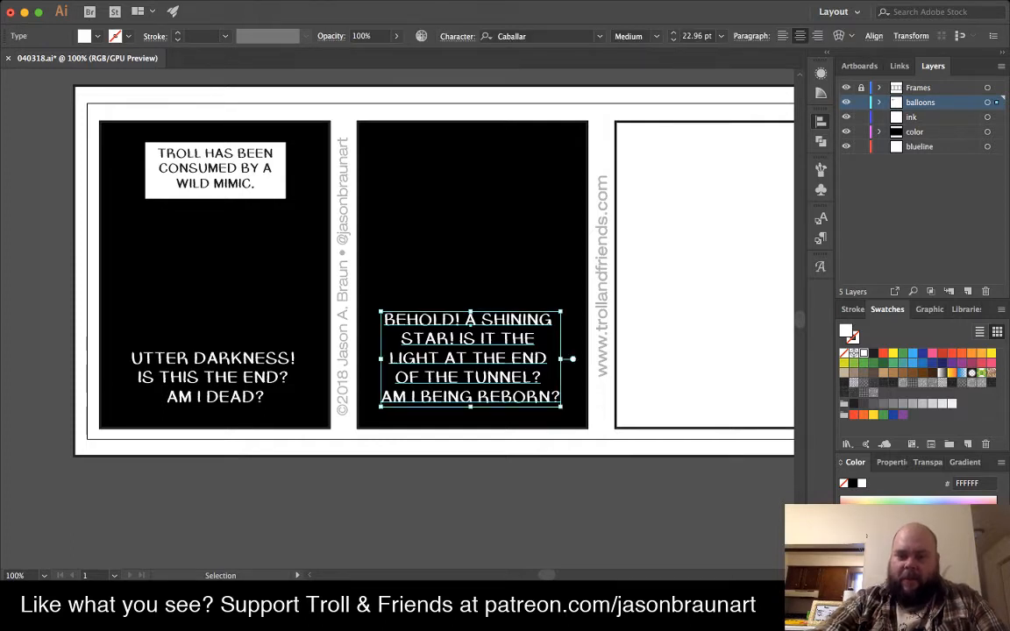
key("Right")
key("Right")
key("Right")
key("Right")
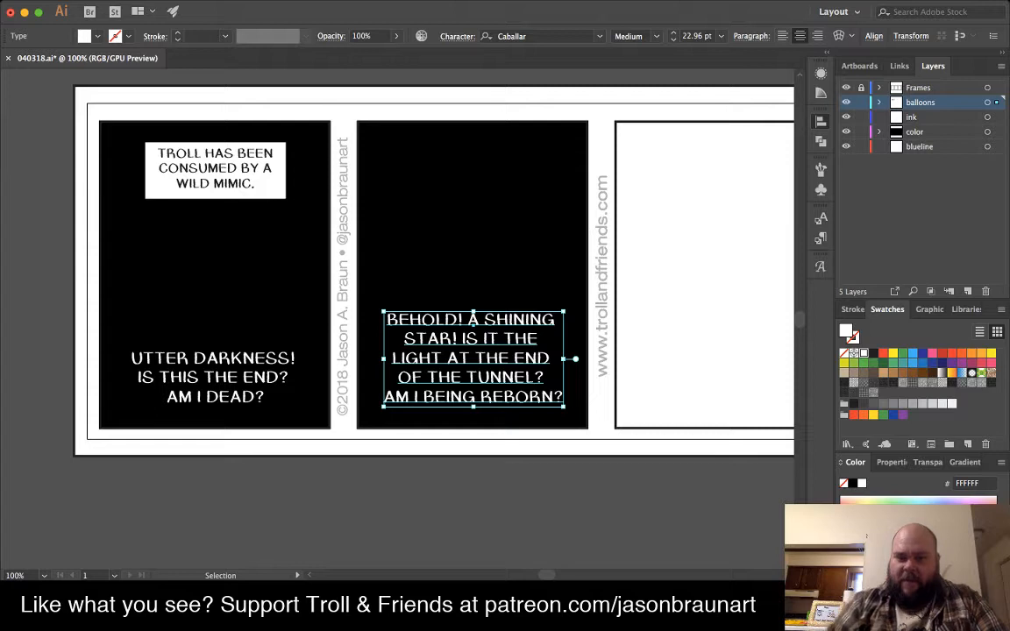
- Nudge the second panel's dialogue one increment to the left and deselect it
key("Left")
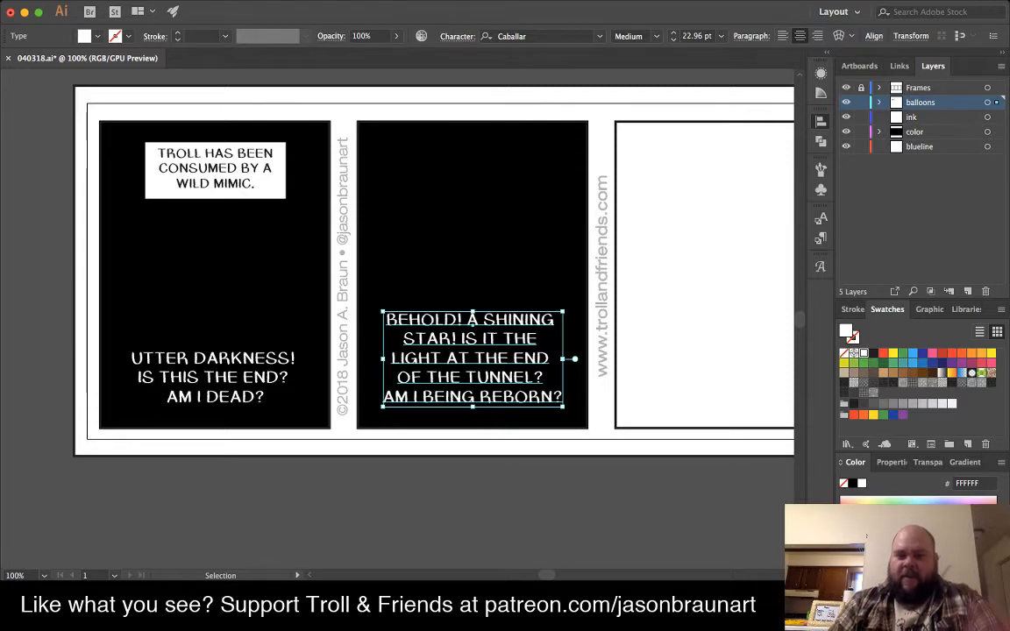
key("super+shift+a")
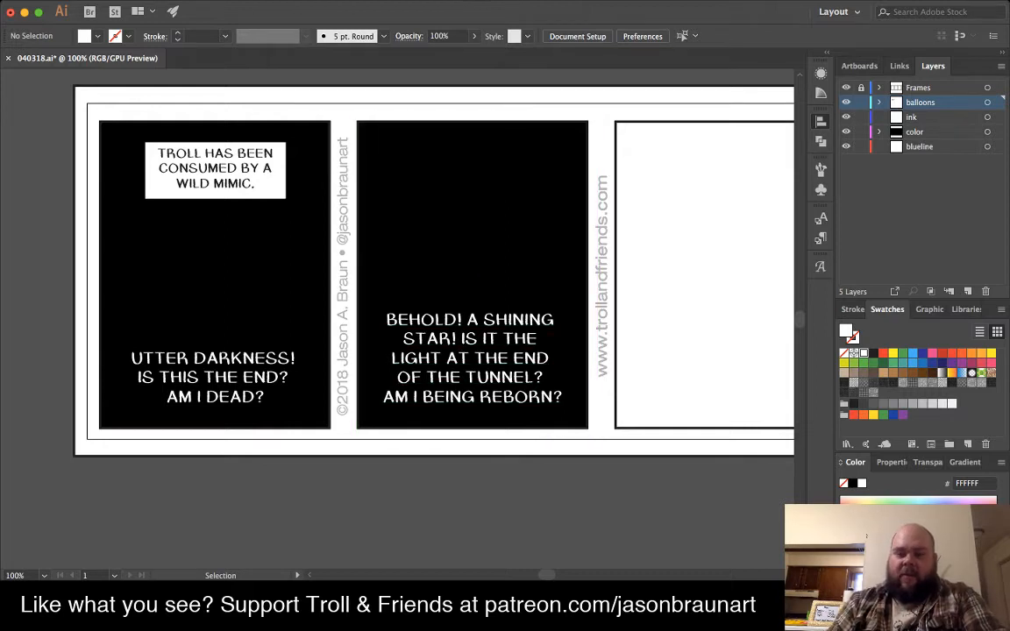
- Make the ink layer active and briefly hide and reshow the color layer to check its contents
left_click_drag(438, 263, 447, 295)
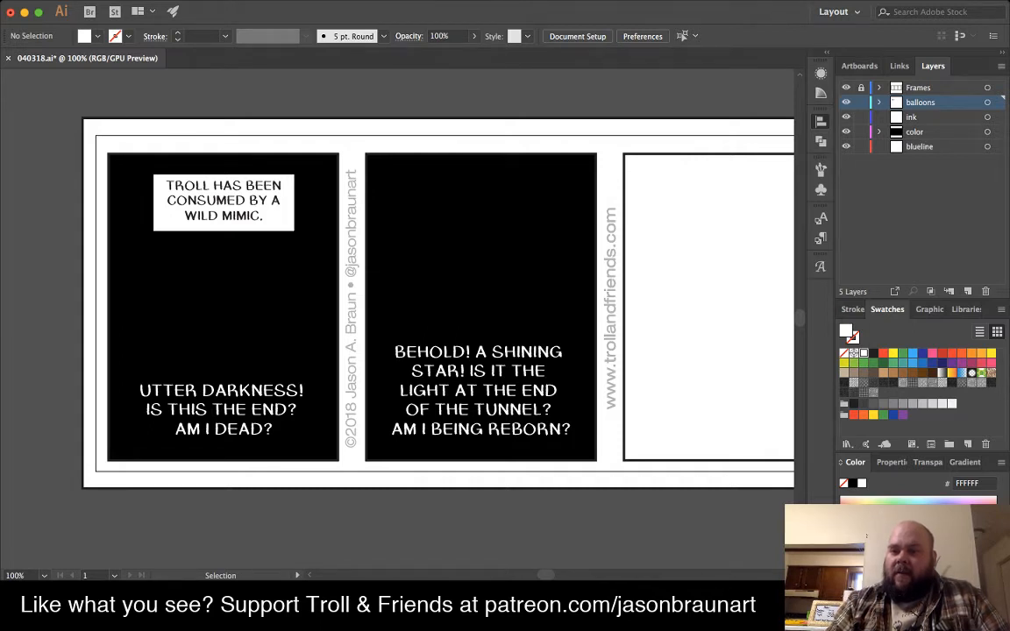
left_click(926, 117)
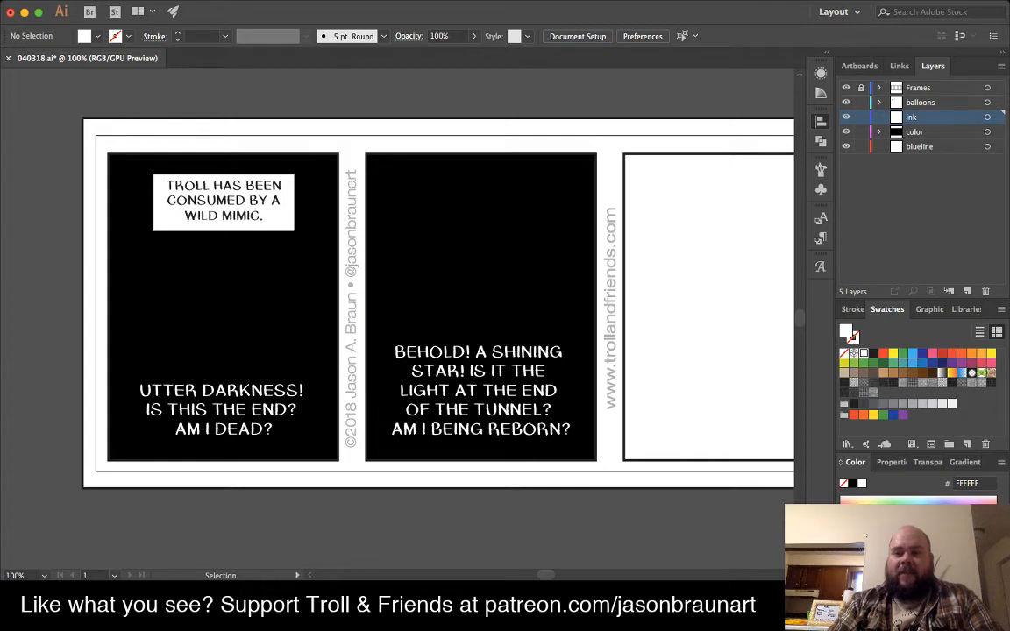
left_click(846, 131)
left_click(846, 131)
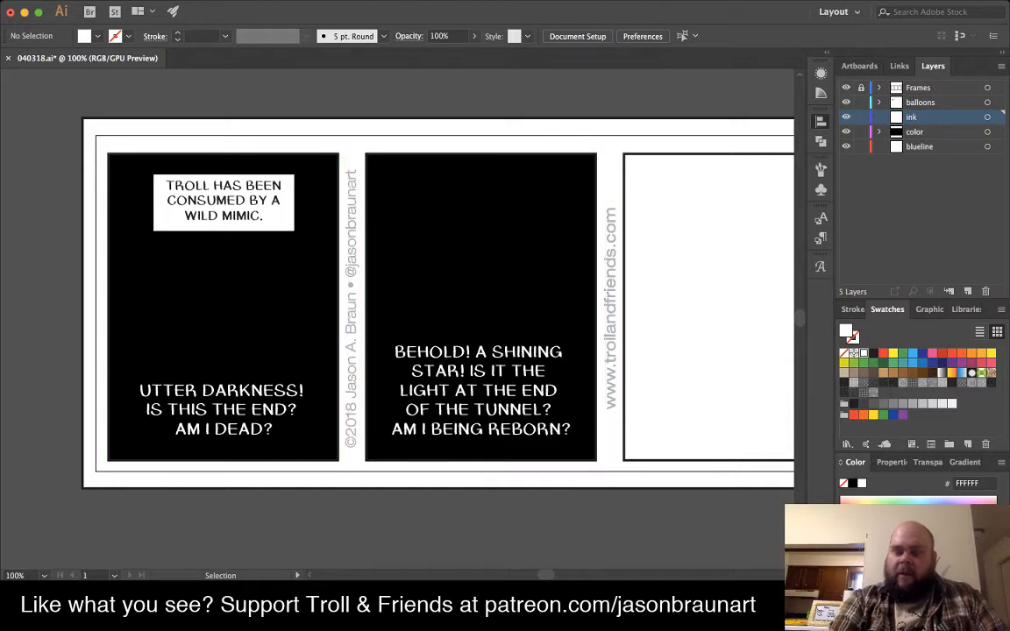
- Paint a white star with wavy rays in the second panel above the dialogue using the Blob Brush, undoing the first trial stroke
key("shift+b")
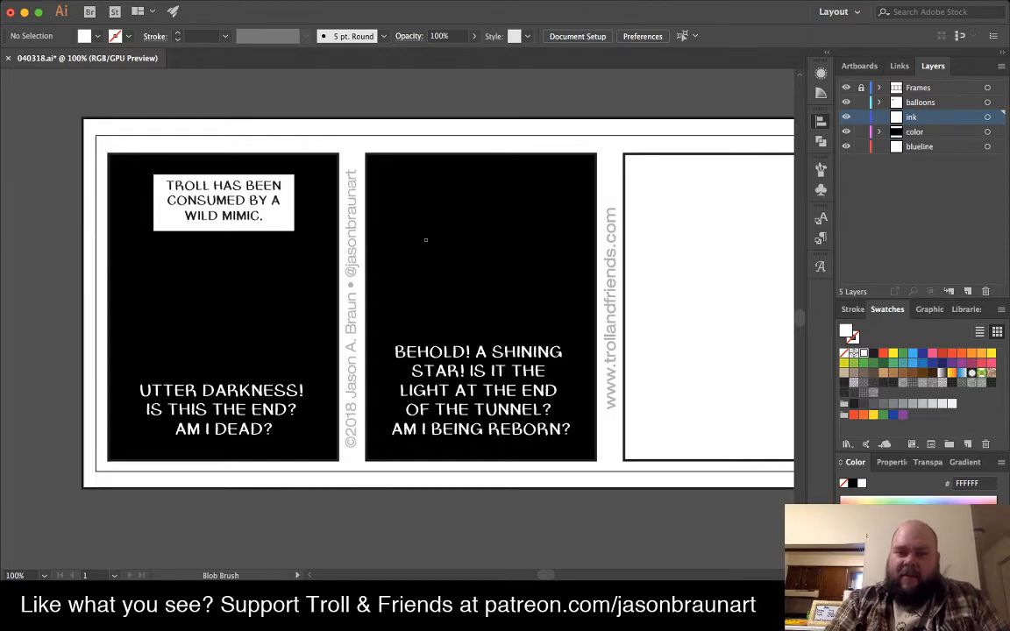
mouse_move(440, 207)
left_mouse_down()
mouse_move(462, 207)
mouse_move(461, 259)
mouse_move(494, 232)
left_mouse_up()
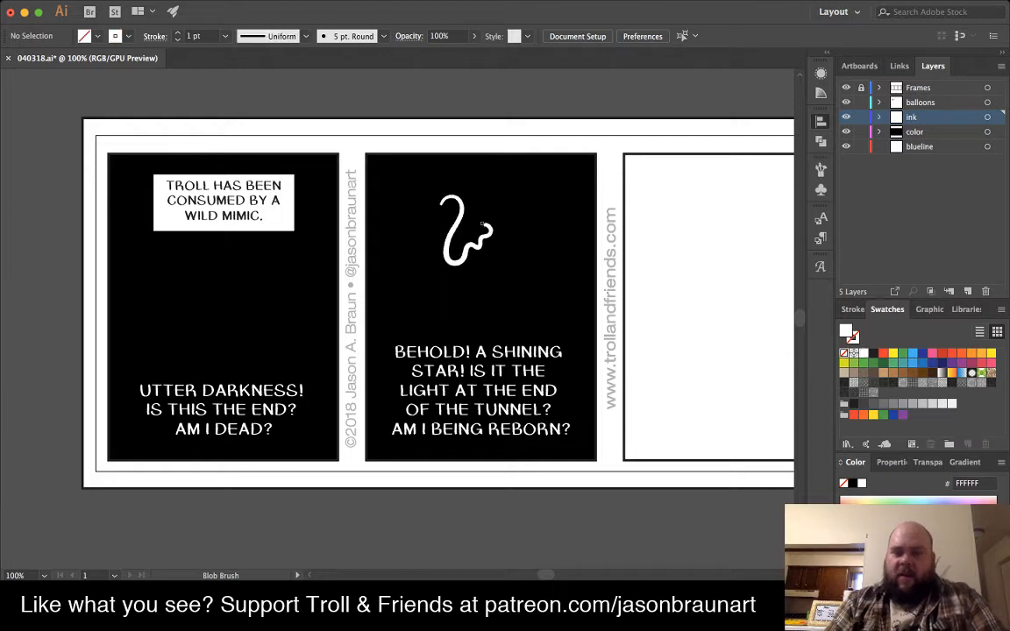
key("ctrl+z")
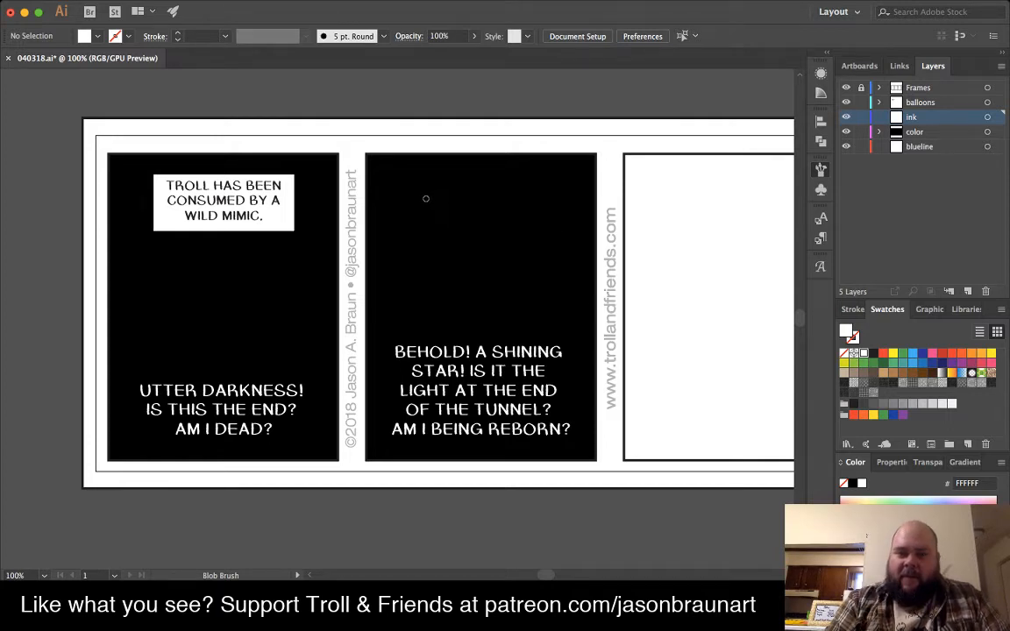
mouse_move(427, 198)
left_mouse_down()
mouse_move(435, 193)
mouse_move(446, 207)
mouse_move(453, 242)
left_mouse_up()
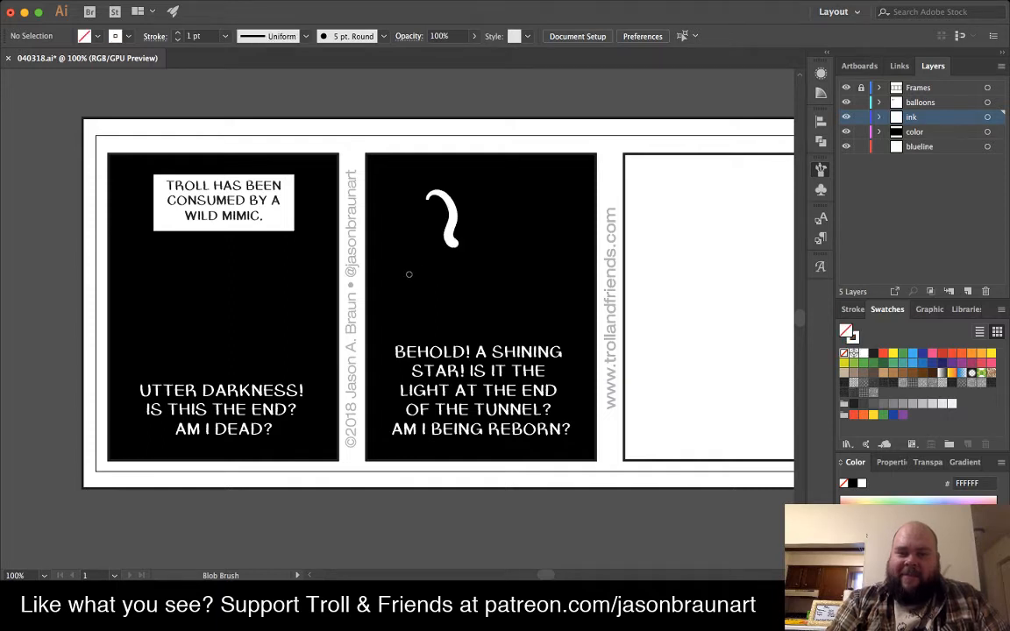
mouse_move(408, 273)
left_mouse_down()
mouse_move(407, 262)
mouse_move(453, 239)
left_mouse_up()
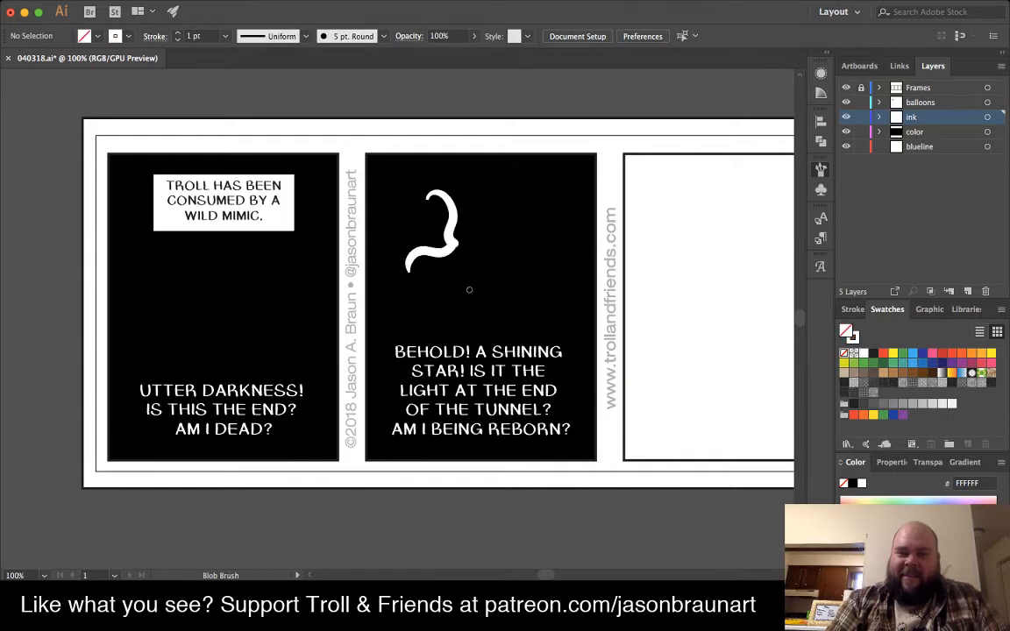
left_click_drag(471, 295, 447, 246)
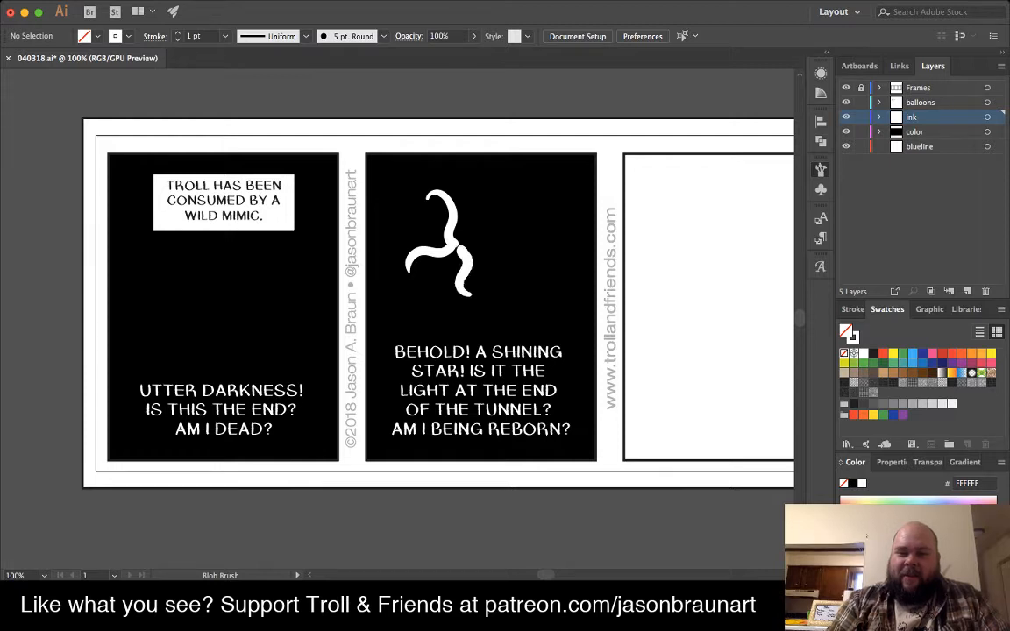
mouse_move(516, 262)
left_mouse_down()
mouse_move(480, 237)
mouse_move(448, 247)
left_mouse_up()
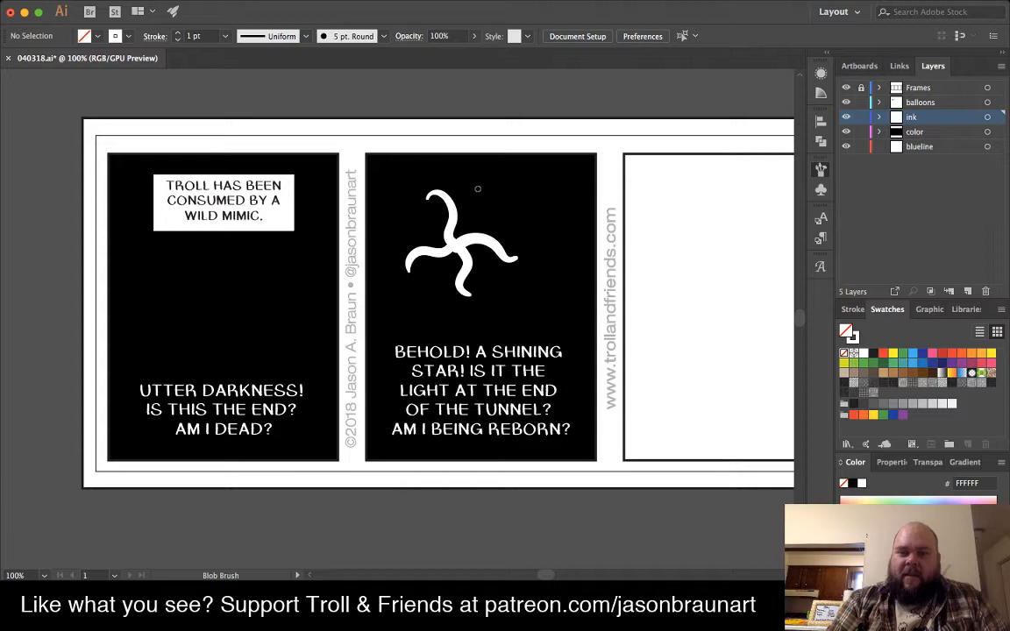
left_click_drag(483, 186, 463, 222)
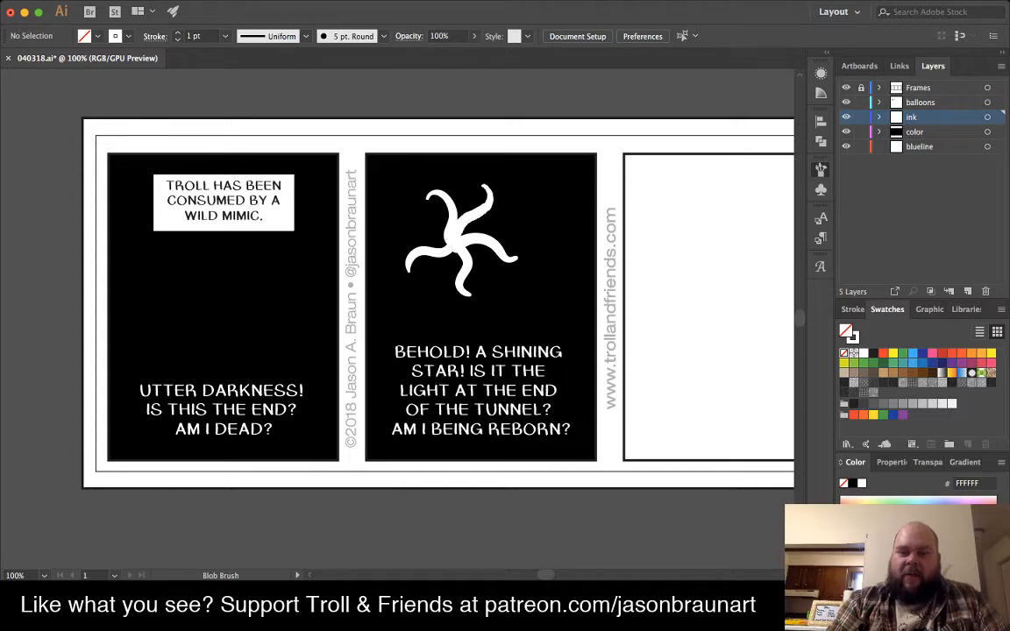
left_click_drag(361, 205, 405, 221)
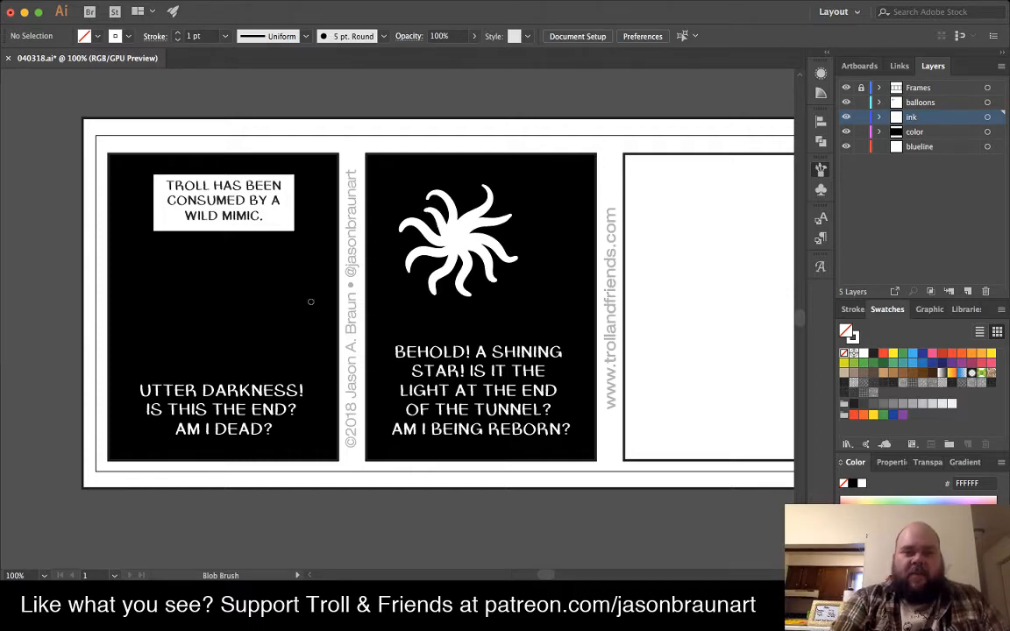
- Move the star to the right so it sits roughly centered above the second panel's dialogue
key("v")
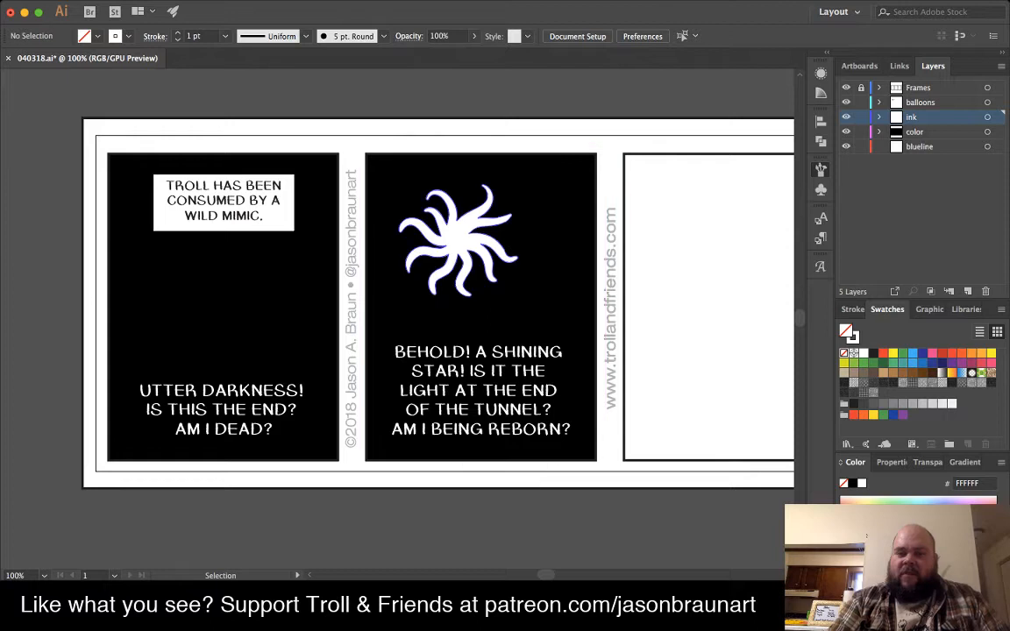
left_click(458, 239)
left_click_drag(457, 239, 476, 238)
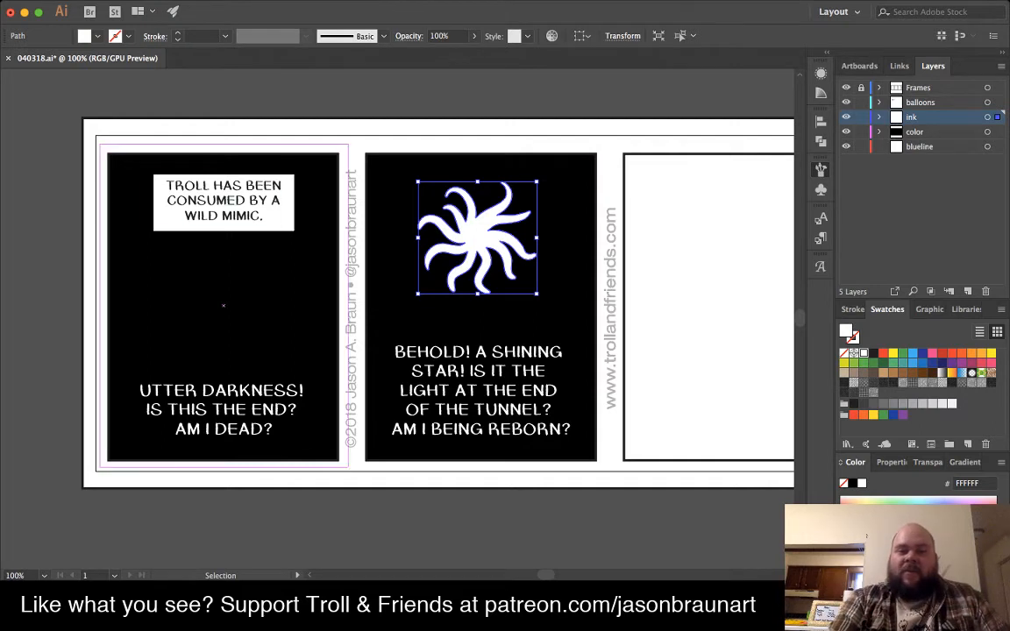
- Paint a white wavy Paintbrush stroke between the star and the dialogue and select it
key("shift+b")
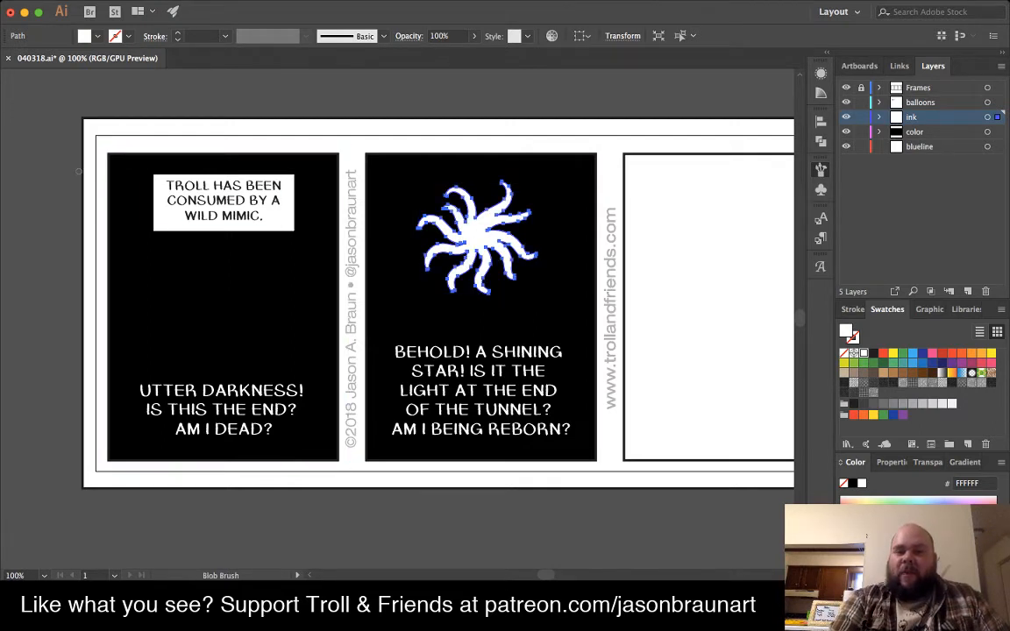
key("b")
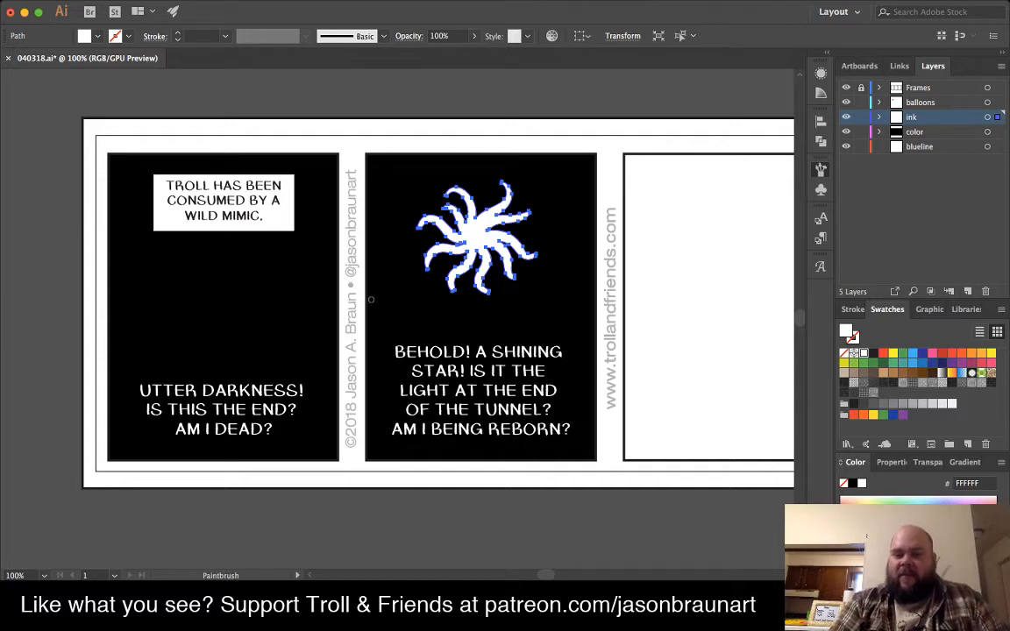
mouse_move(380, 299)
left_mouse_down()
mouse_move(442, 325)
mouse_move(459, 312)
mouse_move(545, 307)
mouse_move(562, 277)
left_mouse_up()
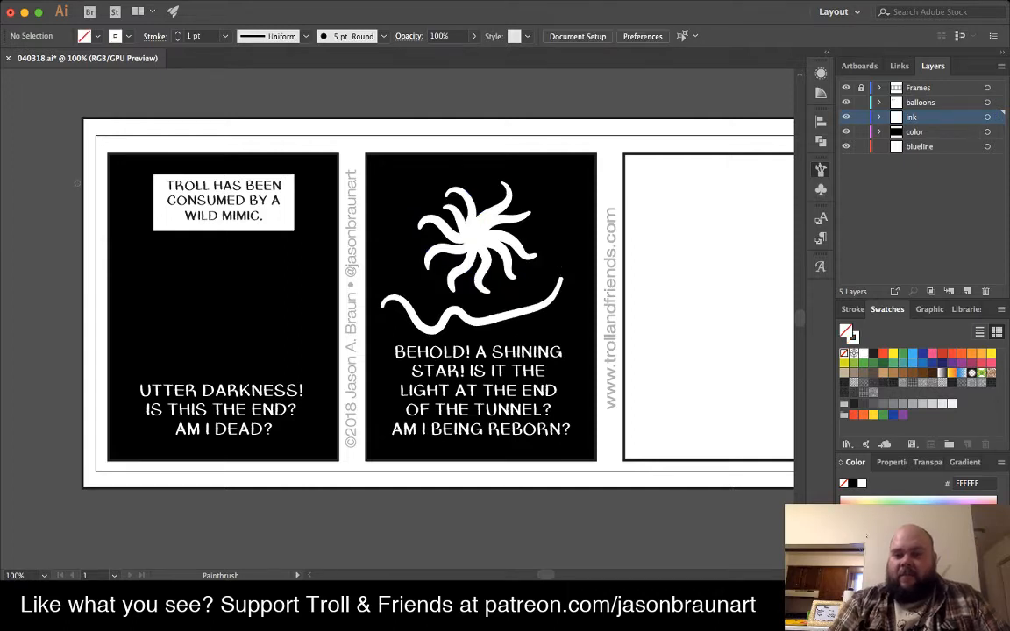
key("v")
left_click(491, 309)
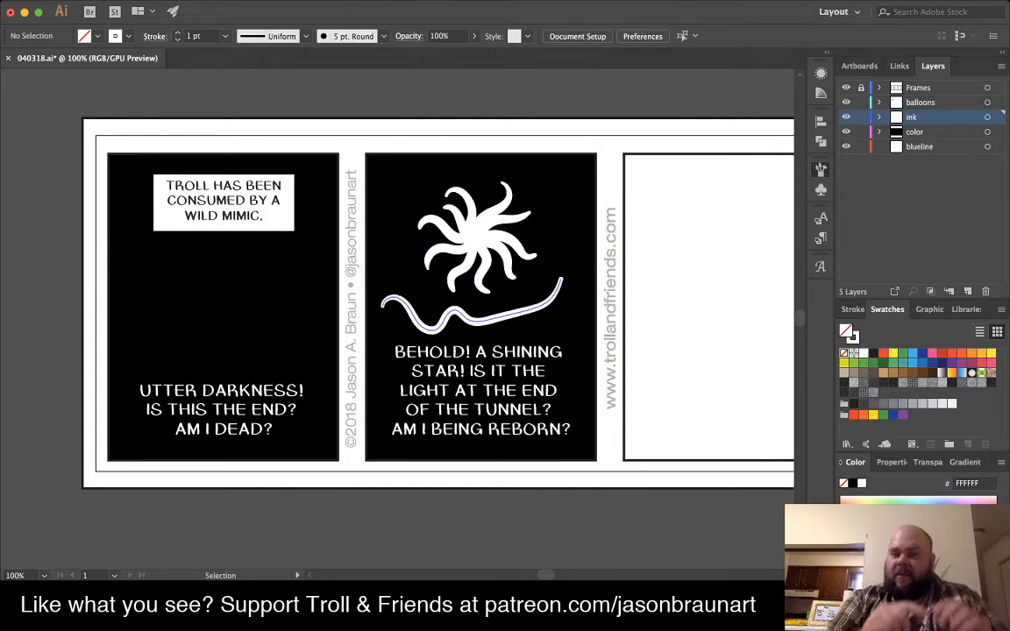
left_click(388, 300)
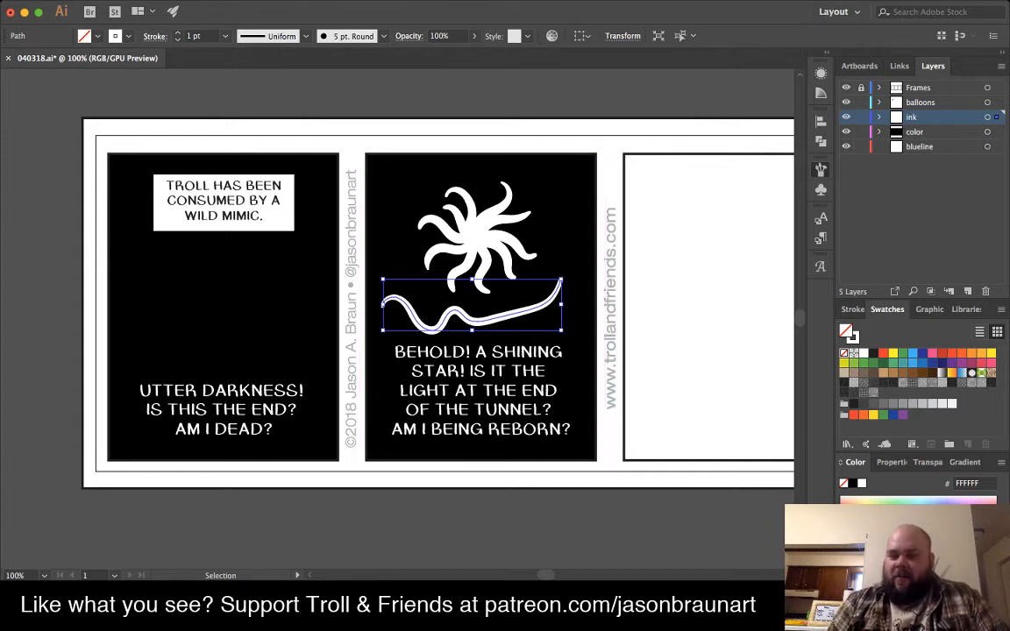
- Try a 2 pt weight and a dashed line with 12 pt dash and gap on the wavy stroke, and delete the stroke
left_click(852, 309)
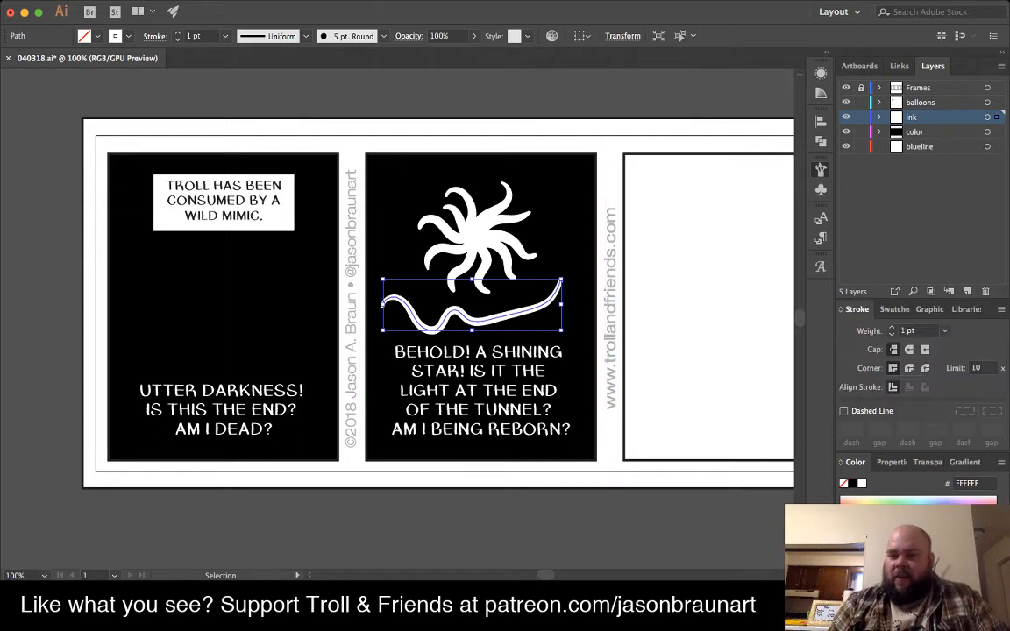
left_click(891, 327)
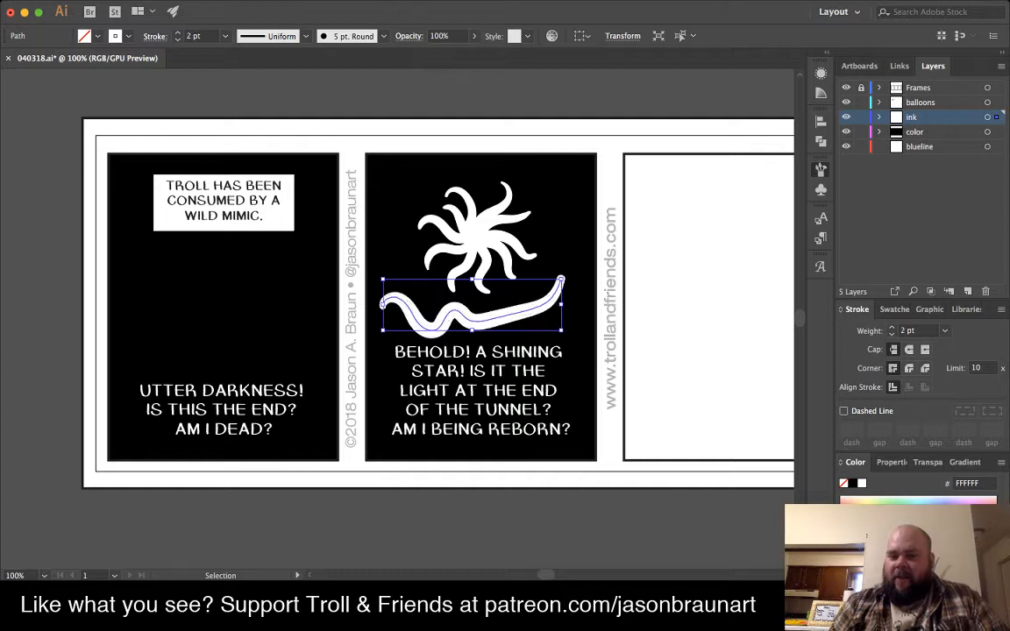
left_click(844, 410)
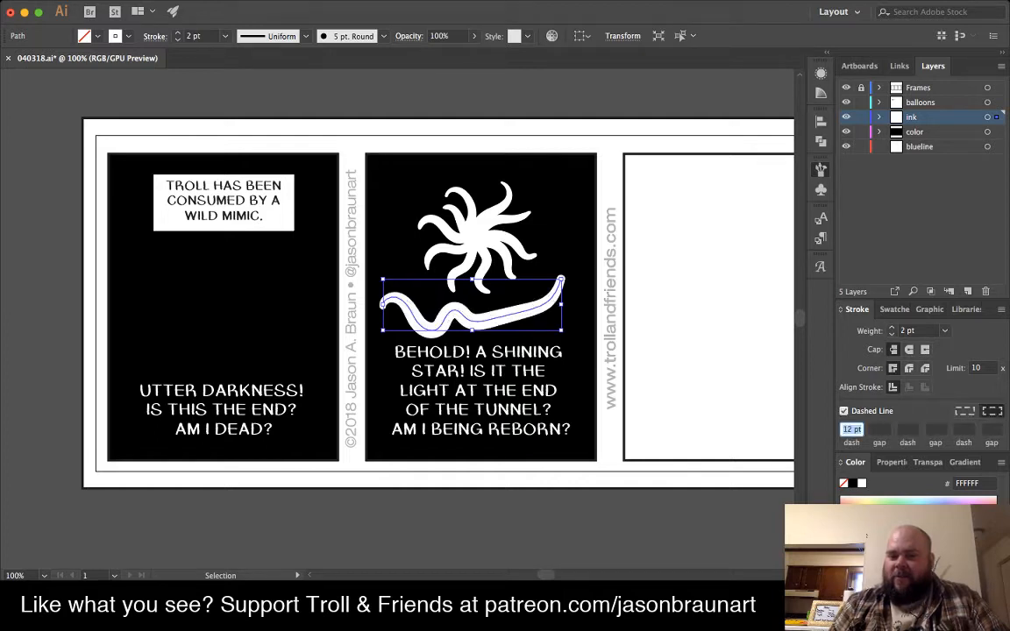
key("Return")
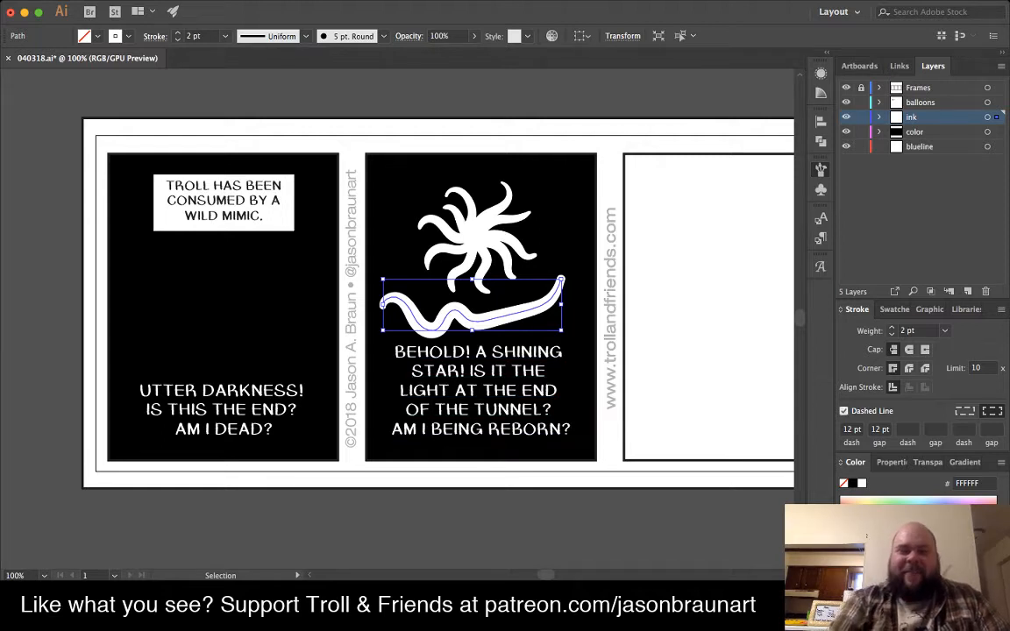
left_click(843, 411)
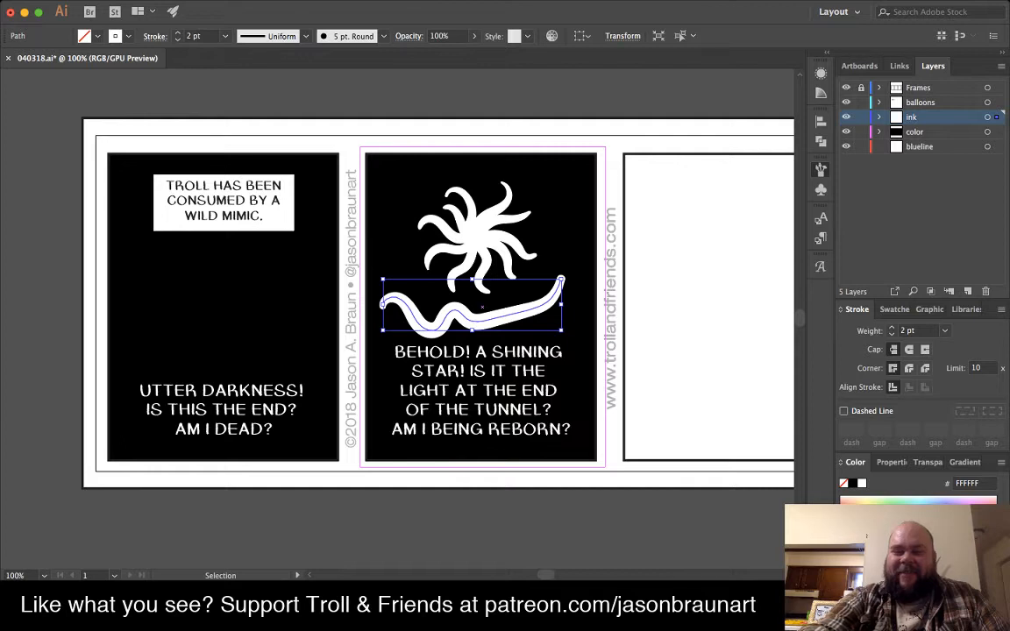
key("Delete")
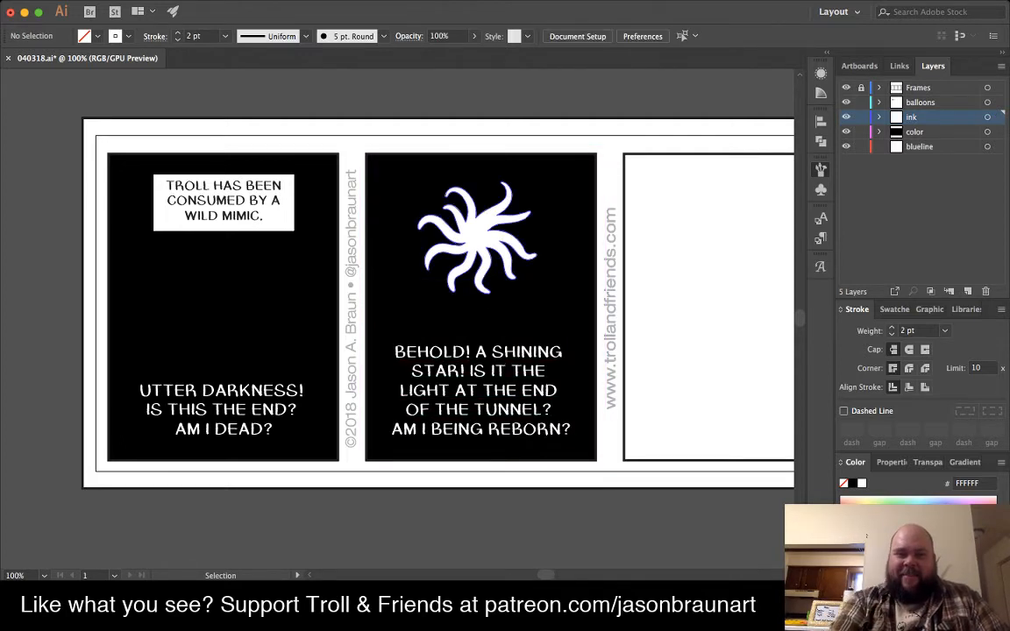
key("b")
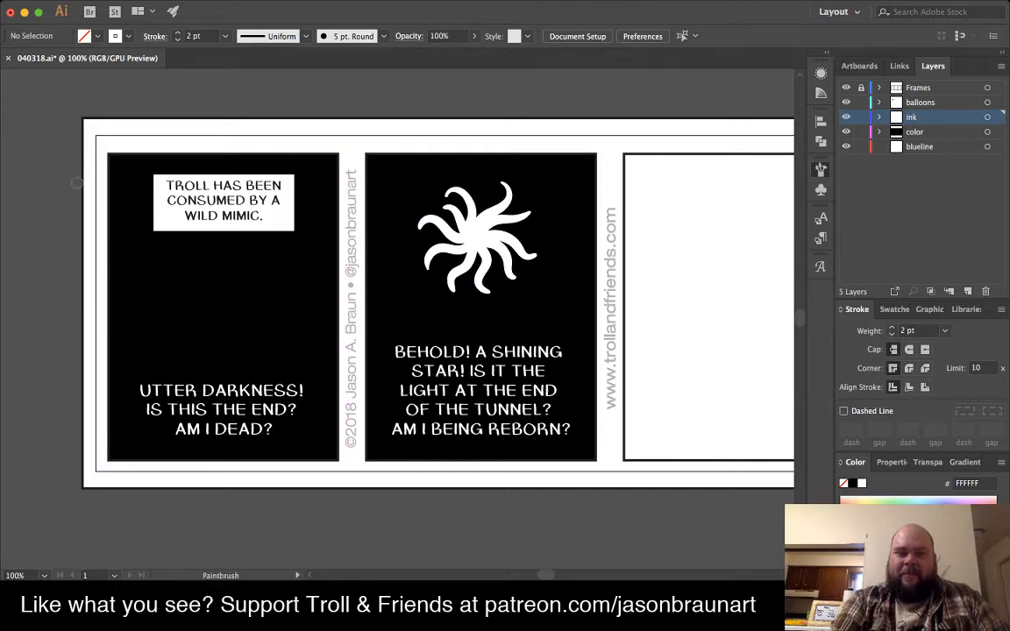
- Move the star slightly down and align its horizontal center with the second panel's dialogue
key("v")
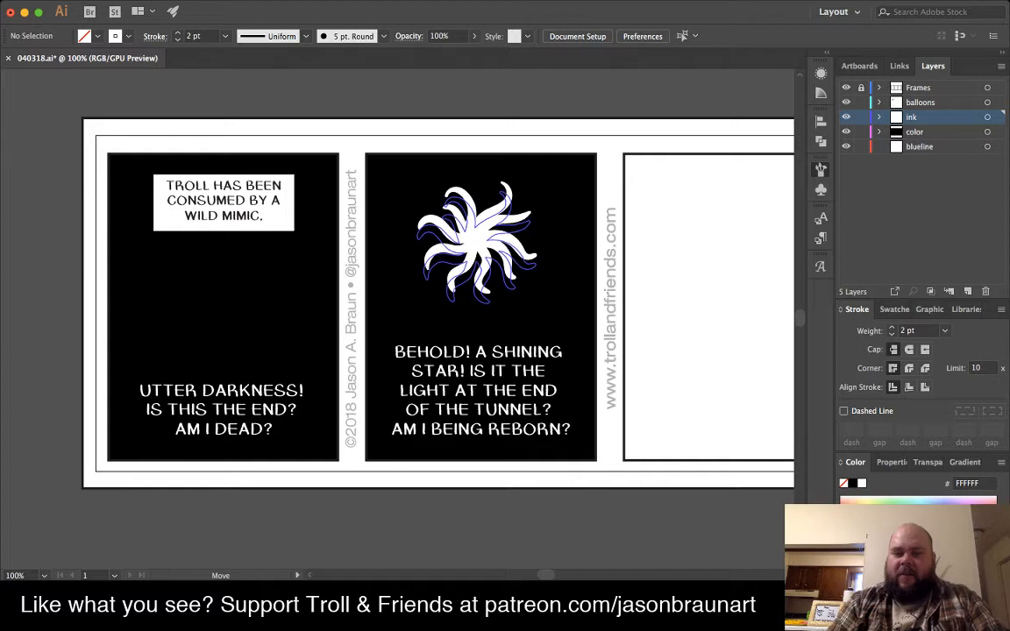
left_click(478, 241)
left_click(477, 390, "shift")
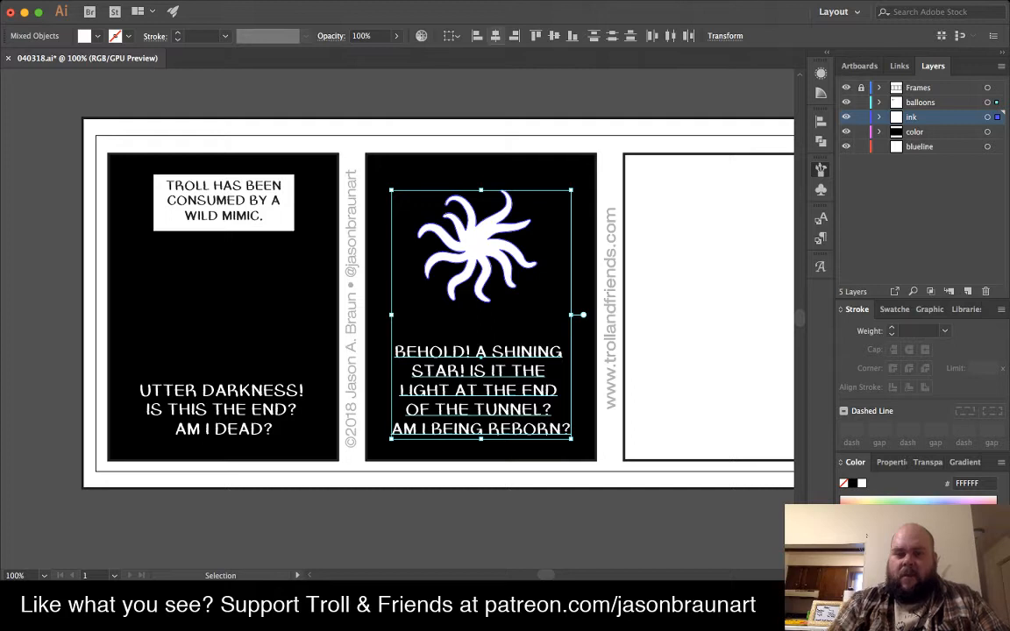
key("Left")
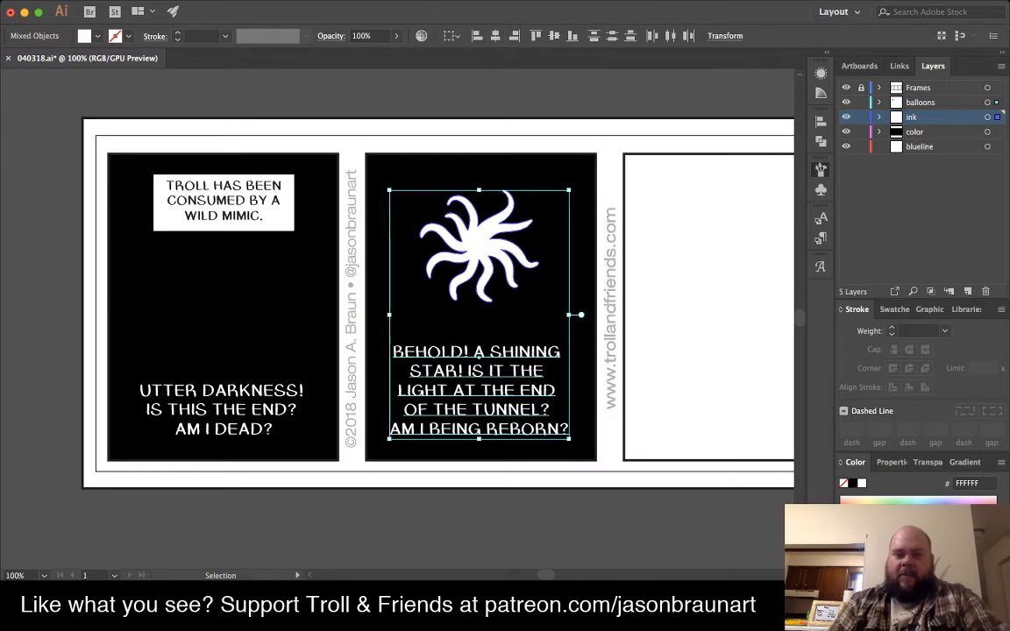
- Deselect the star and dialogue and save the comic strip file
key("super+shift+a")
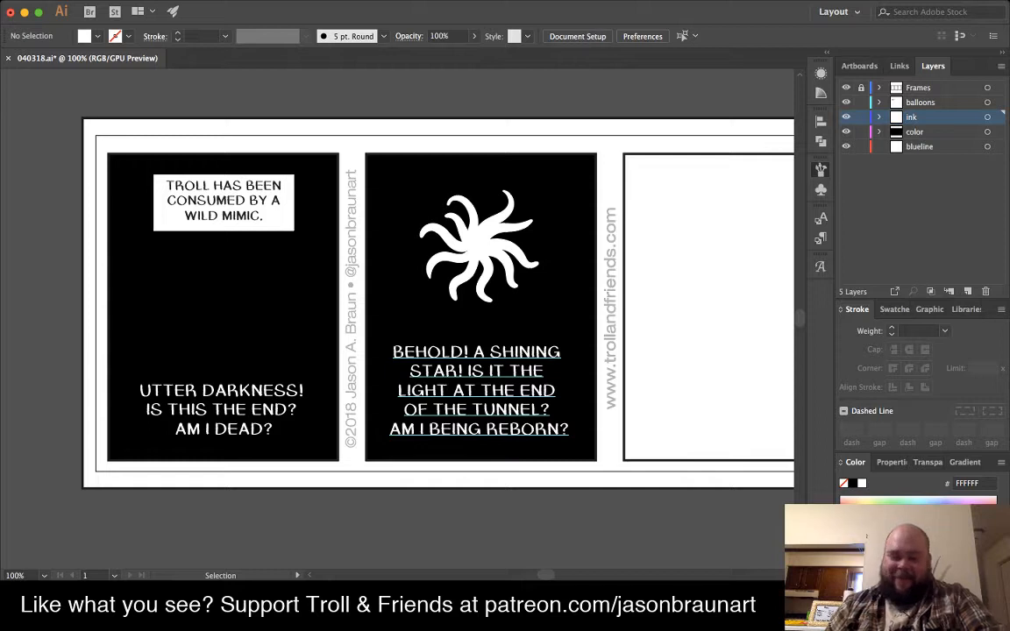
key("a")
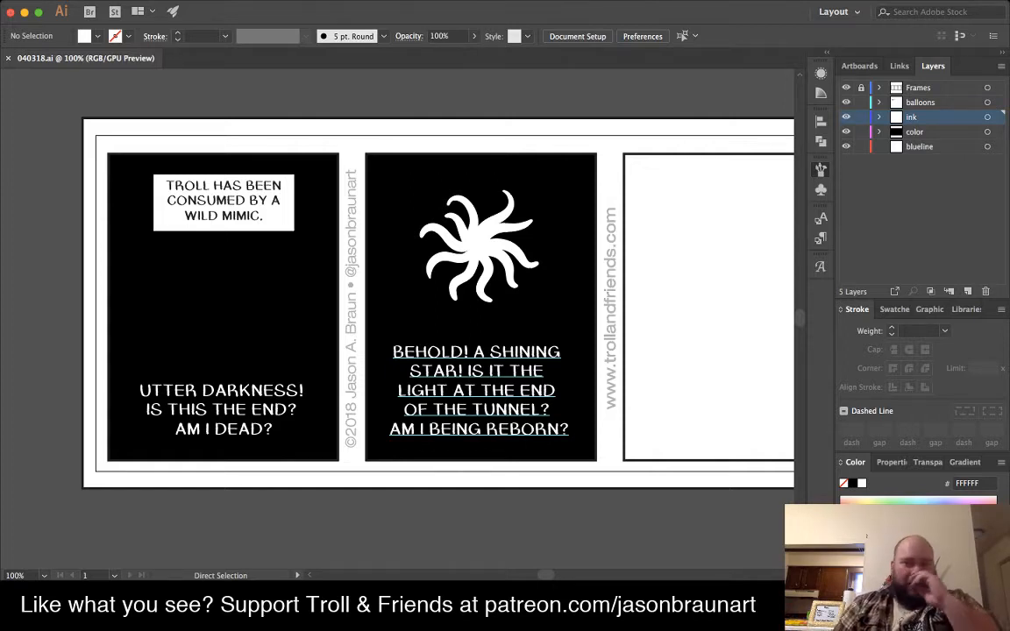
key("v")
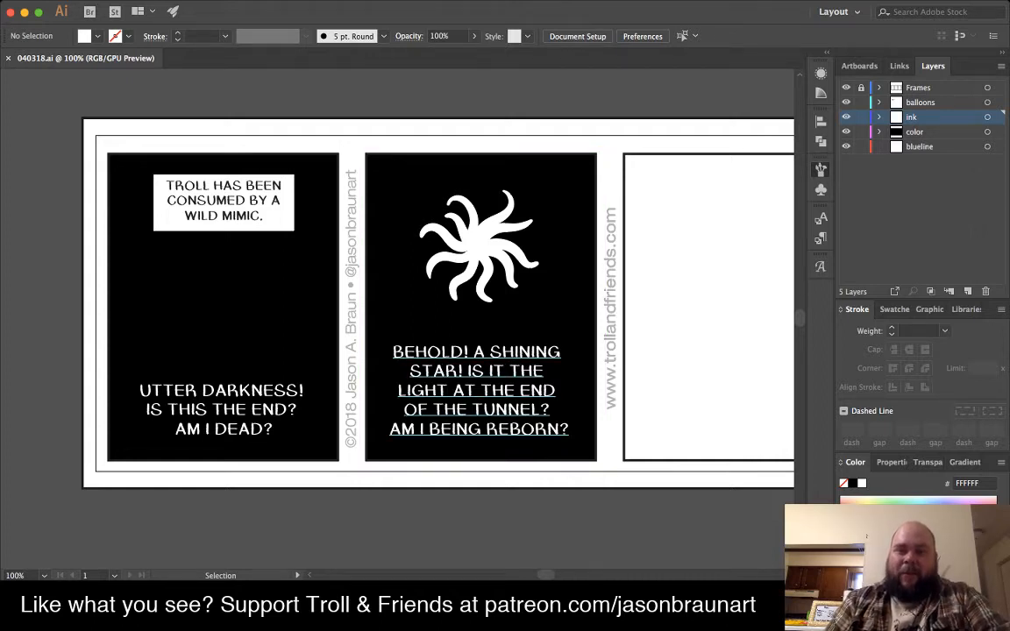
key("h")
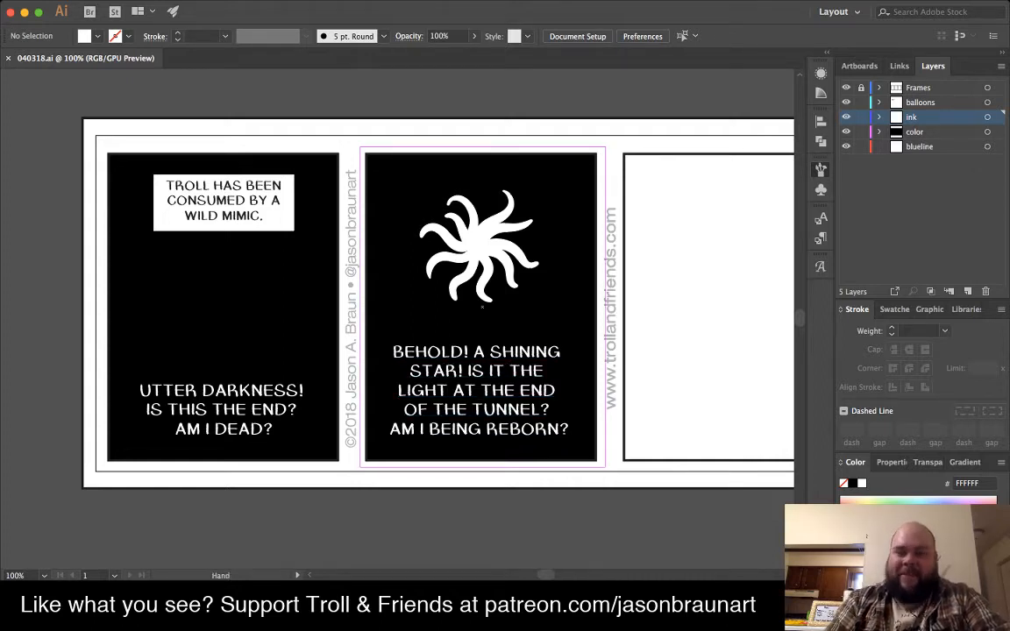
- Activate the blueline layer and set up the Blob Brush with the 27AAE1 blue swatch for sketching in the third panel
left_click_drag(526, 307, 301, 312)
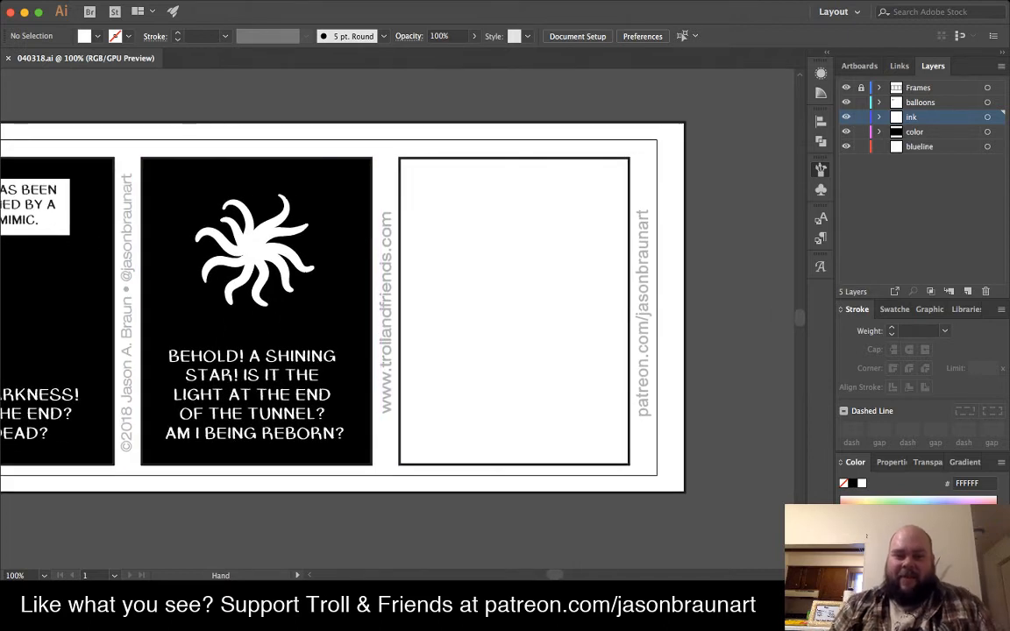
key("v")
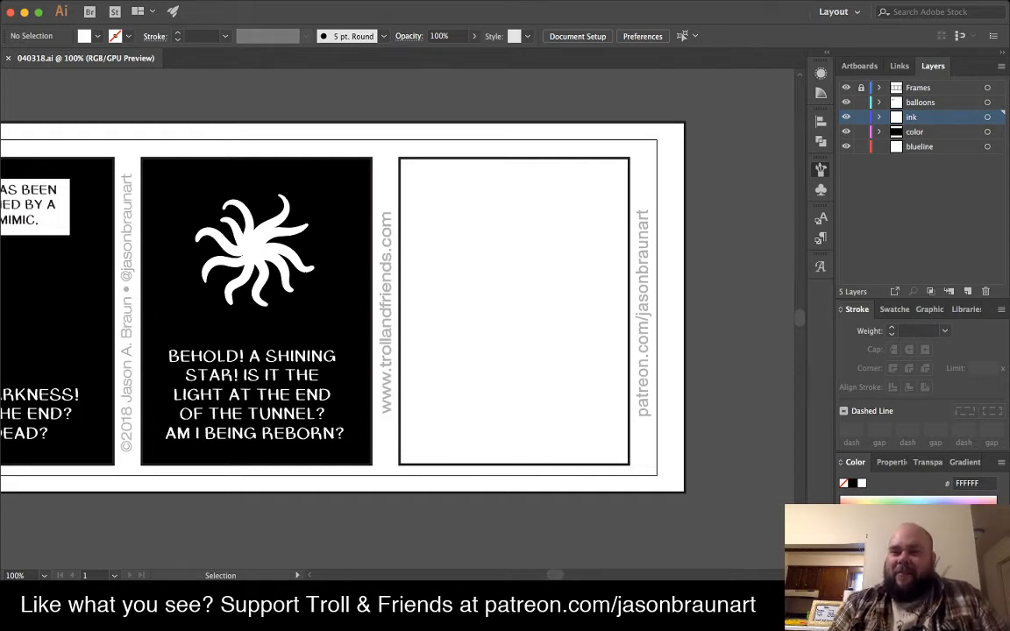
left_click(920, 146)
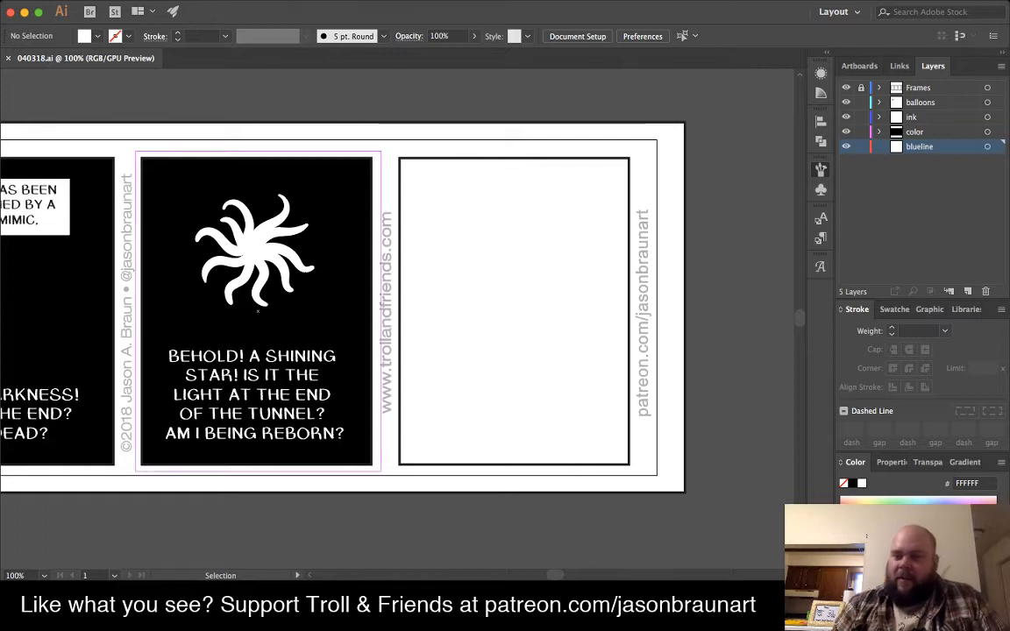
left_click(894, 309)
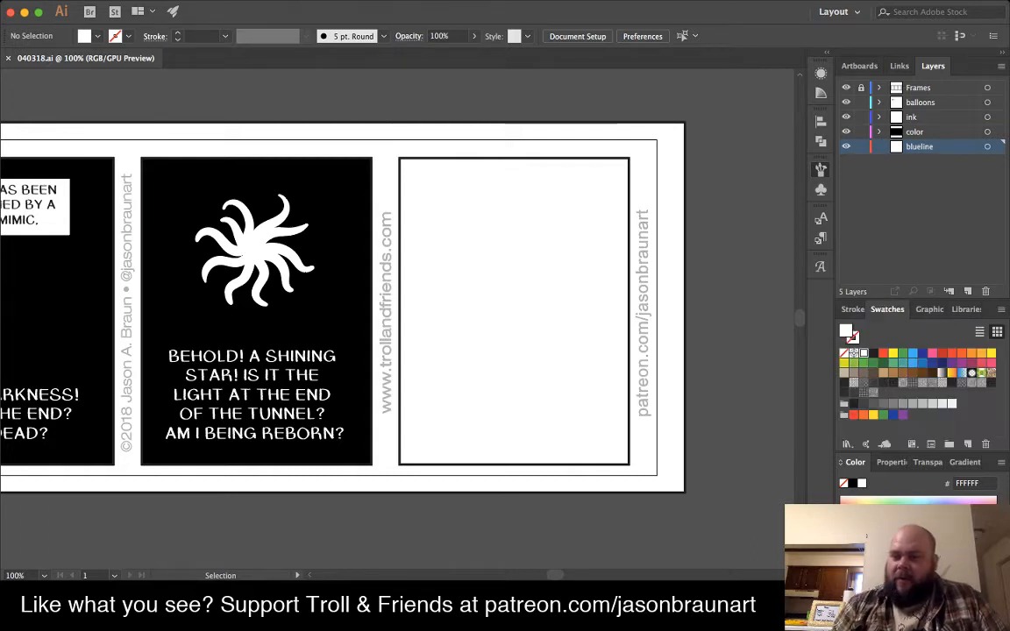
left_click(912, 362)
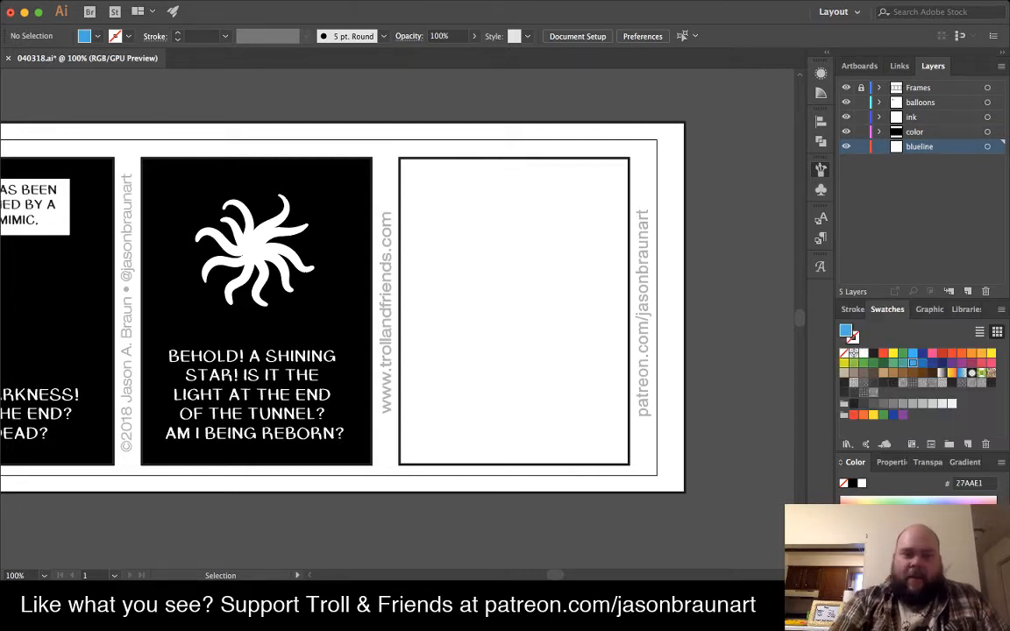
key("shift+b")
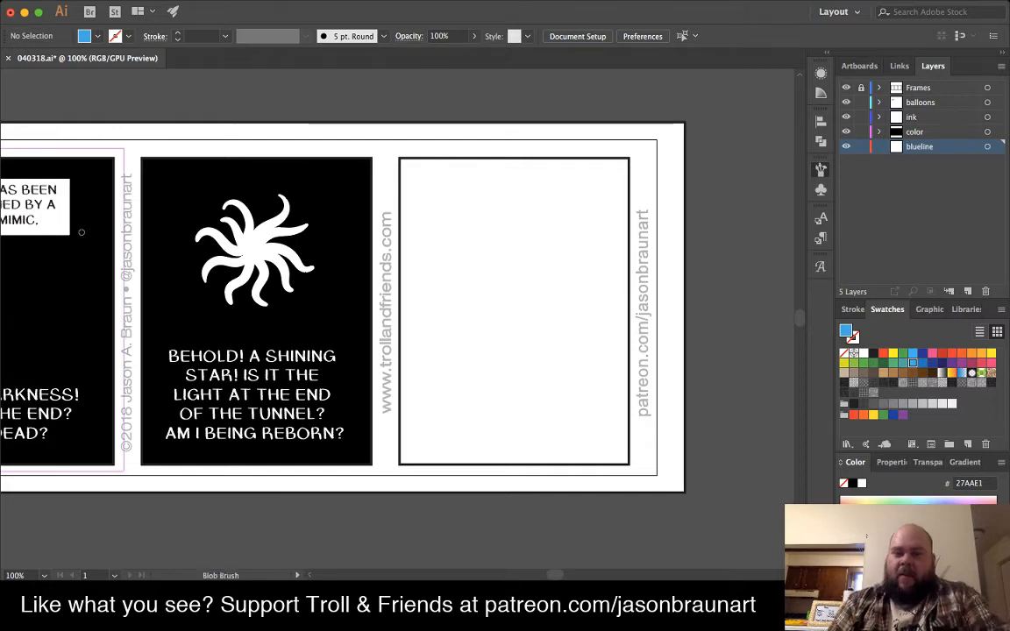
key("space")
left_click_drag(457, 324, 381, 303)
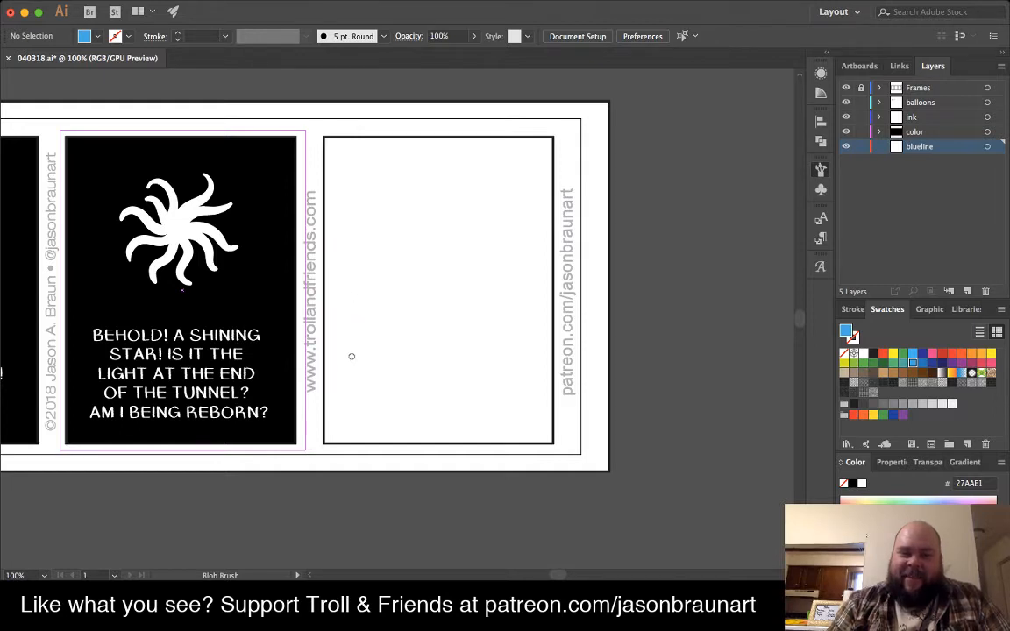
- Try sketching a thick blue box low in the third panel with the Blob Brush, and undo the strokes
mouse_move(348, 352)
left_mouse_down()
mouse_move(348, 396)
mouse_move(363, 408)
mouse_move(446, 414)
mouse_move(446, 387)
left_mouse_up()
key("shift+x")
left_click_drag(365, 382, 445, 383)
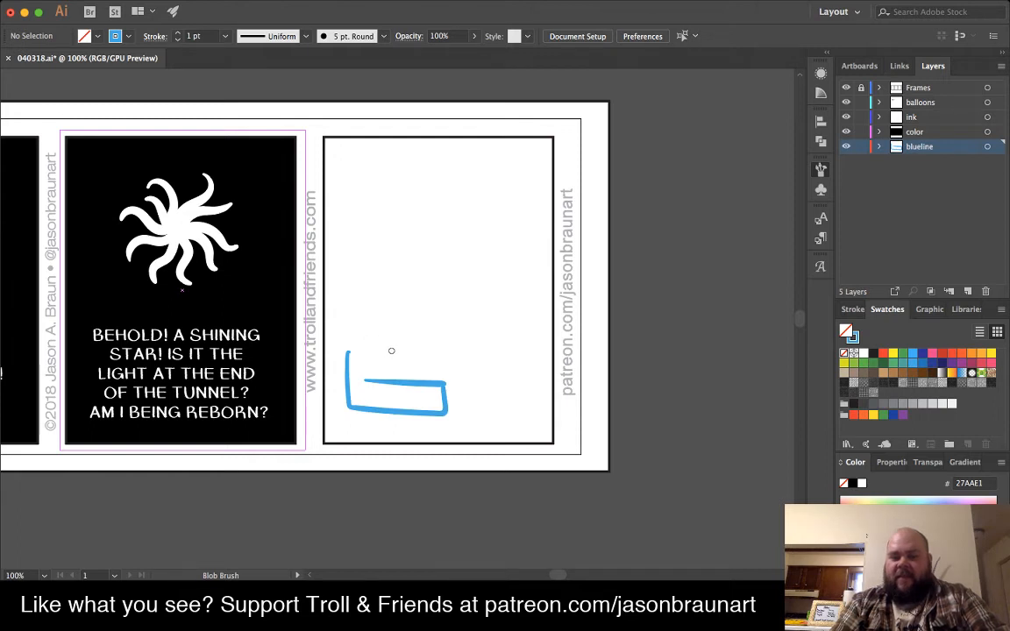
key("v")
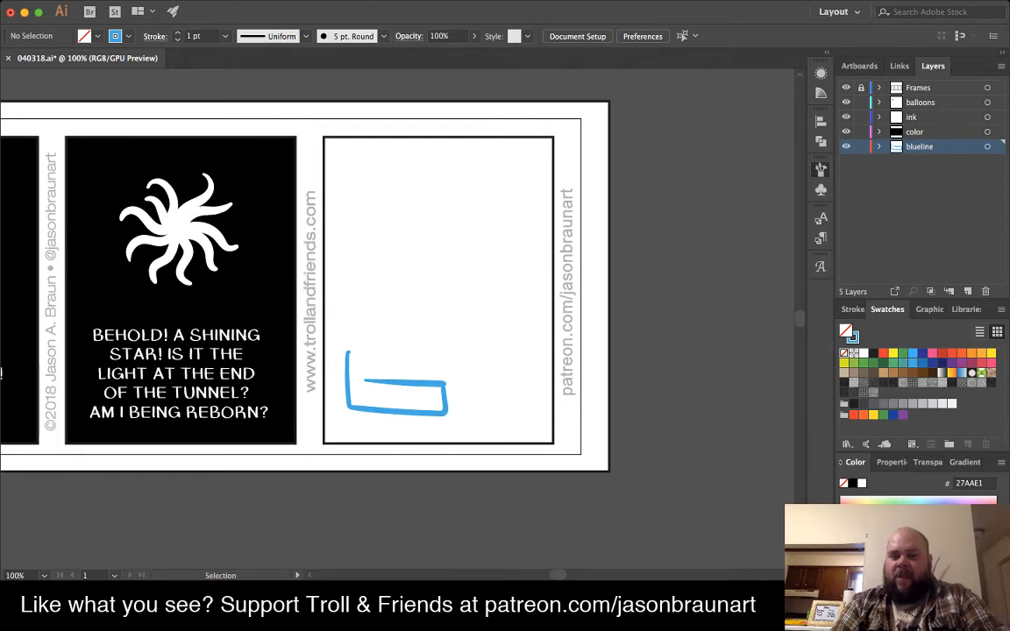
key("super+z")
key("super+z")
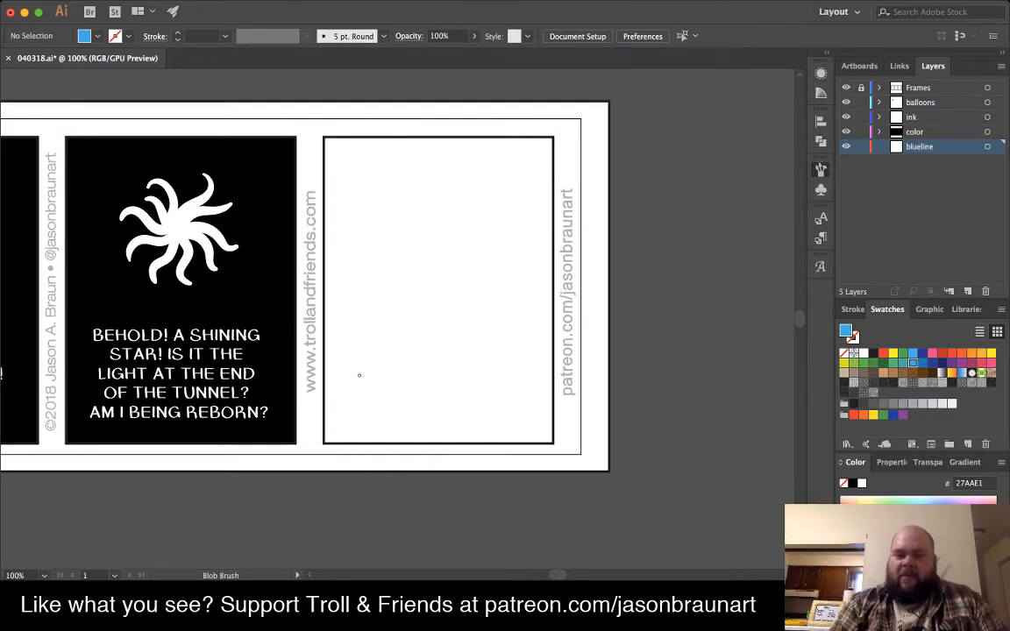
- Try a thinner blue sketch of a small open box with wavy lines rising from it, and undo all its strokes
mouse_move(359, 375)
left_mouse_down()
mouse_move(360, 400)
mouse_move(415, 402)
mouse_move(417, 378)
mouse_move(417, 398)
left_mouse_up()
mouse_move(427, 382)
left_mouse_down()
mouse_move(423, 396)
mouse_move(437, 320)
mouse_move(448, 319)
mouse_move(396, 332)
mouse_move(409, 355)
mouse_move(401, 377)
left_mouse_up()
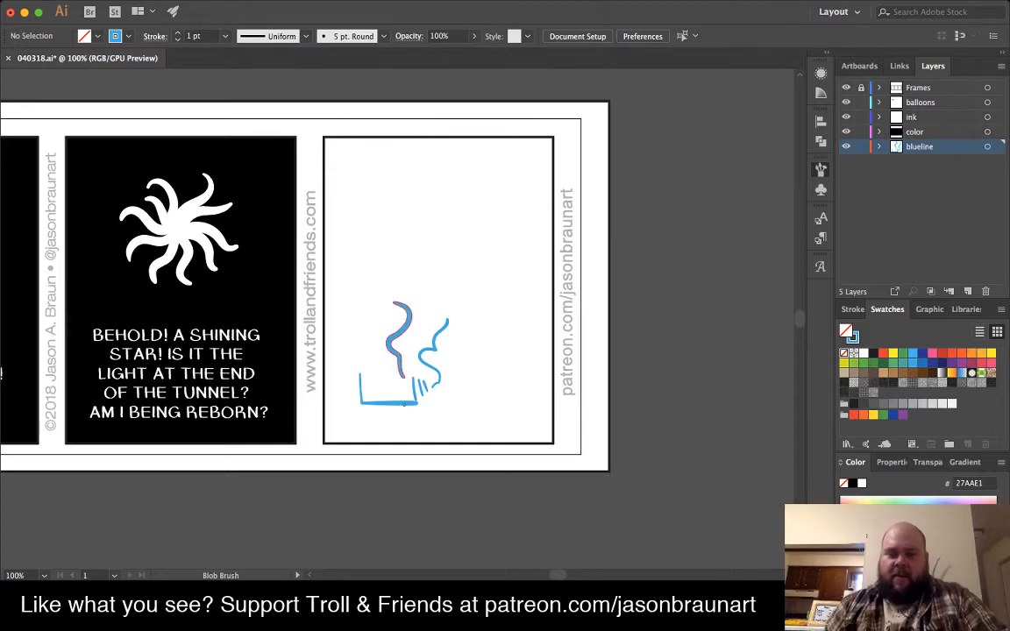
key("super+z")
key("super+z")
key("super+z")
key("super+z")
key("super+z")
key("super+z")
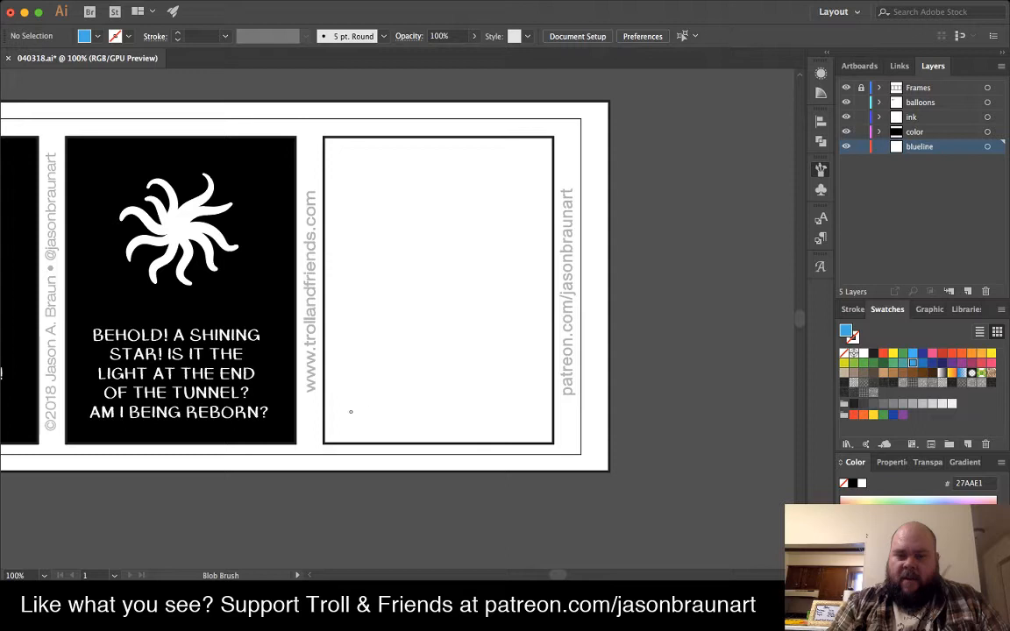
- Sketch a low, long blue chest with a rounded end, zigzag teeth, a small latch and two curved lines rising behind it
mouse_move(337, 392)
left_mouse_down()
mouse_move(342, 420)
mouse_move(436, 401)
left_mouse_up()
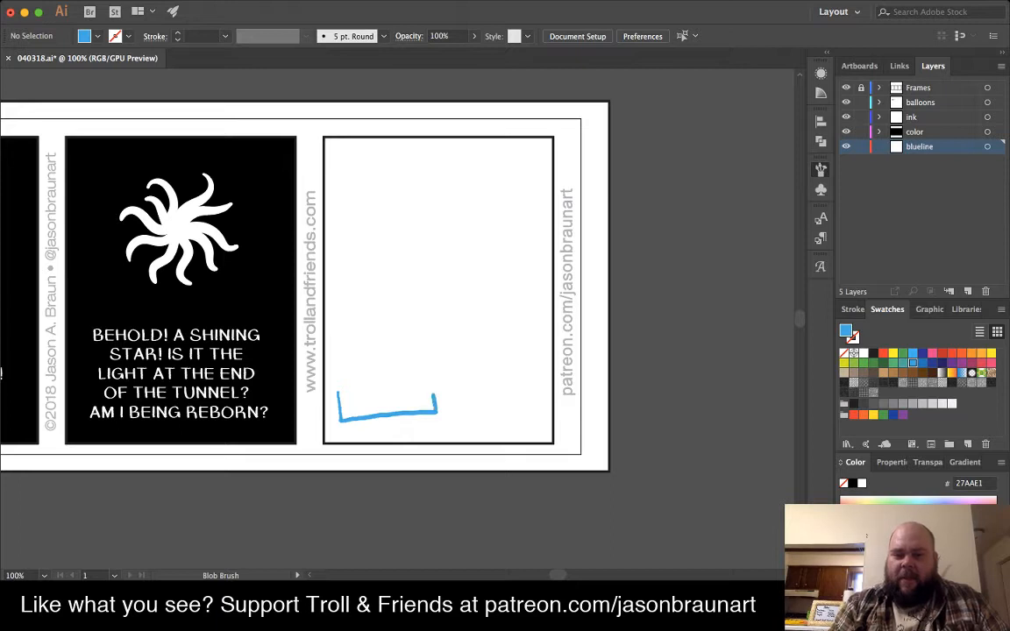
key("shift+x")
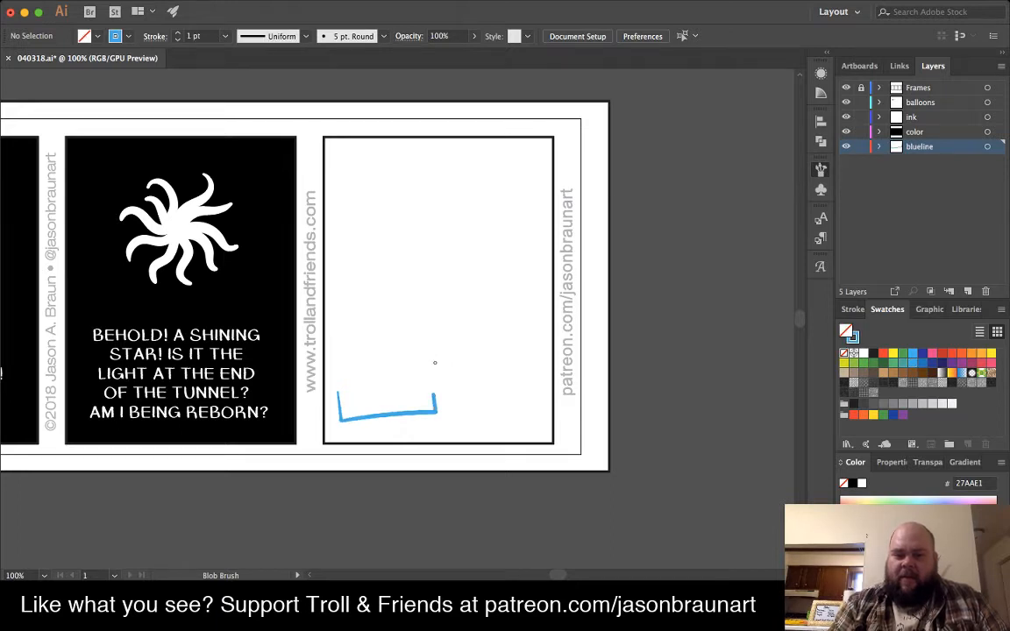
mouse_move(434, 362)
left_mouse_down()
mouse_move(449, 384)
mouse_move(436, 401)
left_mouse_up()
mouse_move(454, 360)
left_mouse_down()
mouse_move(463, 384)
mouse_move(435, 406)
left_mouse_up()
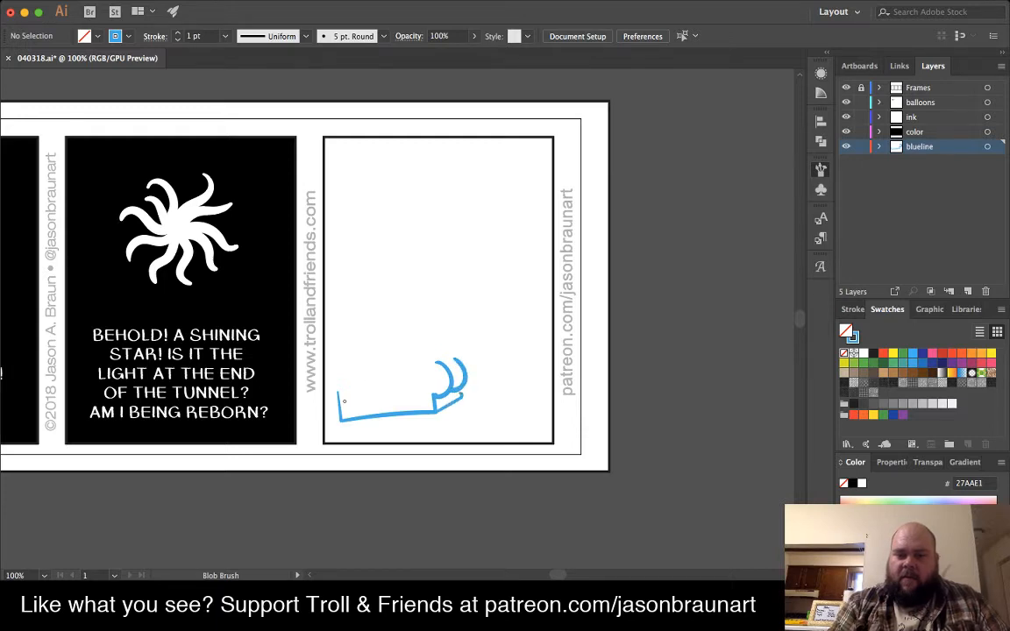
left_click_drag(336, 385, 436, 359)
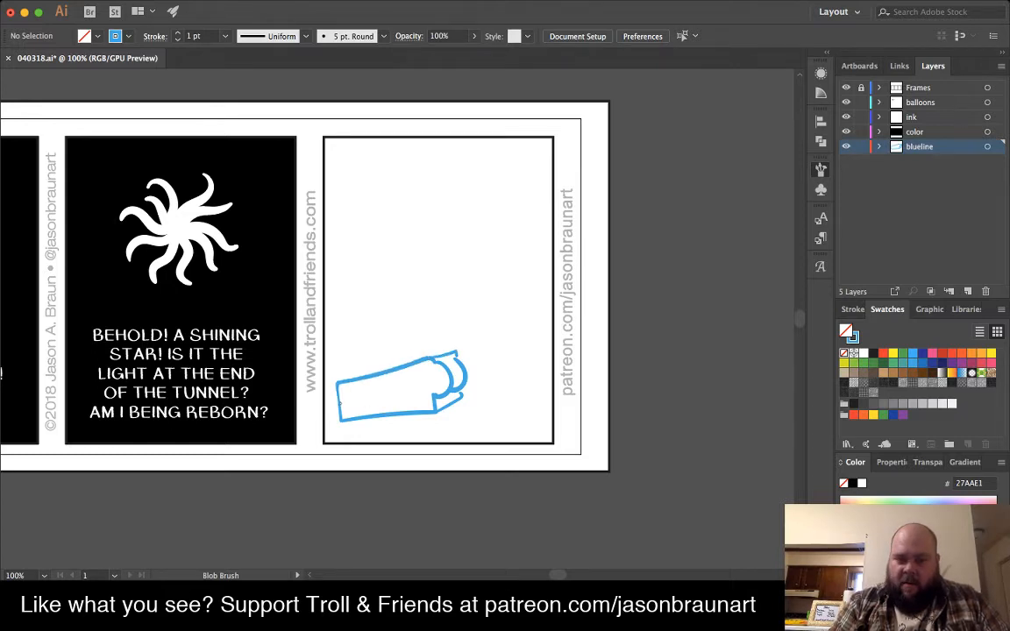
left_click_drag(338, 396, 414, 394)
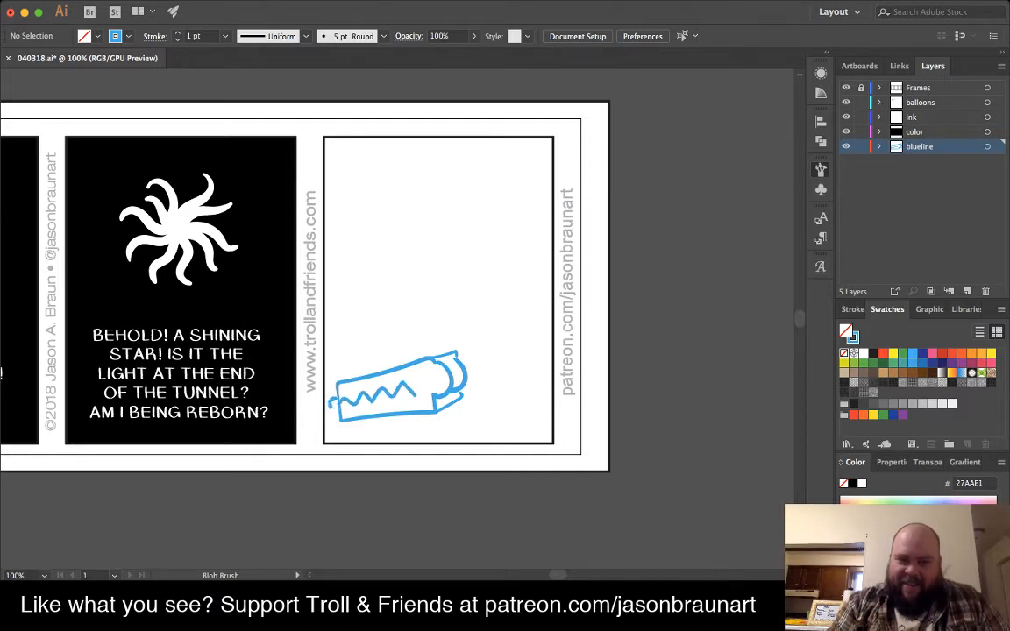
left_click_drag(334, 398, 332, 417)
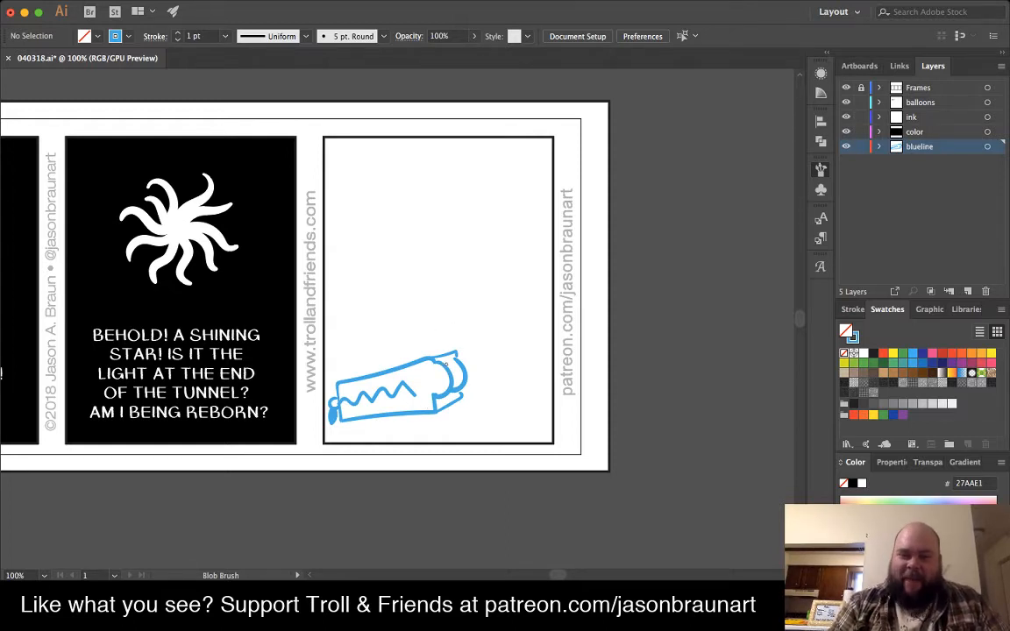
mouse_move(462, 320)
left_mouse_down()
mouse_move(473, 367)
mouse_move(498, 331)
left_mouse_up()
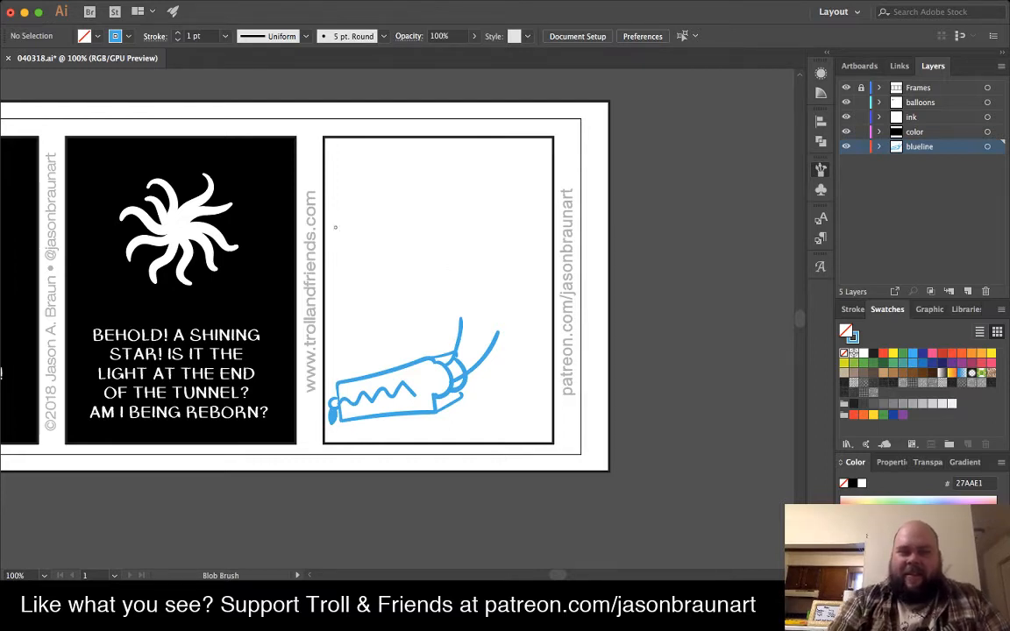
- Delete the long blue chest sketch from the third panel
key("v")
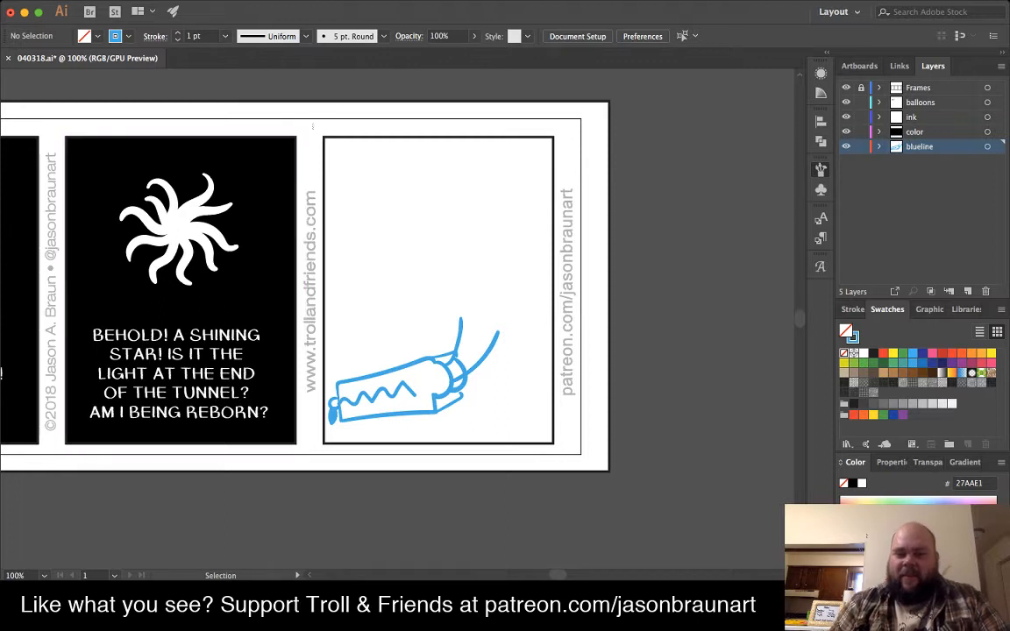
mouse_move(282, 112)
left_mouse_down()
mouse_move(377, 321)
mouse_move(428, 399)
mouse_move(474, 403)
left_mouse_up()
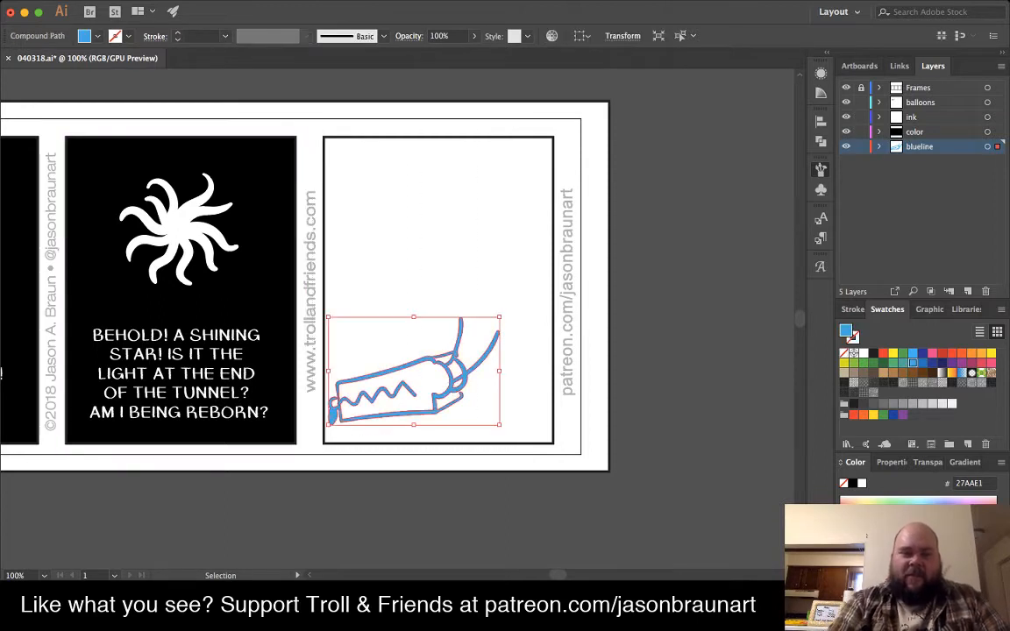
key("Delete")
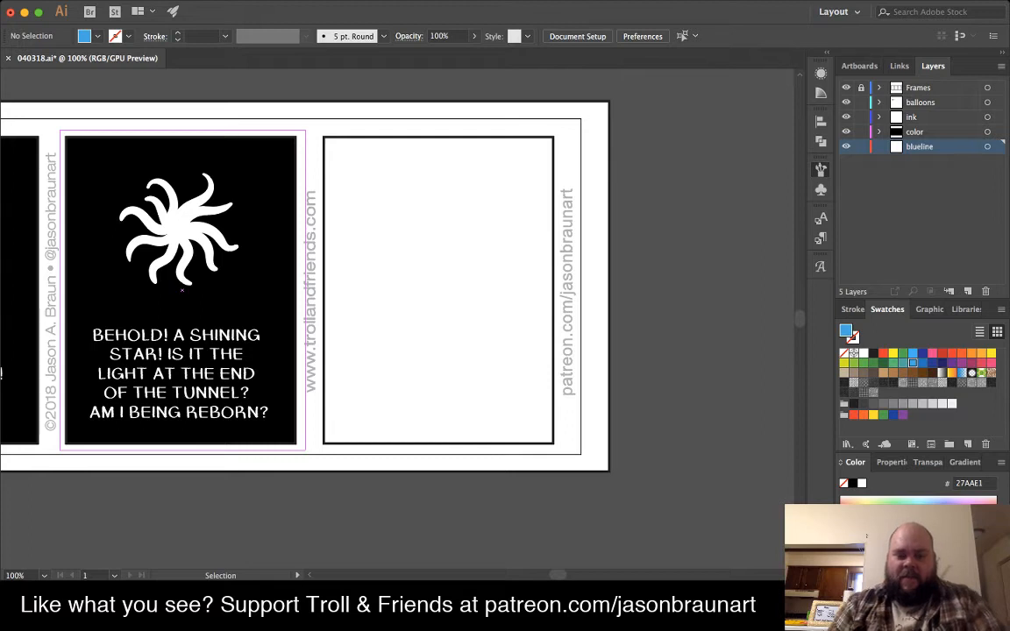
- Sketch a blue open chest with jagged teeth low in the third panel, with the figure's curved body lines rising behind it
key("shift+b")
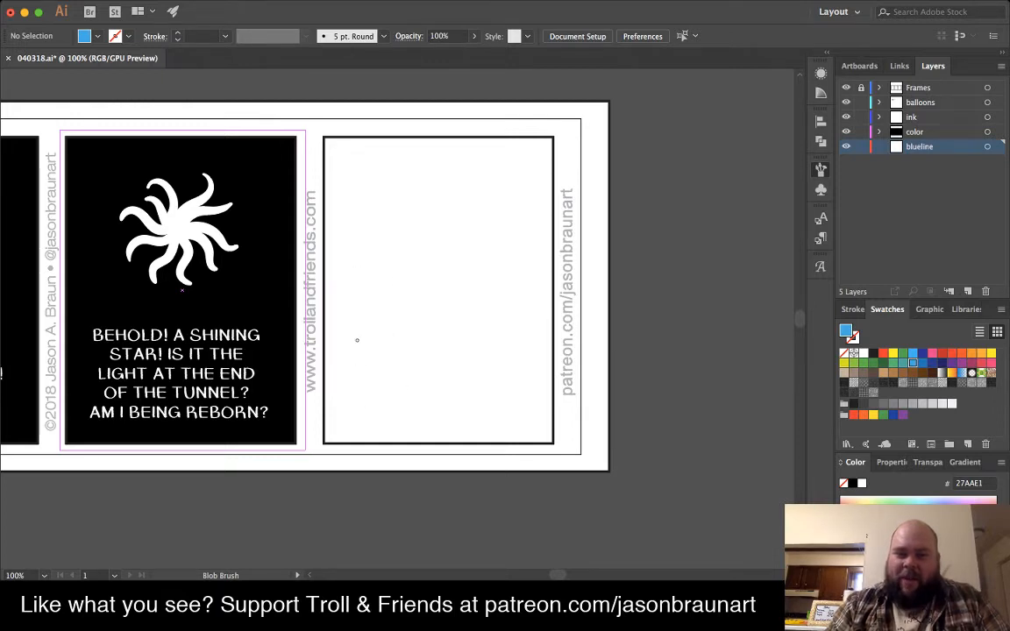
mouse_move(355, 336)
left_mouse_down()
mouse_move(370, 374)
mouse_move(408, 397)
left_mouse_up()
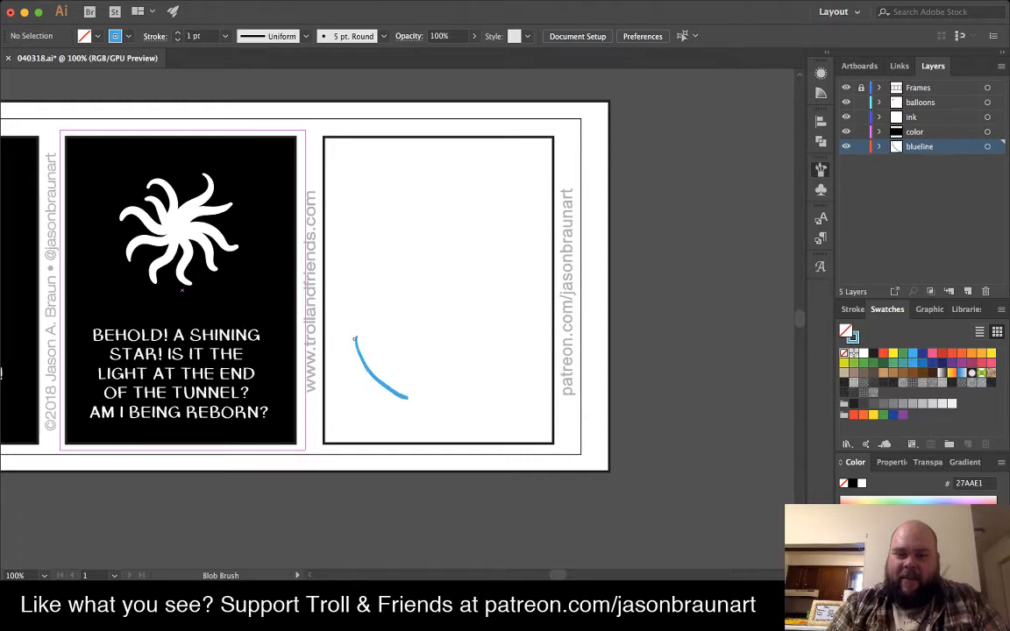
mouse_move(355, 338)
left_mouse_down()
mouse_move(345, 378)
mouse_move(352, 399)
mouse_move(382, 402)
mouse_move(343, 403)
mouse_move(356, 415)
mouse_move(411, 426)
mouse_move(419, 385)
mouse_move(452, 369)
mouse_move(445, 408)
mouse_move(421, 424)
mouse_move(441, 413)
left_mouse_up()
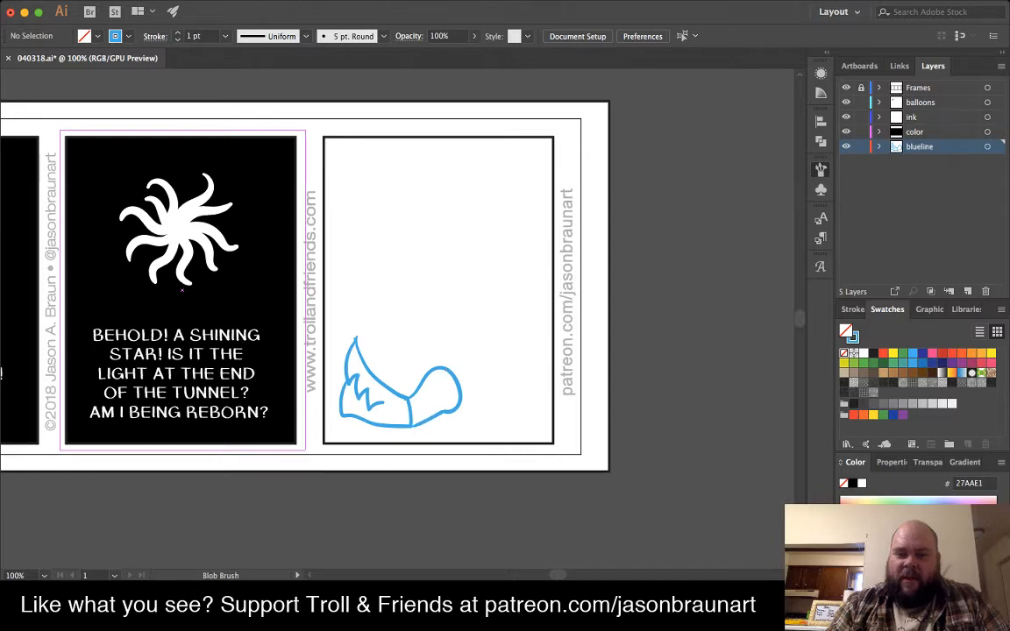
mouse_move(430, 308)
left_mouse_down()
mouse_move(460, 379)
mouse_move(487, 296)
left_mouse_up()
left_click_drag(464, 403, 489, 374)
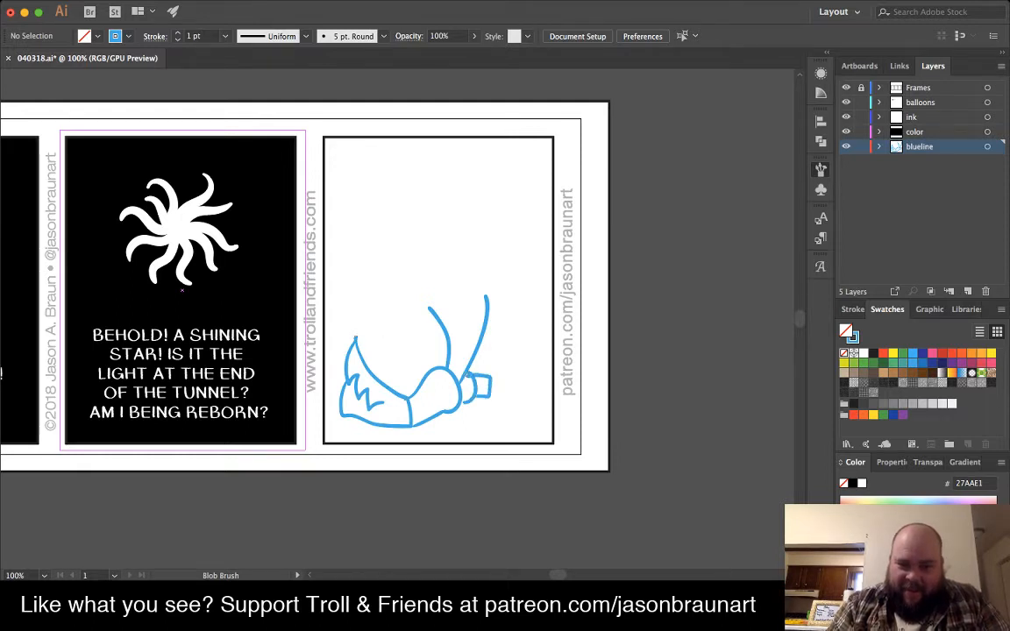
mouse_move(355, 338)
left_mouse_down()
mouse_move(430, 331)
mouse_move(480, 377)
left_mouse_up()
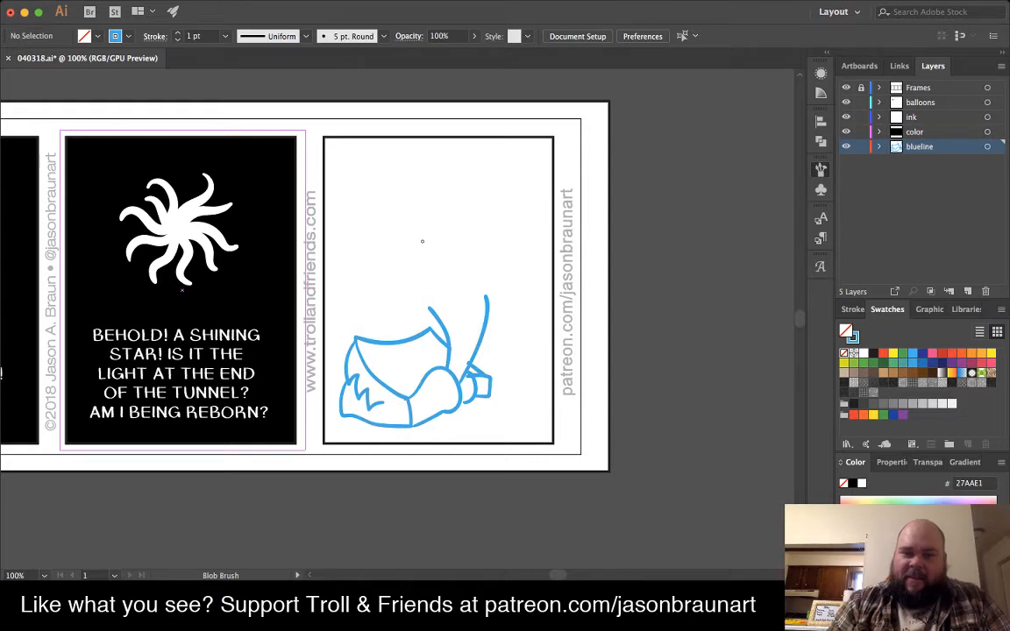
- Sketch the figure's bald head above the body lines, with ears, angry brows, eyes, round nose, wavy mouth and curly beard
mouse_move(419, 244)
left_mouse_down()
mouse_move(401, 279)
mouse_move(409, 286)
mouse_move(407, 261)
mouse_move(422, 303)
mouse_move(435, 308)
mouse_move(470, 295)
mouse_move(488, 265)
mouse_move(470, 269)
mouse_move(479, 250)
mouse_move(430, 256)
mouse_move(446, 237)
mouse_move(395, 265)
mouse_move(454, 270)
left_mouse_up()
key("super+z")
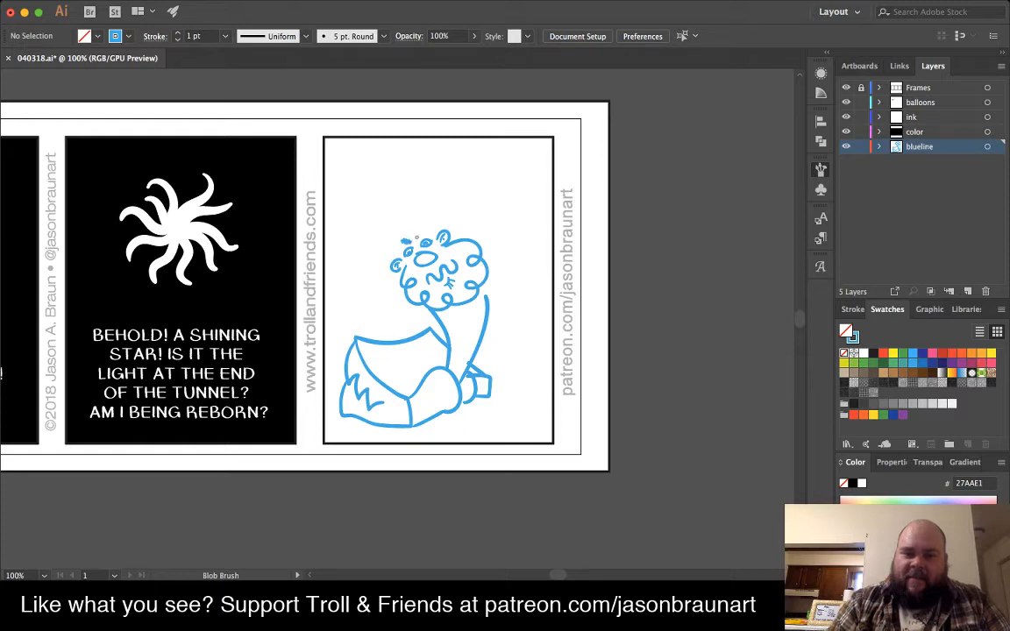
mouse_move(391, 237)
left_mouse_down()
mouse_move(388, 253)
mouse_move(417, 219)
mouse_move(436, 238)
left_mouse_up()
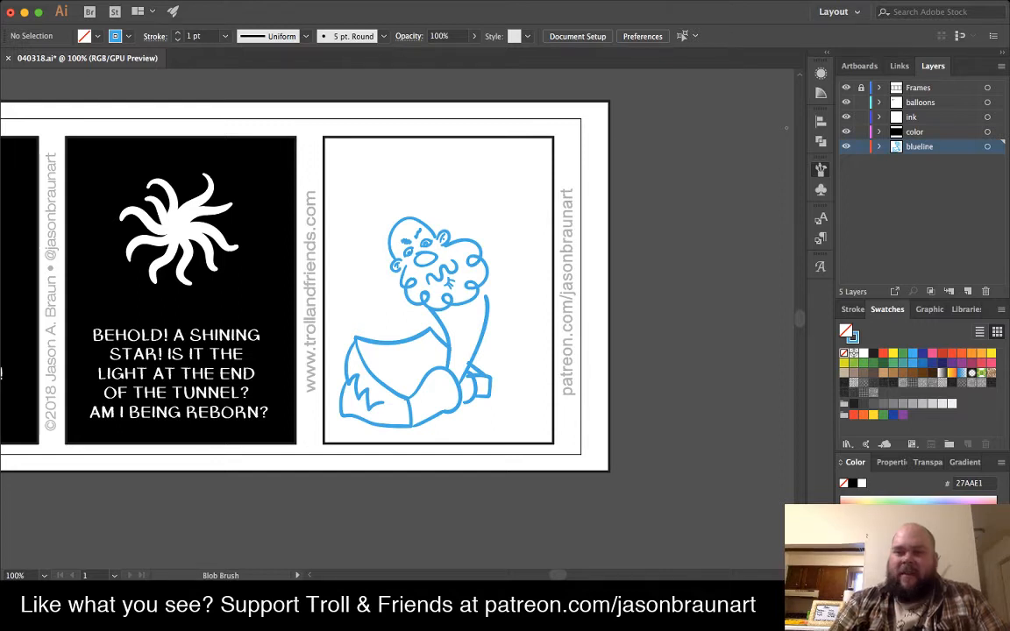
- Add an area text reading "LET'S NEVER SPEAK OF THIS AGAIN." above the figure's head on the balloons layer
left_click(920, 103)
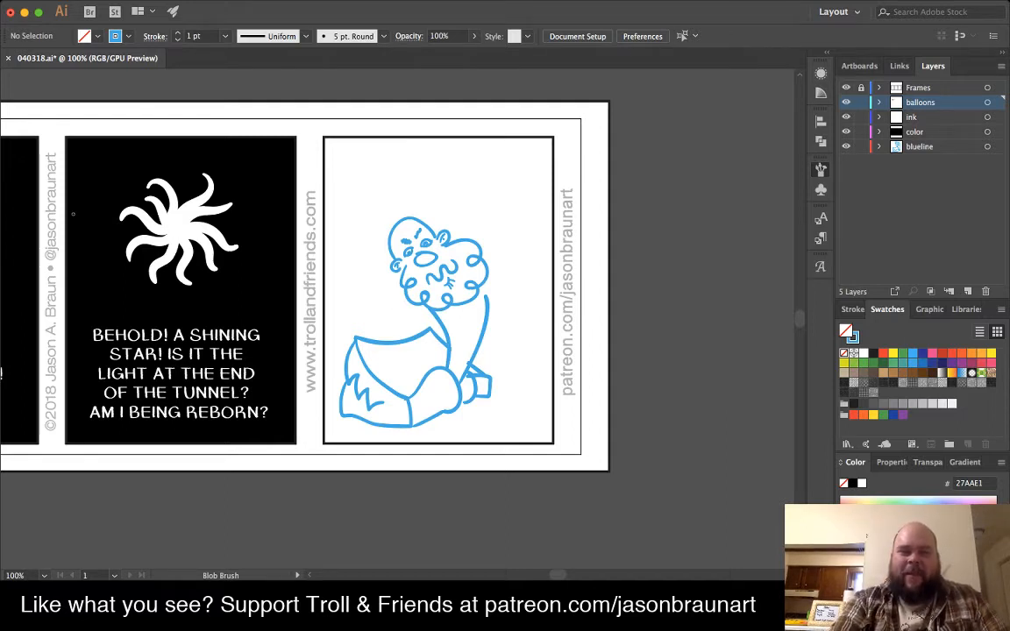
key("t")
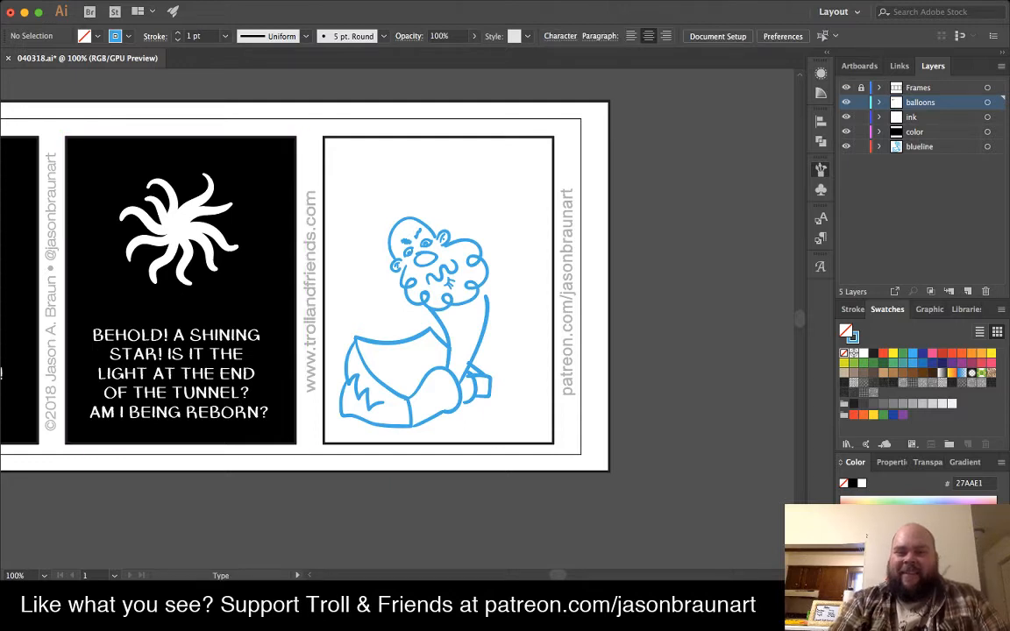
left_click_drag(344, 146, 512, 203)
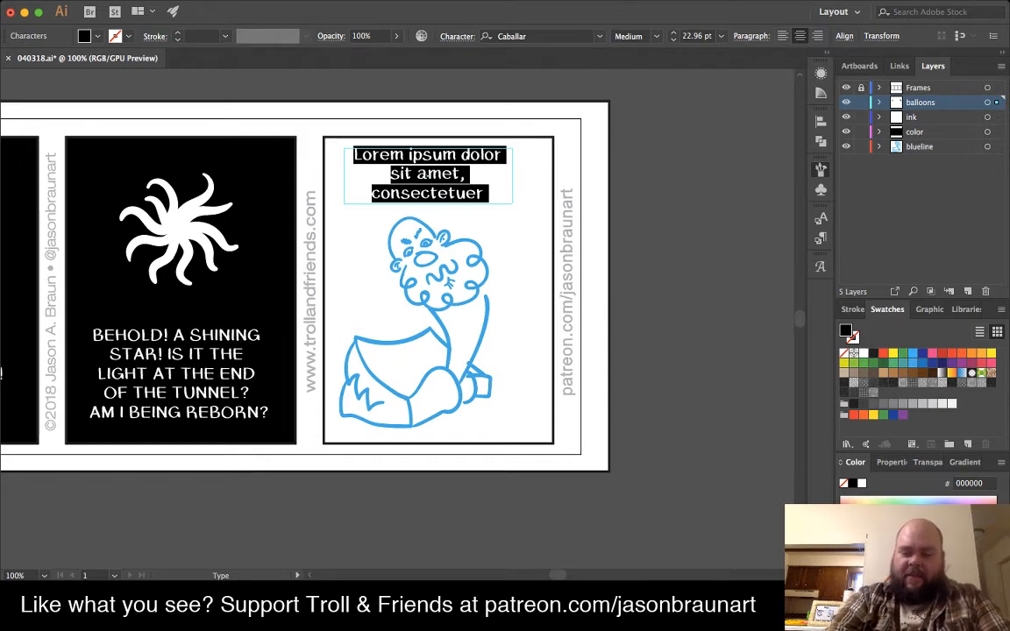
type("LET'S NEVE")
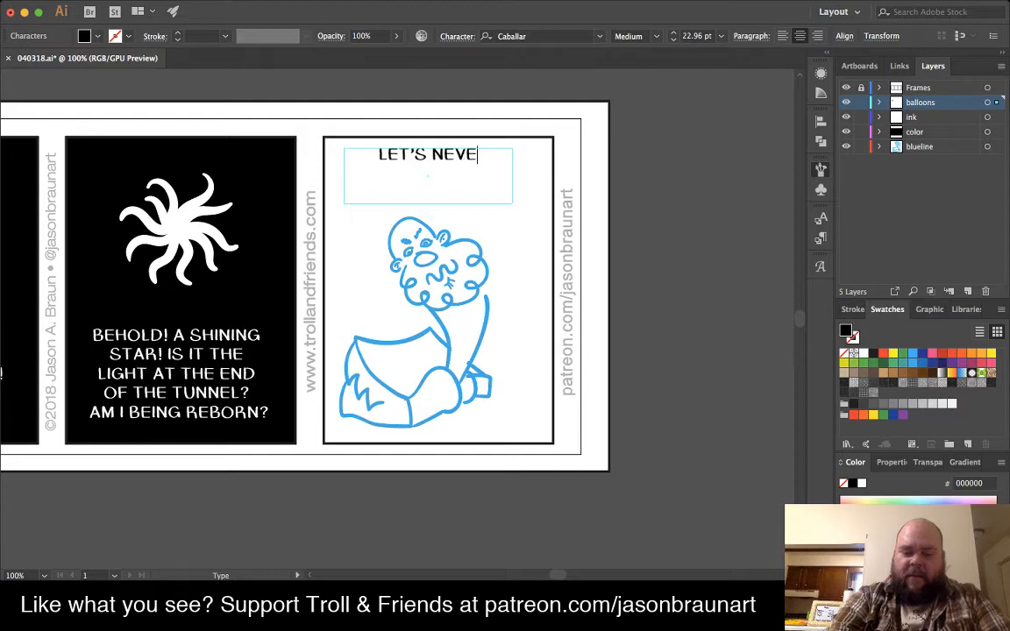
type("R SPEAK OF")
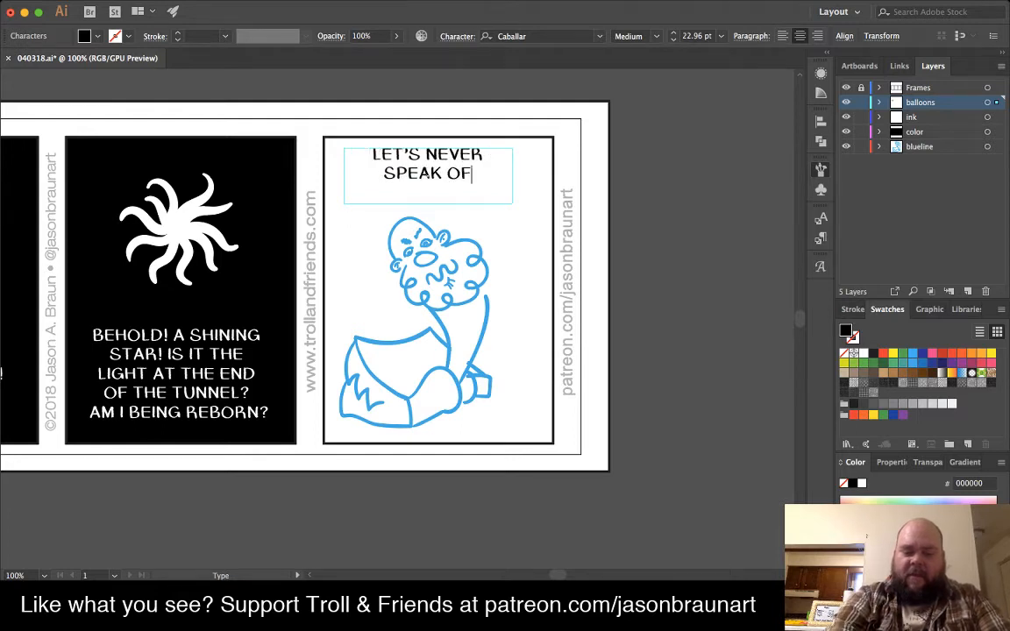
type(" THIS AGAIN.")
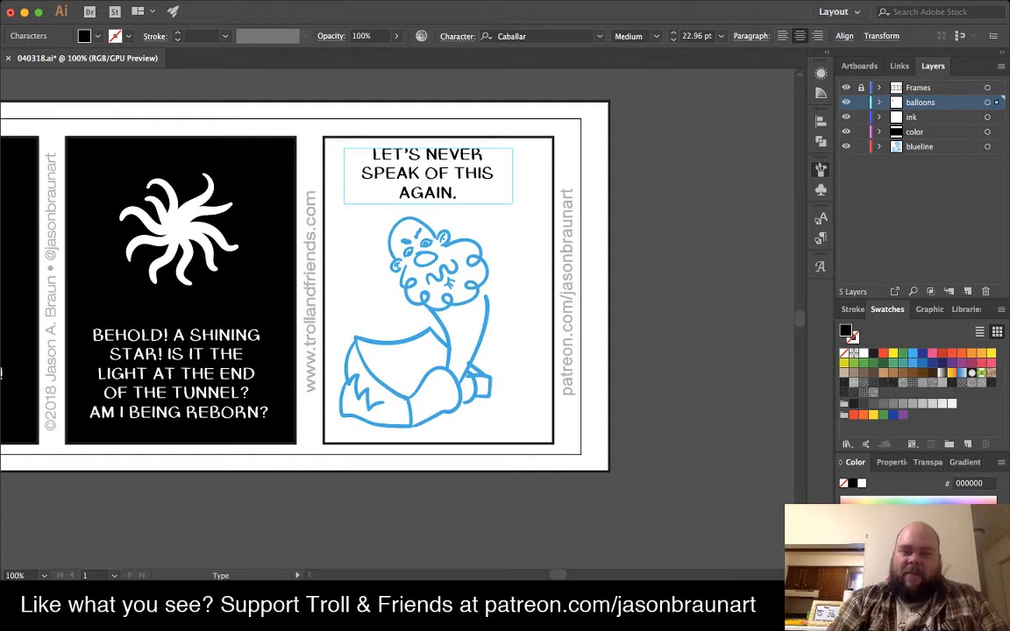
- Add an area text reading "I CONCUR." beside the figure's head in the third panel, on the balloons layer
key("Escape")
key("ctrl+shift+a")
left_click_drag(332, 263, 401, 304)
type("I CON")
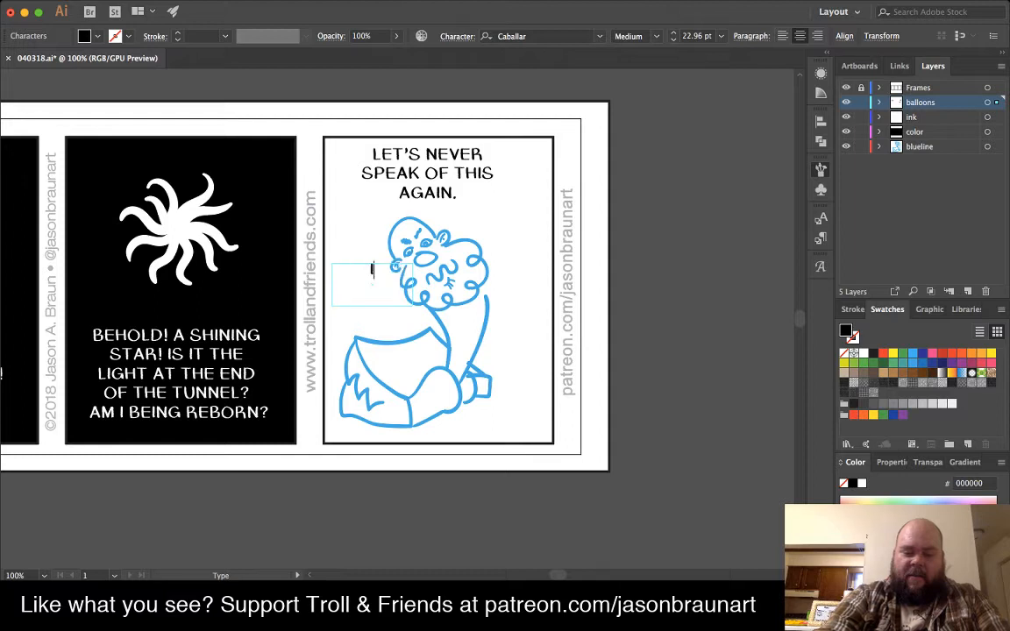
type("CUR.")
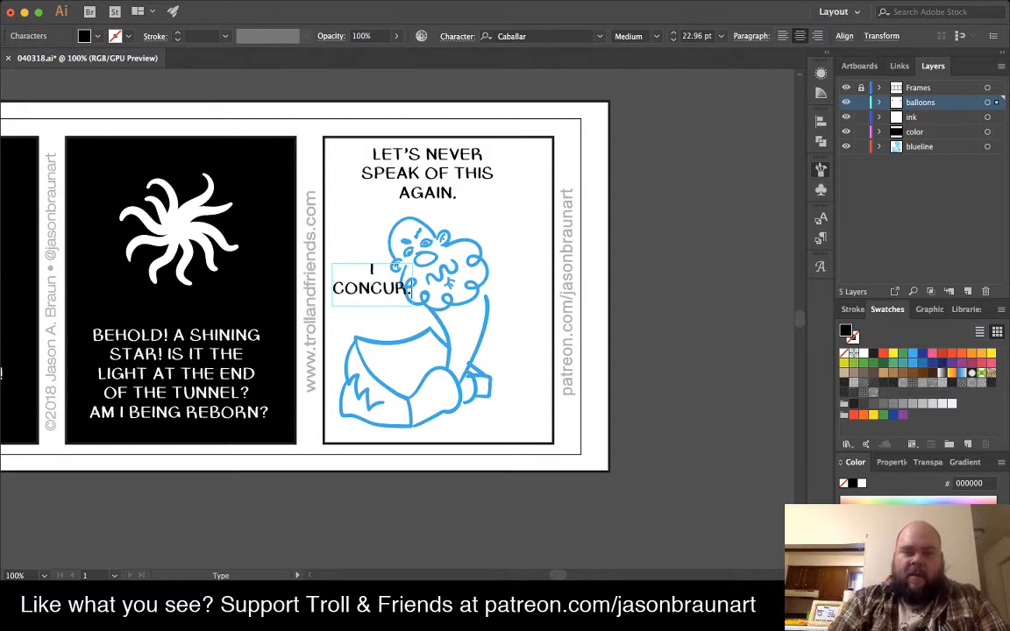
key("Escape")
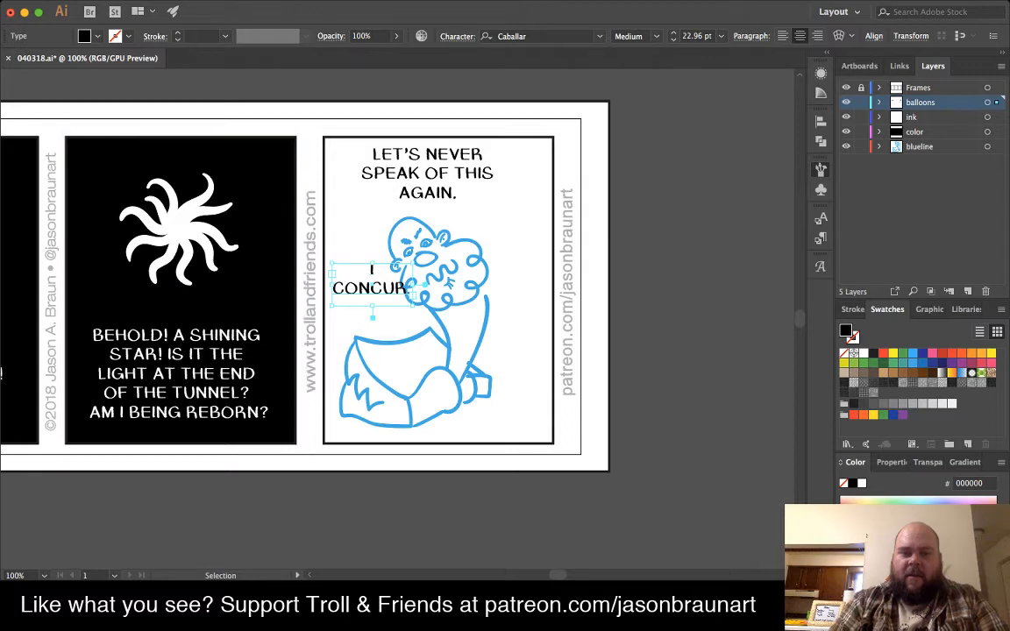
- Resize the "I CONCUR." text frame to fit the words on one line and move it down above the chest
left_click_drag(412, 283, 435, 282)
left_click_drag(382, 316, 383, 289)
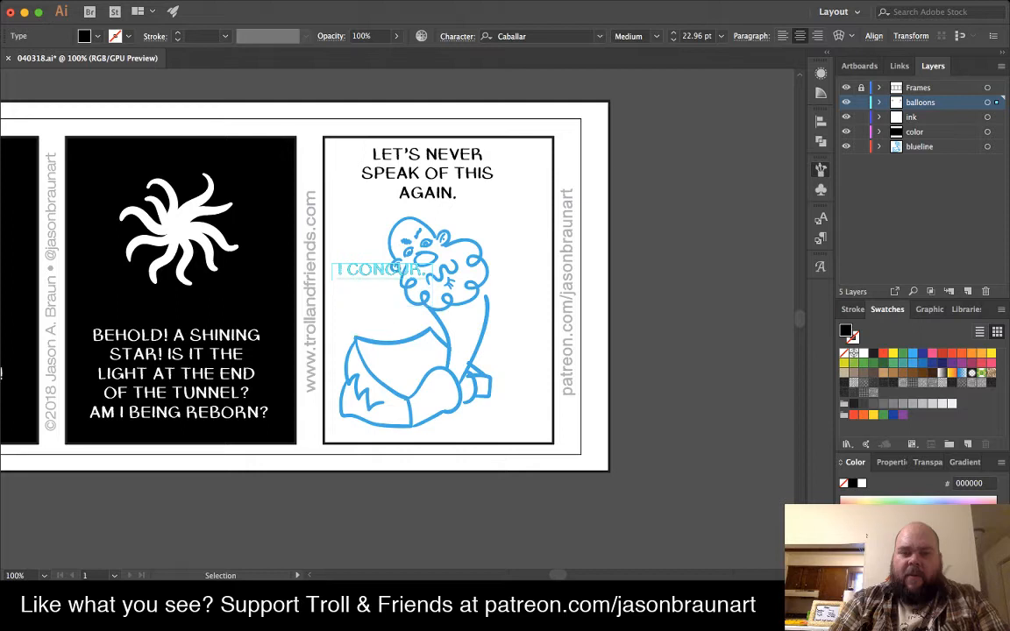
double_click(445, 270)
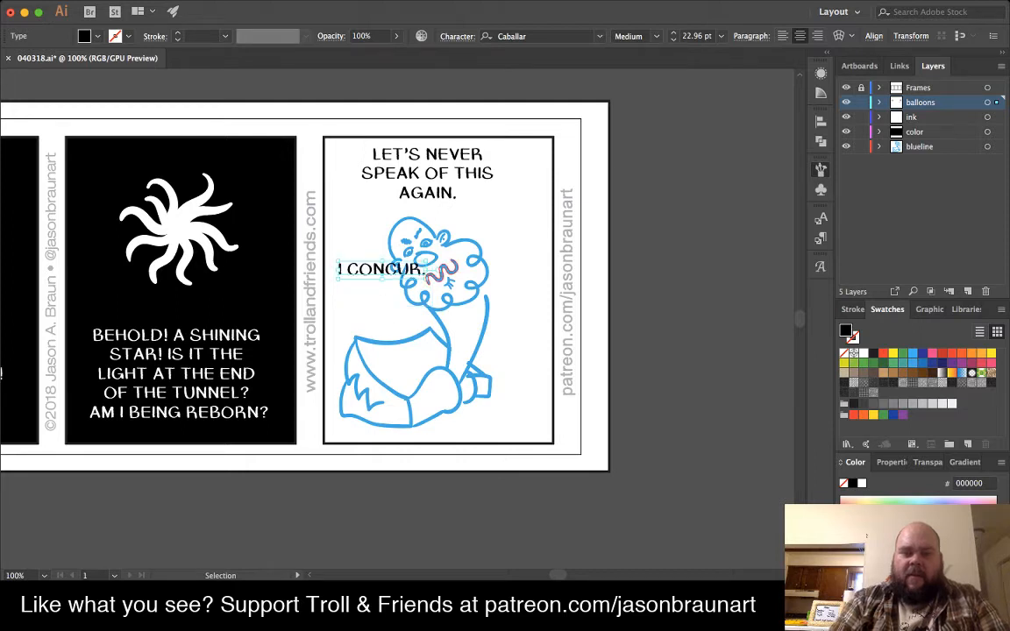
left_click_drag(385, 269, 381, 312)
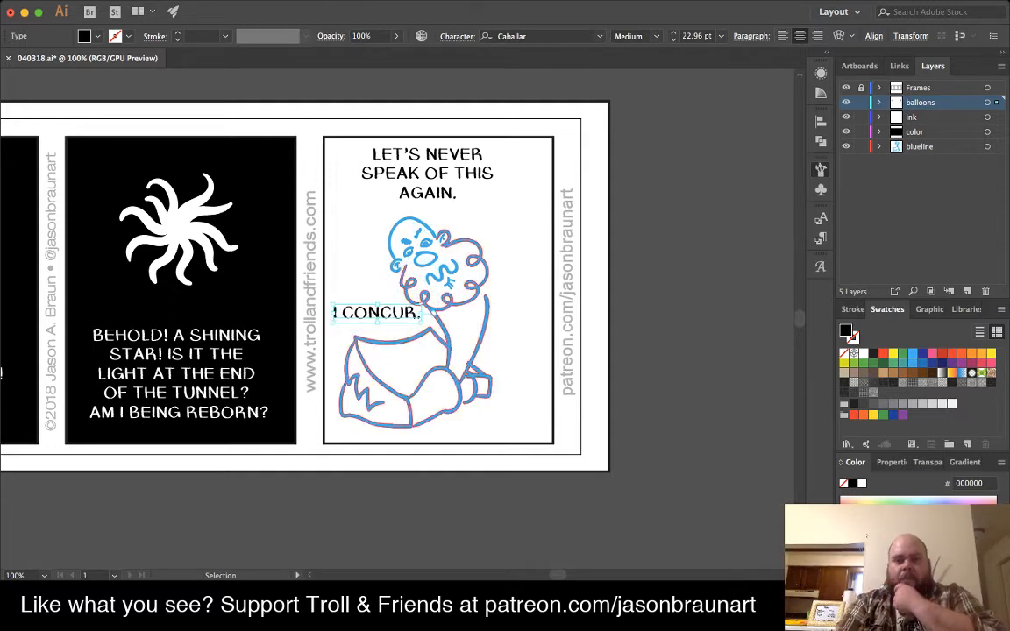
- Move the "LET'S NEVER SPEAK OF THIS AGAIN." text to the panel's upper right and nudge "I CONCUR." slightly up and right
left_click_drag(426, 173, 467, 175)
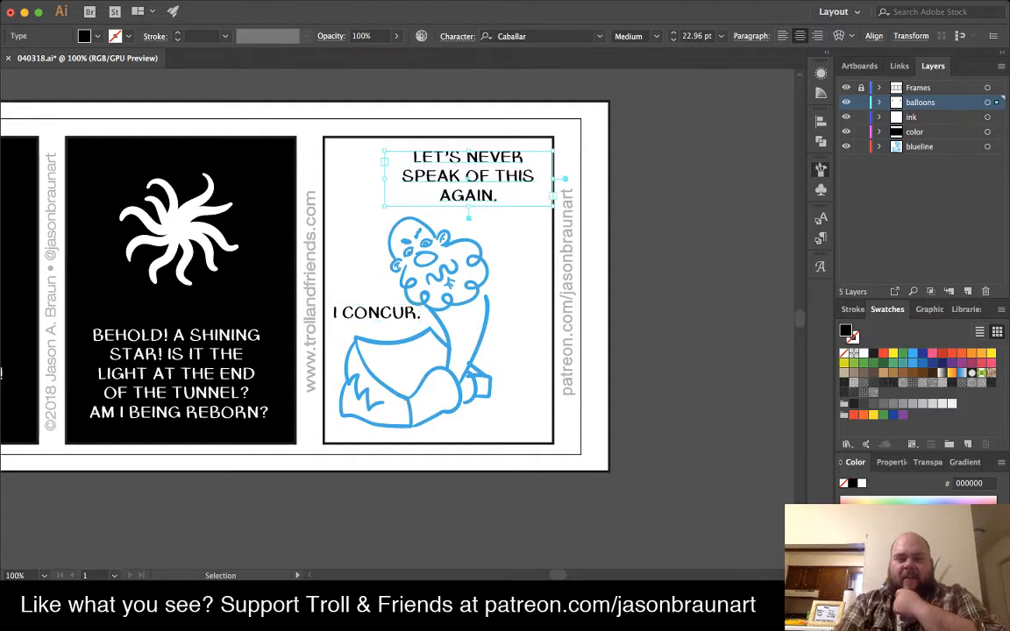
key("super+z")
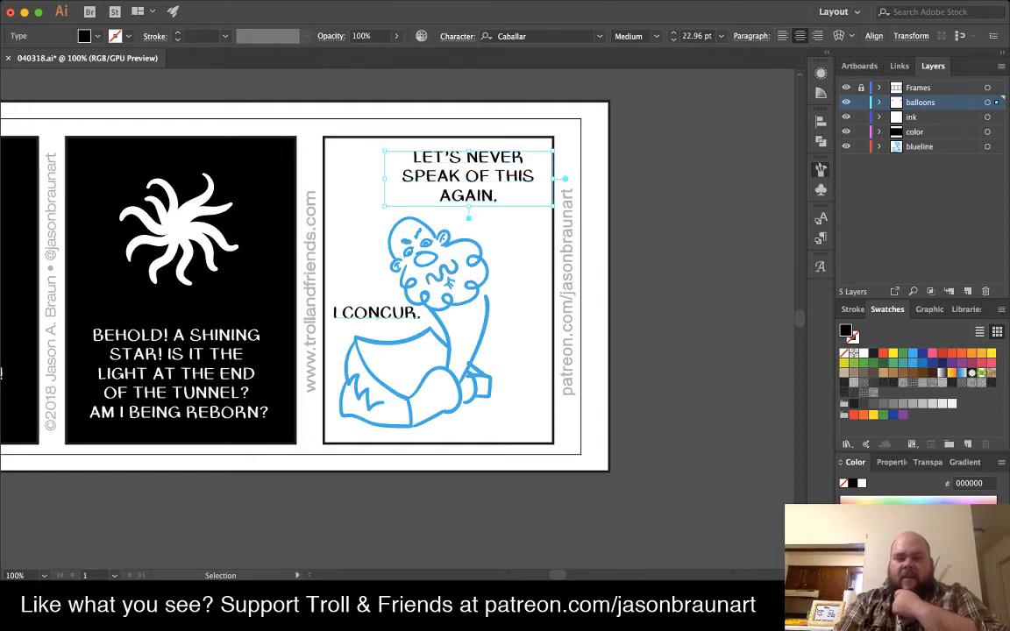
left_click_drag(377, 313, 382, 304)
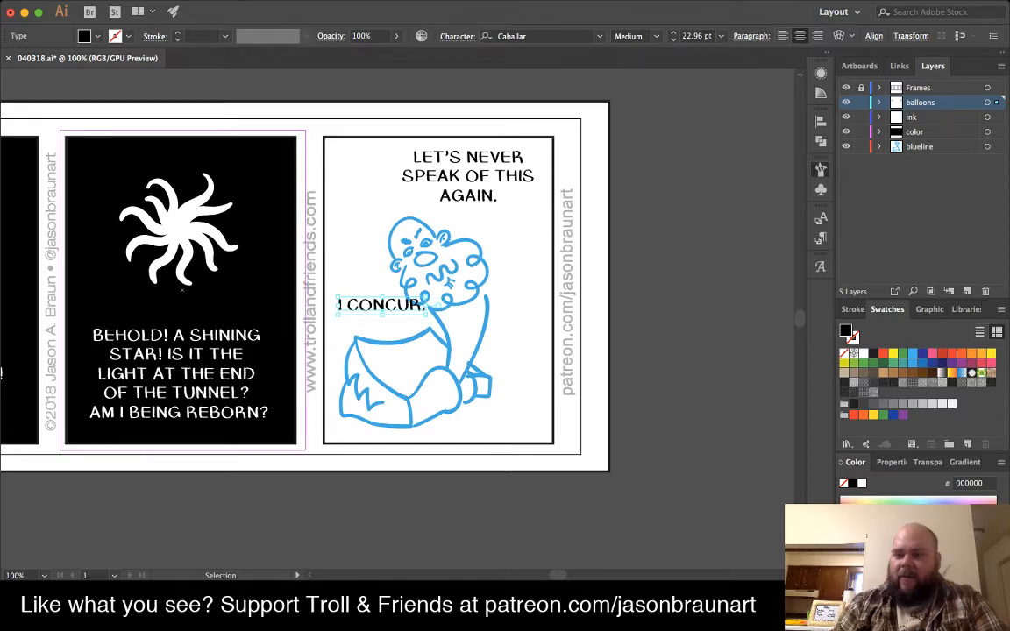
- Lock the balloons, ink and color layers, keeping blueline unlocked for sketch edits
left_click(919, 147)
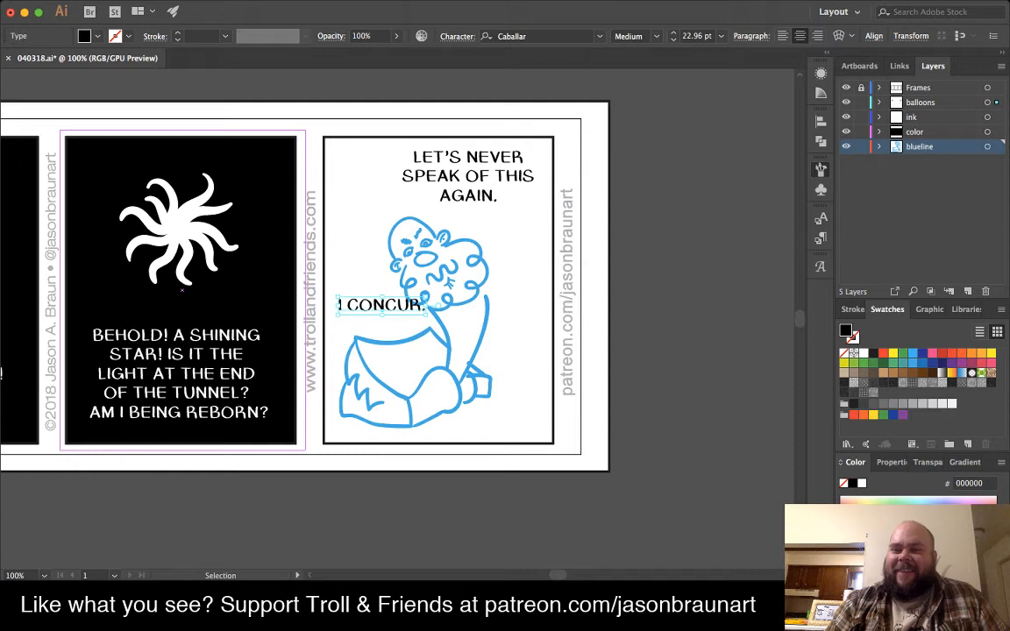
left_click(860, 102)
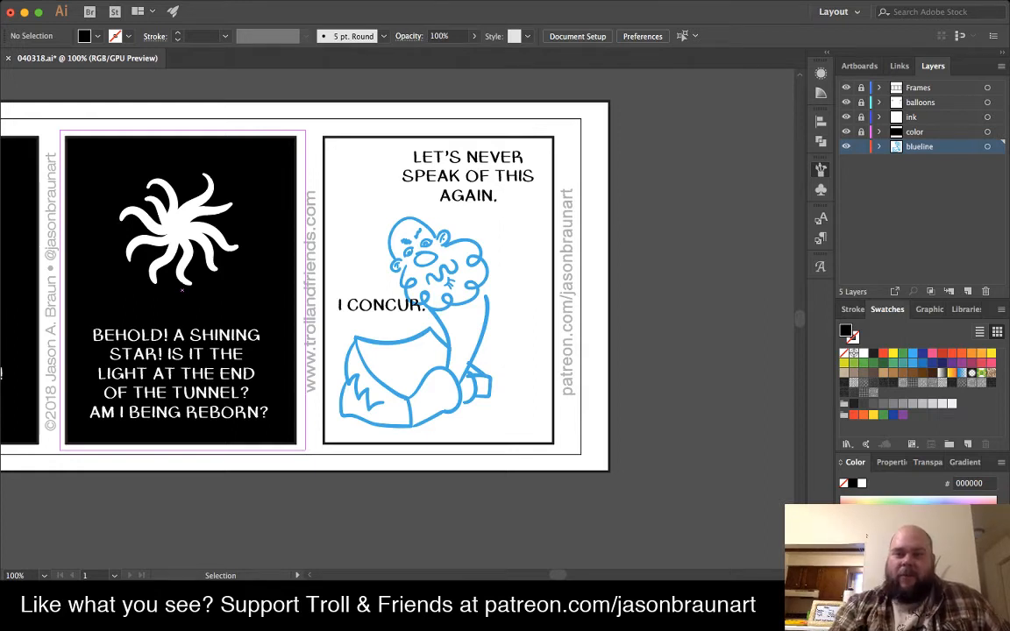
left_click(920, 103)
left_click_drag(363, 181, 374, 191)
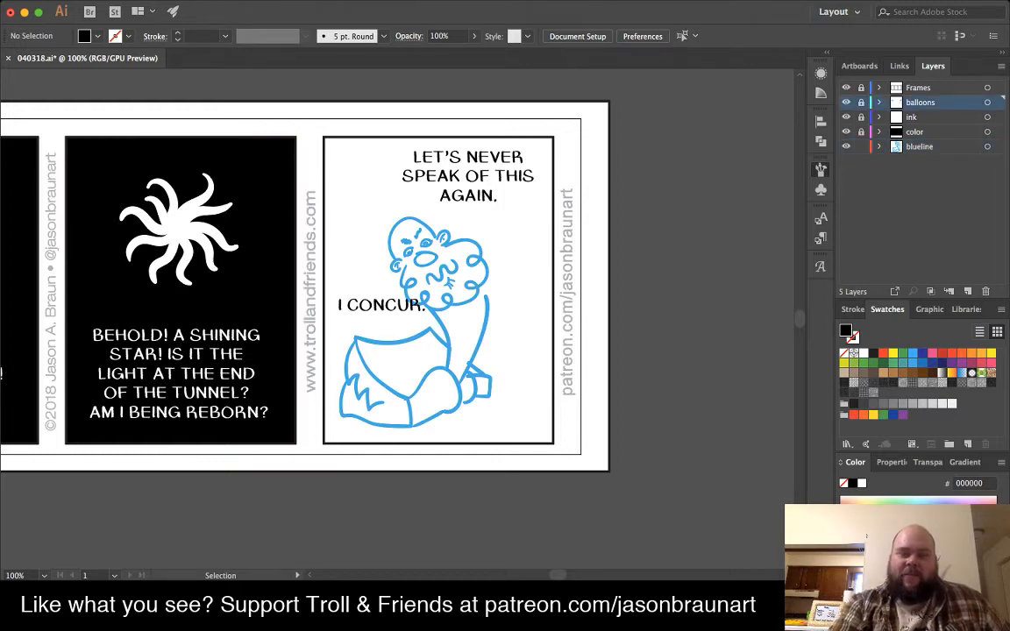
- Erase the figure's curved body lines between the head and the chest on the blueline layer
key("shift+b")
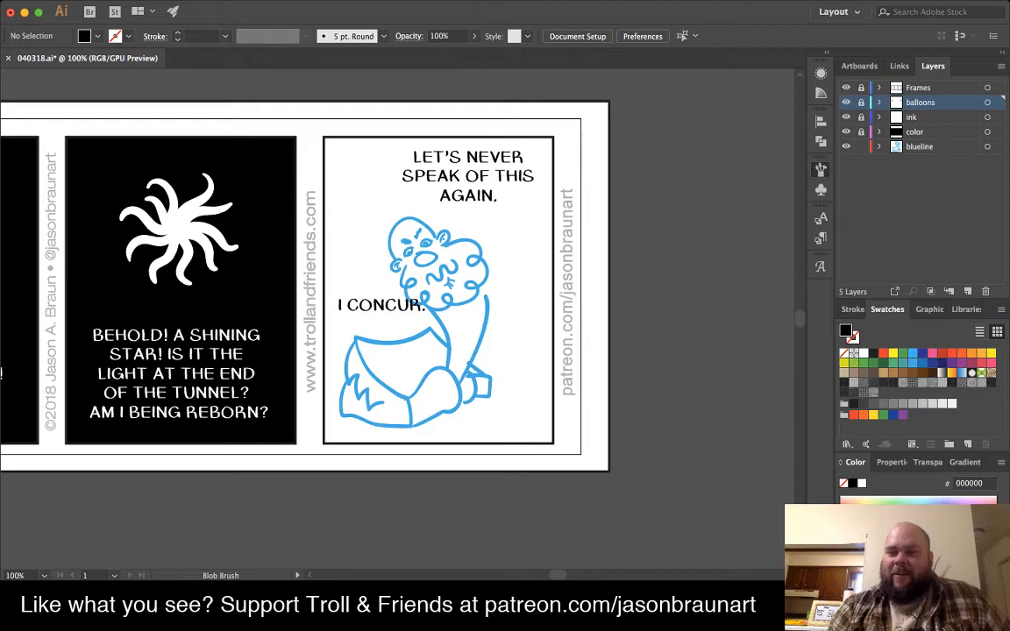
left_click(919, 146)
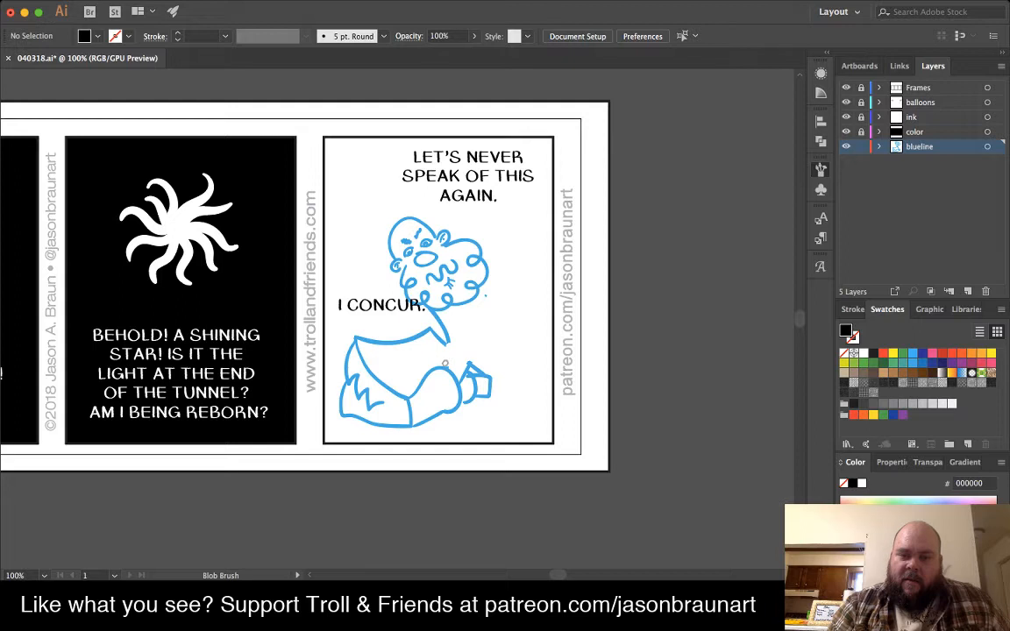
left_click_drag(451, 339, 435, 315)
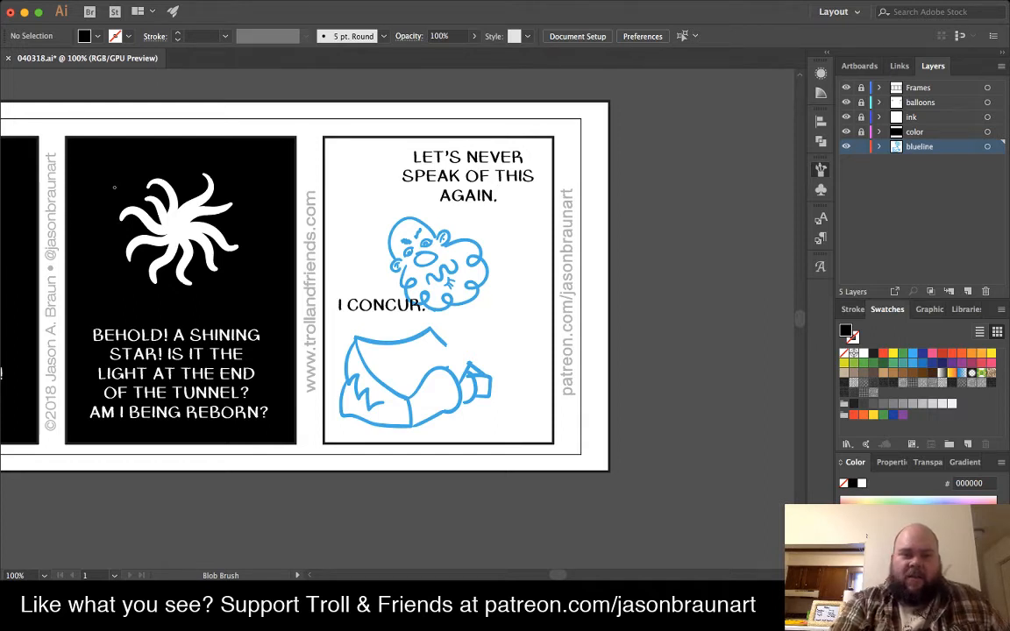
- Group all the strokes of the figure's bearded head sketch
key("v")
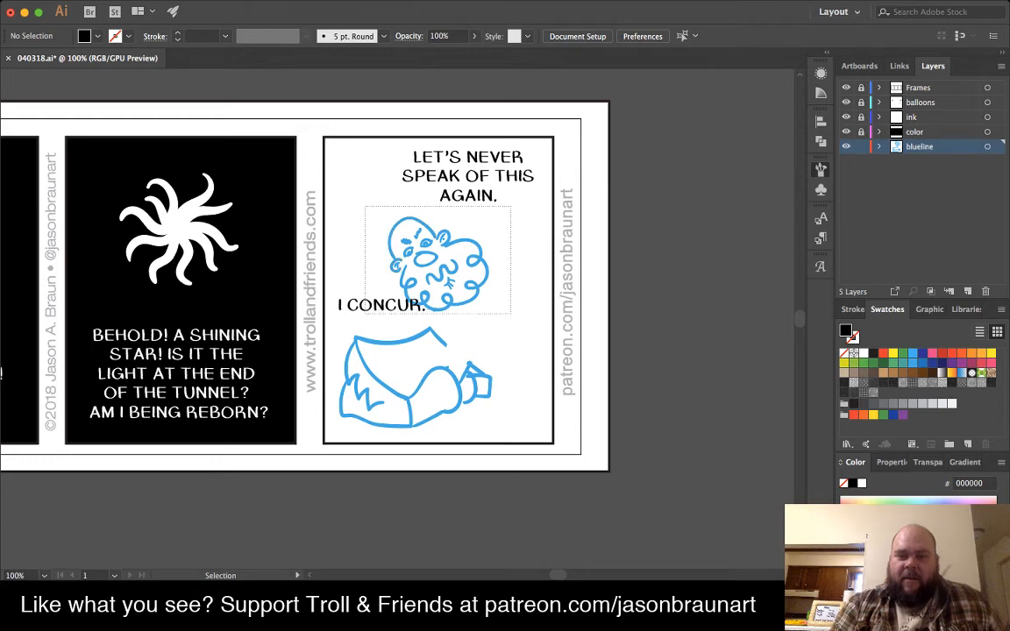
left_click(438, 263)
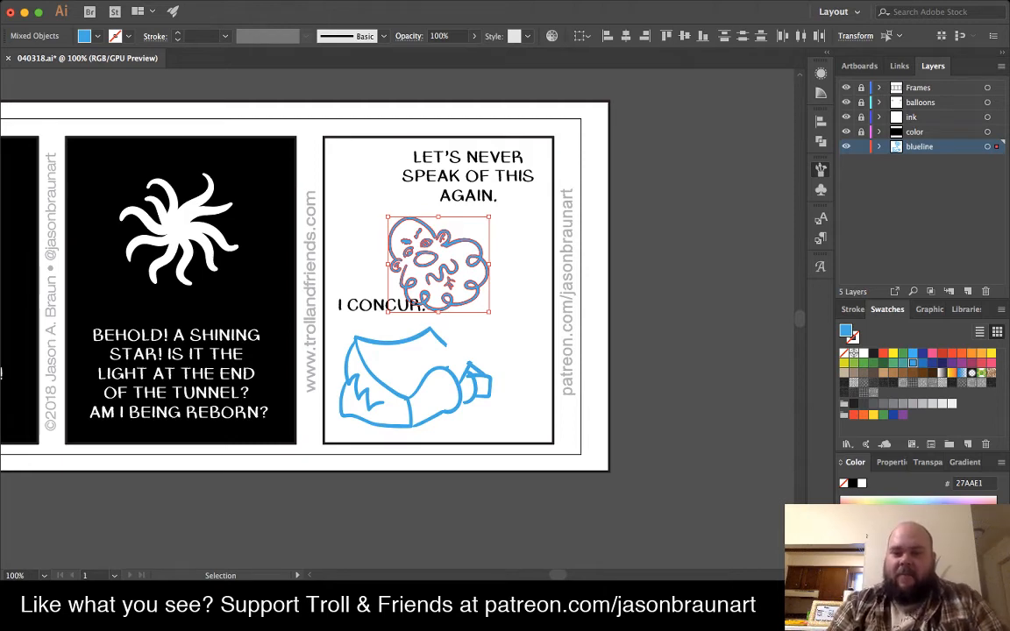
key("ctrl+g")
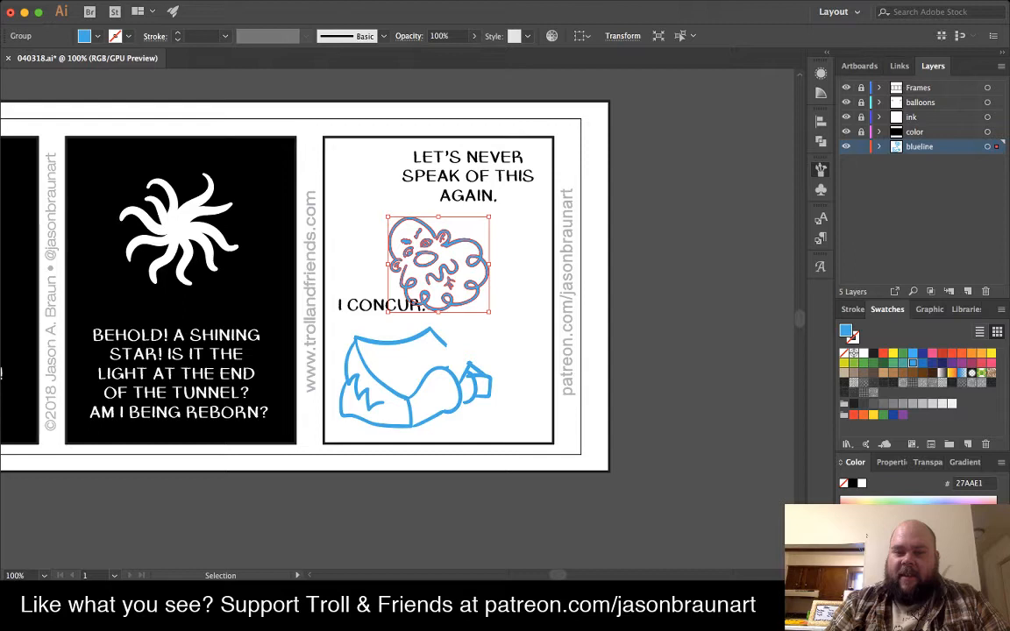
key("ctrl+shift+a")
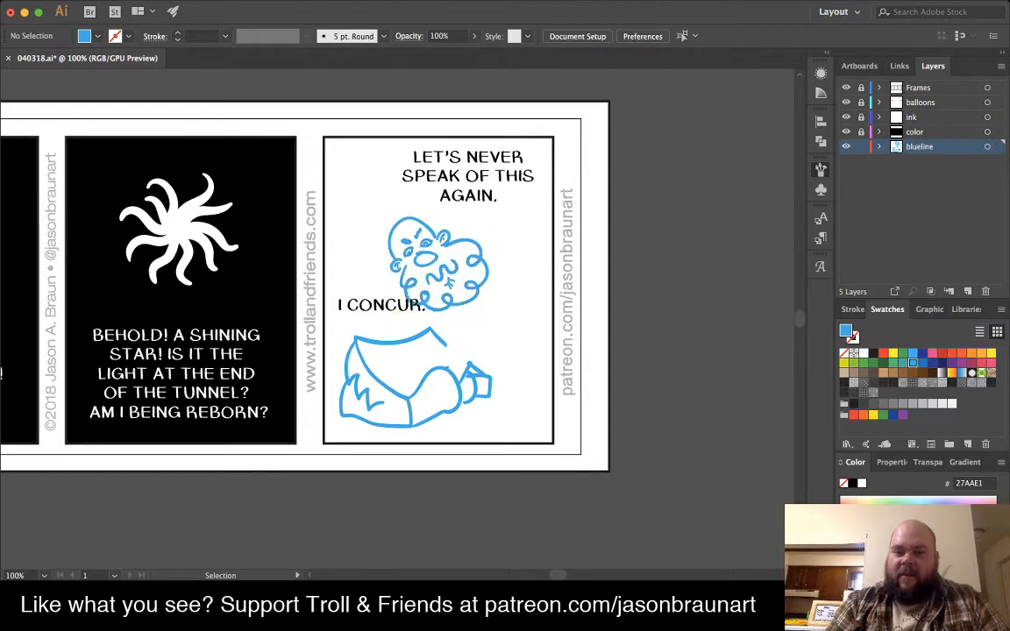
- Rotate the head group clockwise to stand more upright, place it under the "LET'S NEVER" text and adjust its size
left_click(399, 247)
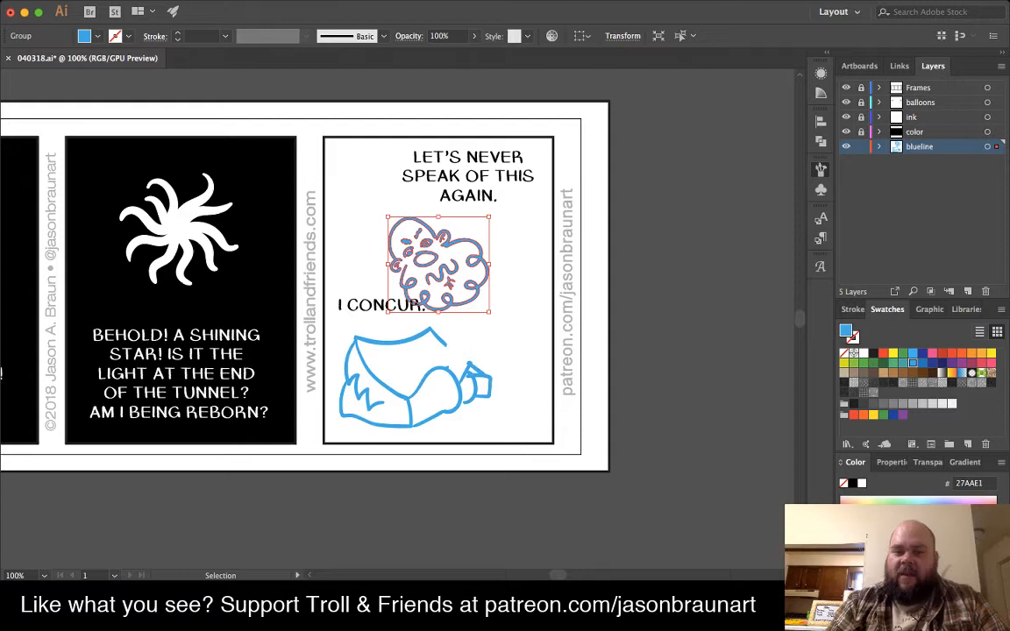
left_click_drag(372, 210, 414, 183)
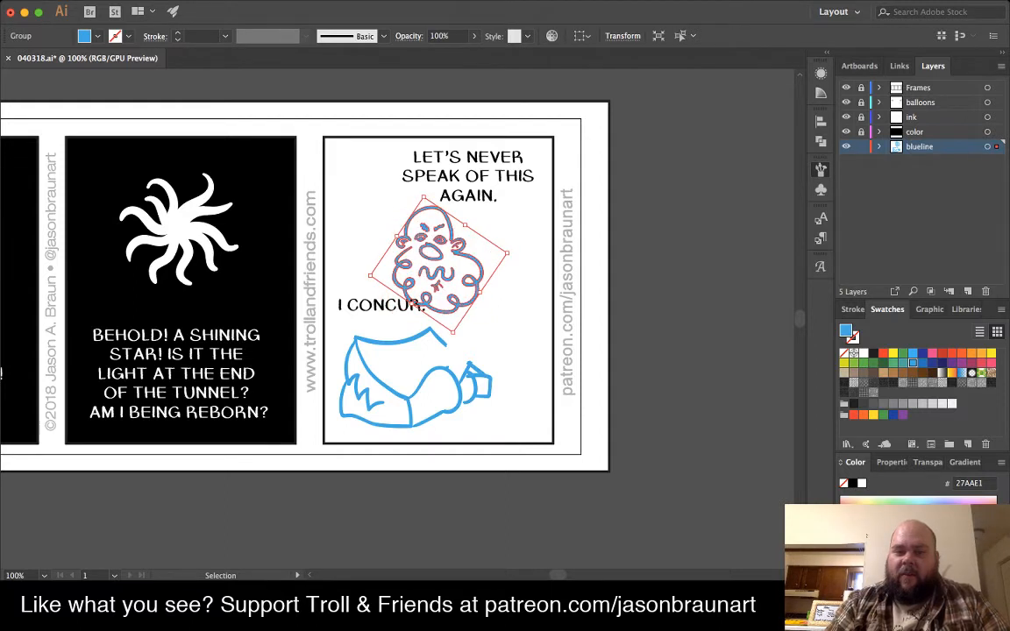
left_click_drag(439, 263, 484, 268)
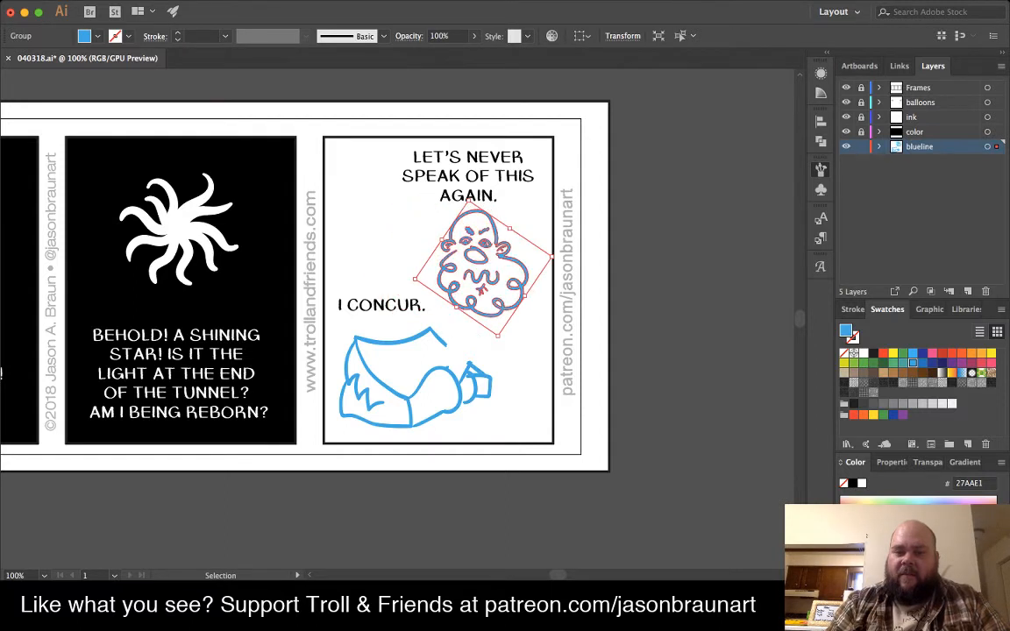
mouse_move(421, 186)
left_mouse_down()
mouse_move(420, 248)
mouse_move(418, 195)
left_mouse_up()
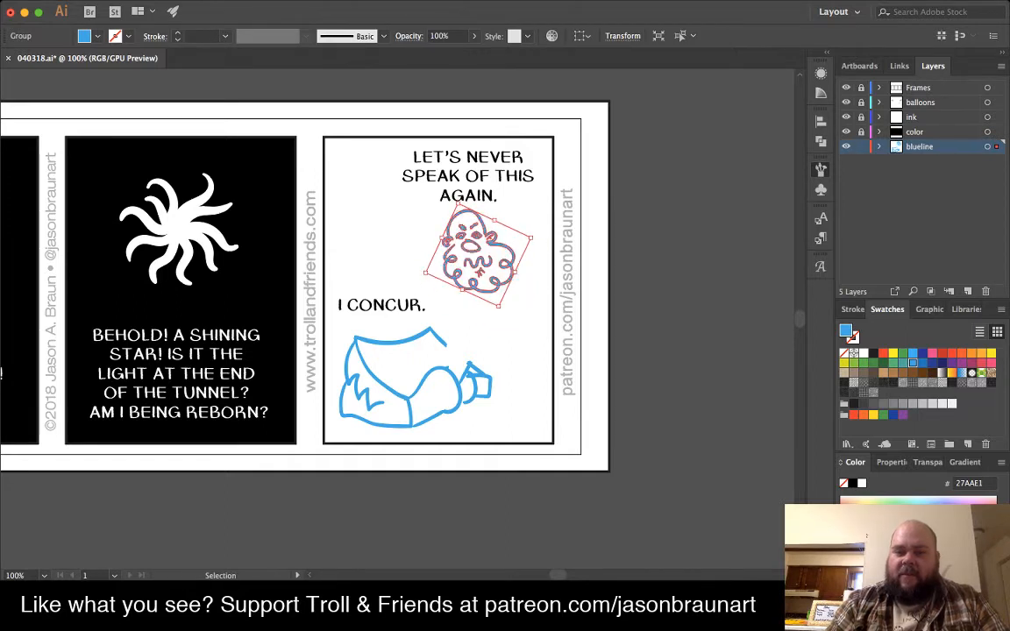
left_click_drag(498, 305, 511, 340)
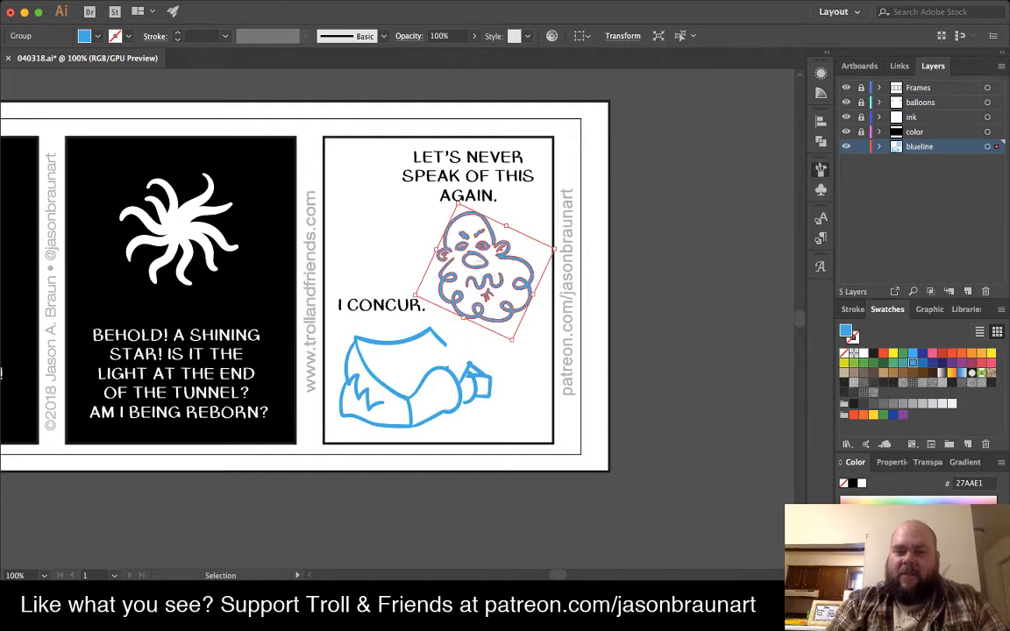
left_click(478, 261)
left_click_drag(476, 266, 475, 273)
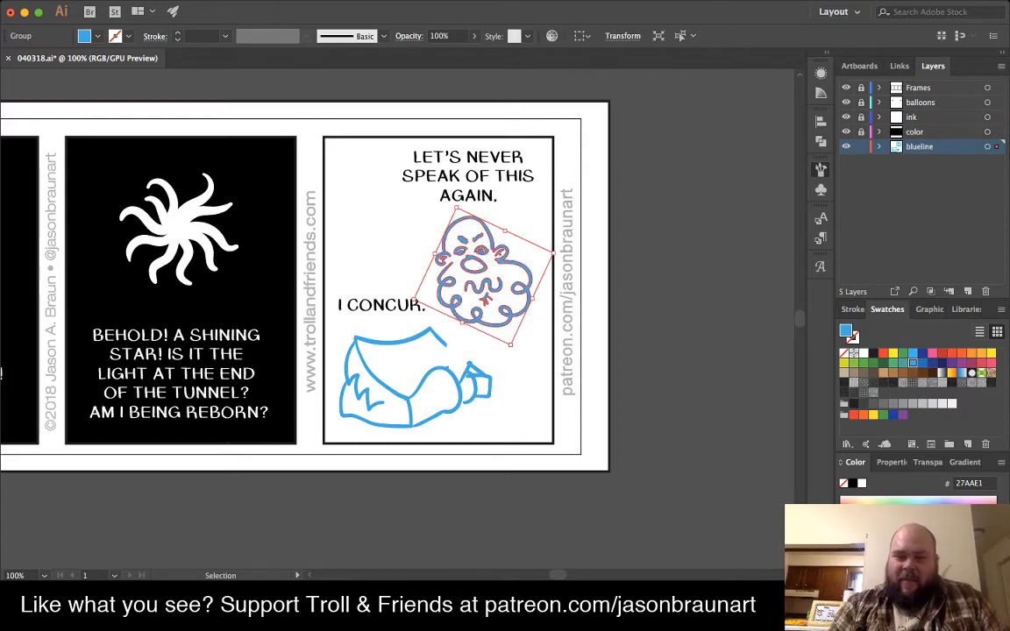
- Try erasing the small box-shaped sketch beside the chest's right end, and undo the erasure
key("shift+b")
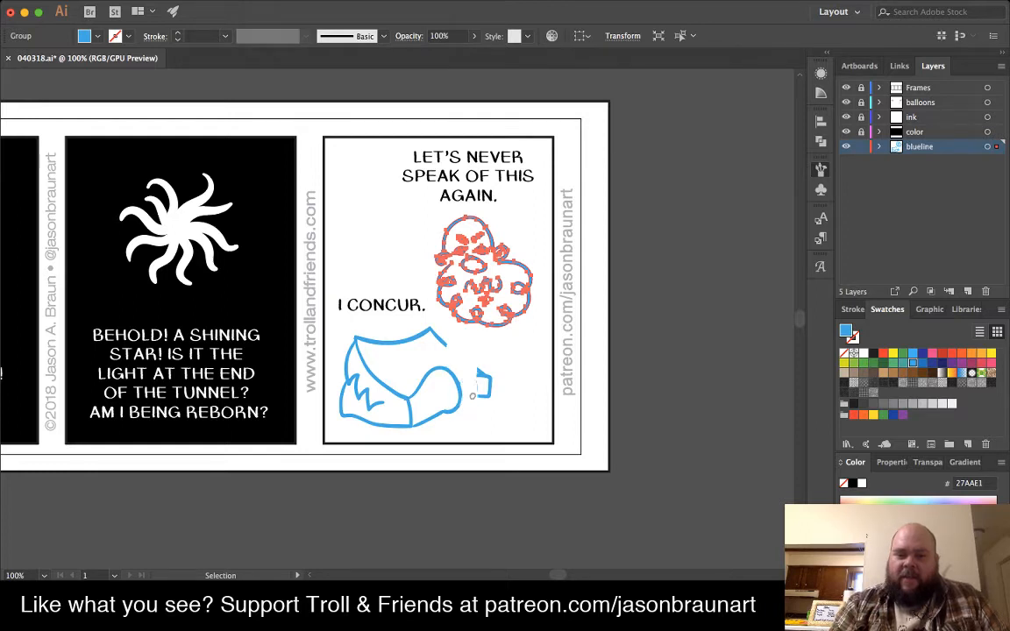
left_click_drag(470, 373, 492, 397)
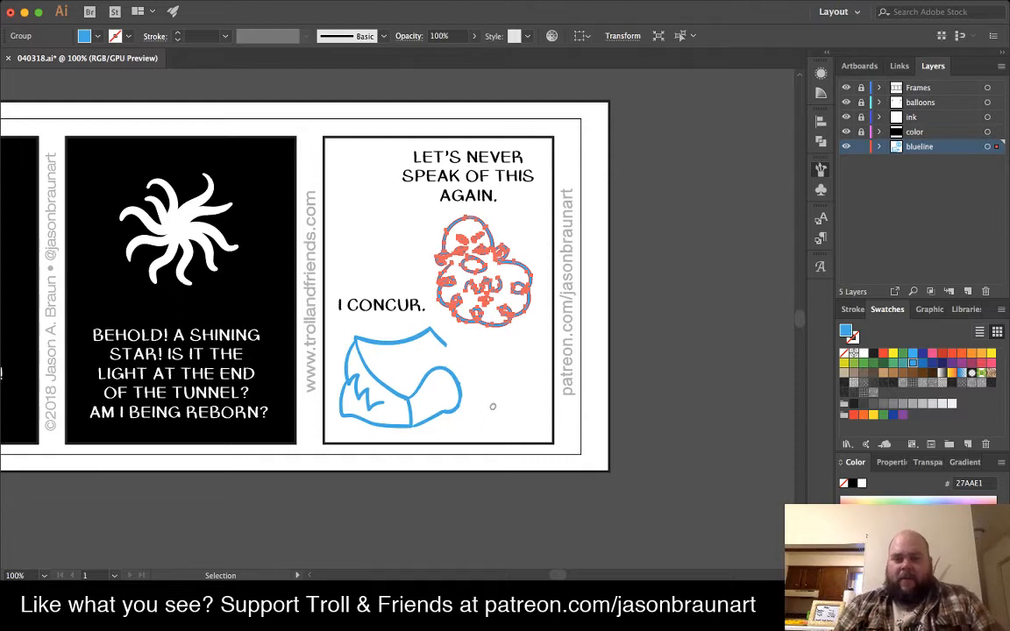
key("cmd+z")
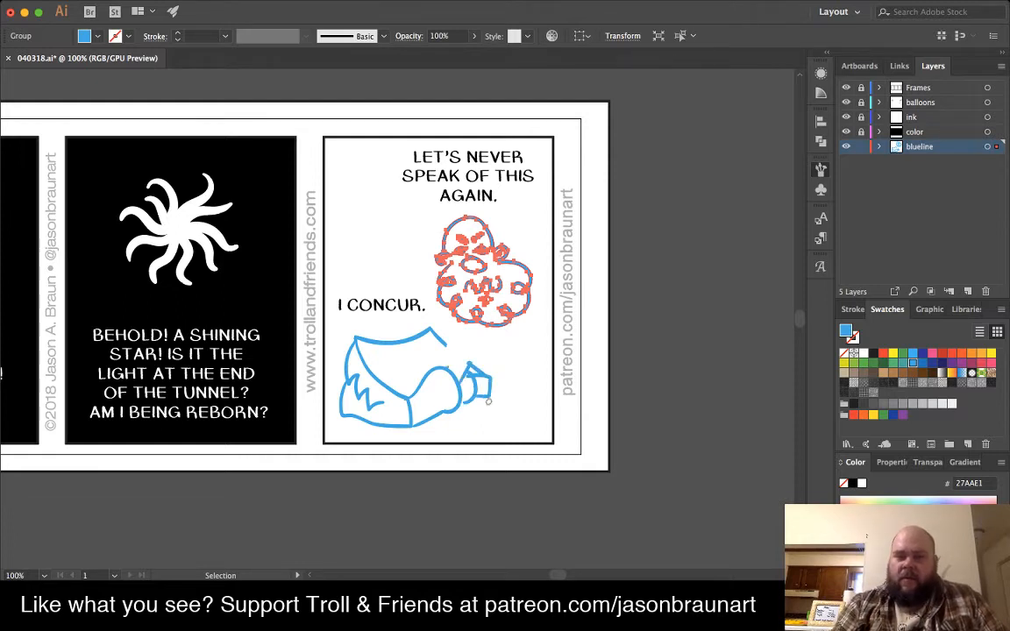
- Move the bearded head sketch slightly higher beneath the upper text in the third panel and remove the old foot strokes beside the chest
key("v")
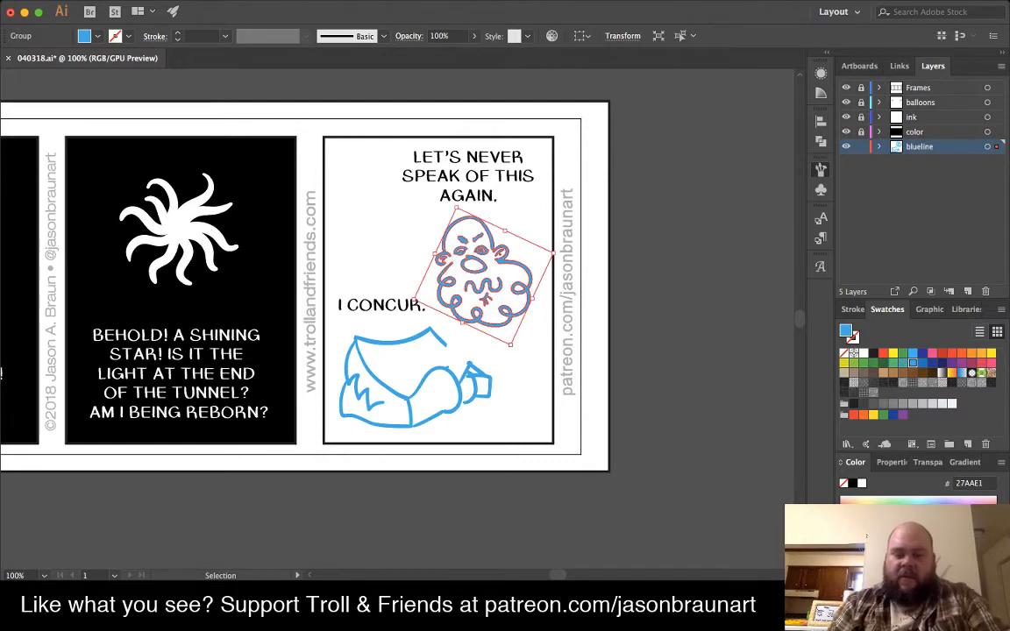
left_click_drag(481, 270, 477, 278)
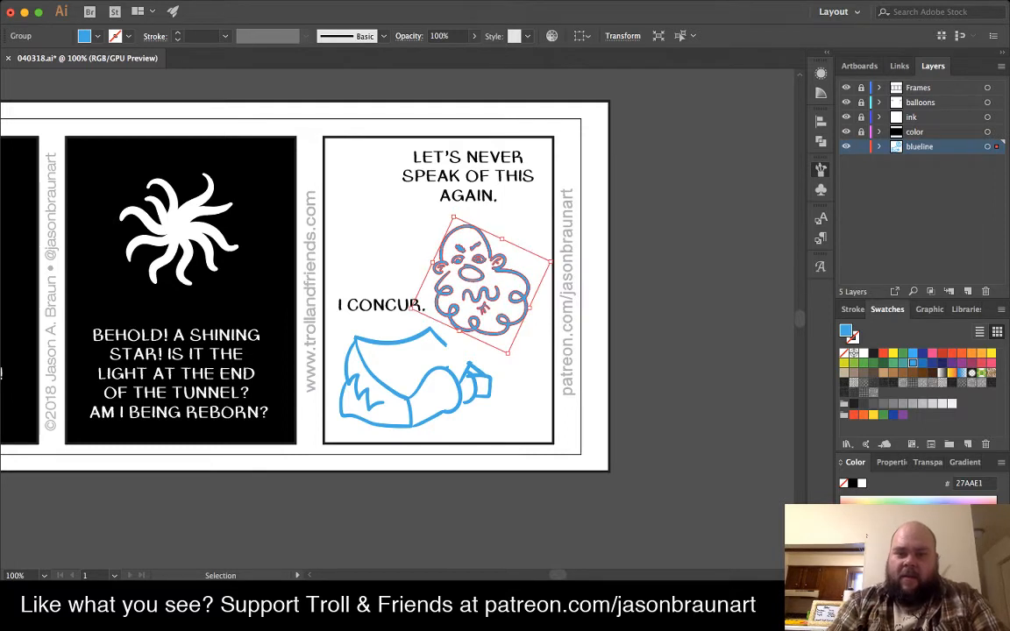
key("ctrl+z")
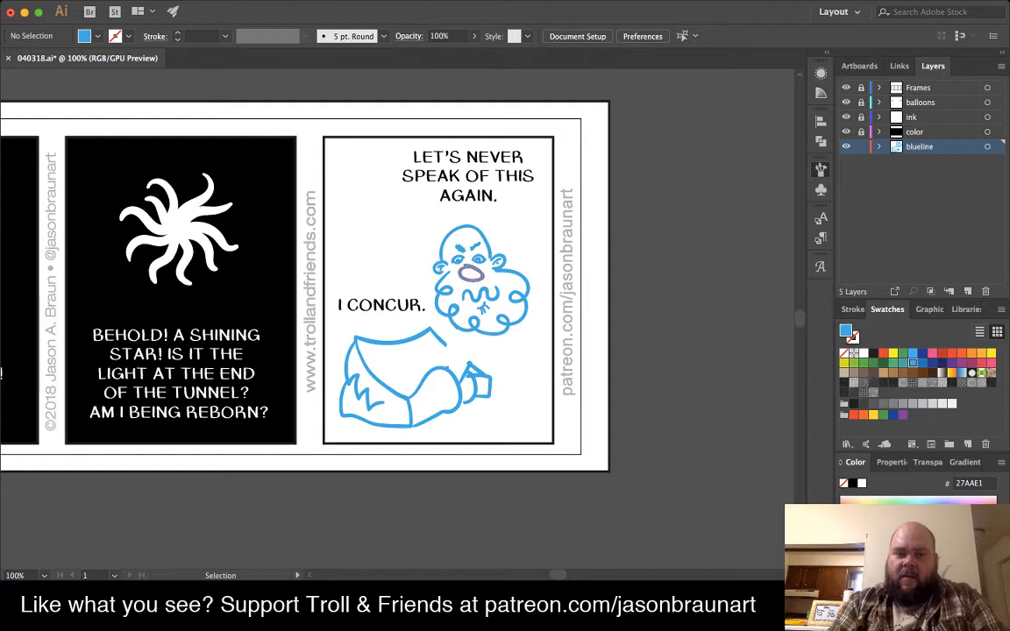
key("ctrl+shift+z")
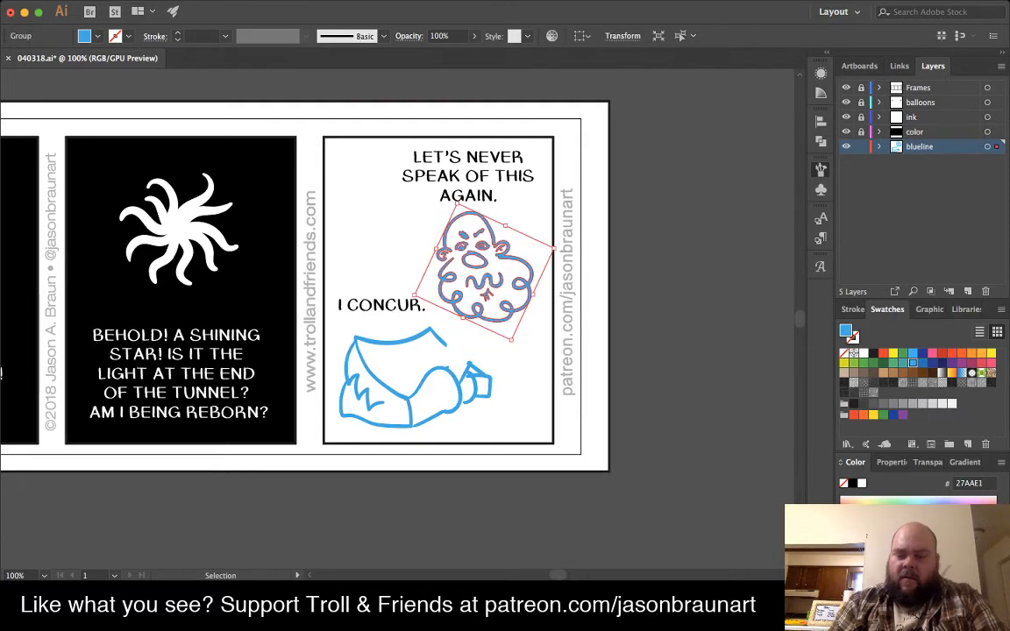
key("ctrl+z")
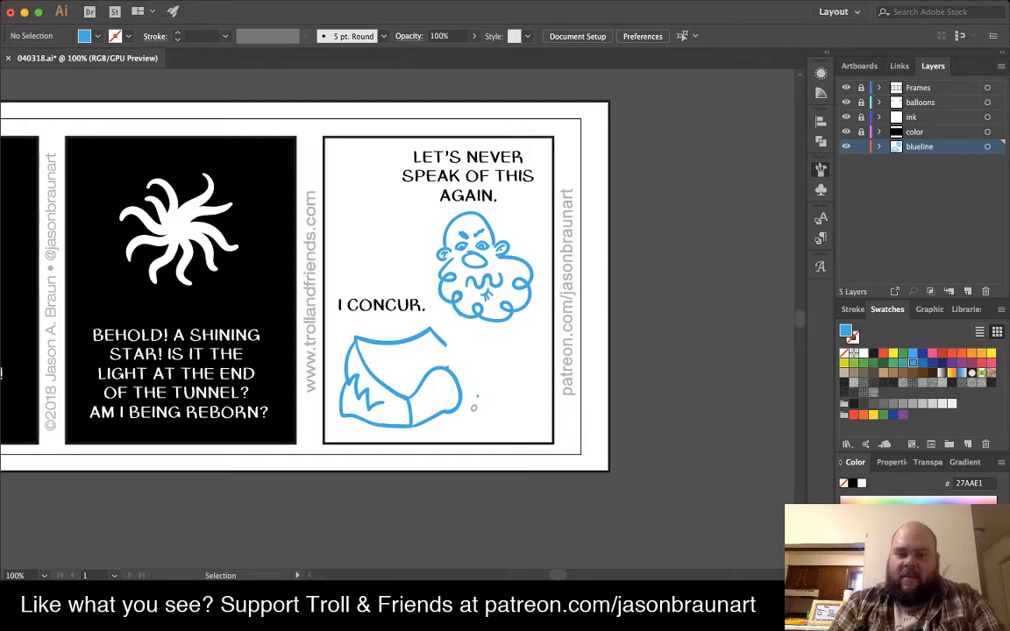
left_click_drag(469, 391, 480, 403)
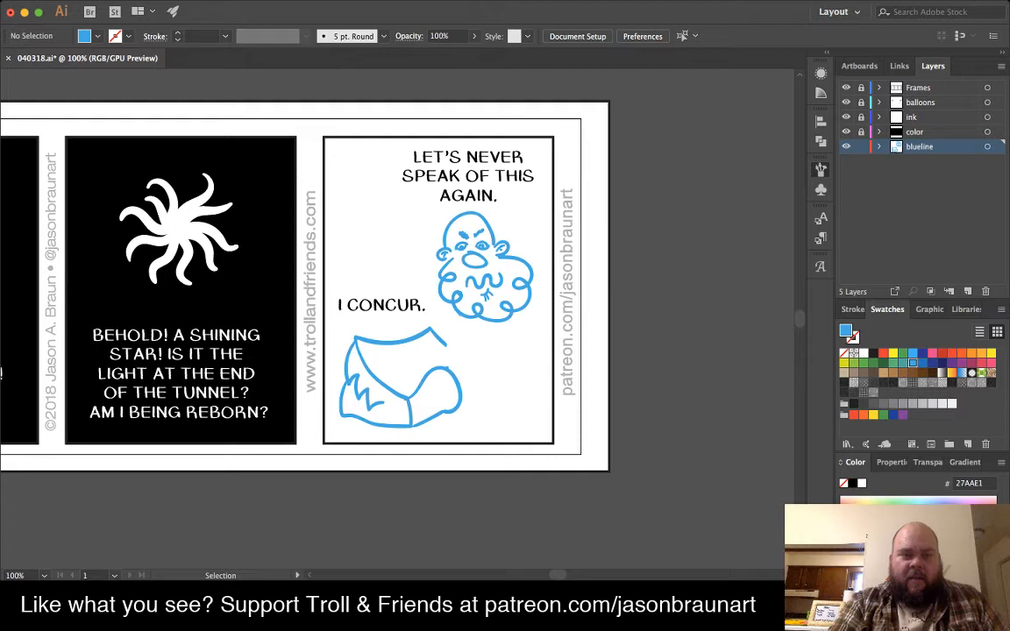
- Sketch the bearded character's torso, crossed arms and legs in blue below the beard with the Blob Brush, joining the chest sketch
key("shift+b")
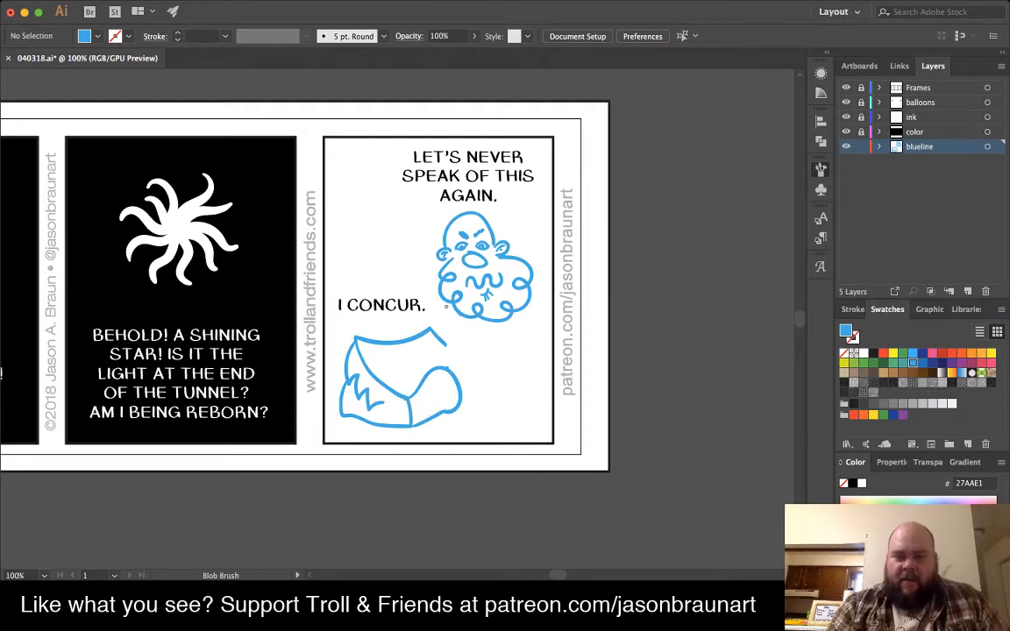
mouse_move(445, 303)
left_mouse_down()
mouse_move(450, 350)
mouse_move(502, 348)
mouse_move(486, 333)
mouse_move(469, 349)
mouse_move(484, 336)
left_mouse_up()
mouse_move(468, 331)
left_mouse_down()
mouse_move(484, 332)
mouse_move(473, 346)
mouse_move(535, 330)
left_mouse_up()
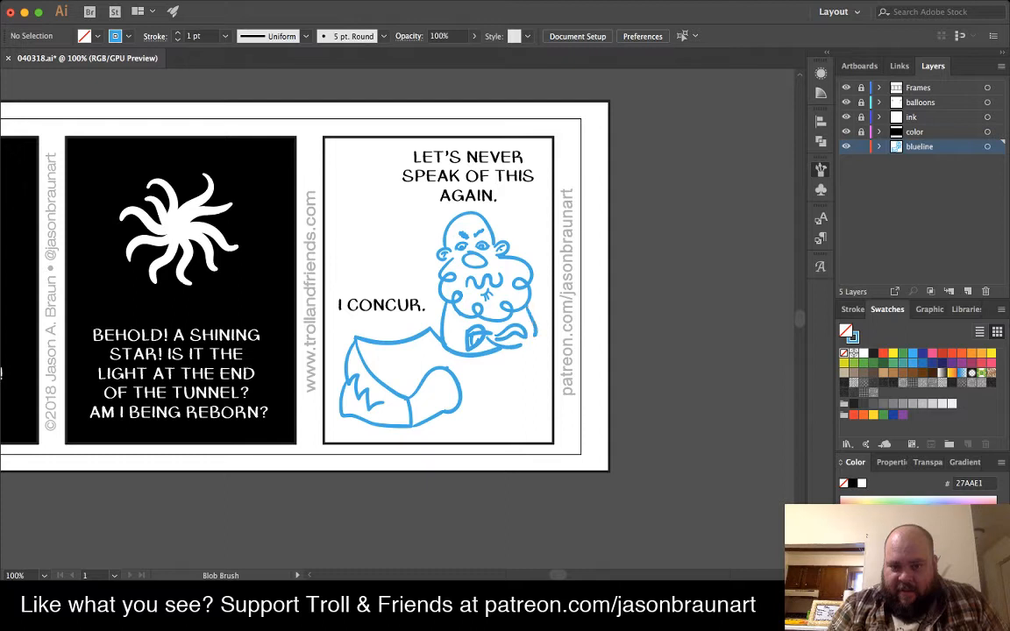
left_click_drag(480, 388, 520, 372)
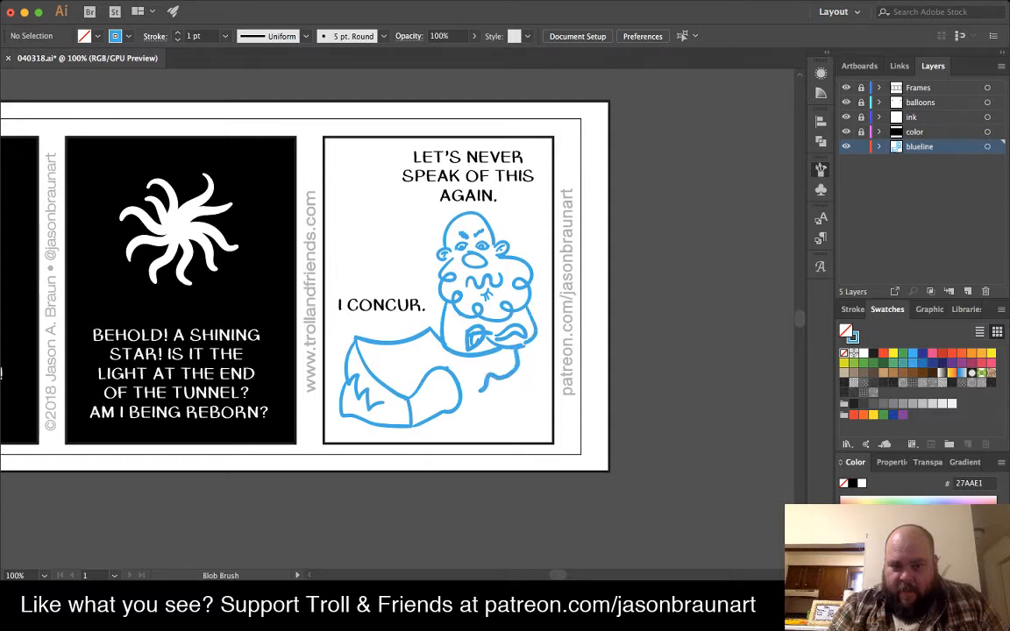
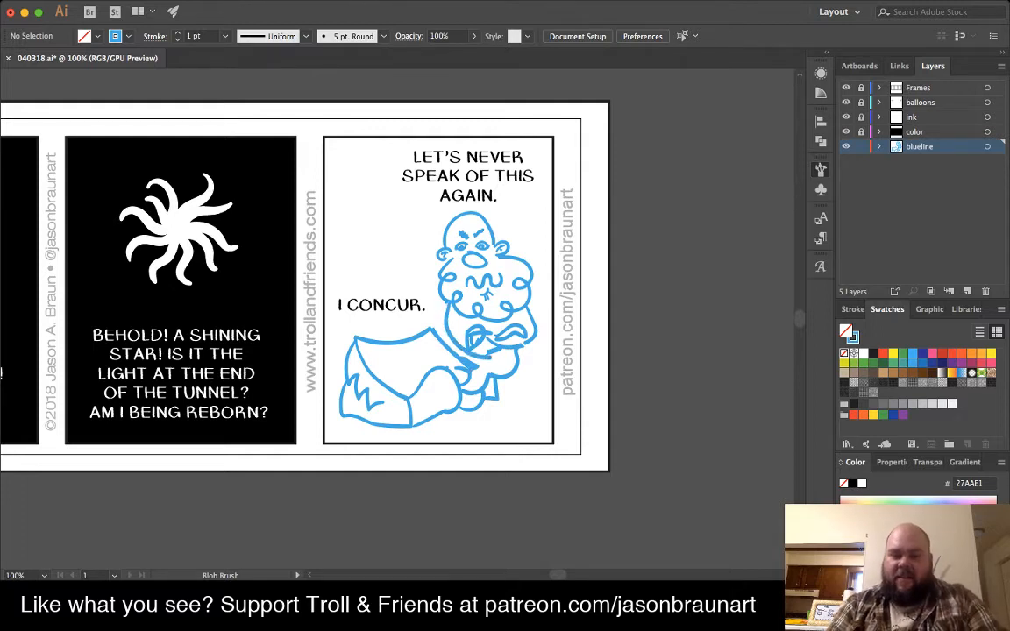
left_click_drag(480, 346, 474, 337)
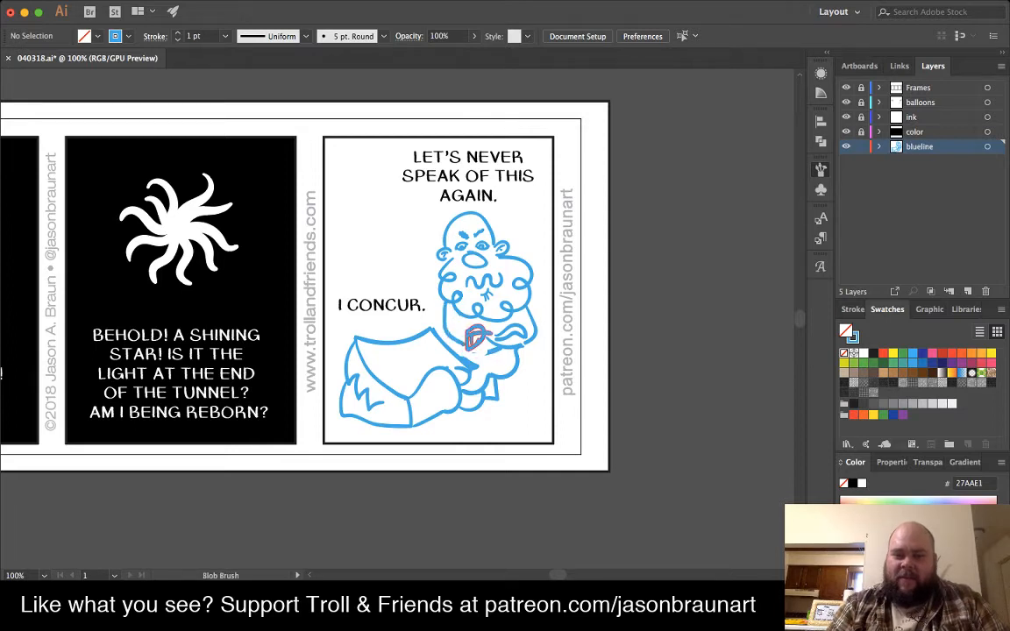
left_click_drag(474, 336, 481, 360)
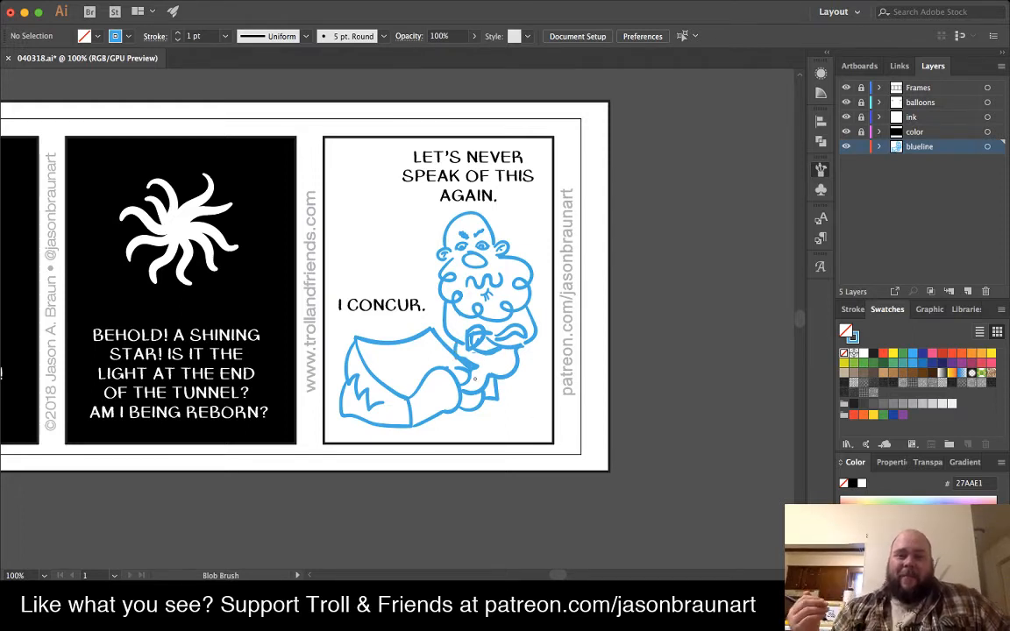
left_click_drag(481, 360, 473, 382)
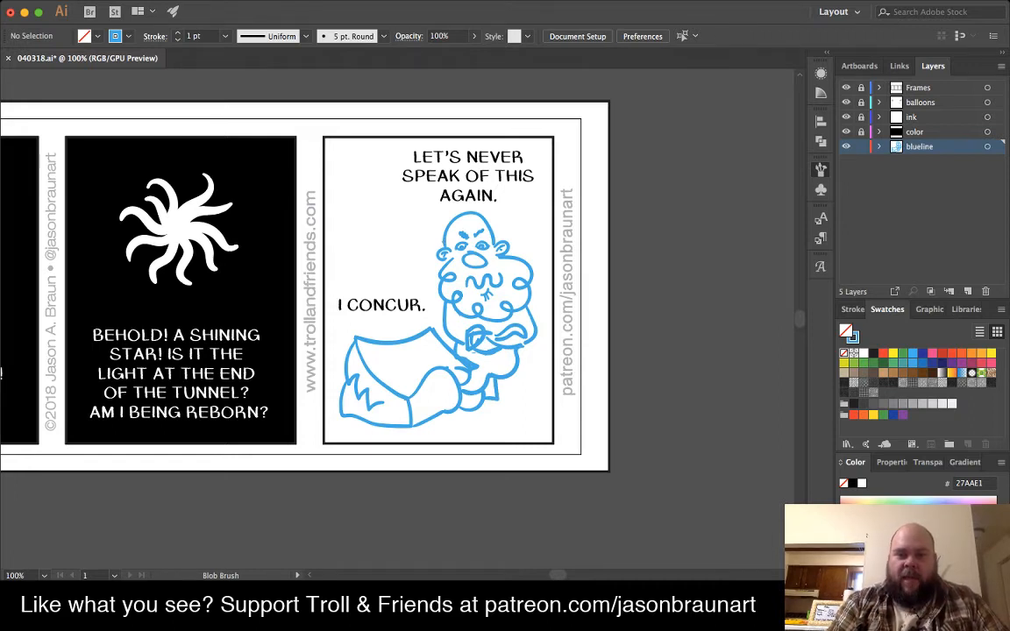
- Sketch a tied hair bun in blue at the back of the character's bald head
left_click_drag(441, 238, 435, 226)
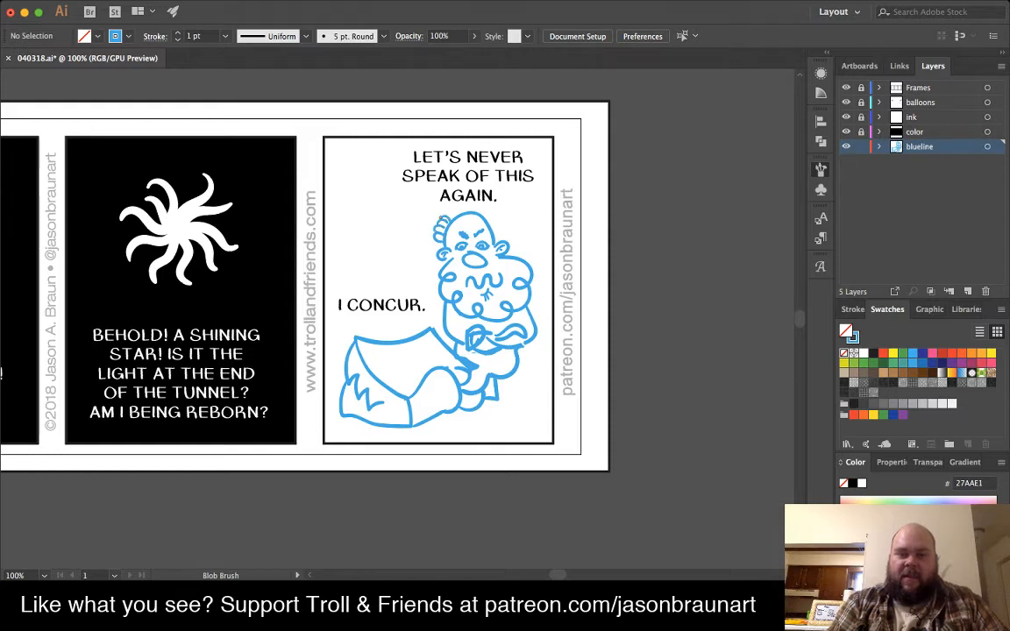
mouse_move(439, 219)
left_mouse_down()
mouse_move(427, 220)
mouse_move(435, 238)
left_mouse_up()
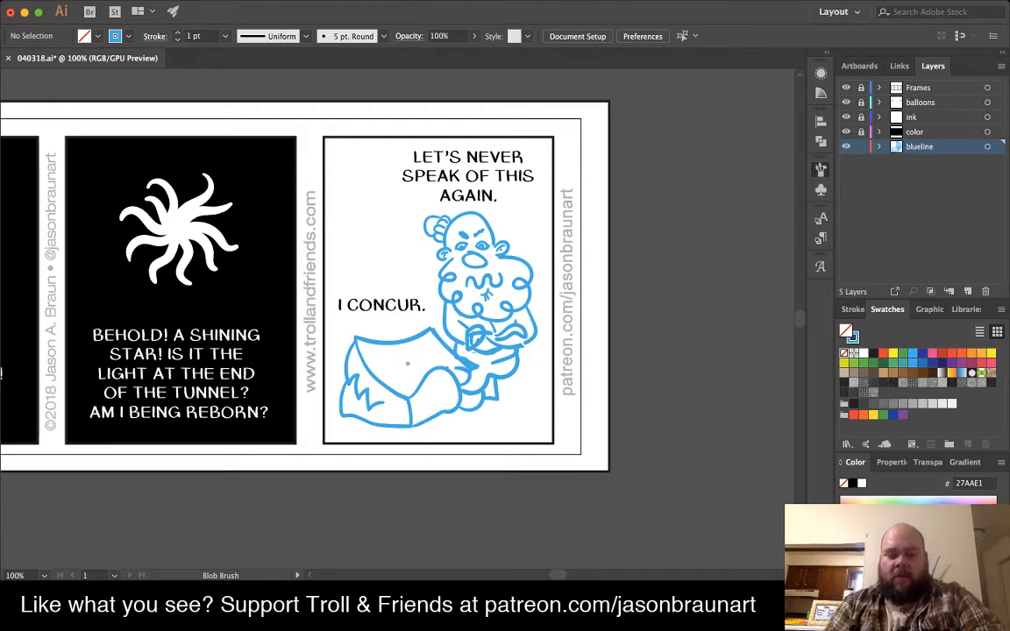
key("v")
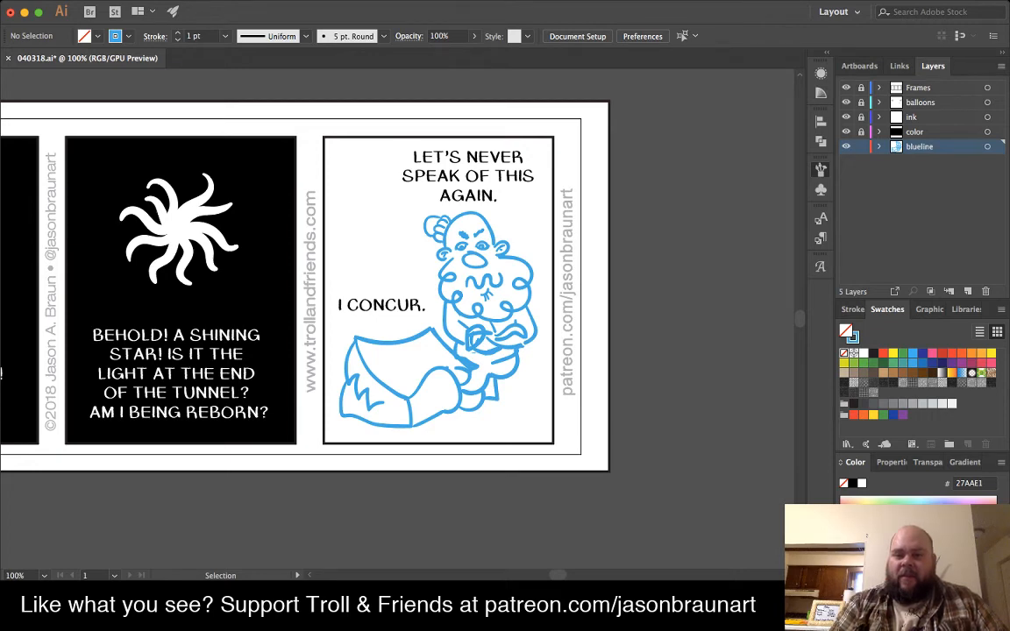
key("shift+b")
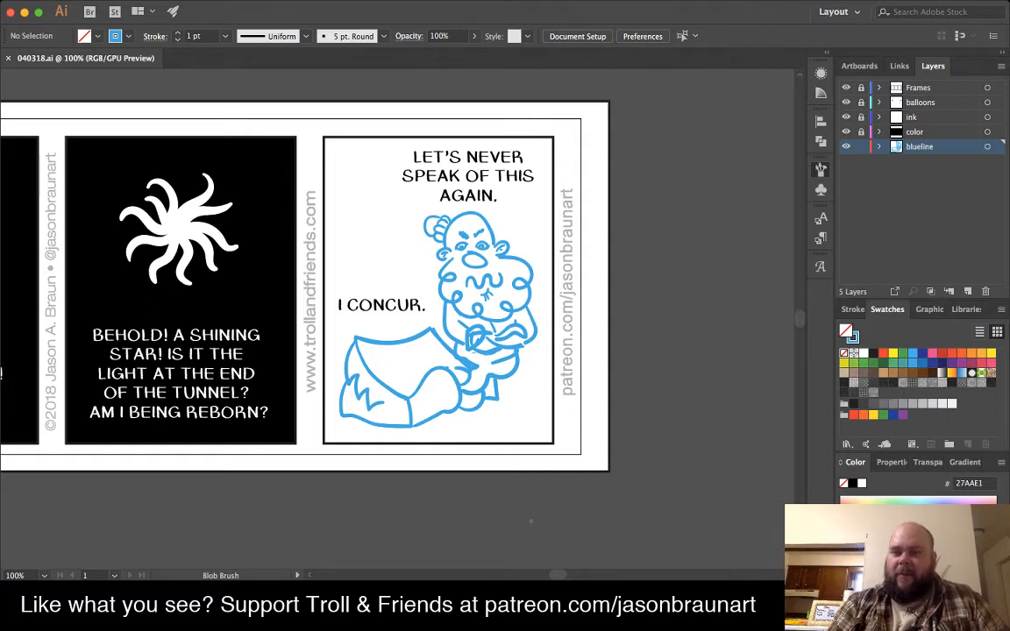
- Lock the blueline layer and make the ink layer active and unlocked for drawing
left_click(861, 147)
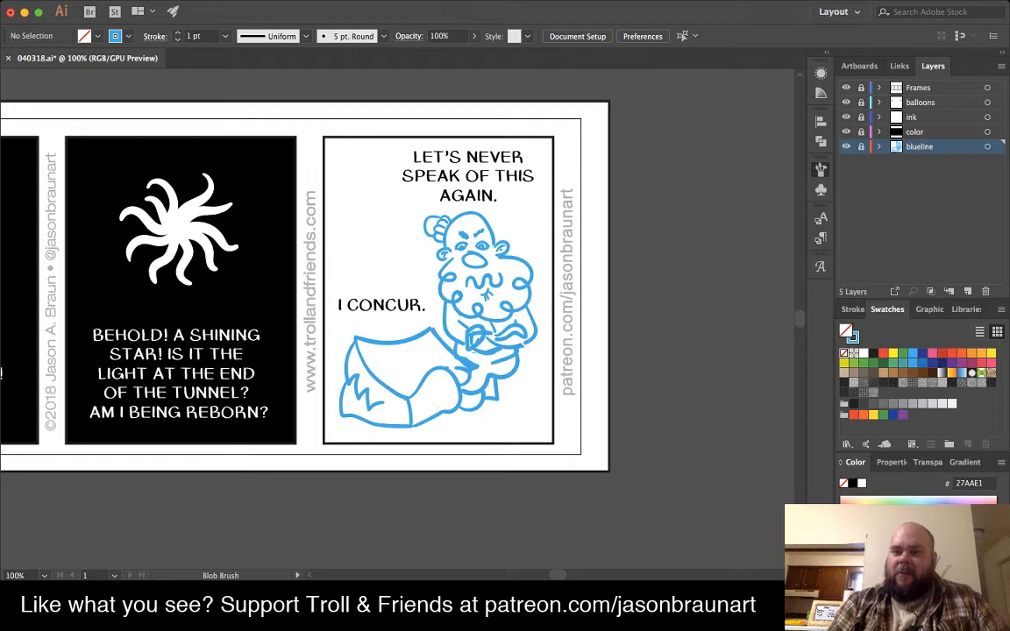
left_click(938, 116)
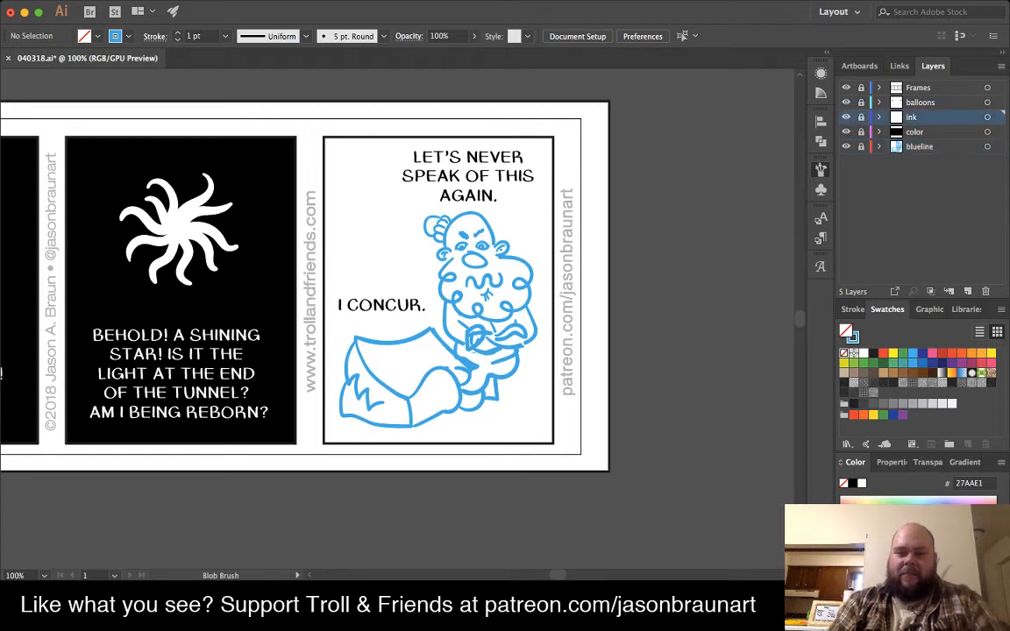
key("space")
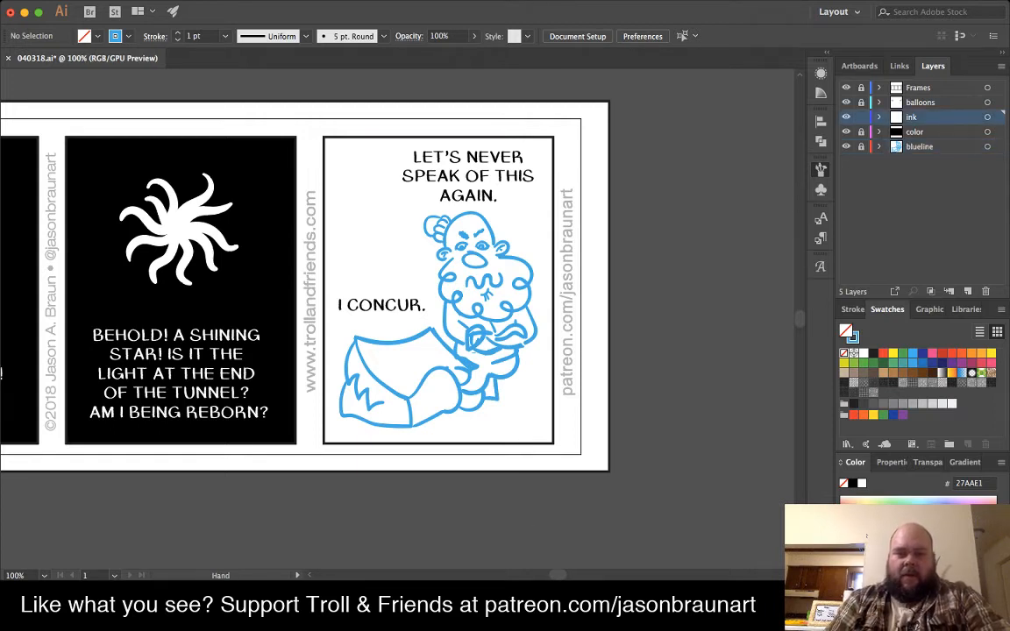
left_click_drag(410, 309, 770, 316)
scroll(397, 289, "right", 6)
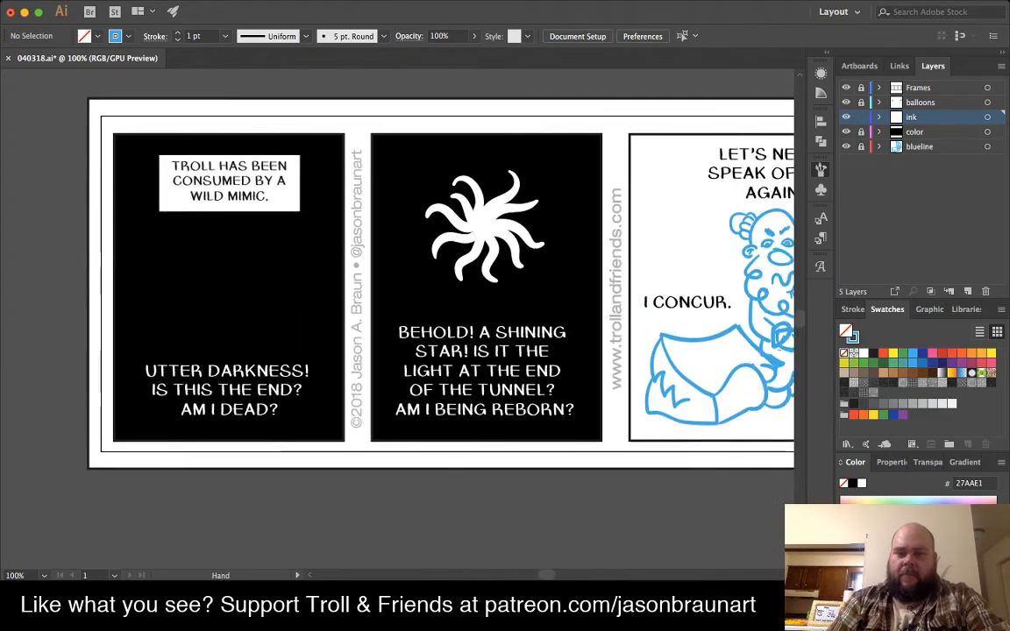
scroll(373, 298, "right", 4)
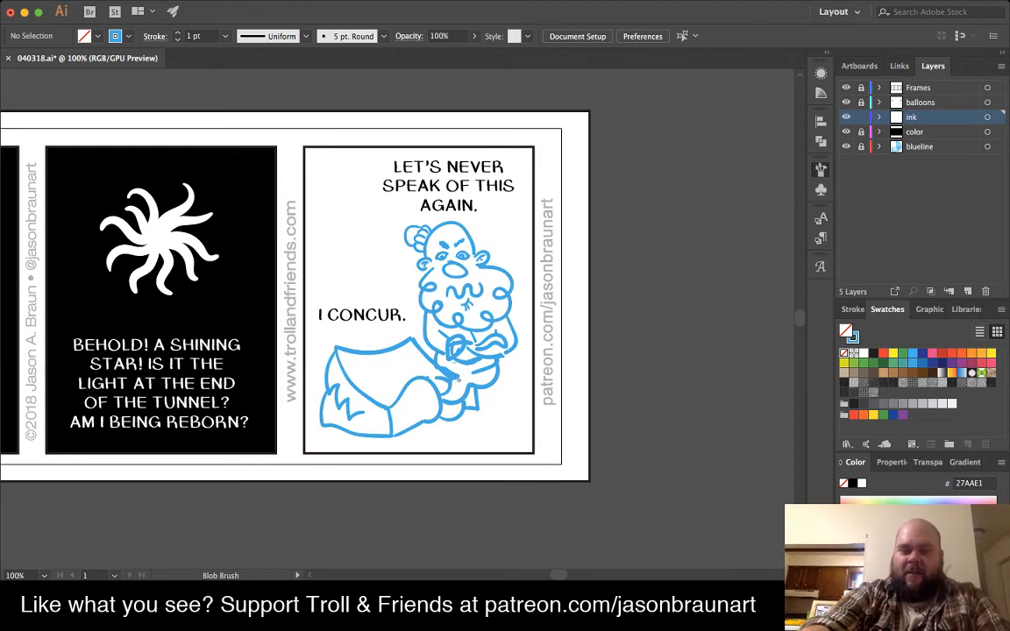
- Reset the drawing colours to the default black stroke and ink the character's left-hand ear over the blueline with the Blob Brush
key("space")
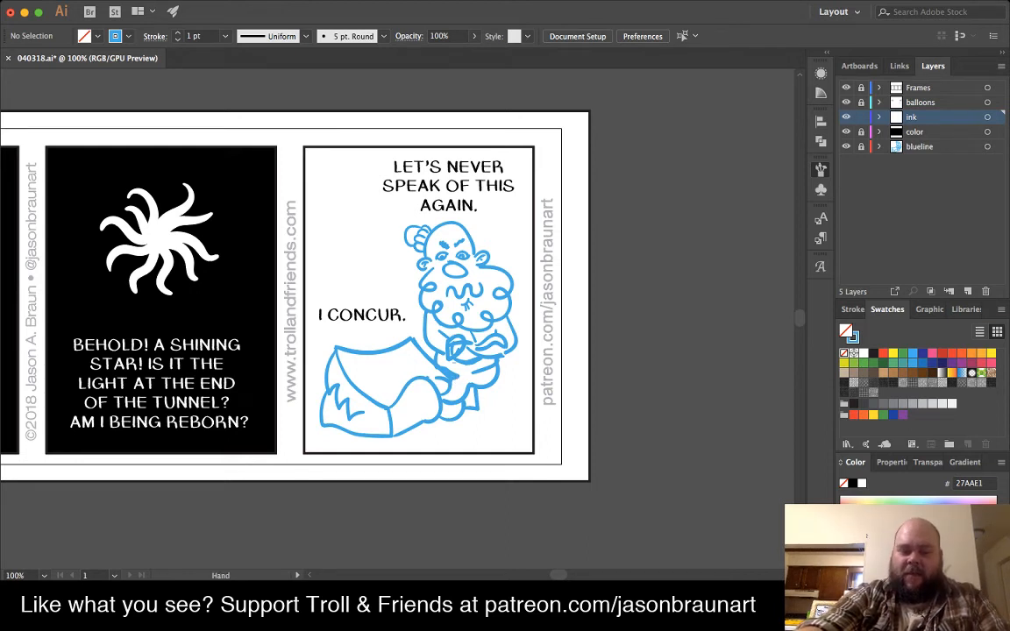
key("plus")
key("super+equal")
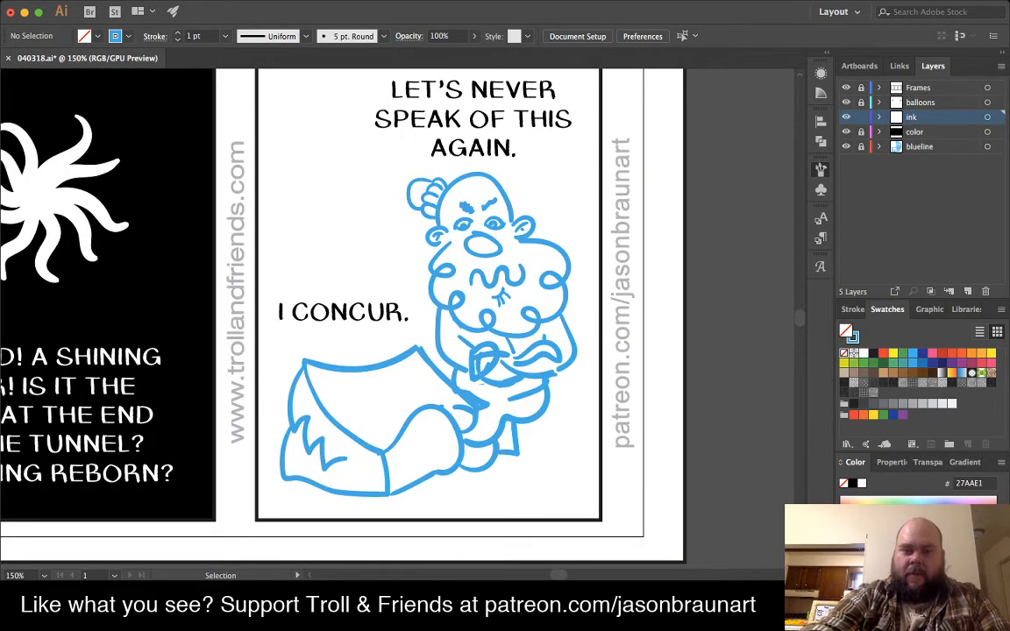
key("super+equal")
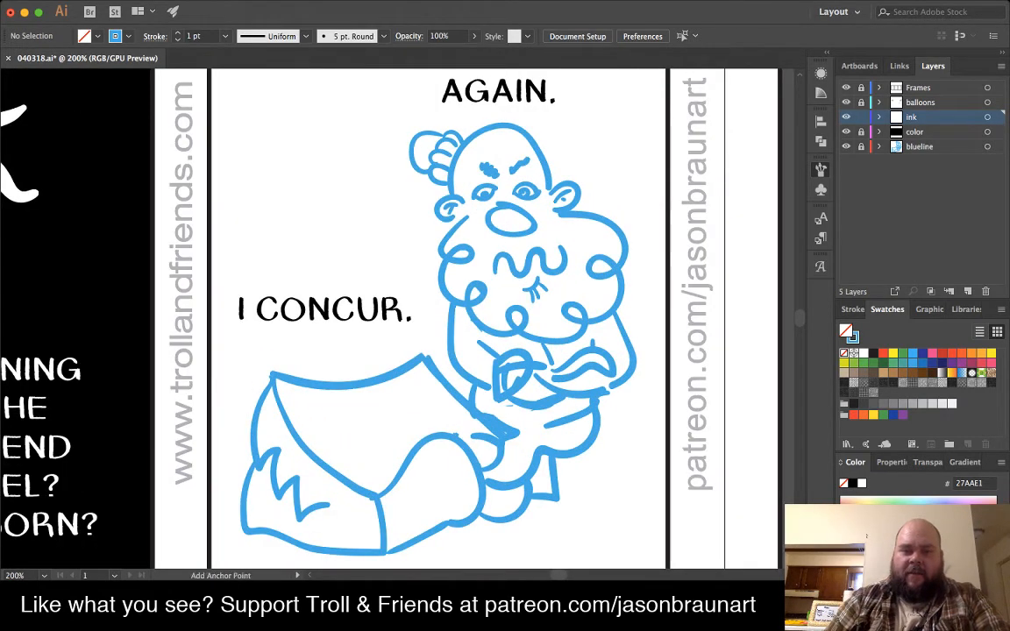
left_click_drag(421, 316, 342, 331)
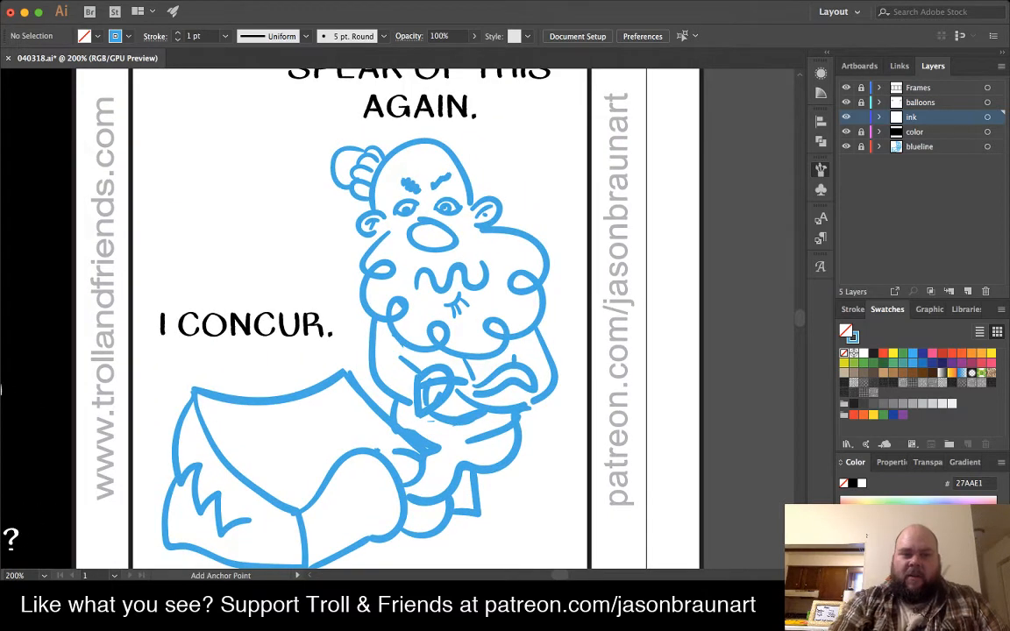
key("shift+b")
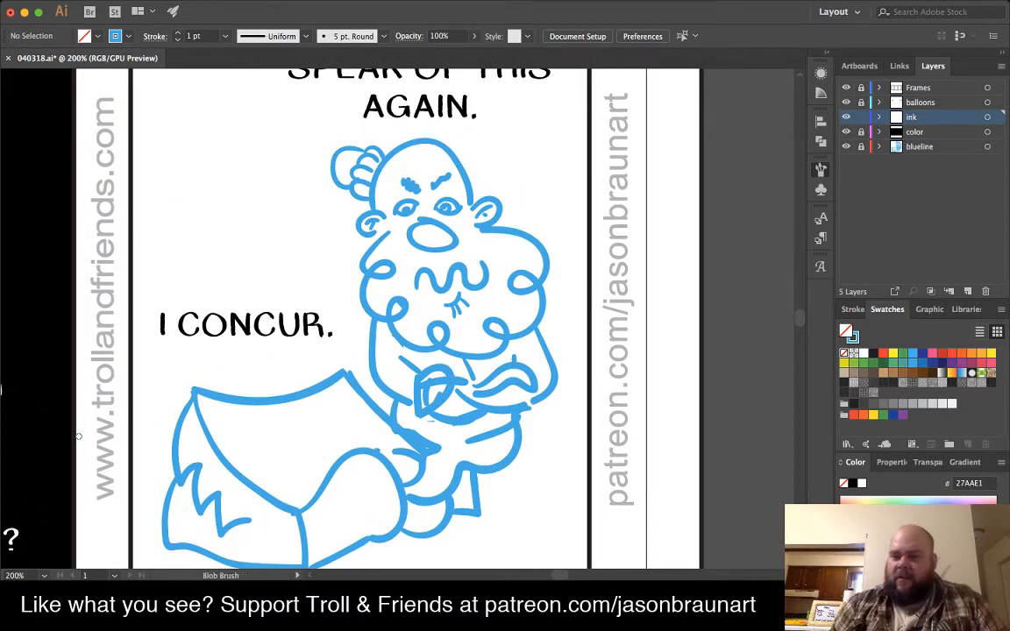
key("d")
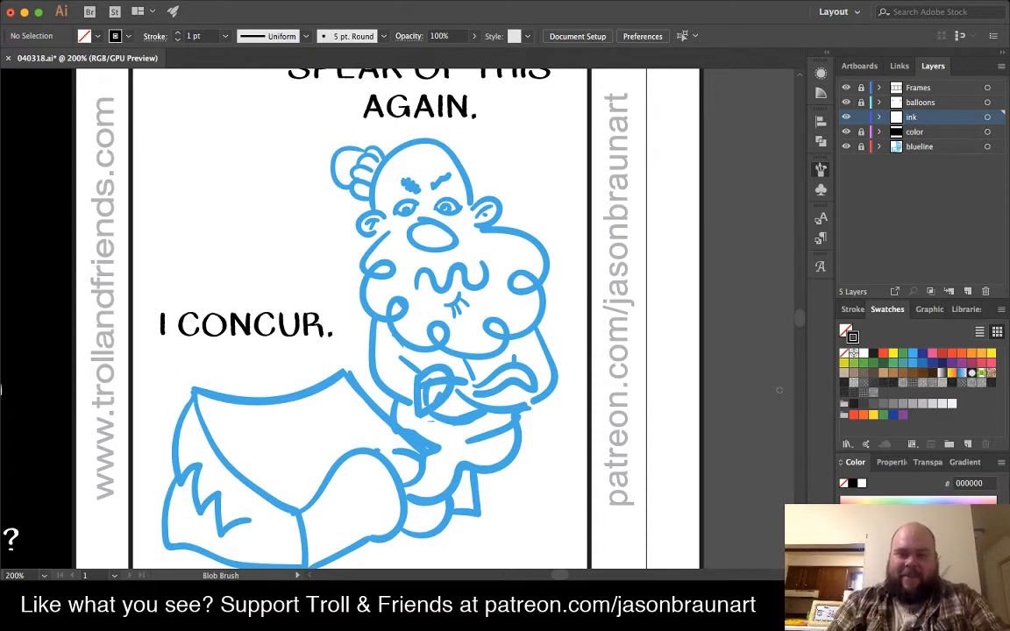
key("space")
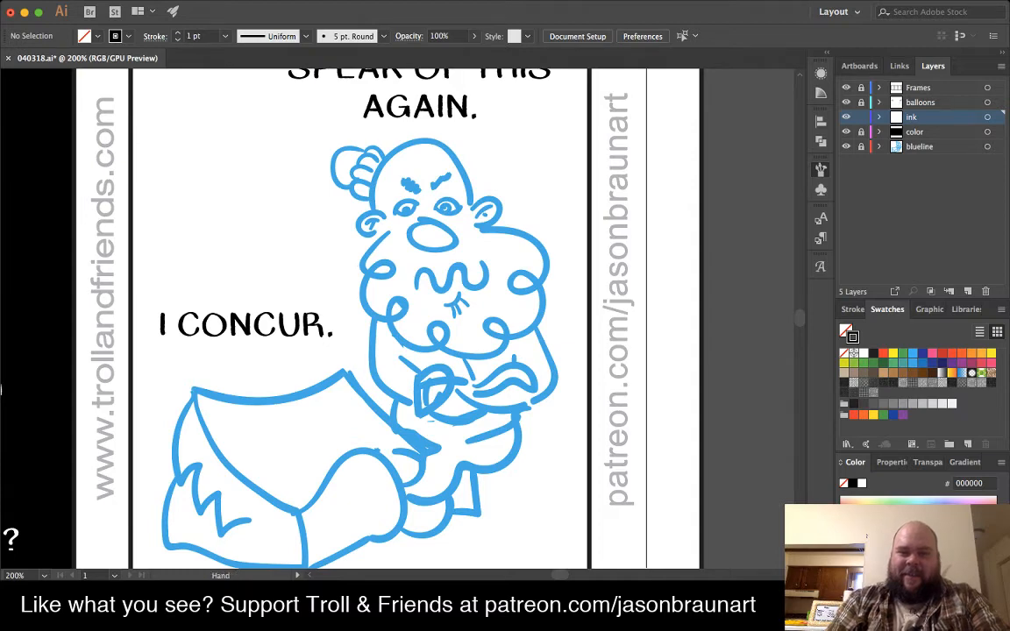
left_click_drag(394, 333, 378, 312)
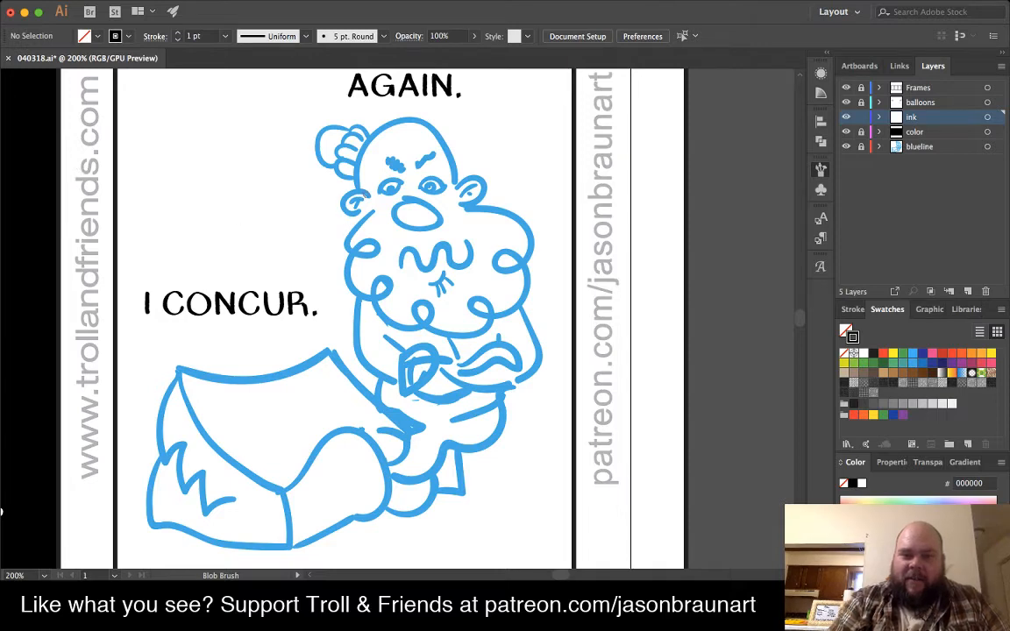
mouse_move(364, 192)
left_mouse_down()
mouse_move(351, 187)
mouse_move(361, 216)
left_mouse_up()
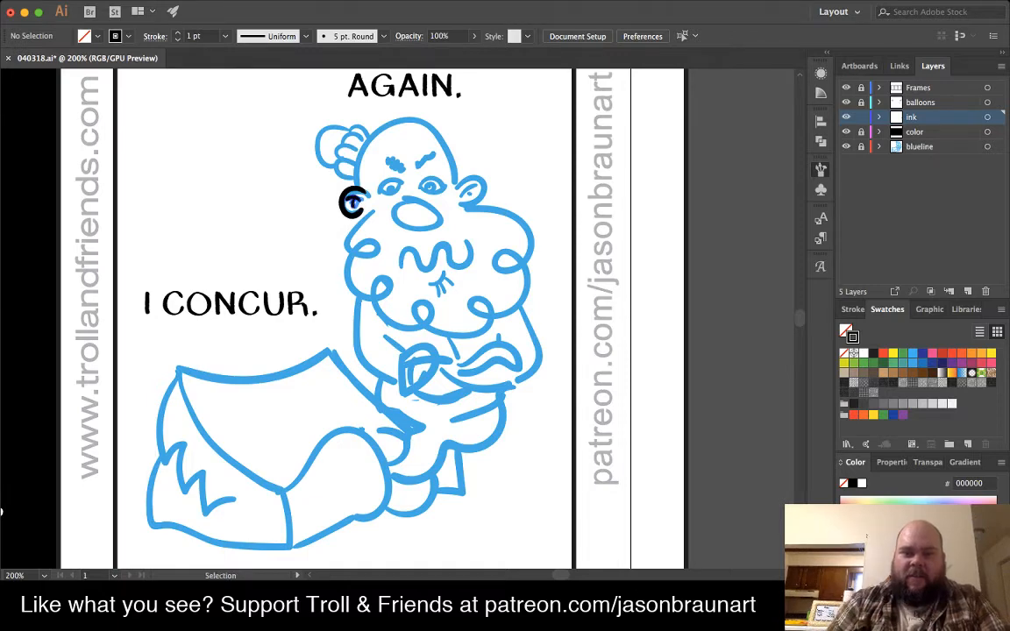
- Ink the dome of the bald head in black from ear to ear, try outlining the right-hand ear, and undo that ear stroke
key("super+equal")
left_click_drag(546, 111, 509, 221)
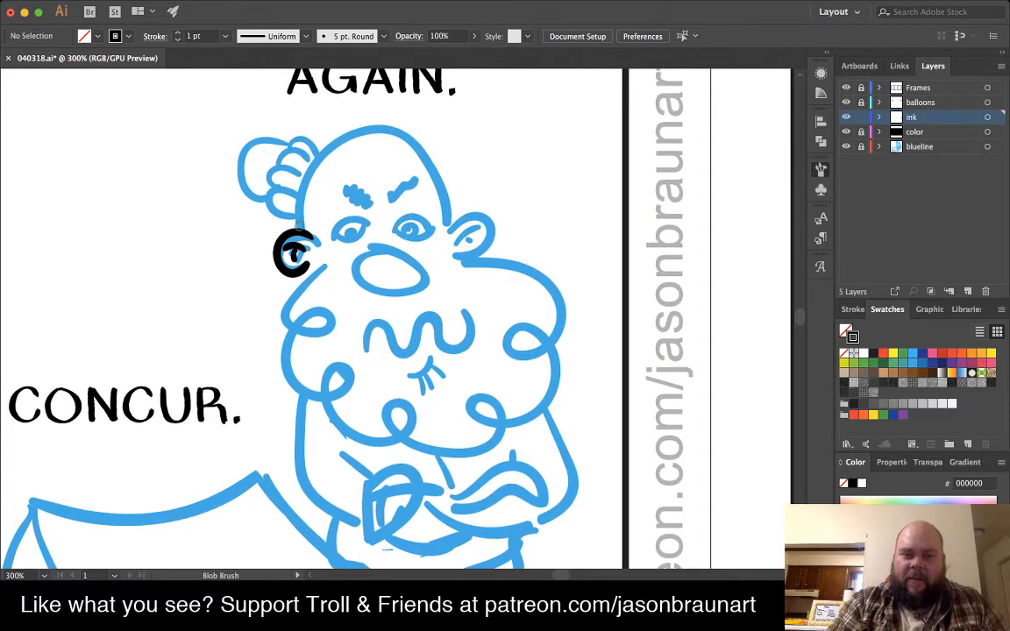
mouse_move(300, 230)
left_mouse_down()
mouse_move(299, 181)
mouse_move(313, 158)
mouse_move(367, 130)
mouse_move(409, 141)
mouse_move(440, 167)
mouse_move(457, 218)
left_mouse_up()
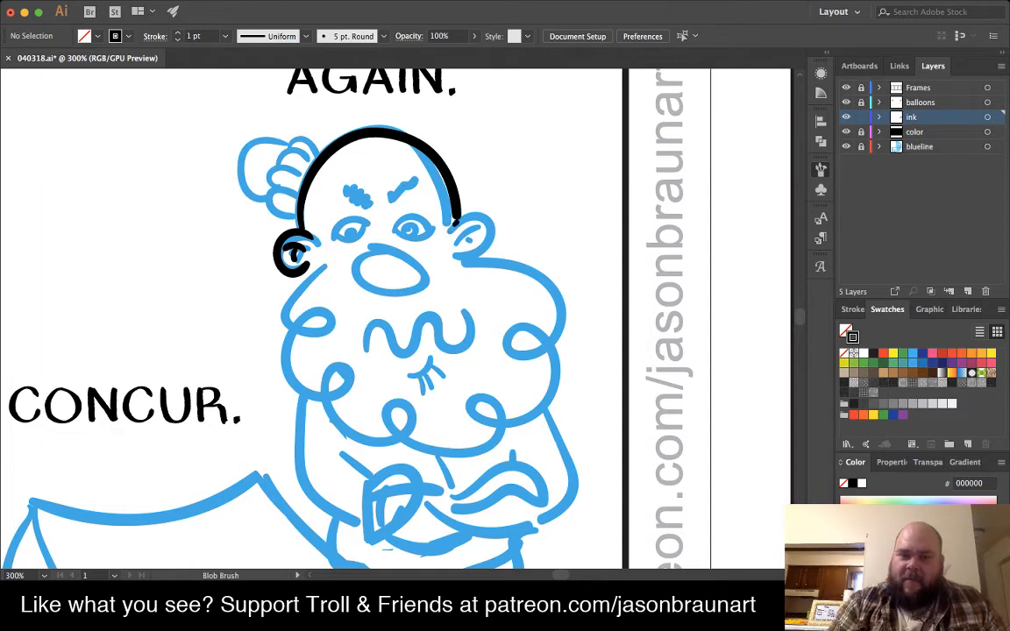
mouse_move(456, 215)
left_mouse_down()
mouse_move(482, 217)
mouse_move(492, 236)
mouse_move(457, 258)
left_mouse_up()
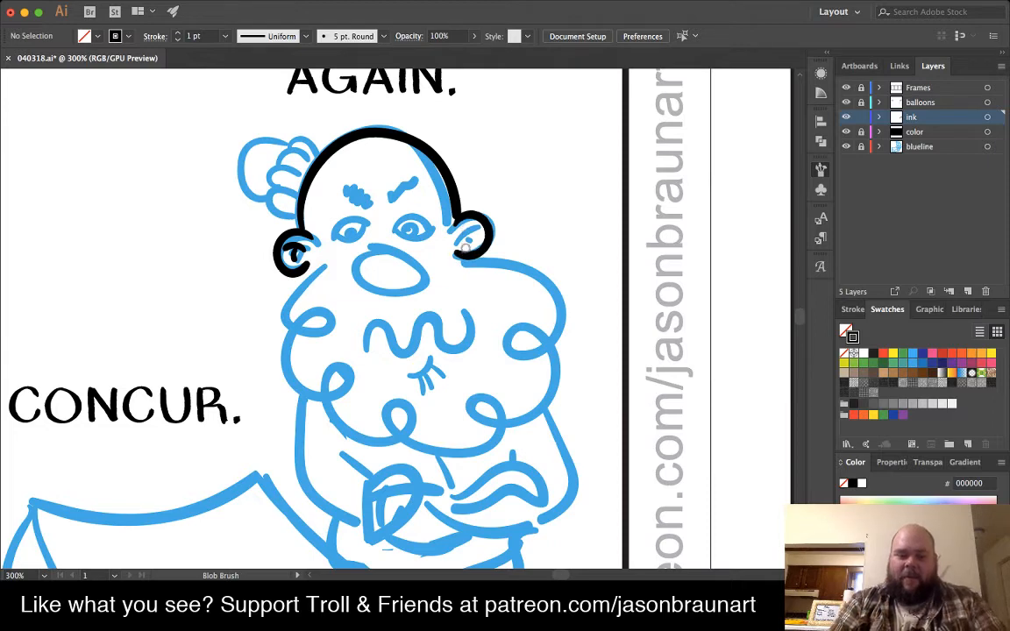
key("super+z")
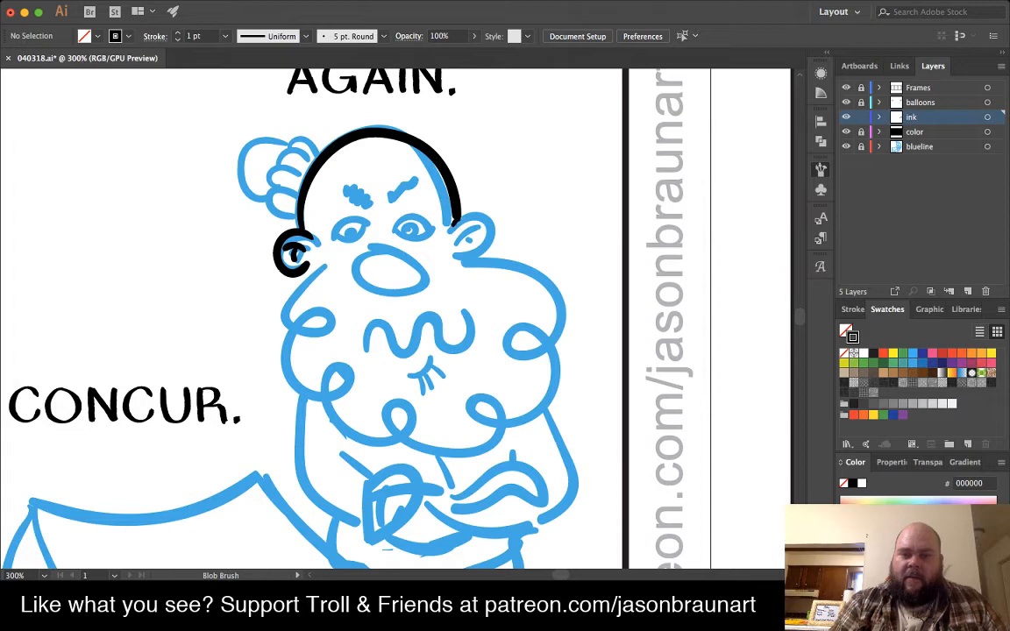
- Ink the bearded character's right-hand ear, both eyes with filled pupils, and the thick angry eyebrows in black over the blueline
mouse_move(452, 215)
left_mouse_down()
mouse_move(475, 214)
mouse_move(486, 233)
mouse_move(470, 249)
mouse_move(461, 229)
left_mouse_up()
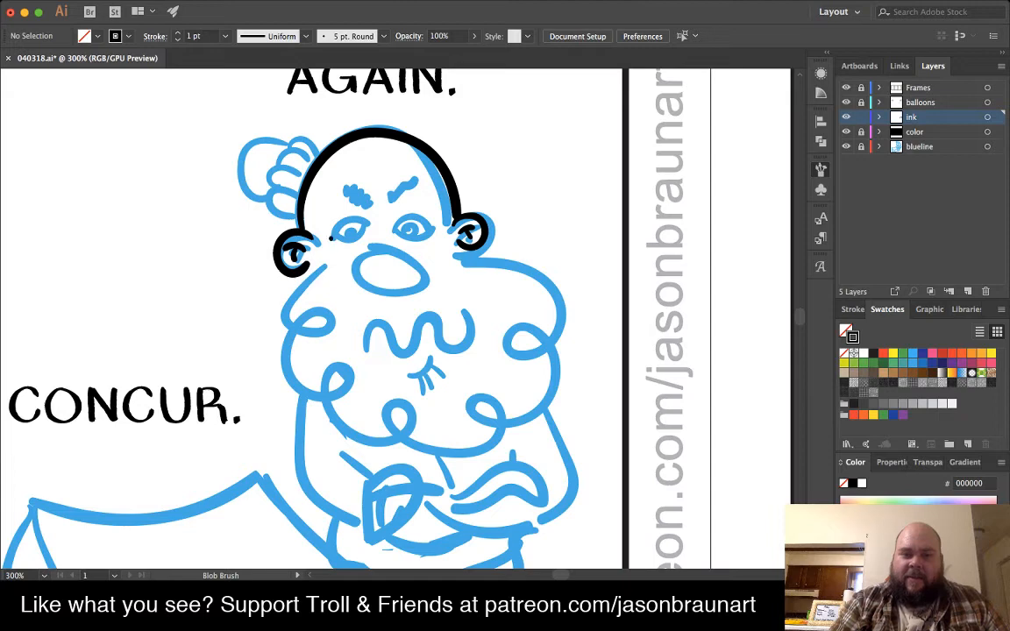
mouse_move(330, 238)
left_mouse_down()
mouse_move(368, 234)
mouse_move(331, 239)
left_mouse_up()
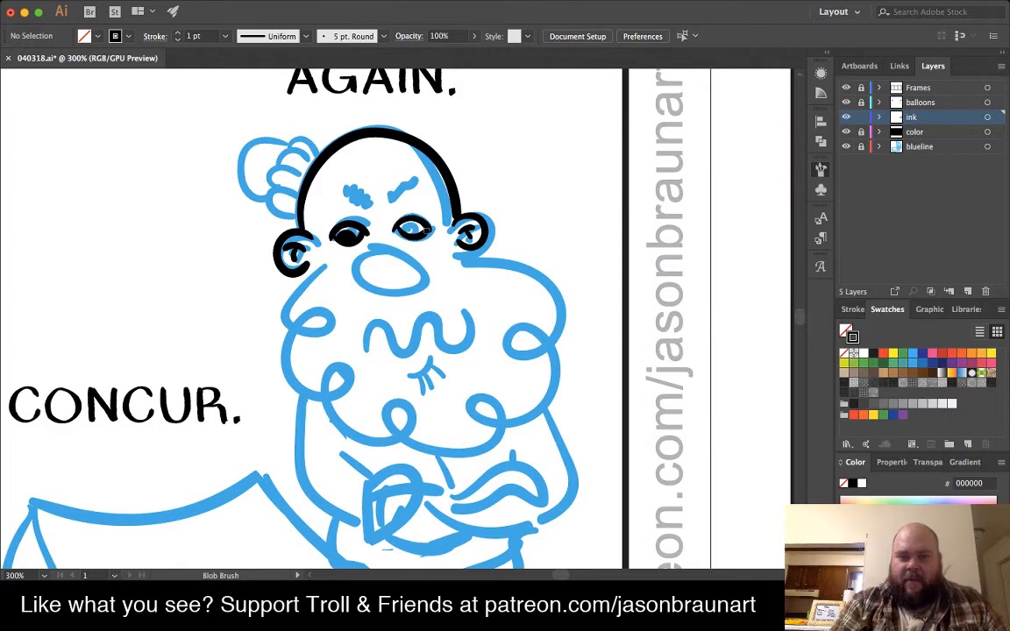
left_click_drag(402, 227, 412, 225)
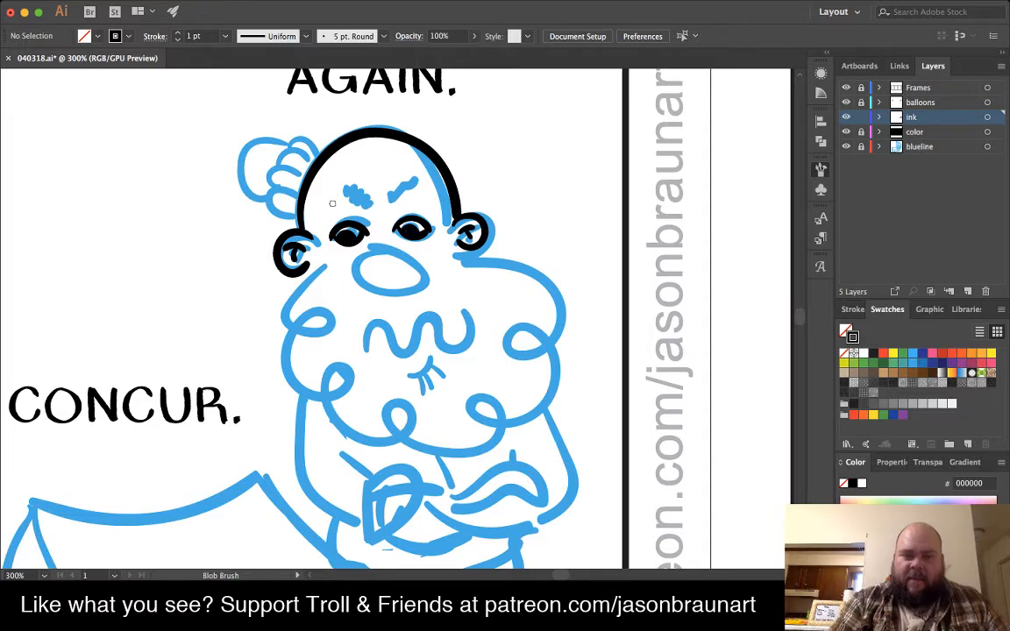
mouse_move(337, 199)
left_mouse_down()
mouse_move(363, 209)
mouse_move(417, 183)
left_mouse_up()
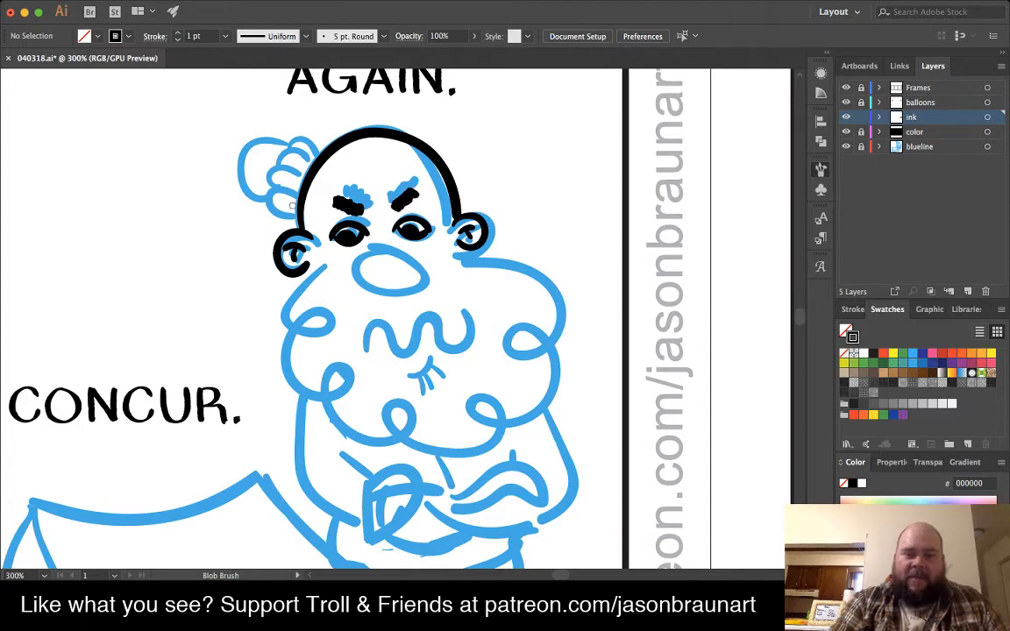
- Ink the hair bun at the back of the head, with its rounded bumps and the first curve behind them
left_click_drag(298, 214, 270, 195)
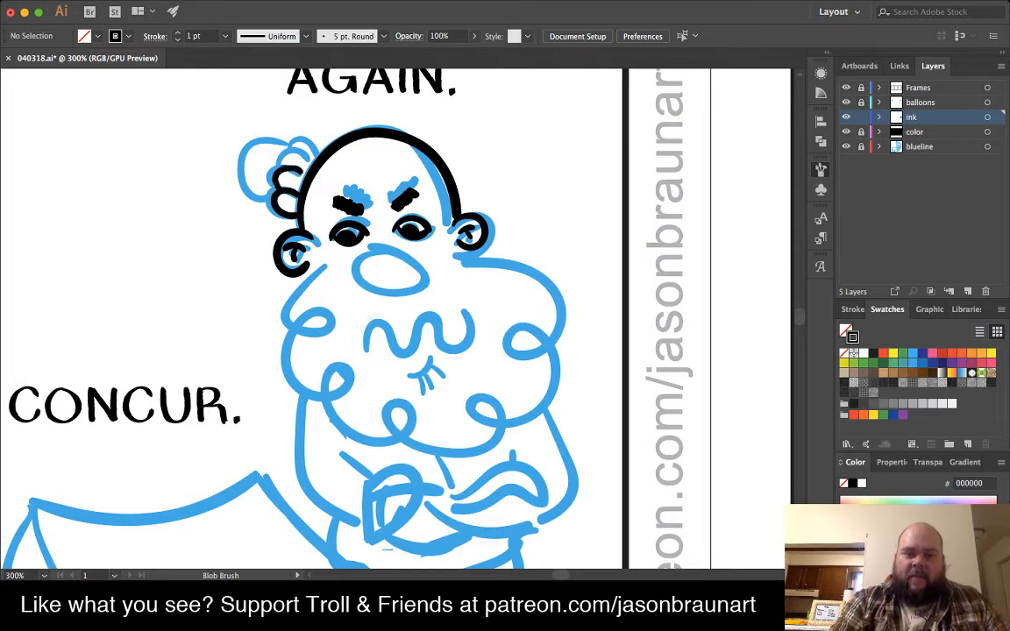
left_click_drag(277, 176, 312, 147)
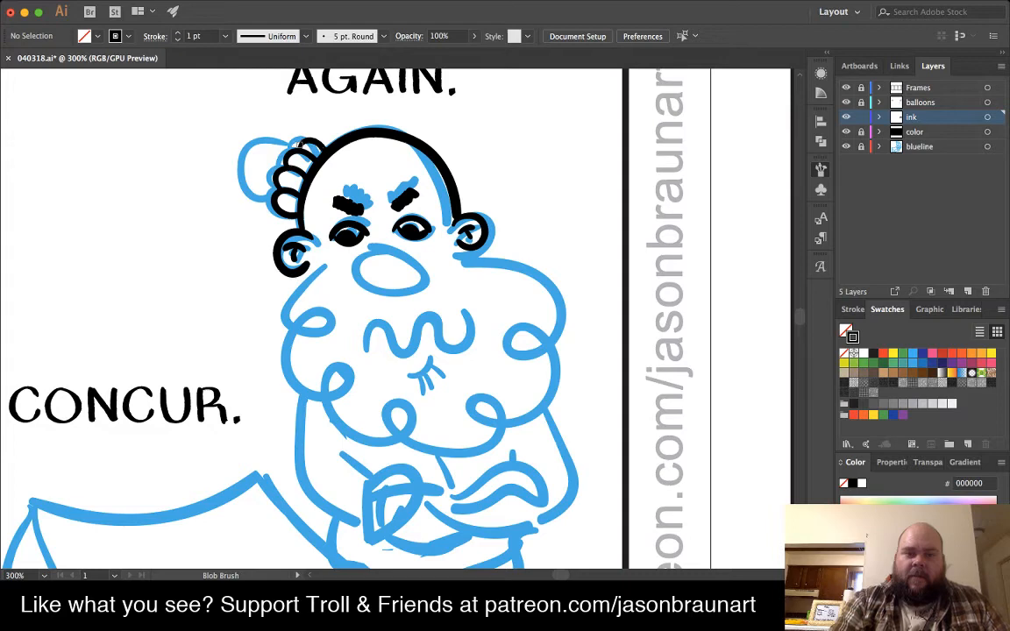
mouse_move(298, 140)
left_mouse_down()
mouse_move(267, 141)
mouse_move(263, 193)
left_mouse_up()
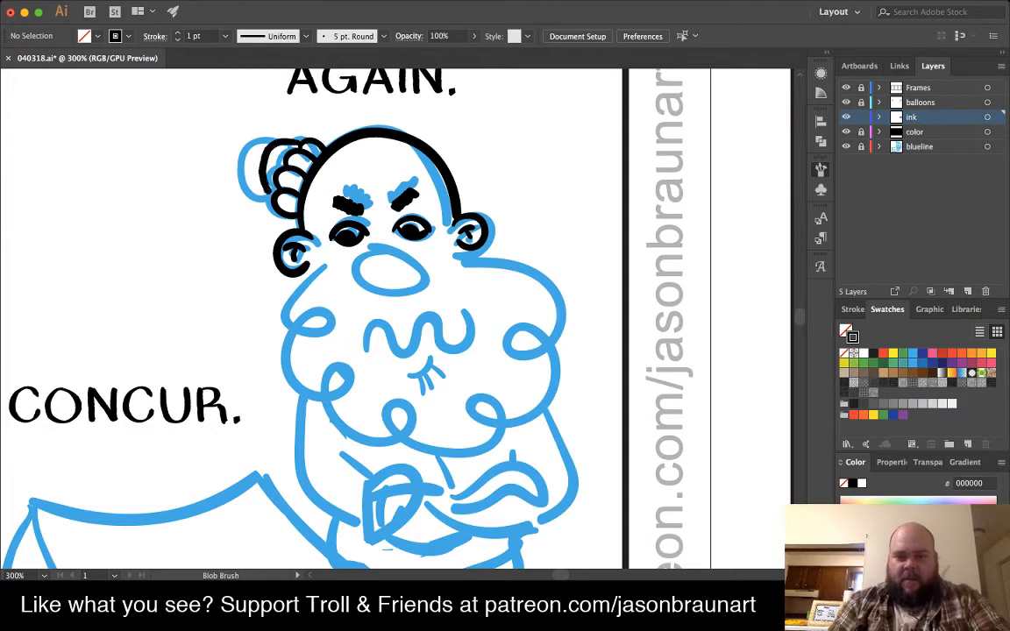
- Ink the oval nose, the wavy mouth line with the small creases below it, and the curly beard outline from ear to ear
scroll(358, 184, "down", 4)
scroll(358, 185, "right", 2)
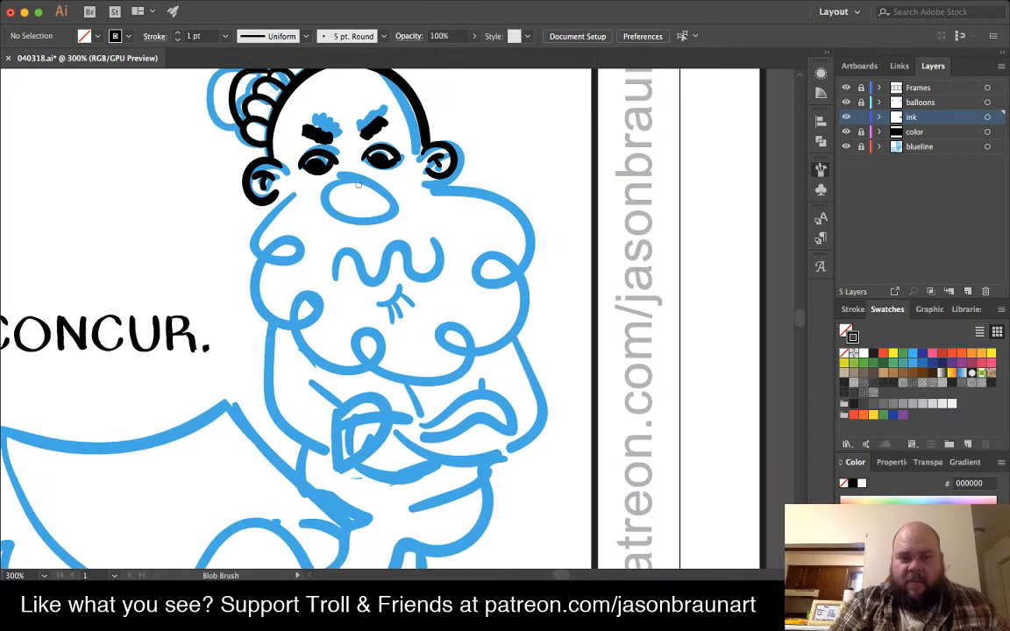
mouse_move(321, 182)
left_mouse_down()
mouse_move(338, 207)
mouse_move(386, 204)
mouse_move(383, 191)
left_mouse_up()
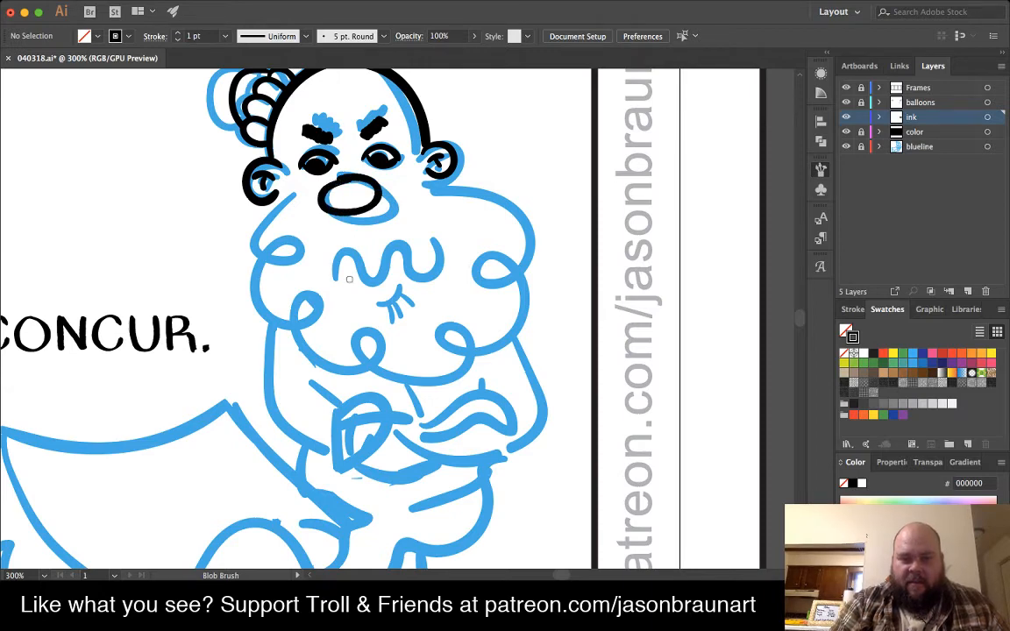
mouse_move(332, 278)
left_mouse_down()
mouse_move(346, 246)
mouse_move(362, 263)
mouse_move(381, 238)
mouse_move(406, 262)
mouse_move(431, 221)
mouse_move(438, 241)
left_mouse_up()
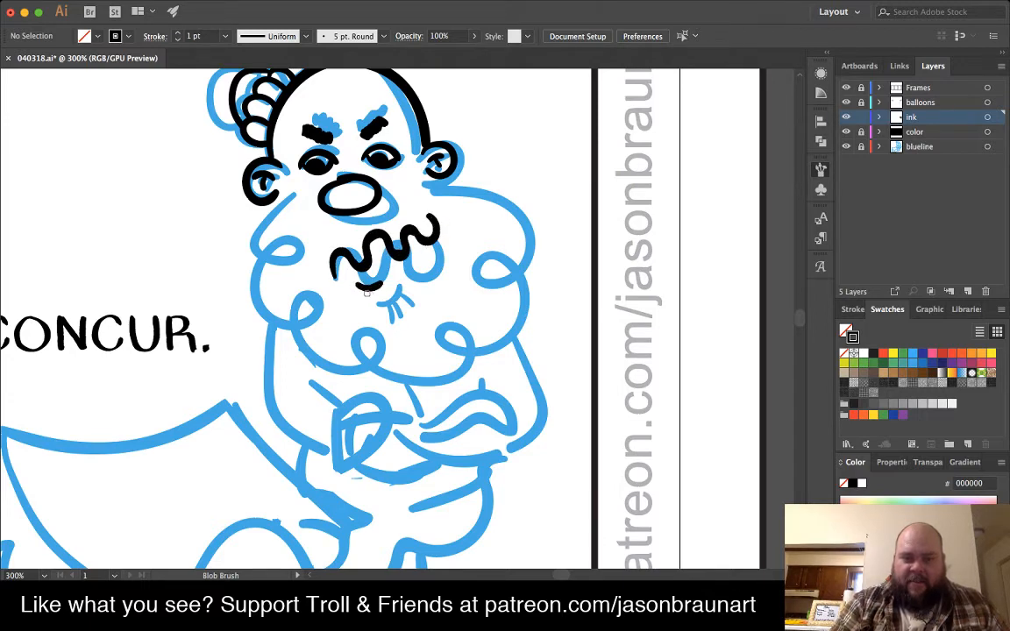
mouse_move(352, 281)
left_mouse_down()
mouse_move(360, 303)
mouse_move(379, 301)
left_mouse_up()
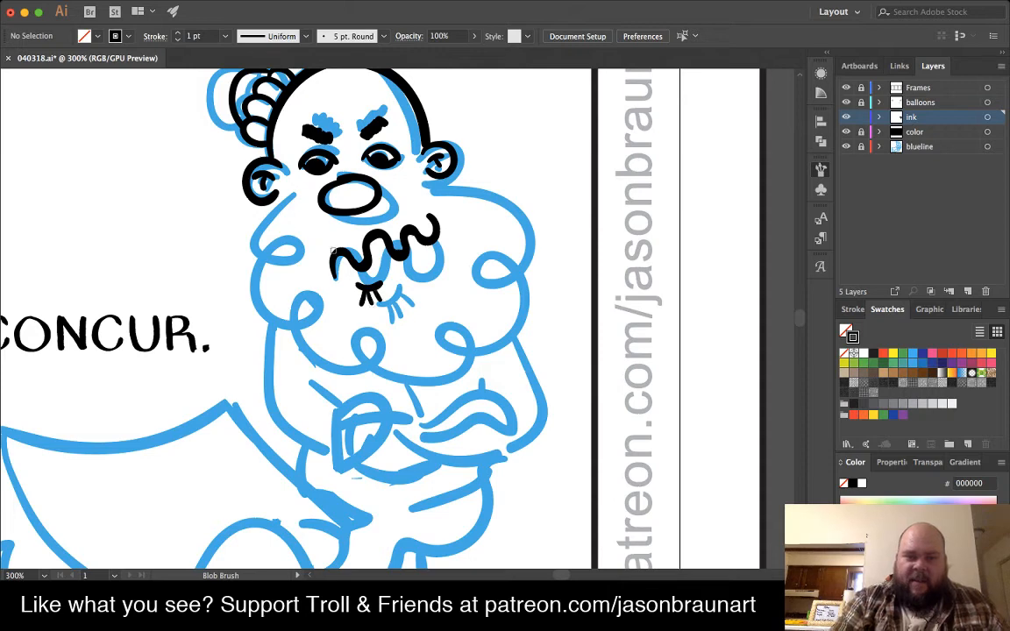
mouse_move(275, 196)
left_mouse_down()
mouse_move(250, 245)
mouse_move(260, 263)
mouse_move(293, 256)
mouse_move(269, 250)
mouse_move(260, 274)
mouse_move(267, 311)
mouse_move(293, 331)
mouse_move(319, 307)
mouse_move(309, 300)
mouse_move(294, 311)
mouse_move(316, 311)
mouse_move(301, 331)
mouse_move(331, 361)
mouse_move(378, 351)
mouse_move(367, 361)
mouse_move(380, 379)
mouse_move(426, 383)
mouse_move(461, 359)
mouse_move(455, 335)
mouse_move(443, 342)
mouse_move(443, 357)
mouse_move(464, 359)
mouse_move(494, 342)
mouse_move(505, 320)
mouse_move(501, 279)
mouse_move(475, 265)
mouse_move(476, 284)
mouse_move(516, 256)
mouse_move(495, 213)
mouse_move(427, 179)
left_mouse_up()
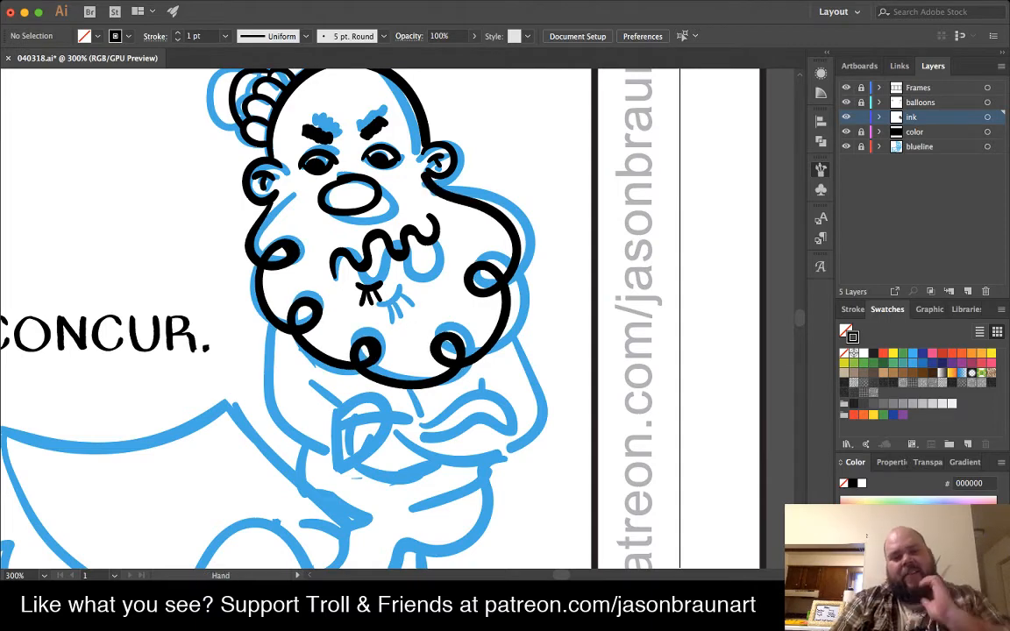
- Ink the left-hand arm with its elbow crease and hand, and the forearm lines crossing beneath the beard
scroll(386, 316, "down", 5)
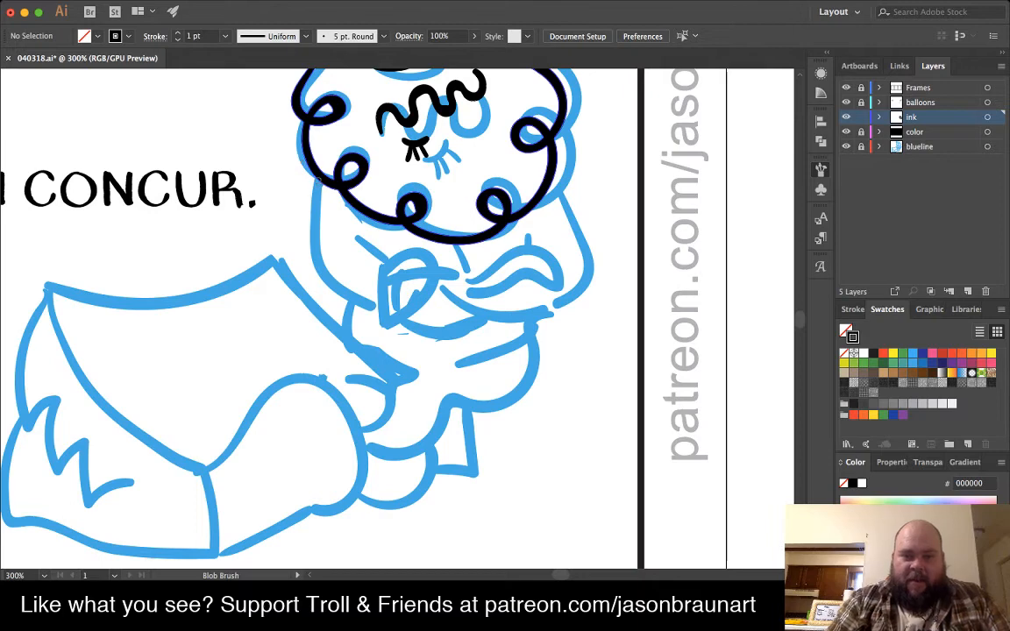
mouse_move(317, 182)
left_mouse_down()
mouse_move(314, 264)
mouse_move(370, 298)
left_mouse_up()
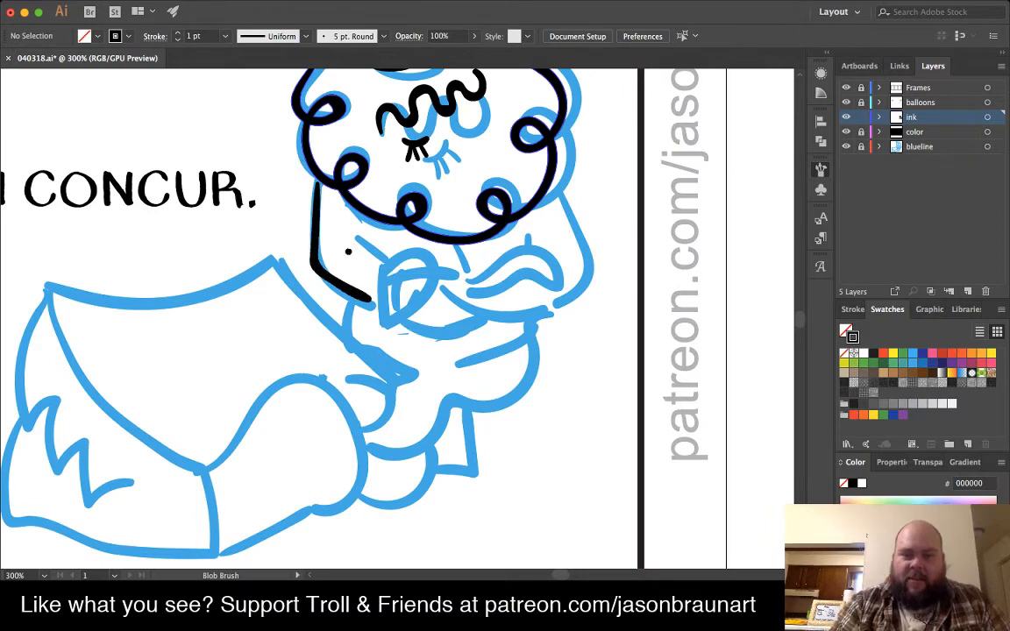
mouse_move(348, 251)
left_mouse_down()
mouse_move(341, 234)
mouse_move(352, 251)
mouse_move(363, 233)
mouse_move(399, 261)
mouse_move(381, 280)
mouse_move(379, 311)
mouse_move(438, 285)
mouse_move(430, 258)
left_mouse_up()
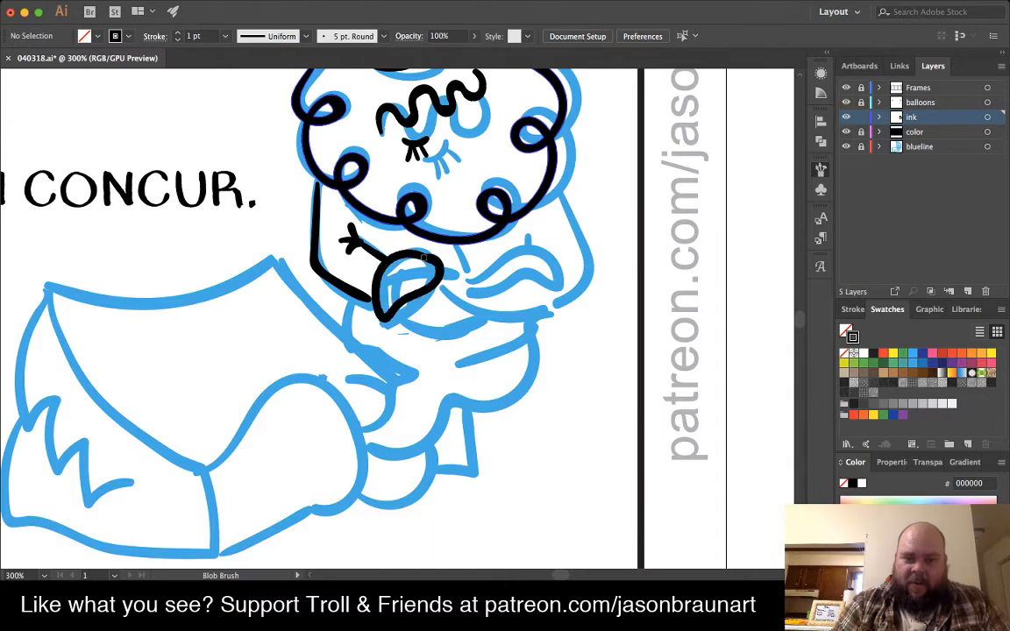
mouse_move(401, 298)
left_mouse_down()
mouse_move(405, 280)
mouse_move(391, 283)
left_mouse_up()
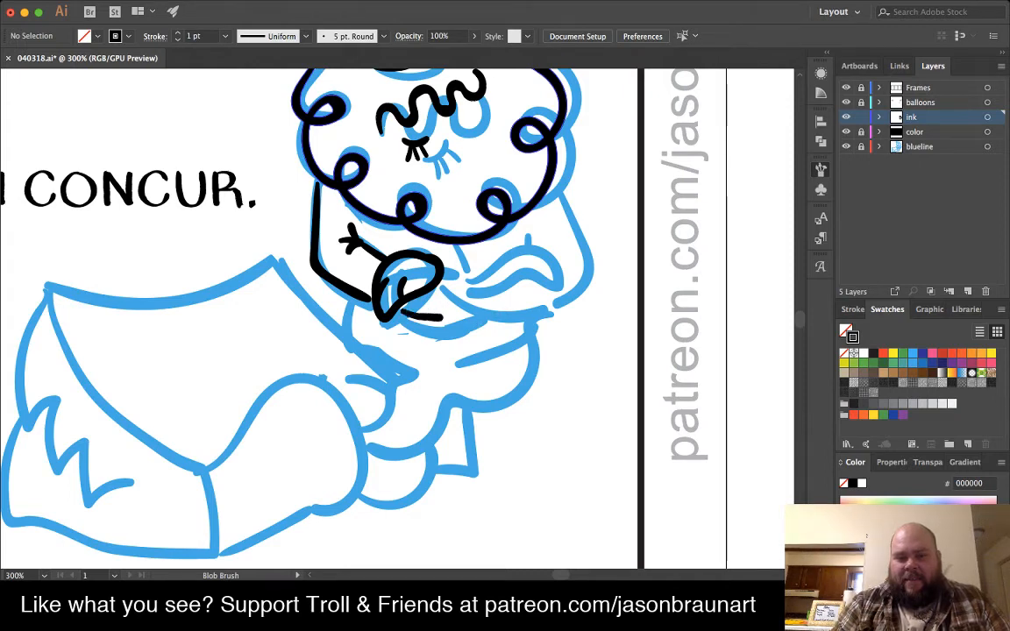
mouse_move(391, 264)
left_mouse_down()
mouse_move(467, 321)
mouse_move(464, 289)
mouse_move(521, 279)
left_mouse_up()
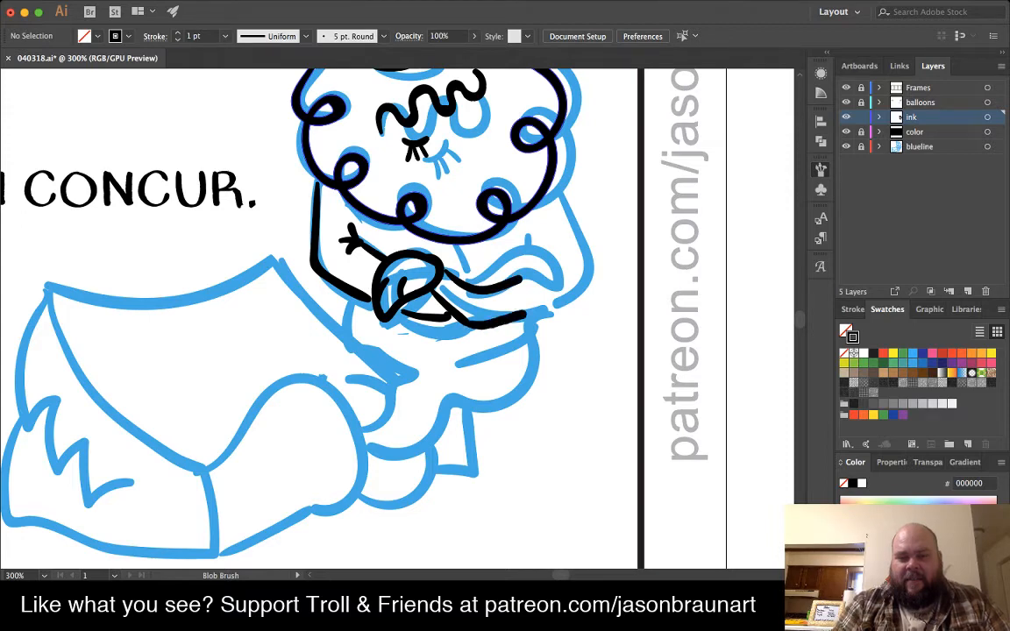
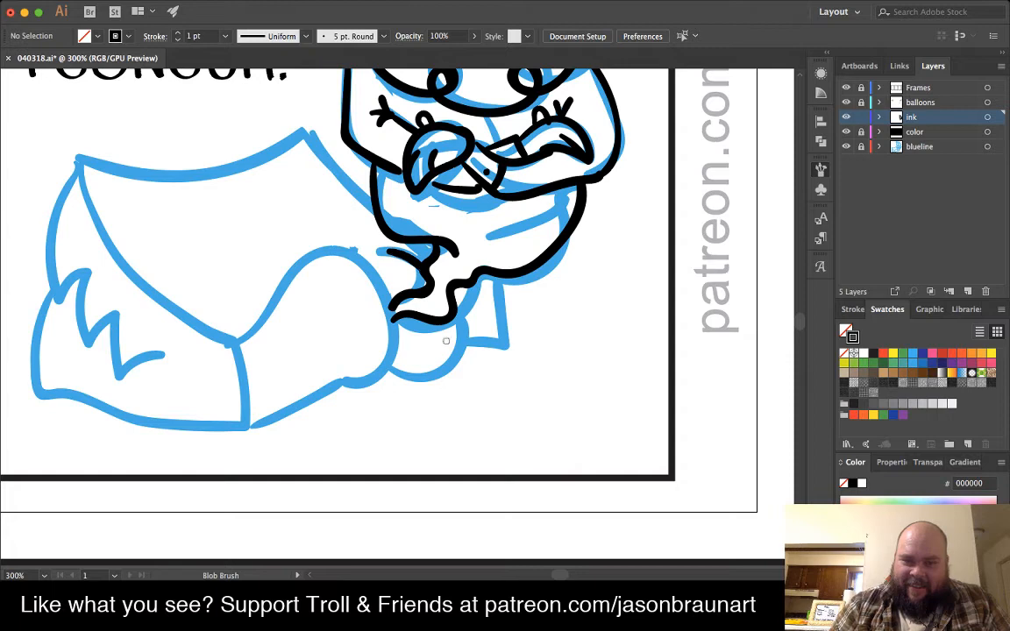
- Ink the rounded form below the character's body and the curved end of the large block-like shape beside it
mouse_move(455, 307)
left_mouse_down()
mouse_move(468, 349)
mouse_move(434, 379)
mouse_move(403, 374)
left_mouse_up()
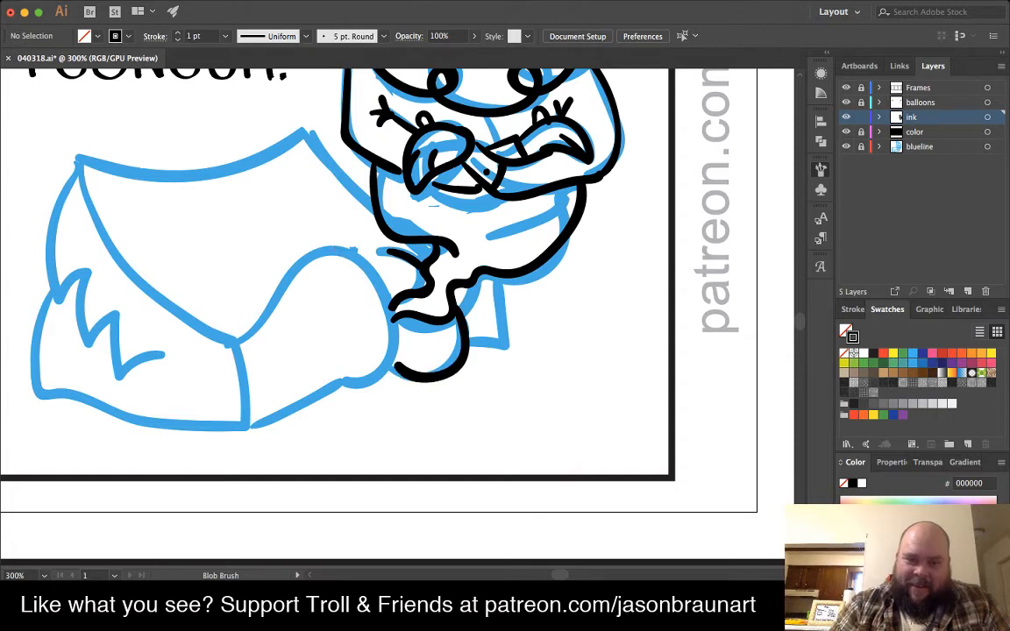
mouse_move(349, 254)
left_mouse_down()
mouse_move(382, 300)
mouse_move(384, 364)
mouse_move(349, 390)
mouse_move(328, 374)
mouse_move(321, 392)
mouse_move(256, 430)
left_mouse_up()
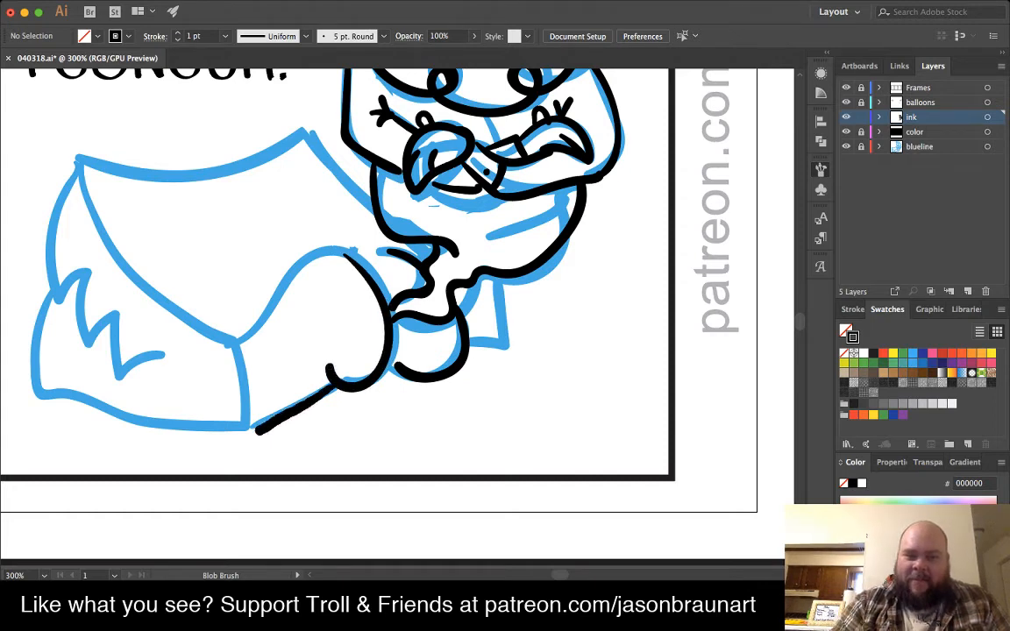
mouse_move(237, 337)
left_mouse_down()
mouse_move(289, 282)
mouse_move(342, 250)
left_mouse_up()
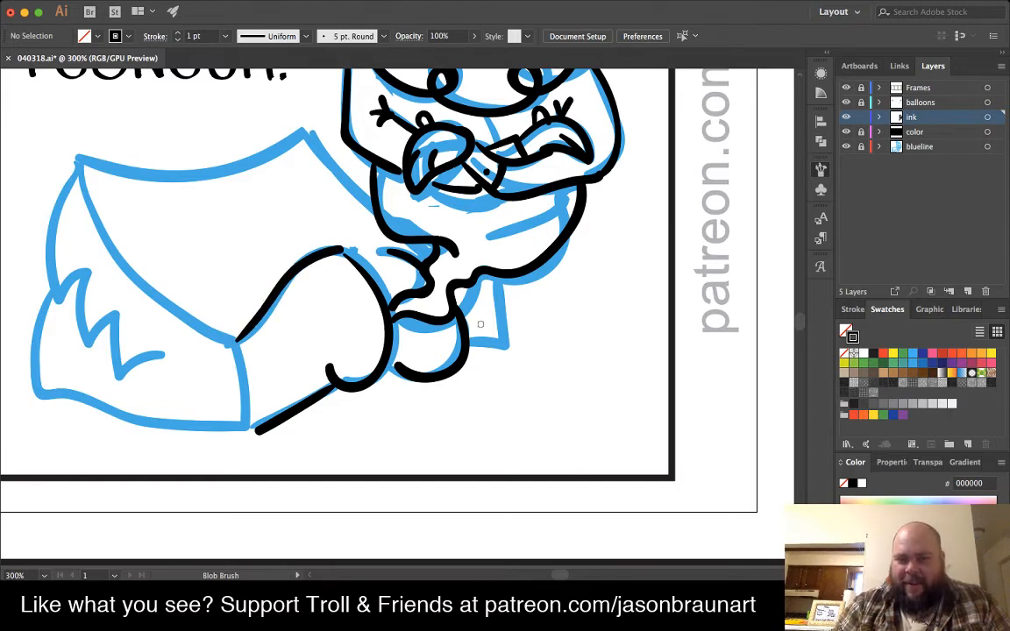
- Ink the small angular foot with its inner crease line, and the block-like shape's short sloping edge beside the character's torso
left_click_drag(464, 344, 507, 346)
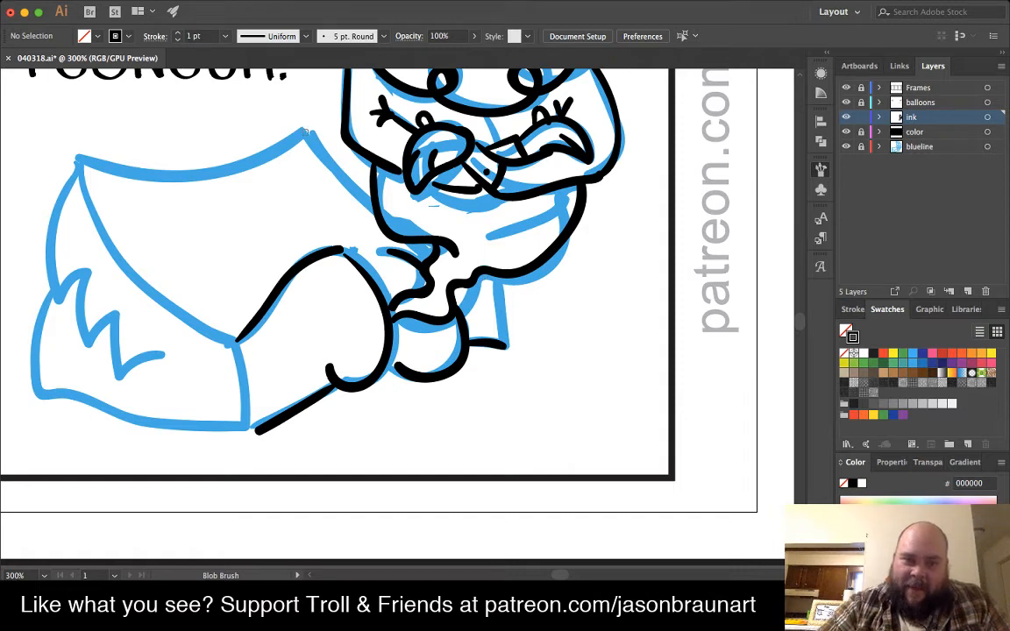
left_click_drag(306, 133, 373, 200)
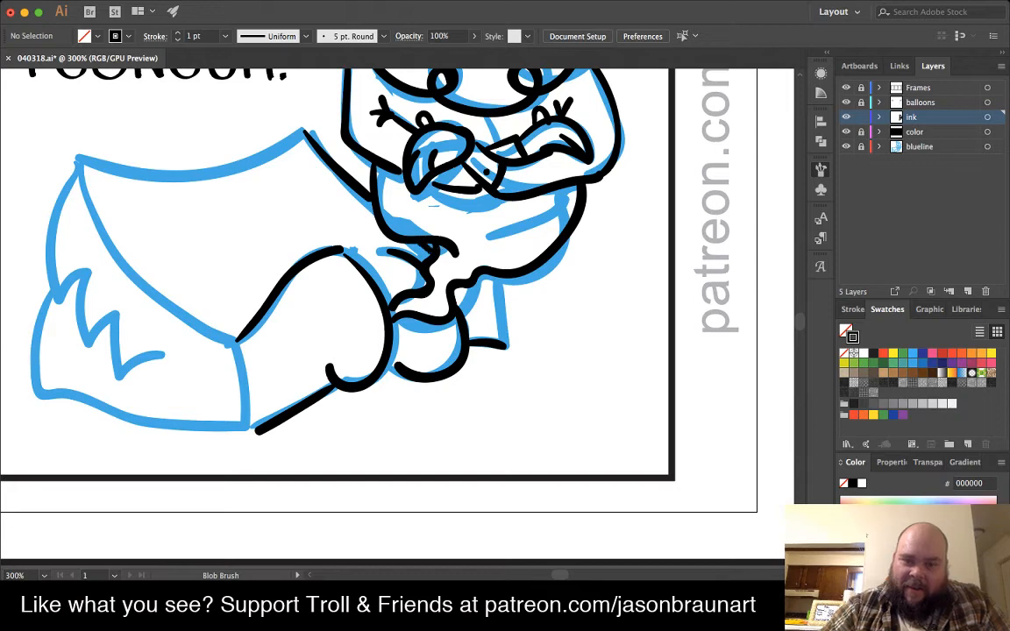
mouse_move(469, 284)
left_mouse_down()
mouse_move(502, 313)
mouse_move(502, 344)
left_mouse_up()
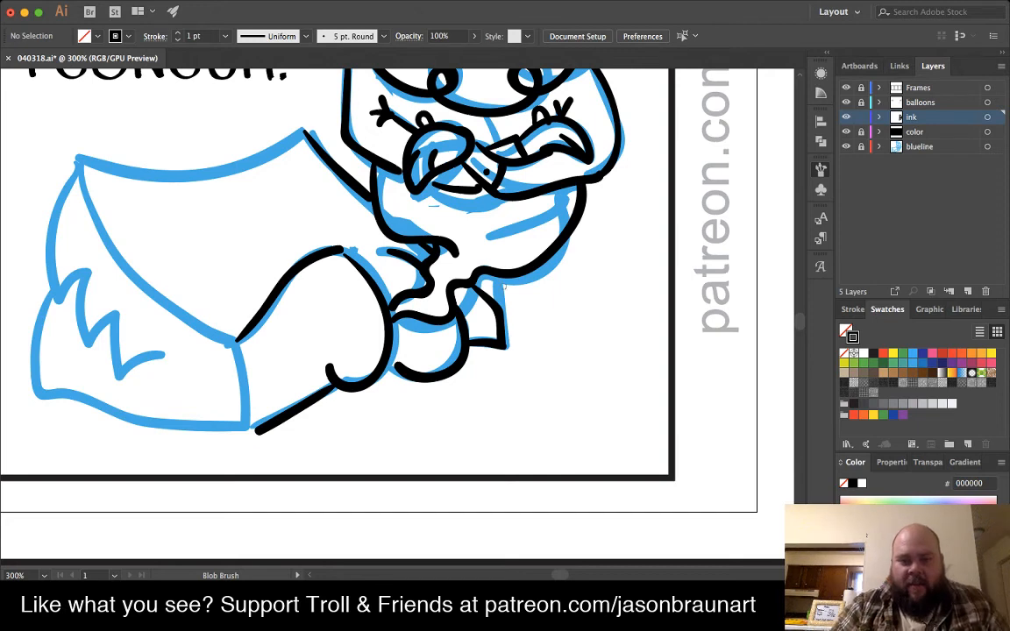
left_click_drag(472, 306, 487, 311)
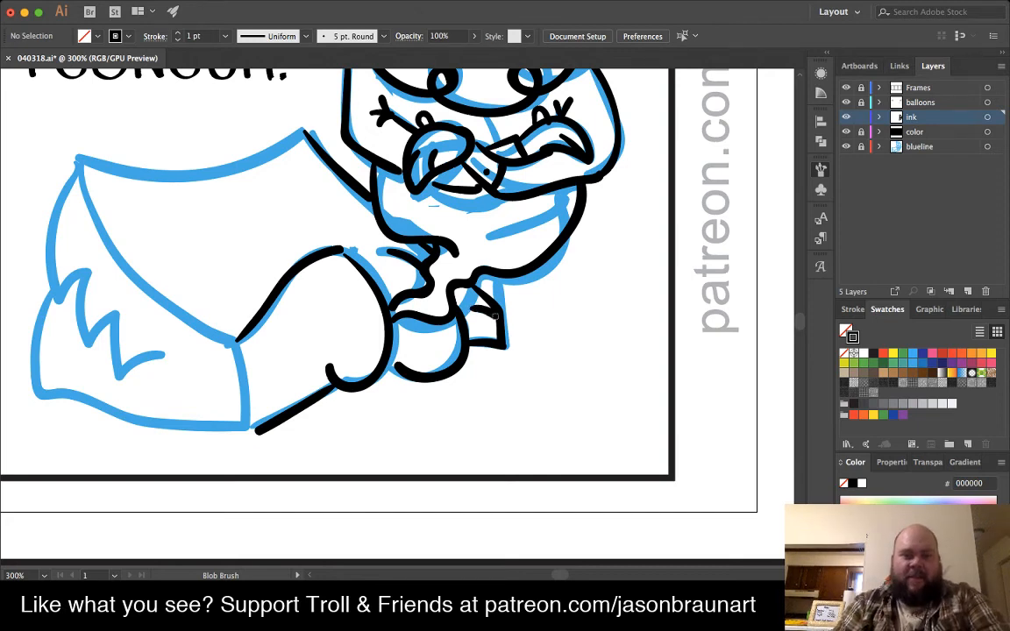
- Ink the two long upper edges of the block-like shape, its outer side edge, and the jagged zigzag line on its front
left_click_drag(355, 263, 493, 282)
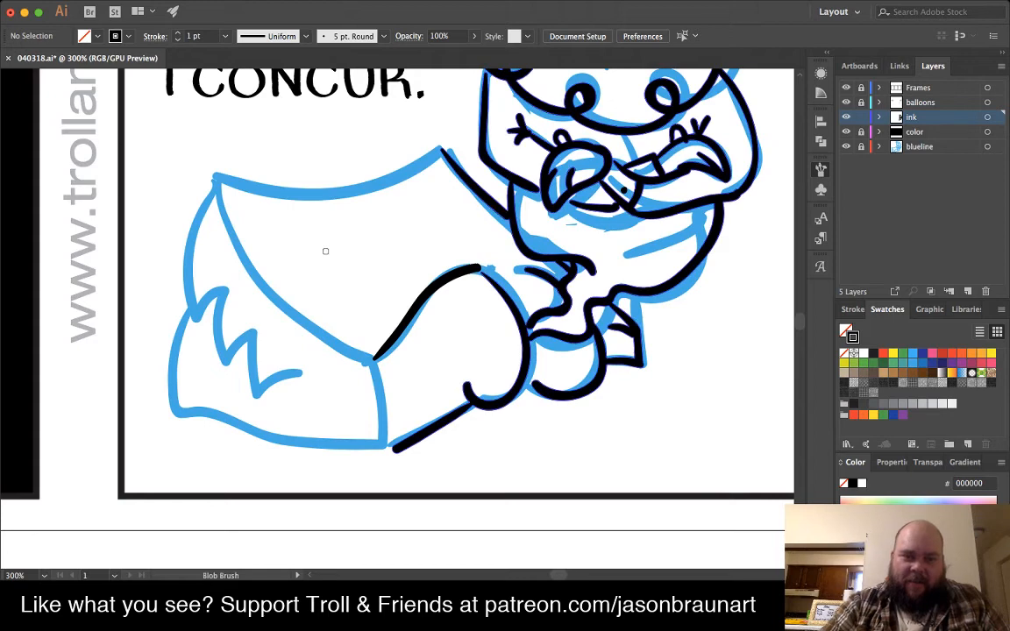
mouse_move(217, 184)
left_mouse_down()
mouse_move(281, 300)
mouse_move(373, 357)
left_mouse_up()
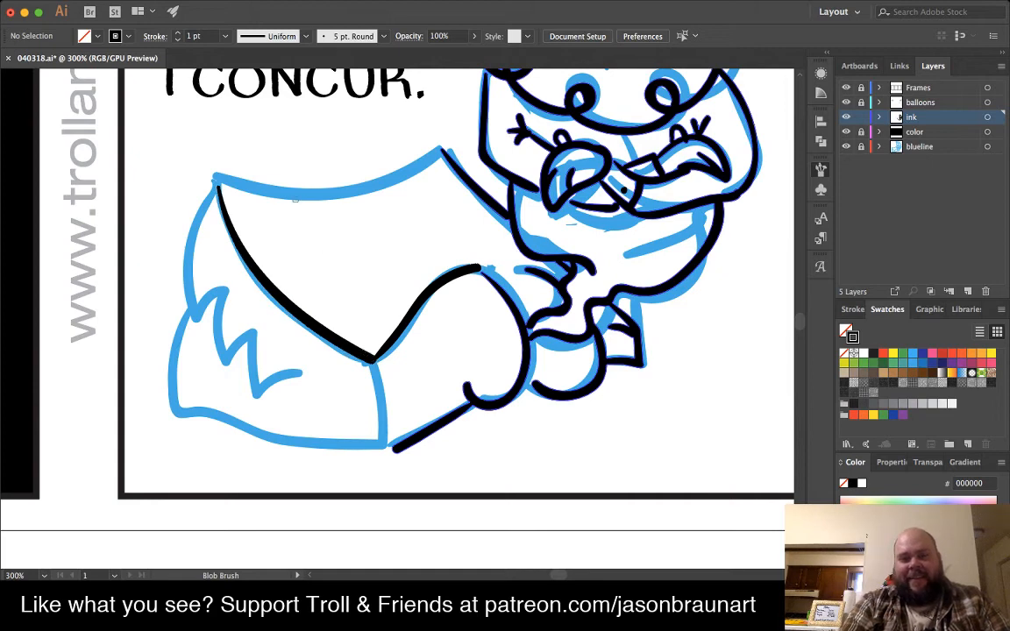
mouse_move(218, 181)
left_mouse_down()
mouse_move(358, 186)
mouse_move(438, 154)
left_mouse_up()
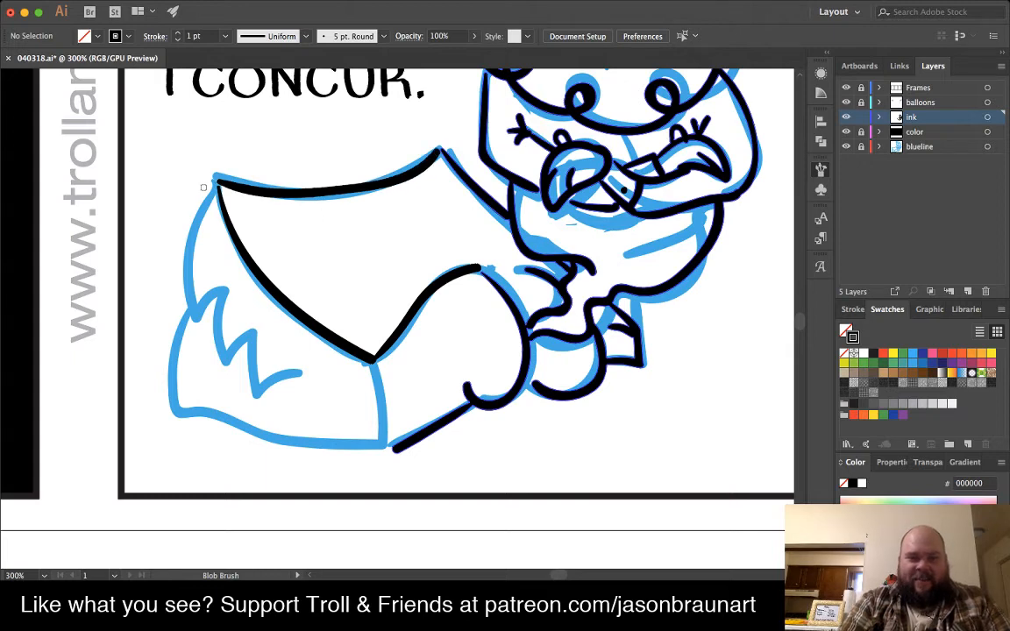
mouse_move(217, 182)
left_mouse_down()
mouse_move(191, 267)
mouse_move(199, 316)
mouse_move(228, 289)
mouse_move(226, 358)
mouse_move(254, 329)
mouse_move(261, 391)
mouse_move(300, 374)
left_mouse_up()
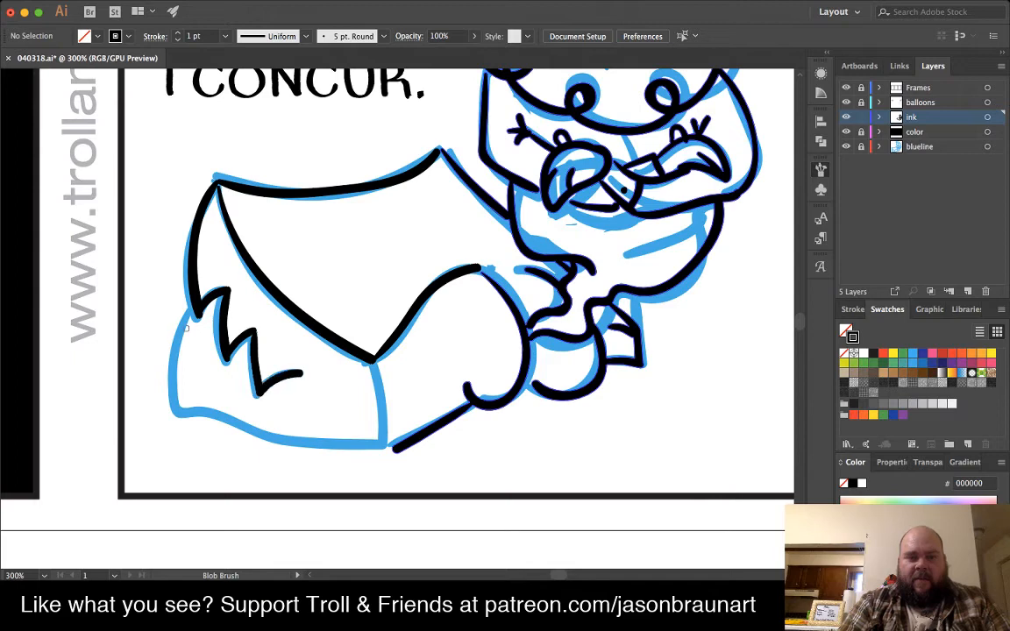
mouse_move(194, 305)
left_mouse_down()
mouse_move(173, 368)
mouse_move(180, 418)
mouse_move(206, 413)
mouse_move(290, 442)
mouse_move(390, 447)
left_mouse_up()
key("ctrl+z")
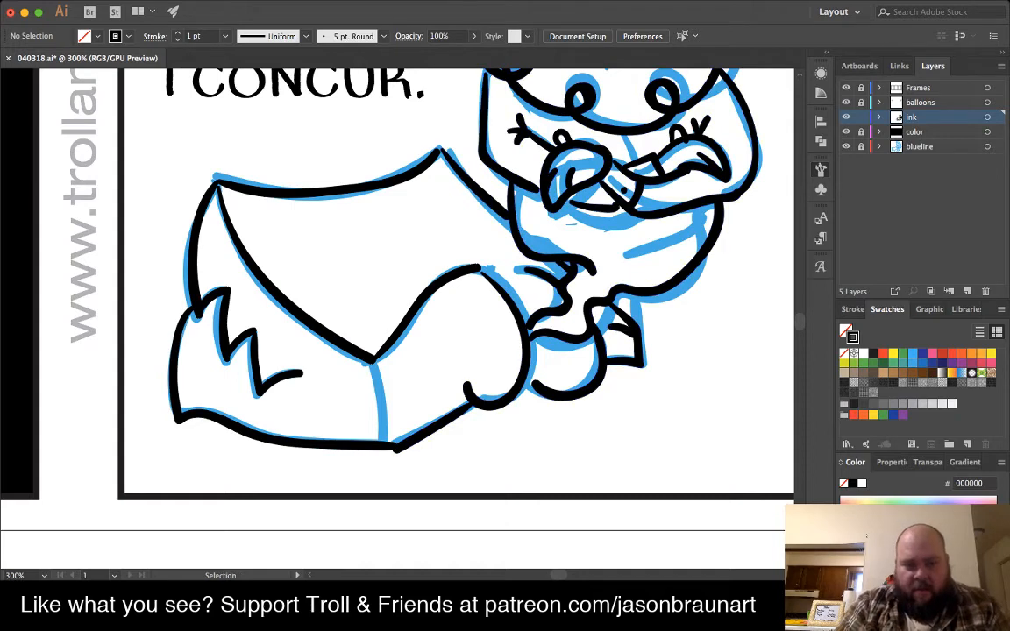
key("ctrl+z")
- Ink the lower outer contour of the block-like shape and its short vertical front corner edge
mouse_move(193, 305)
left_mouse_down()
mouse_move(178, 346)
mouse_move(179, 417)
mouse_move(209, 408)
mouse_move(247, 428)
mouse_move(386, 448)
left_mouse_up()
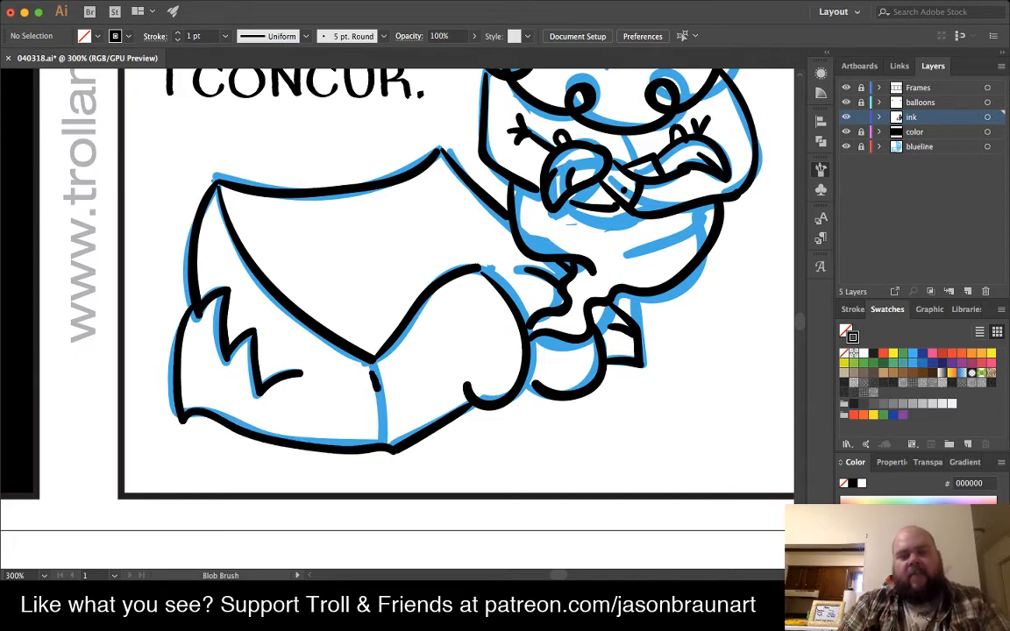
left_click_drag(370, 366, 392, 436)
- Hide the blueline layer, view the inked third panel at 150%, and switch to the Selection tool
mouse_move(396, 263)
left_mouse_down()
mouse_move(273, 381)
mouse_move(324, 500)
mouse_move(319, 601)
mouse_move(300, 472)
left_mouse_up()
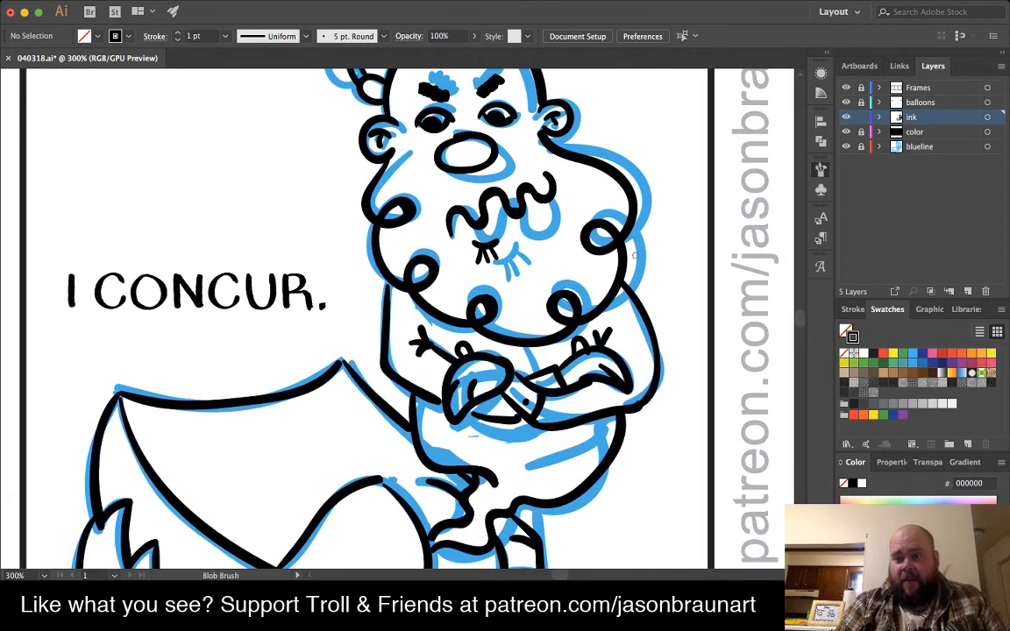
key("super+shift+w")
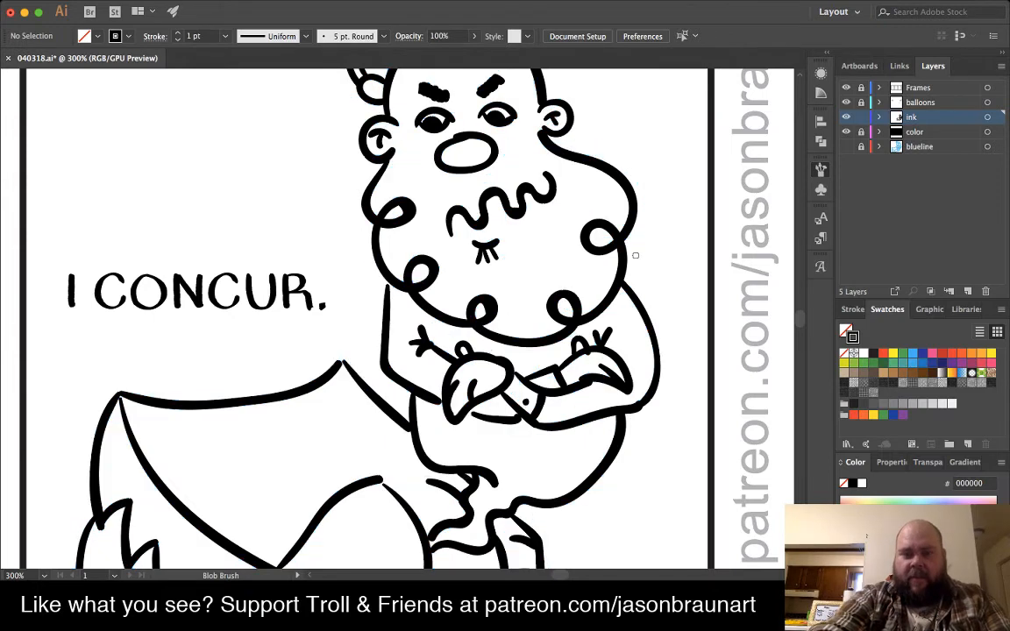
key("super+minus")
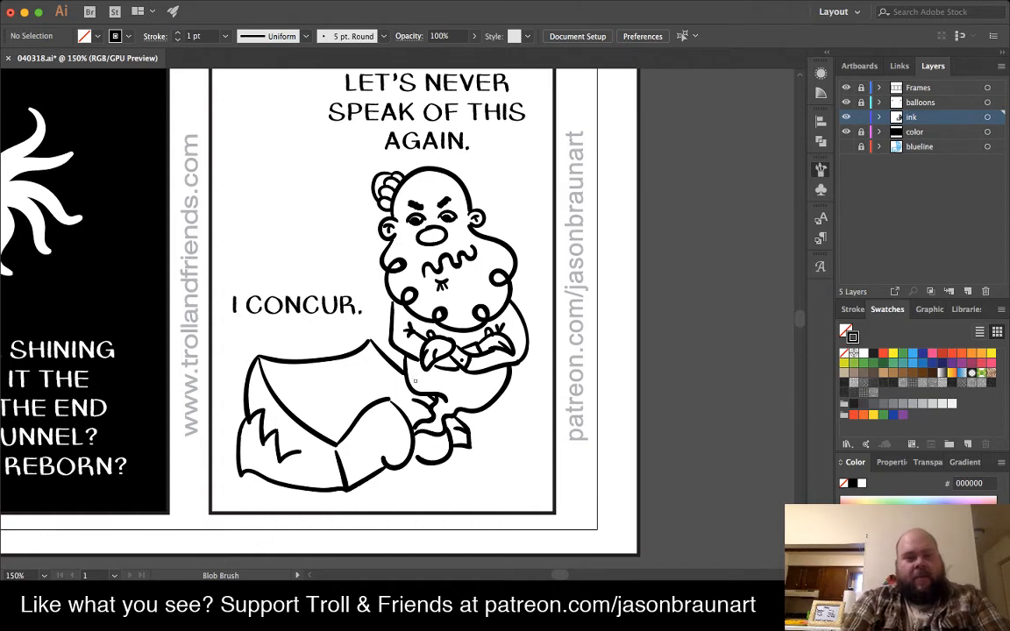
key("v")
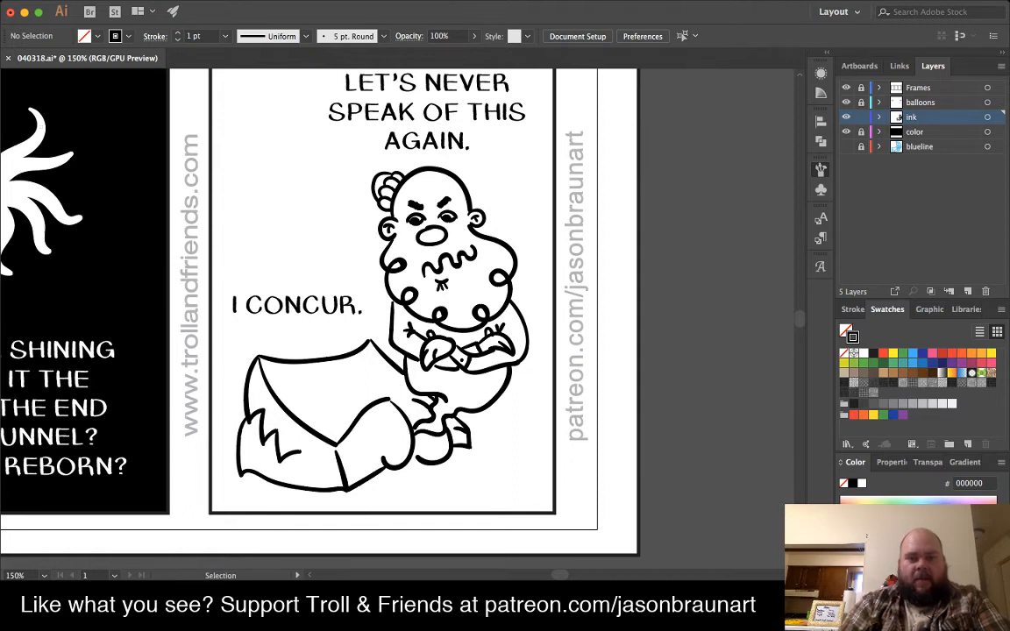
- Select all the inked artwork in the third panel, enlarge it proportionally, and shift it slightly upward inside the frame
mouse_move(216, 143)
left_mouse_down()
mouse_move(263, 250)
mouse_move(326, 290)
mouse_move(439, 496)
mouse_move(513, 493)
mouse_move(488, 444)
left_mouse_up()
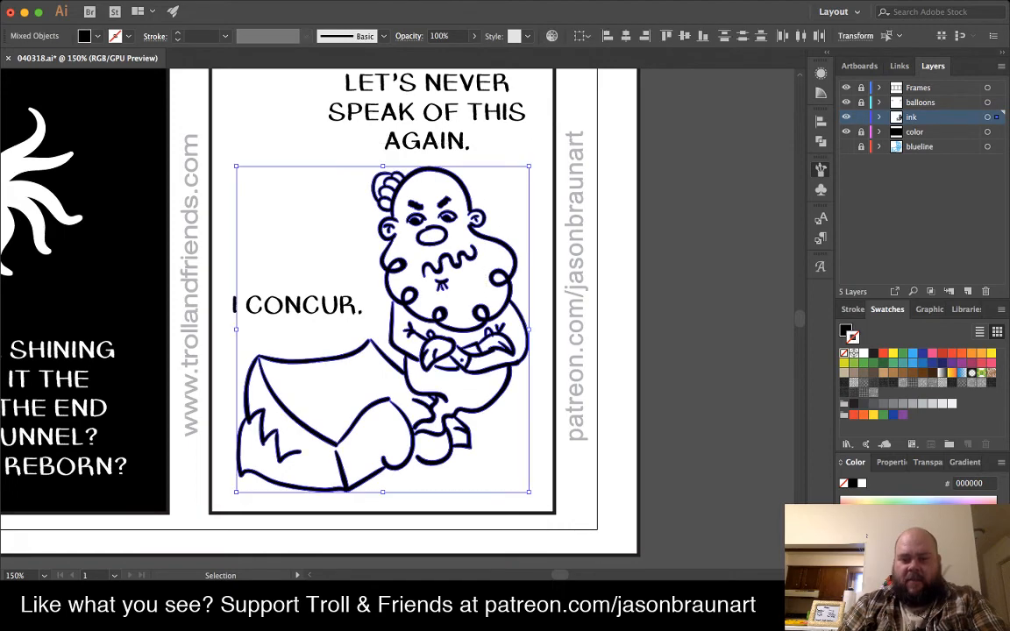
key("shift")
left_click_drag(529, 491, 544, 509)
key("shift")
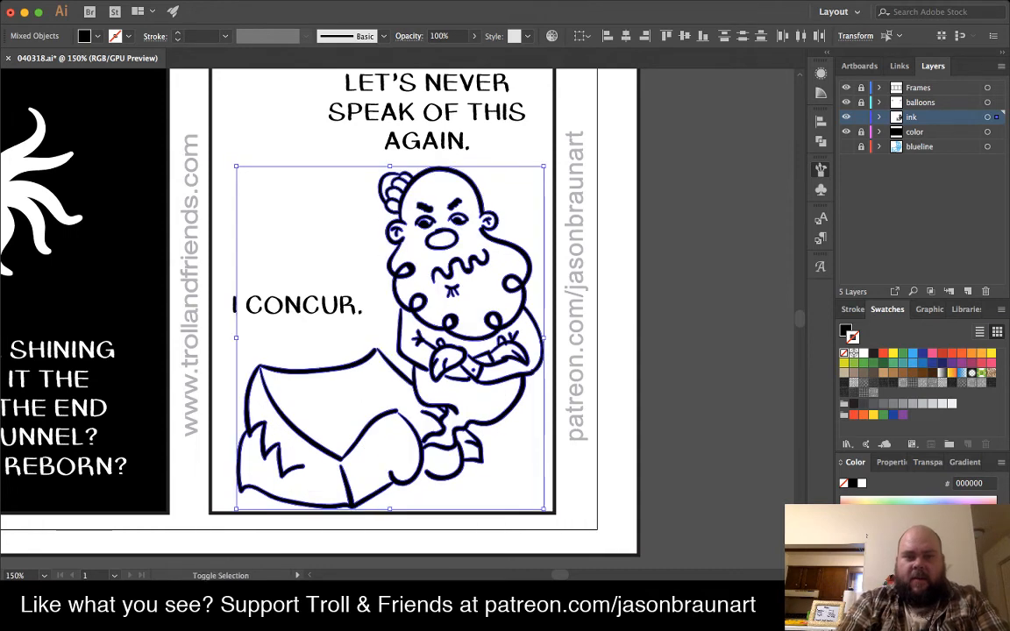
left_click_drag(237, 167, 231, 161)
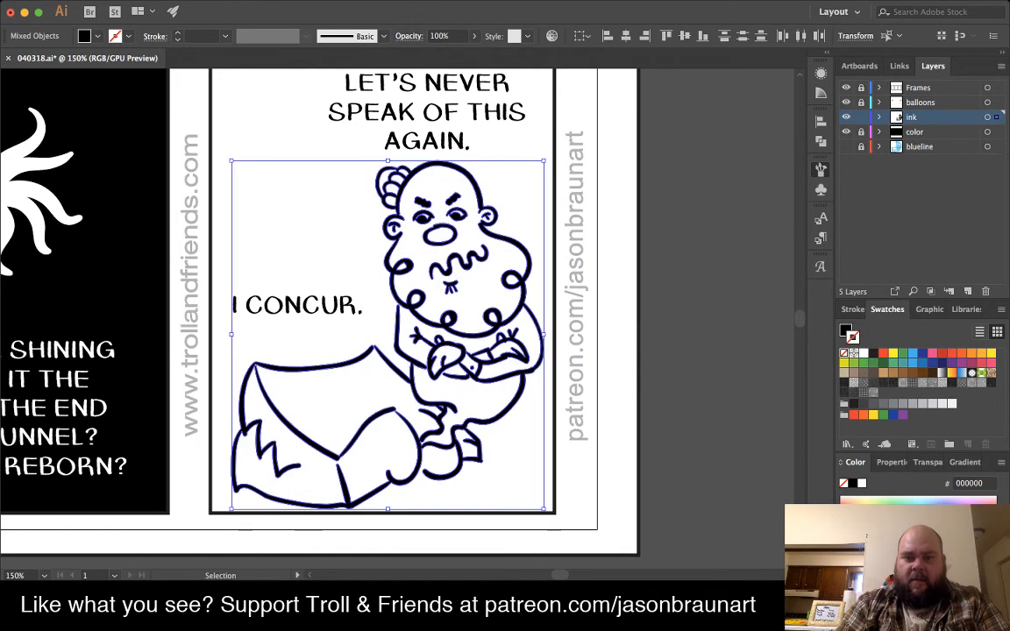
left_click_drag(397, 333, 392, 326)
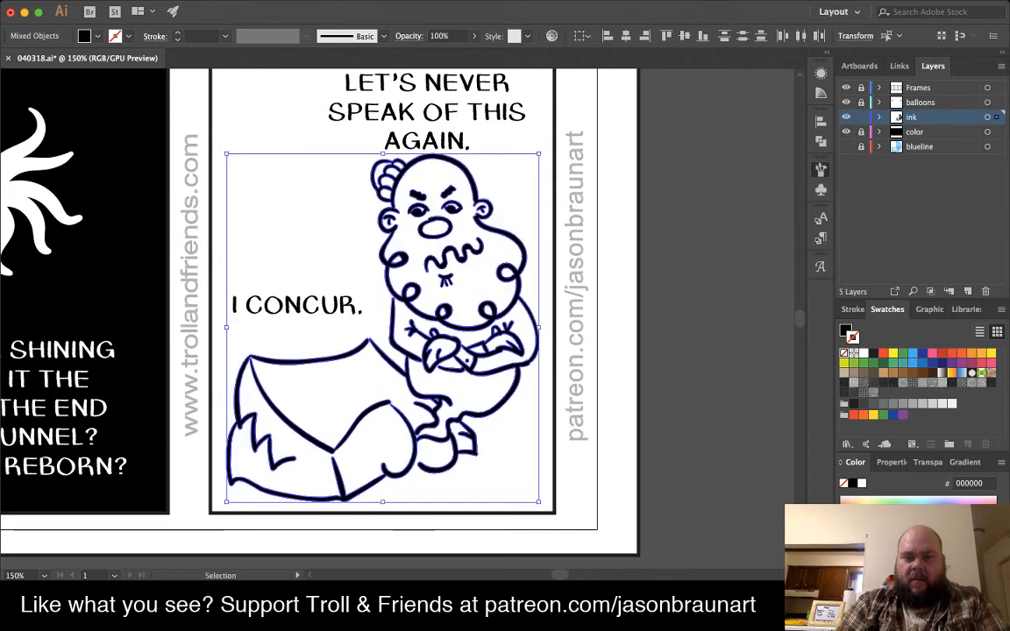
- On the balloons layer, widen the "LET'S NEVER SPEAK OF THIS AGAIN." text box to wrap onto two lines and center it above the character
scroll(403, 316, "up", 4)
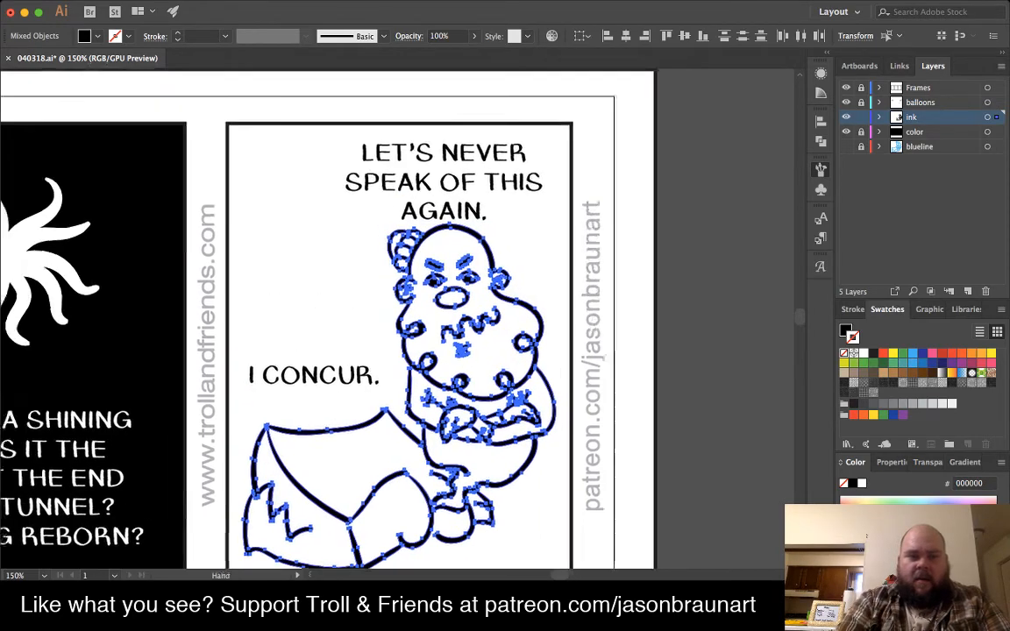
key("t")
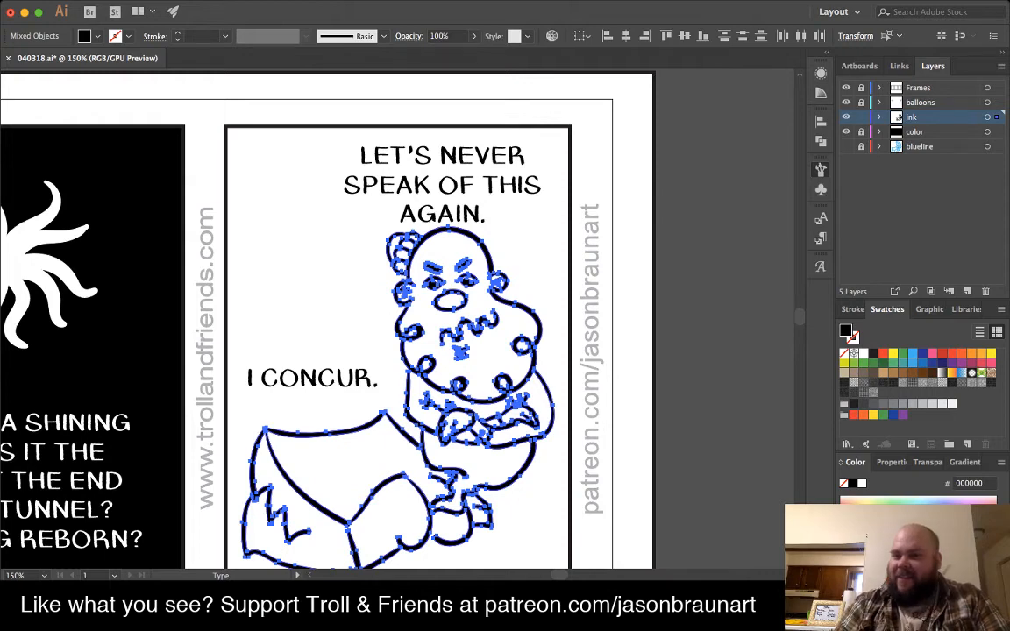
key("super+shift+a")
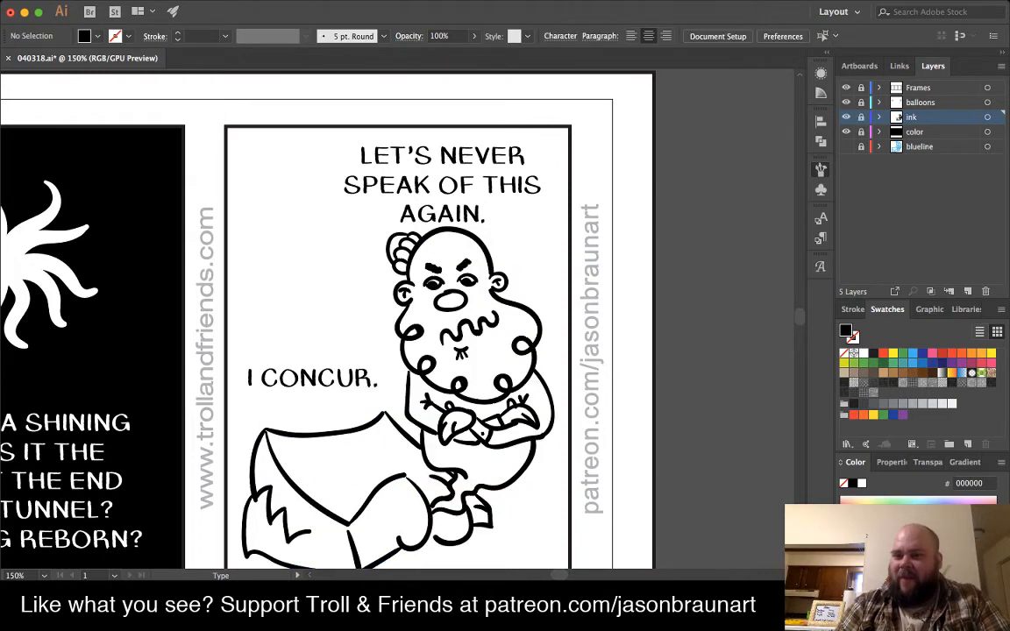
left_click(921, 103)
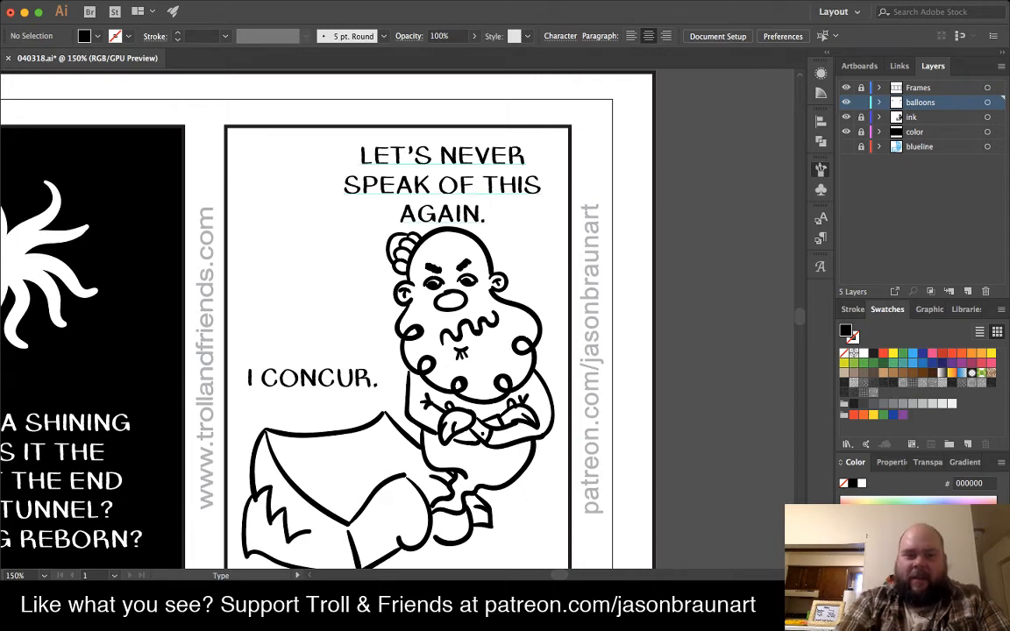
left_click(443, 184)
left_click_drag(317, 189, 270, 190)
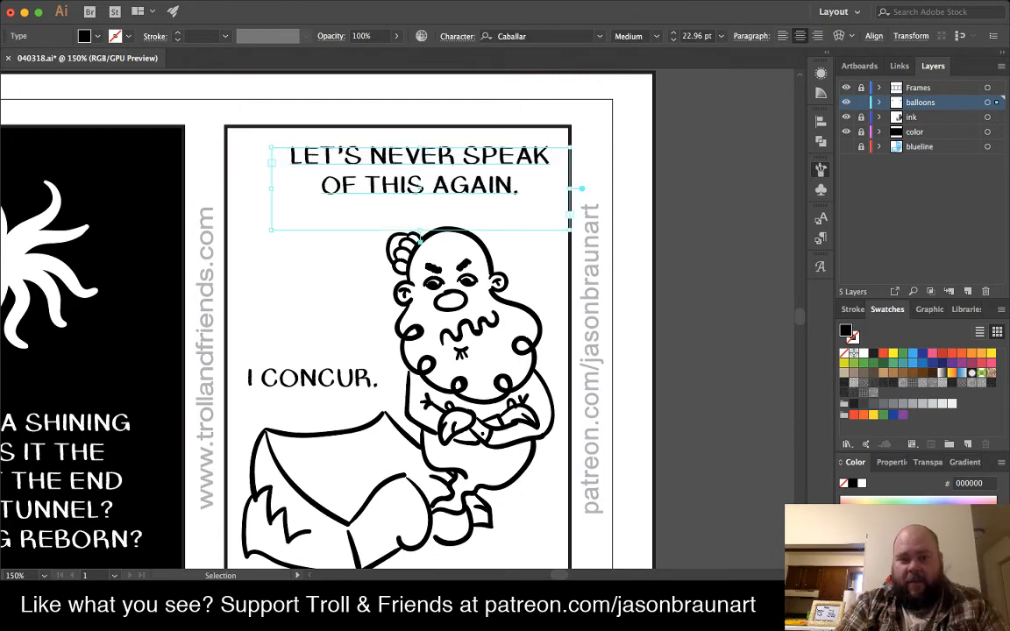
left_click_drag(421, 175, 405, 180)
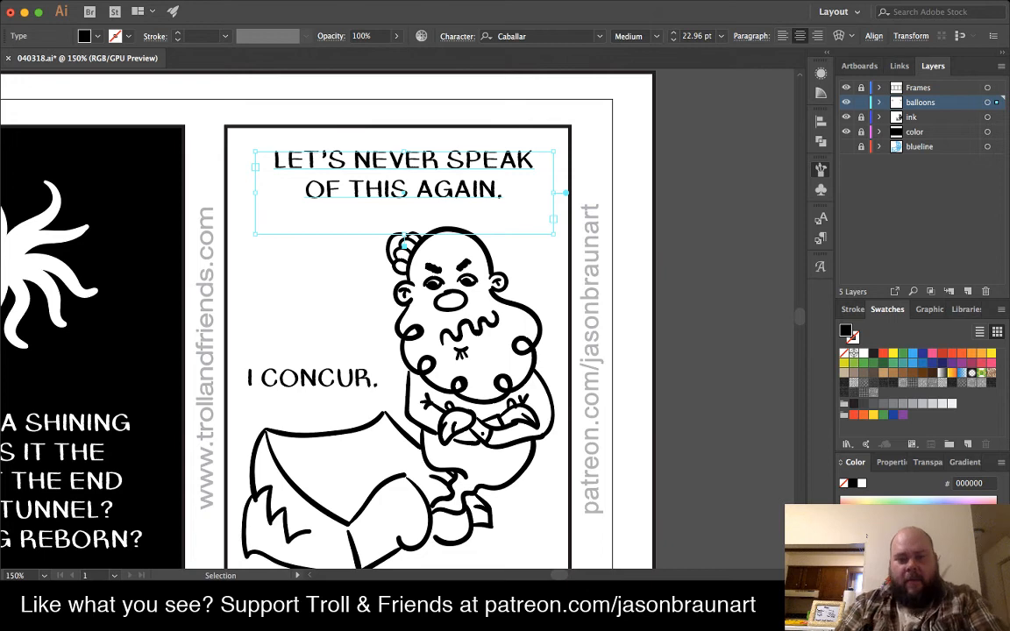
scroll(298, 289, "down", 4)
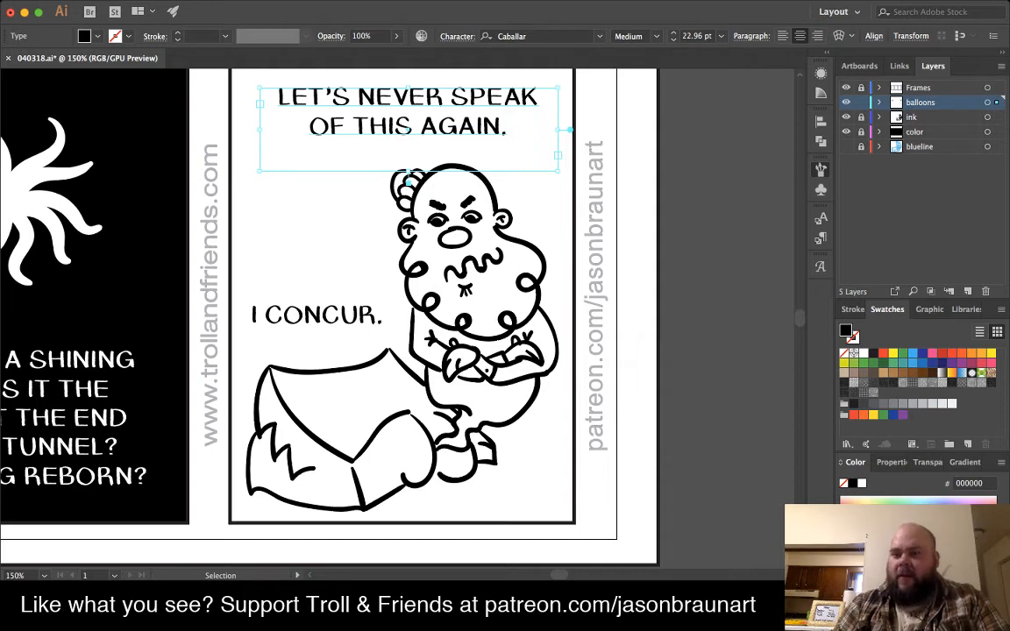
key("shift+super+a")
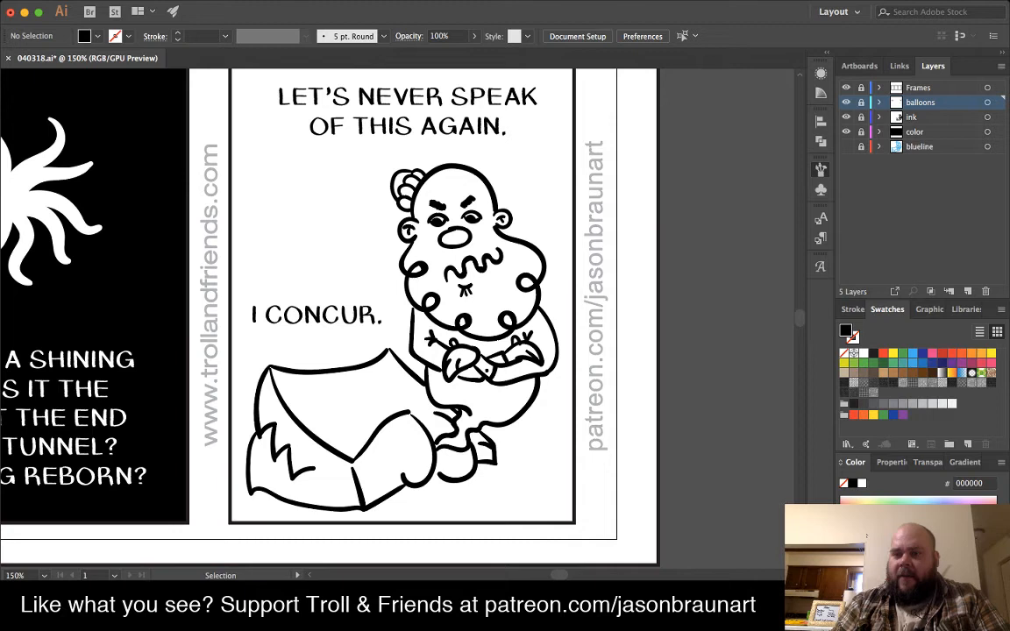
- On the ink layer, use the Blob Brush to ink thin parallel stripes along the sleeve nearest the block and the adjoining shirt front
left_click(920, 117)
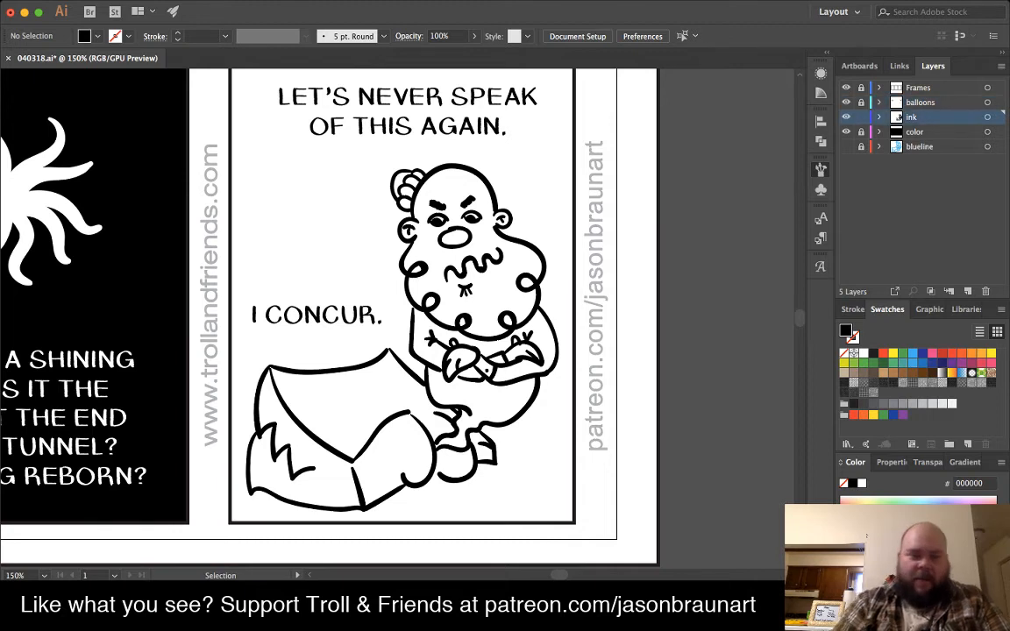
key("shift+b")
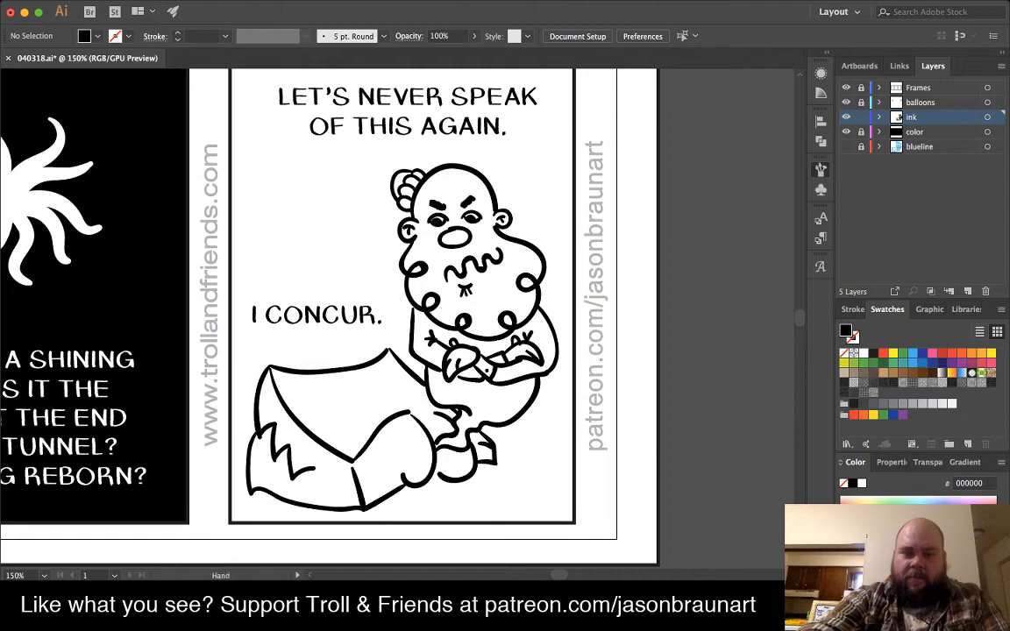
key("super+equal")
key("super+equal")
key("super+equal")
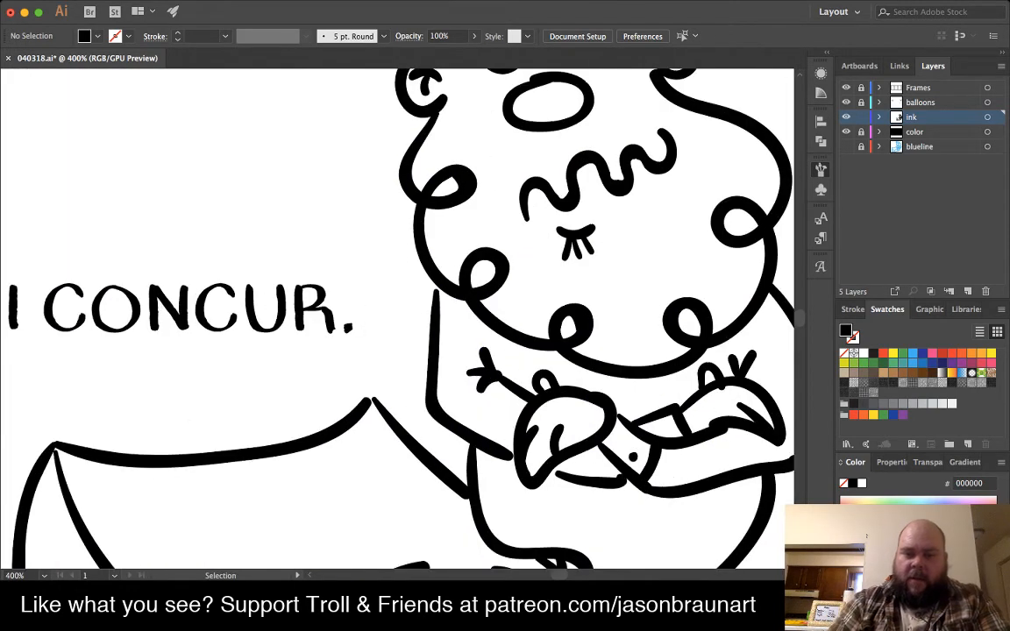
left_click_drag(398, 318, 274, 187)
key("equal")
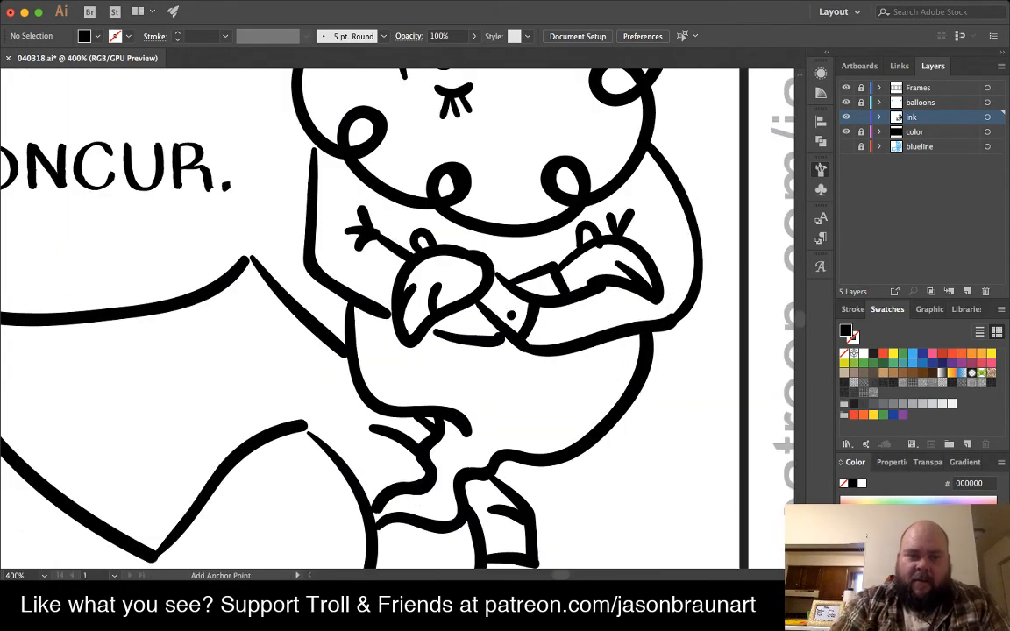
key("shift+b")
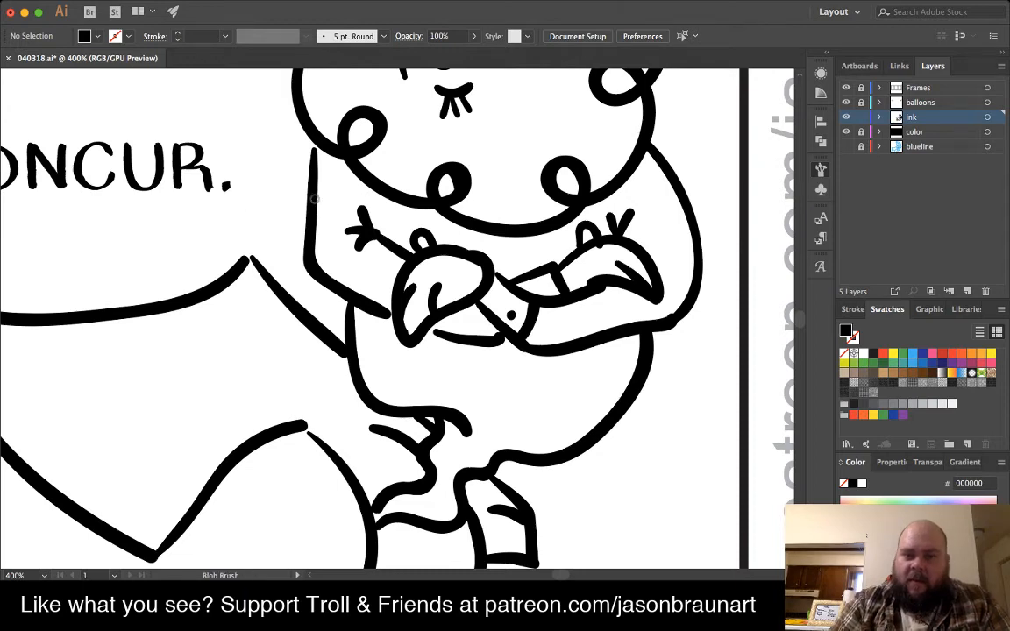
mouse_move(326, 183)
left_mouse_down()
mouse_move(328, 264)
mouse_move(390, 312)
left_mouse_up()
mouse_move(341, 174)
left_mouse_down()
mouse_move(341, 246)
mouse_move(378, 272)
left_mouse_up()
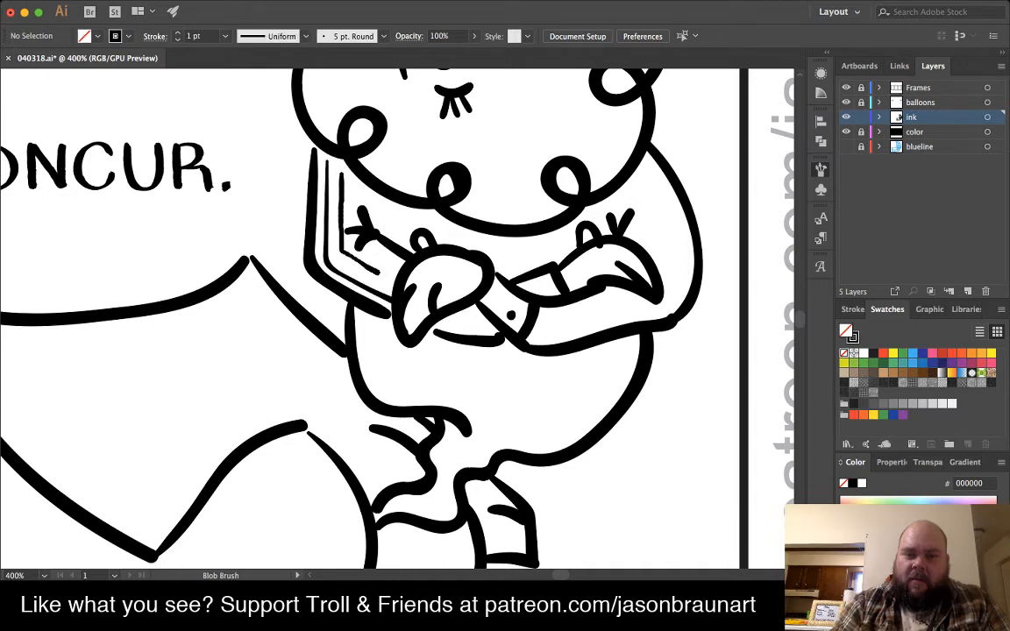
mouse_move(354, 184)
left_mouse_down()
mouse_move(350, 232)
mouse_move(385, 260)
left_mouse_up()
left_click_drag(378, 193, 380, 240)
mouse_move(390, 194)
left_mouse_down()
mouse_move(392, 225)
mouse_move(459, 242)
left_mouse_up()
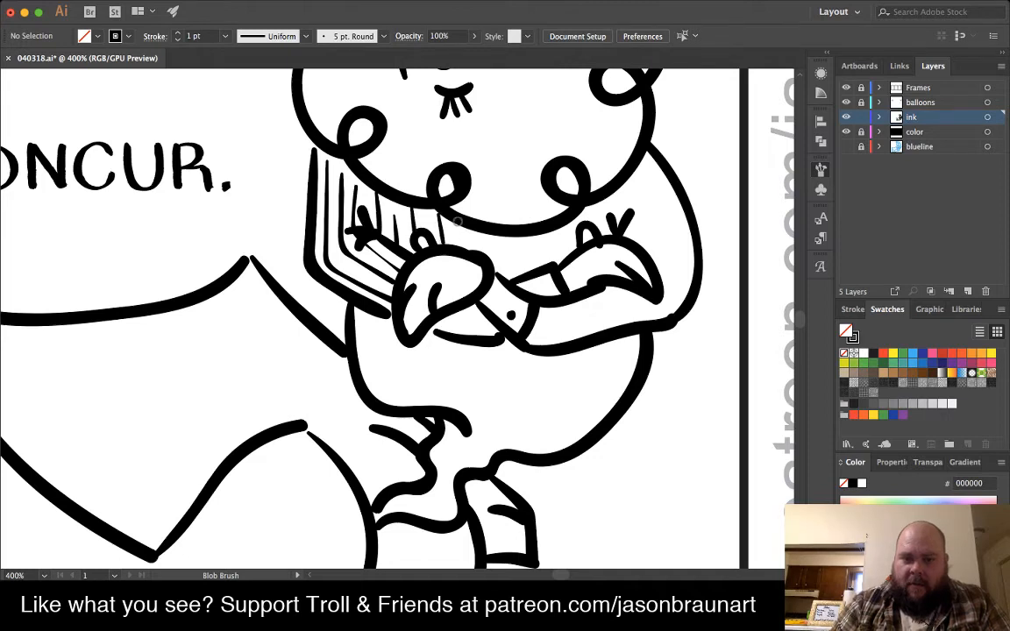
- Ink a small plaid grid on the piece of sleeve below the hand nearest the block, undoing and redrawing a stray stripe
mouse_move(443, 317)
left_mouse_down()
mouse_move(447, 333)
mouse_move(467, 334)
left_mouse_up()
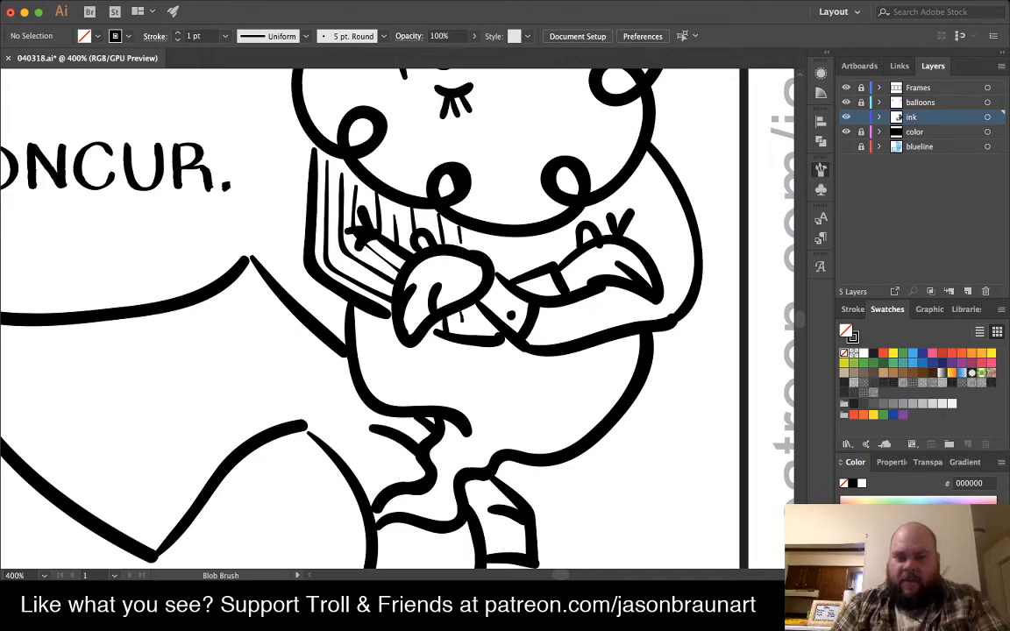
key("v")
key("ctrl+z")
key("ctrl+z")
key("shift+b")
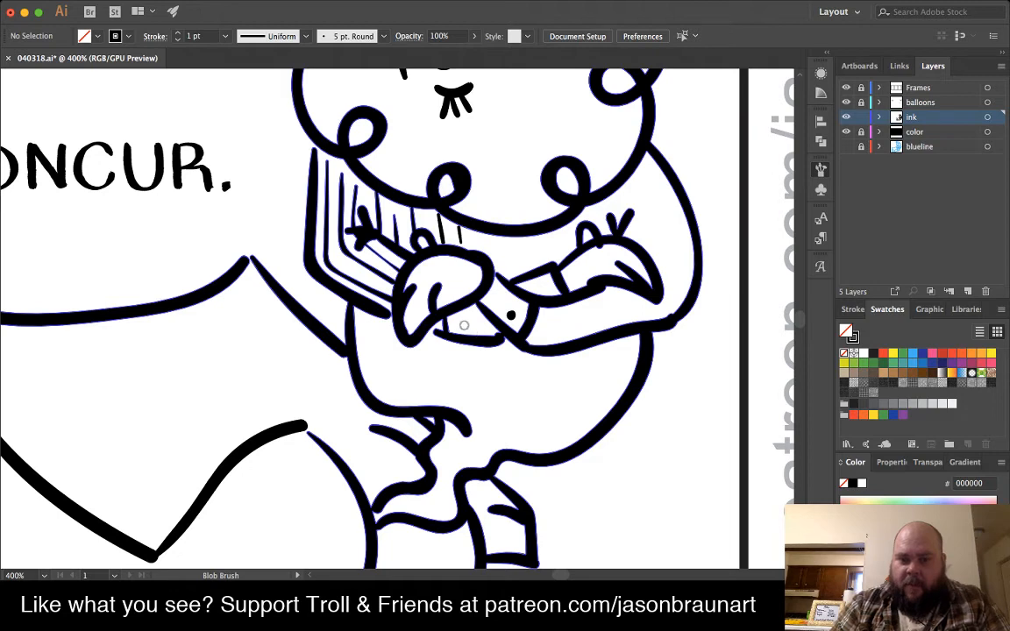
left_click_drag(436, 322, 445, 324)
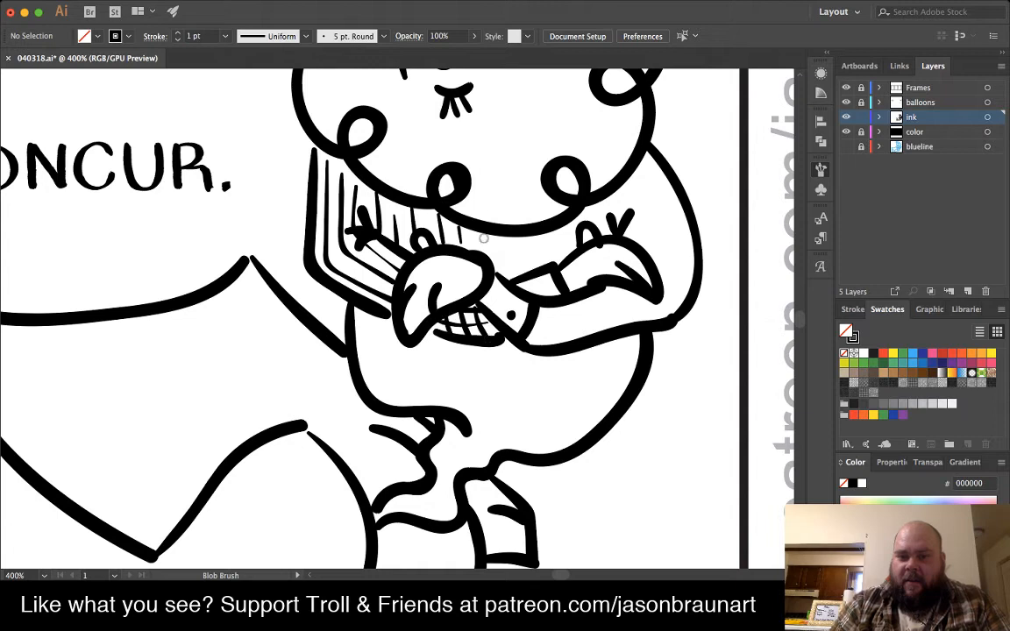
- Ink vertical stripes across the shirt front under the beard, continuing to the raised fingers of the far hand
mouse_move(495, 236)
left_mouse_down()
mouse_move(504, 274)
mouse_move(527, 265)
left_mouse_up()
mouse_move(534, 226)
left_mouse_down()
mouse_move(537, 262)
mouse_move(547, 256)
left_mouse_up()
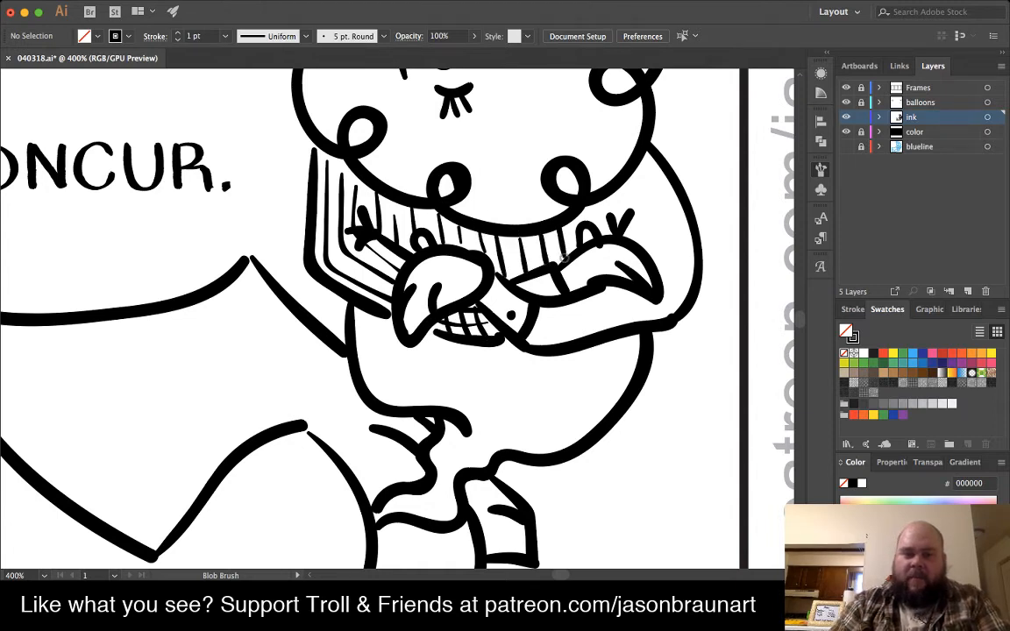
scroll(557, 226, "right", 5)
scroll(557, 226, "up", 1)
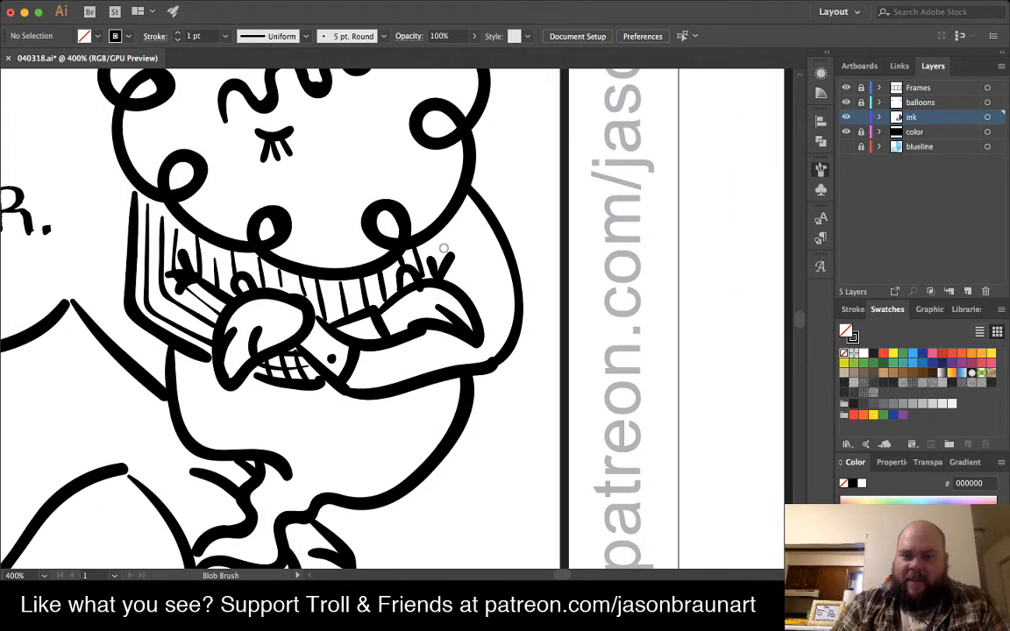
left_click_drag(409, 226, 421, 258)
- Ink curved stripes down the upper sleeve farthest from the block and lengthwise stripes along its forearm to the cuff
mouse_move(463, 213)
left_mouse_down()
mouse_move(476, 252)
mouse_move(472, 292)
left_mouse_up()
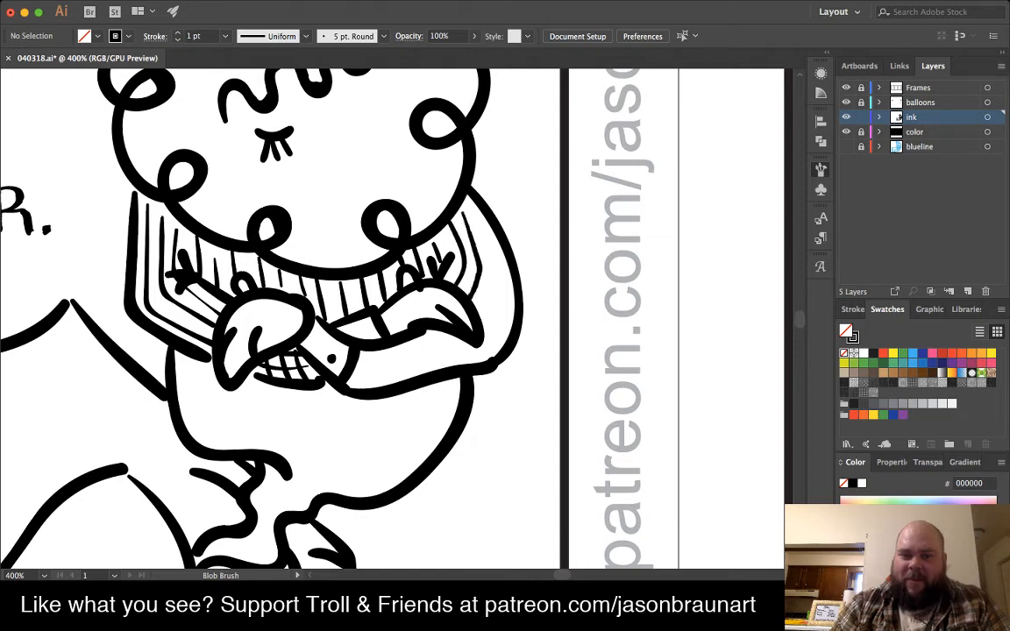
mouse_move(468, 200)
left_mouse_down()
mouse_move(491, 289)
mouse_move(481, 329)
left_mouse_up()
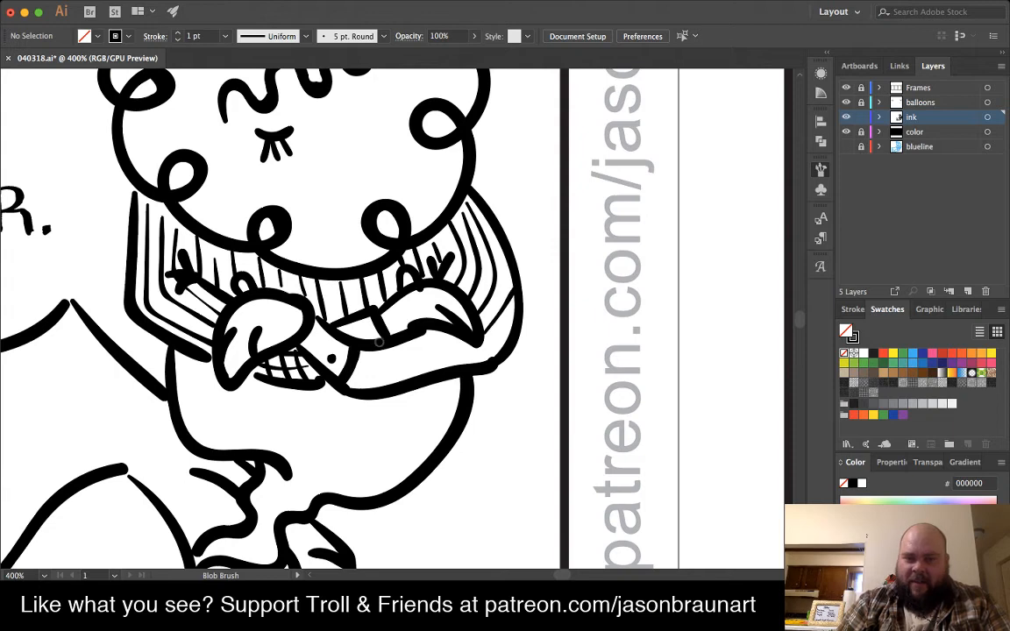
left_click_drag(355, 360, 379, 360)
left_click_drag(359, 376, 402, 373)
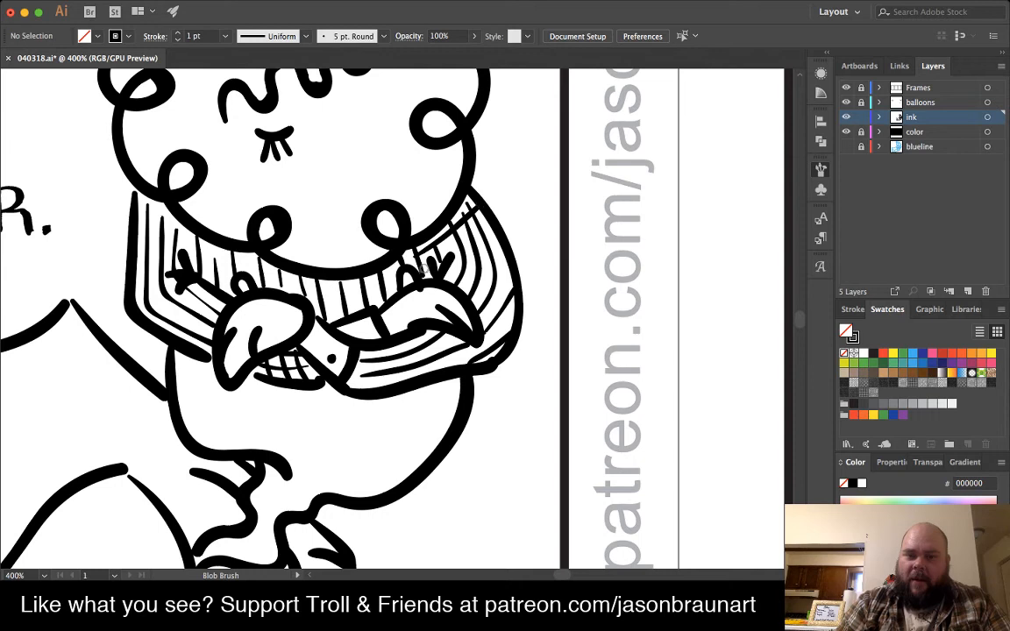
- Ink cross lines over the striped upper sleeve and forearm farthest from the block to complete their plaid pattern
left_click_drag(439, 257, 492, 222)
mouse_move(451, 267)
left_mouse_down()
mouse_move(506, 238)
mouse_move(449, 283)
mouse_move(511, 268)
left_mouse_up()
left_click_drag(462, 300, 511, 288)
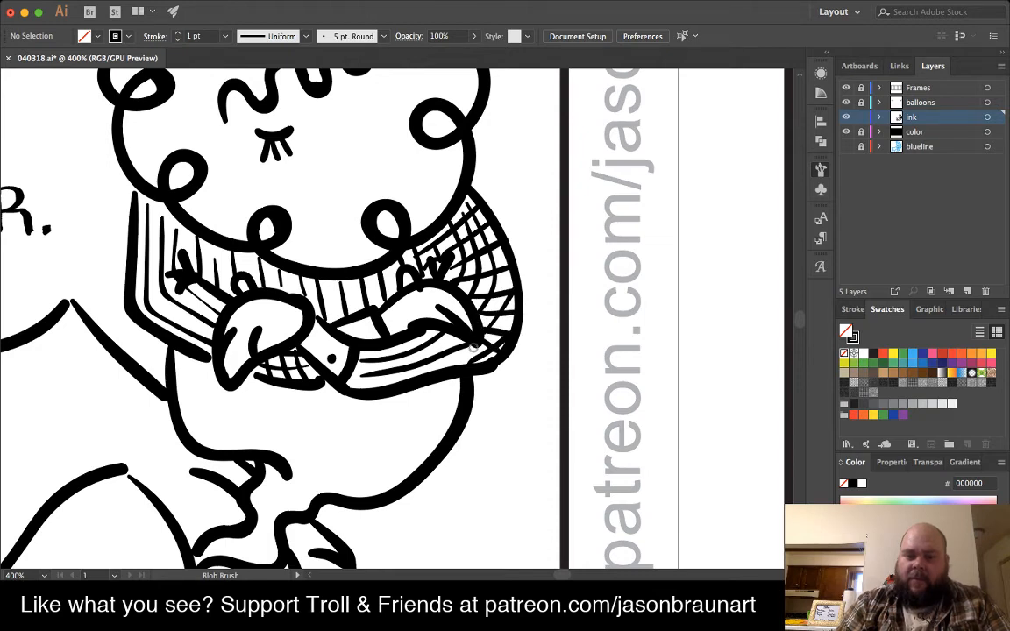
mouse_move(387, 298)
left_mouse_down()
mouse_move(409, 309)
mouse_move(445, 368)
left_mouse_up()
mouse_move(409, 338)
left_mouse_down()
mouse_move(421, 358)
mouse_move(403, 364)
left_mouse_up()
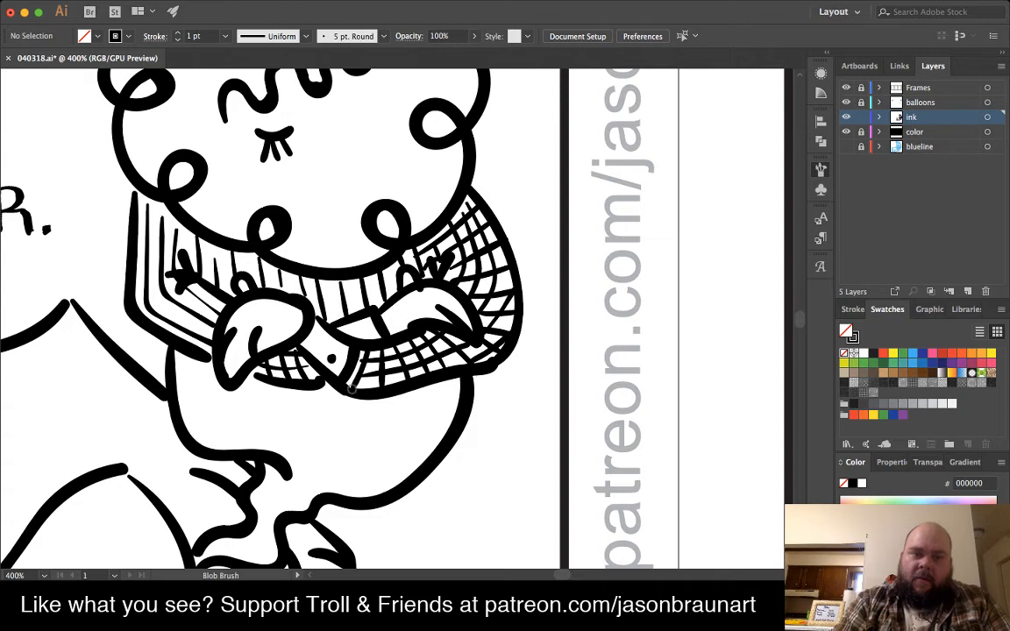
- Ink cross lines over the stripes of the sleeve nearest the block, from the shoulder around the elbow to the hand
left_click_drag(121, 186, 176, 227)
left_click_drag(123, 205, 163, 240)
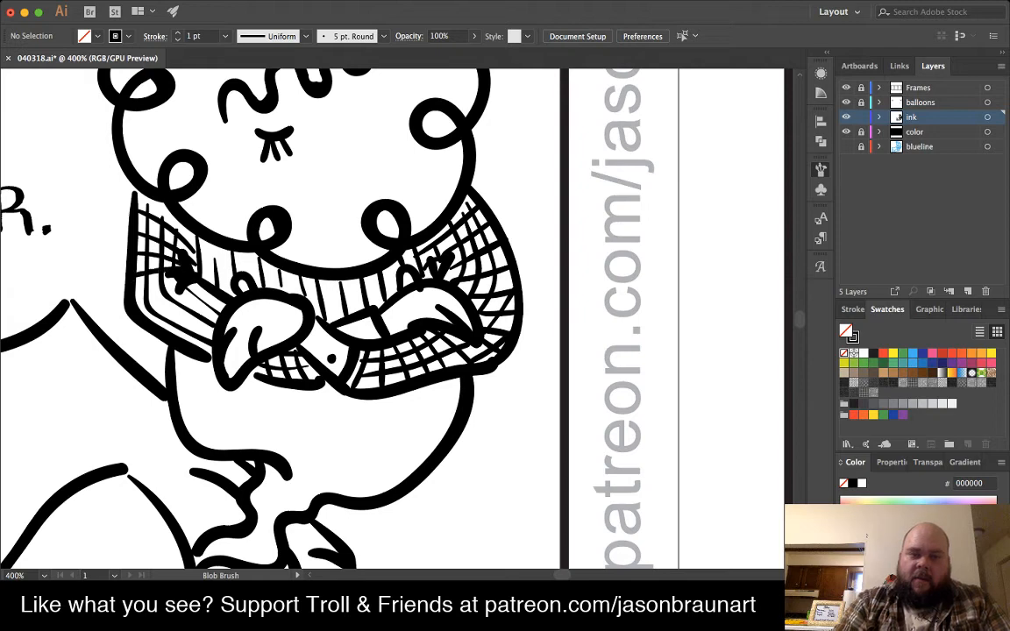
left_click_drag(116, 268, 160, 251)
left_click_drag(125, 284, 178, 256)
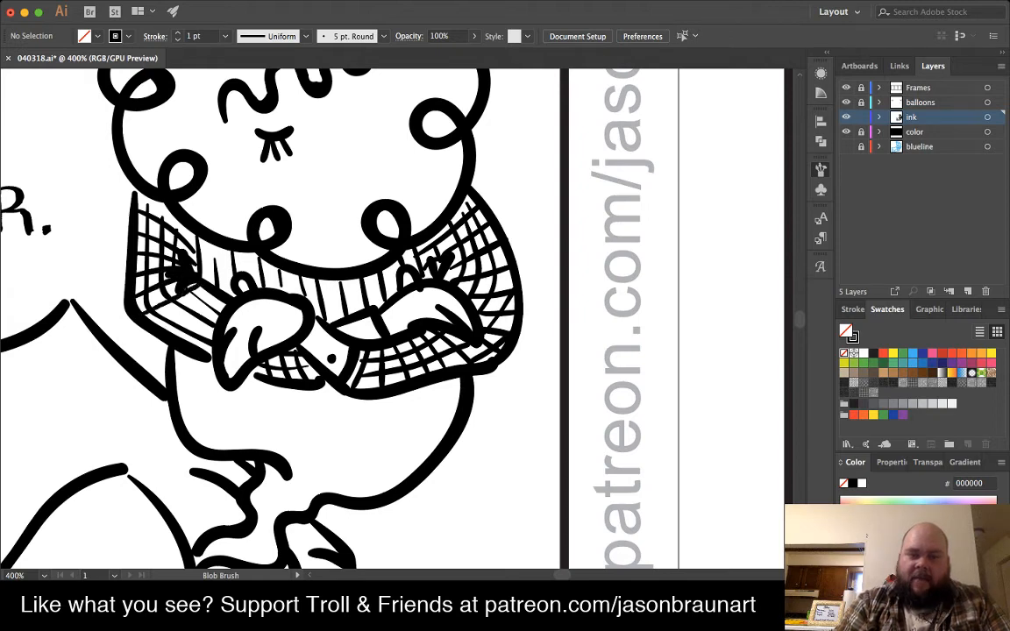
left_click_drag(161, 330, 210, 287)
left_click_drag(177, 341, 213, 298)
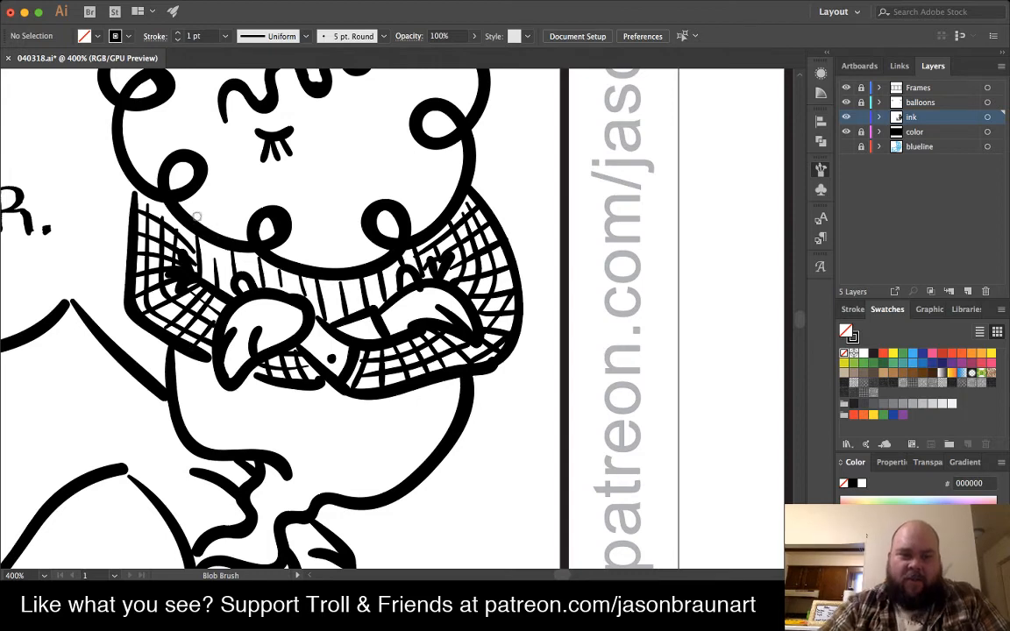
- Ink horizontal cross lines over the striped shirt front between the beard and the folded arms to complete its plaid
mouse_move(203, 264)
left_mouse_down()
mouse_move(192, 246)
mouse_move(263, 263)
left_mouse_up()
left_click_drag(173, 226, 238, 241)
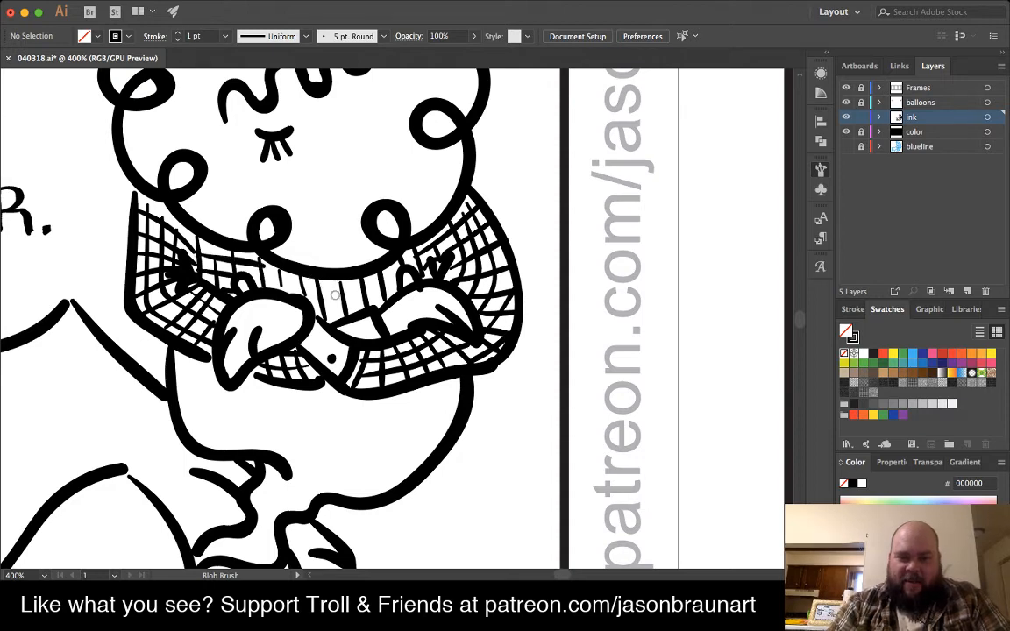
mouse_move(295, 284)
left_mouse_down()
mouse_move(324, 277)
mouse_move(308, 268)
left_mouse_up()
left_click_drag(309, 267, 358, 256)
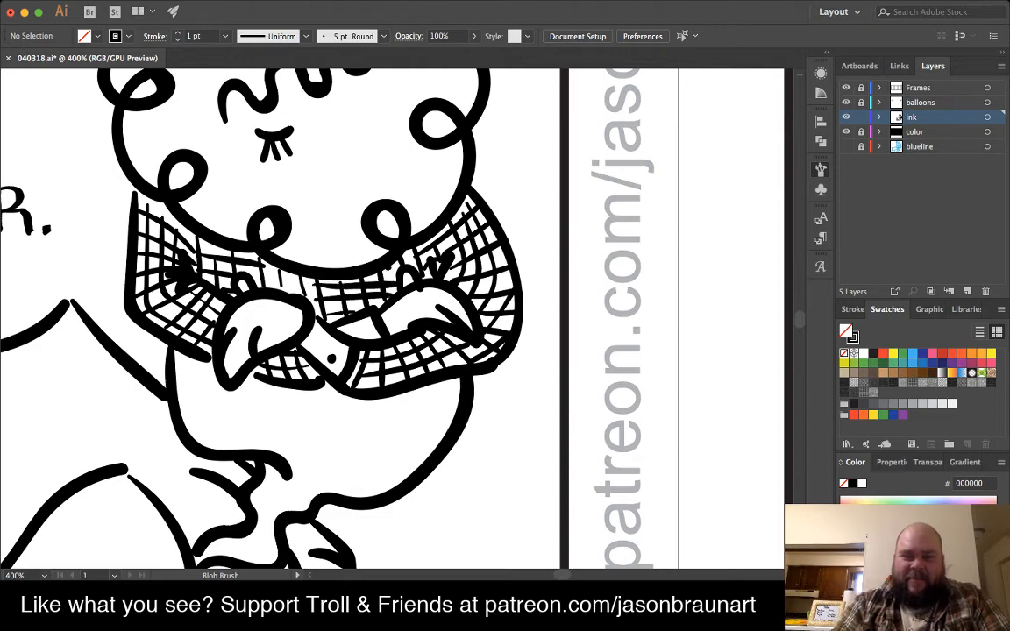
left_click_drag(239, 255, 265, 254)
mouse_move(338, 276)
left_mouse_down()
mouse_move(366, 337)
mouse_move(368, 422)
mouse_move(392, 540)
mouse_move(392, 333)
left_mouse_up()
scroll(357, 289, "down", 10)
scroll(356, 289, "left", 4)
scroll(285, 403, "left", 5)
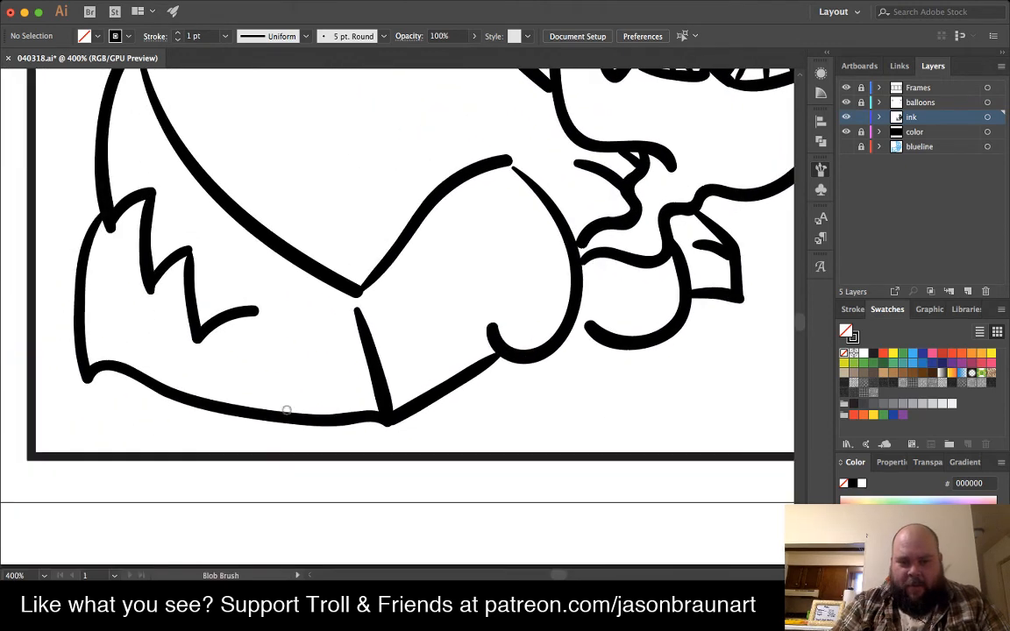
left_click(290, 405)
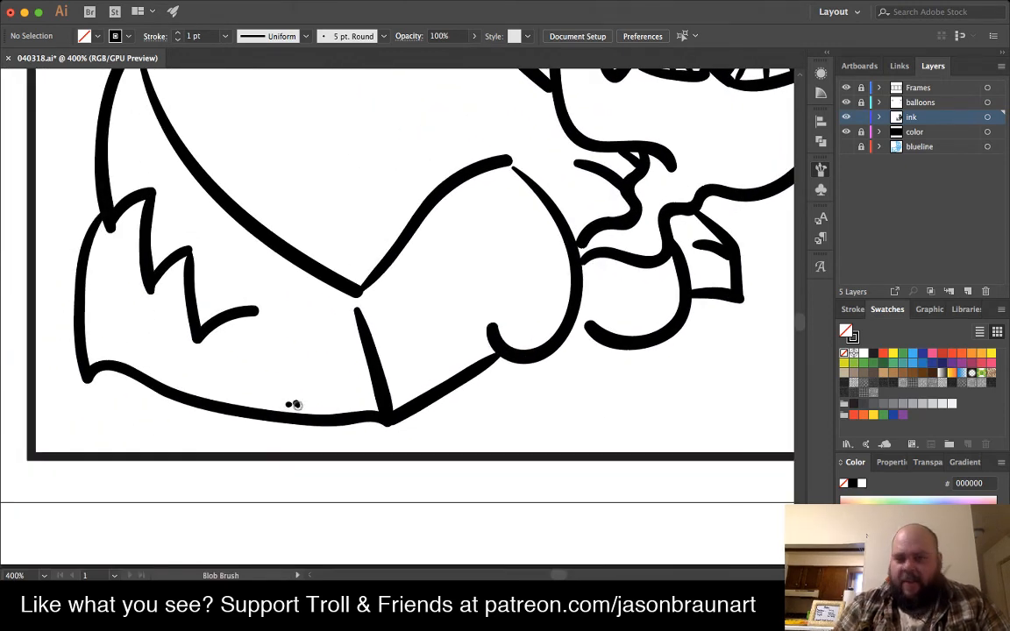
left_click(296, 404)
left_click_drag(307, 397, 313, 408)
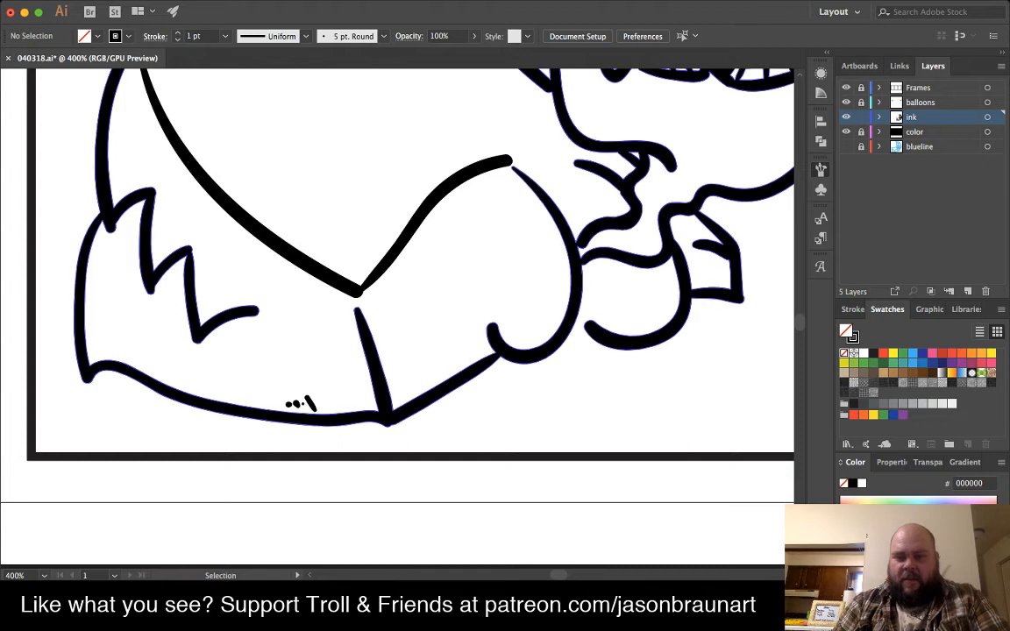
key("super+z")
key("super+z")
key("shift+b")
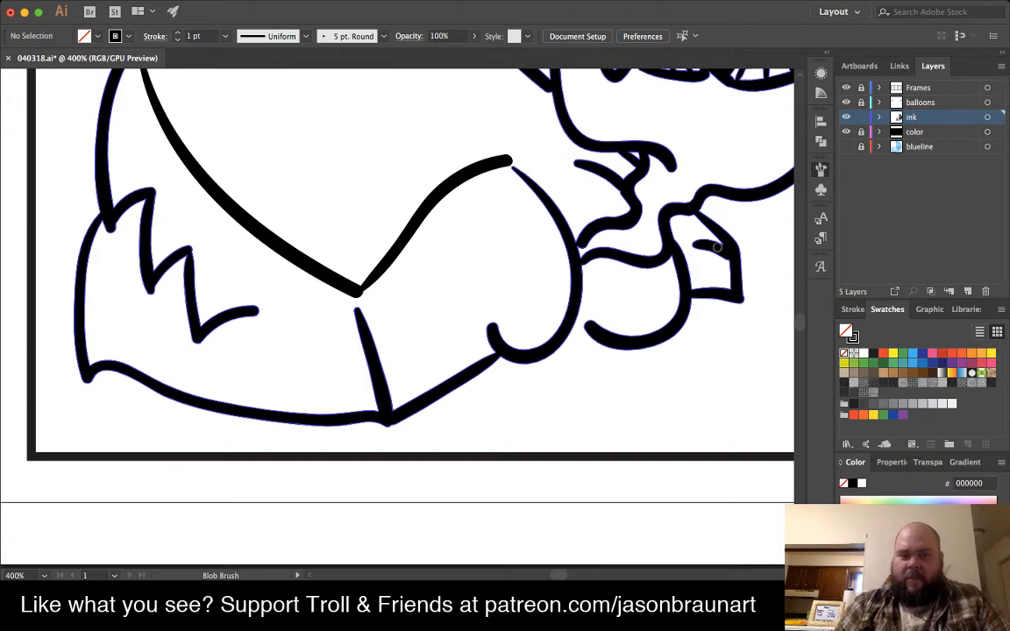
left_click_drag(717, 248, 732, 254)
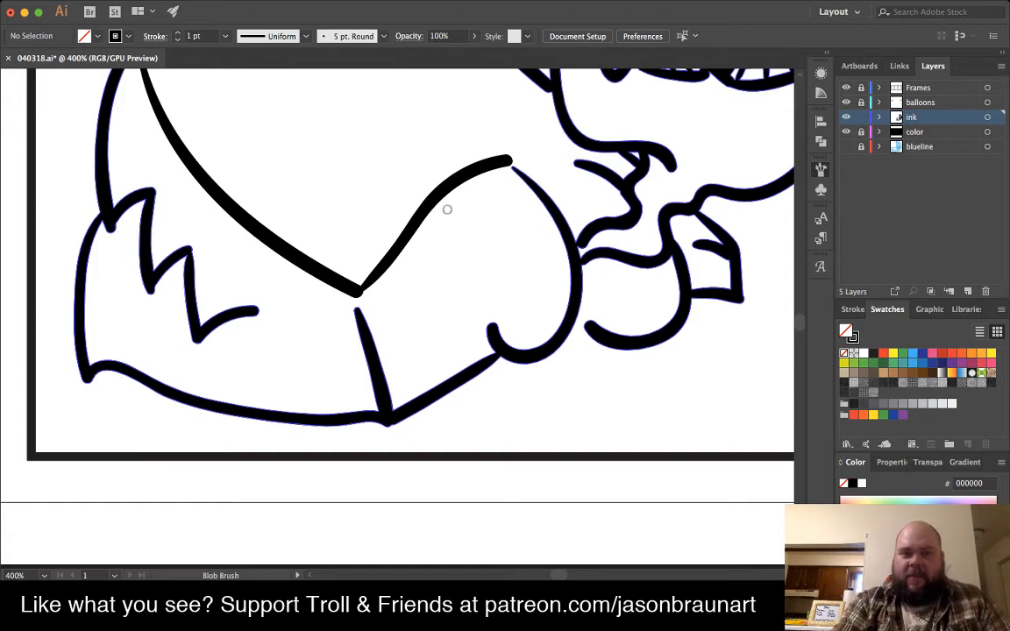
- Ink short hatching strokes with a finer brush along the block's lower edge beside its front corner line and next to its rounded end
key("]")
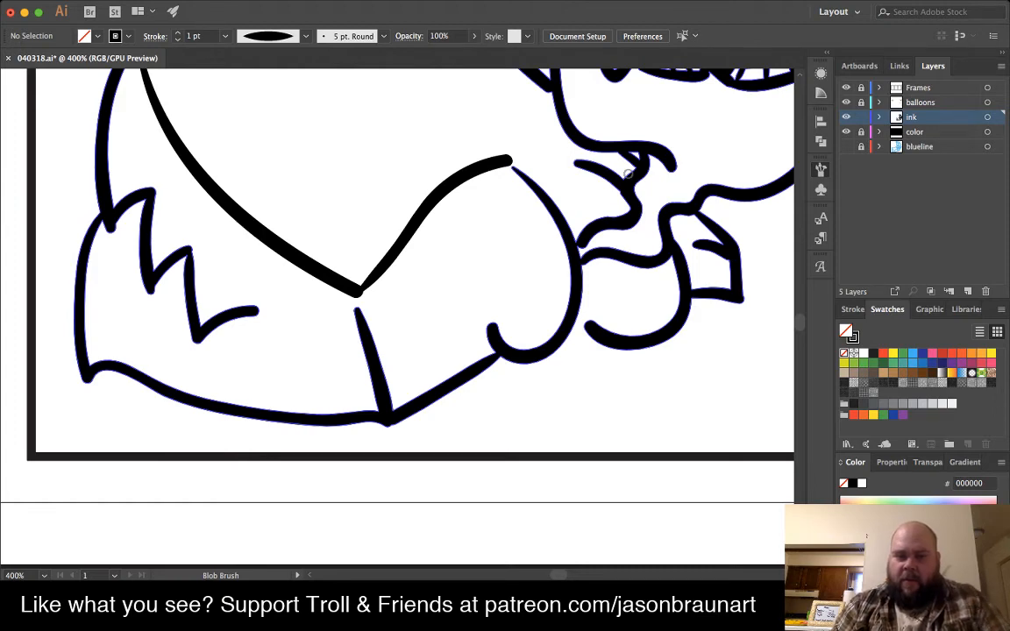
key("[")
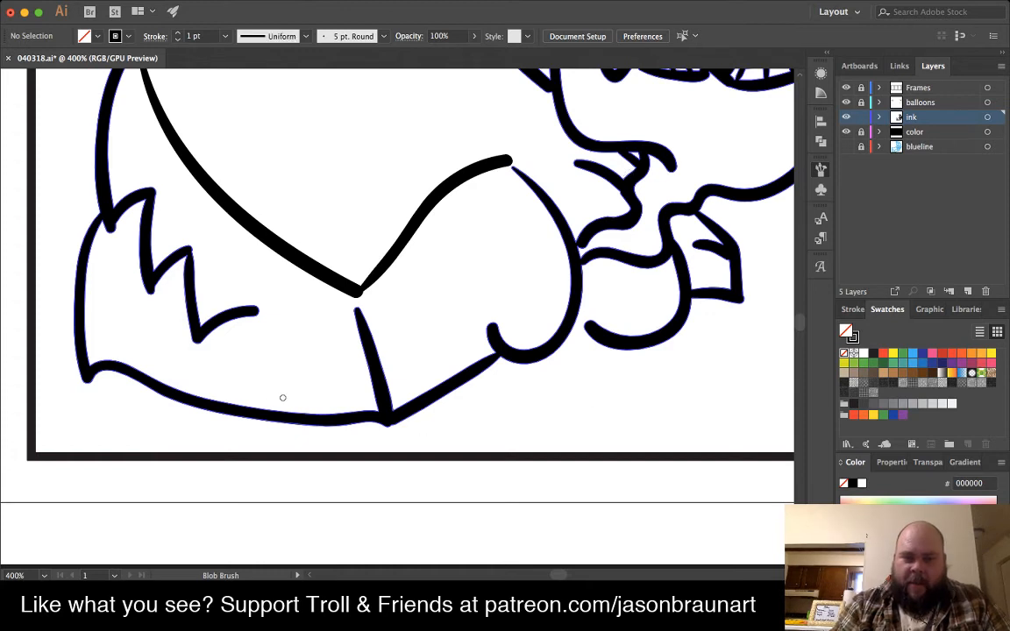
left_click_drag(277, 392, 280, 400)
mouse_move(284, 389)
left_mouse_down()
mouse_move(291, 401)
mouse_move(376, 405)
left_mouse_up()
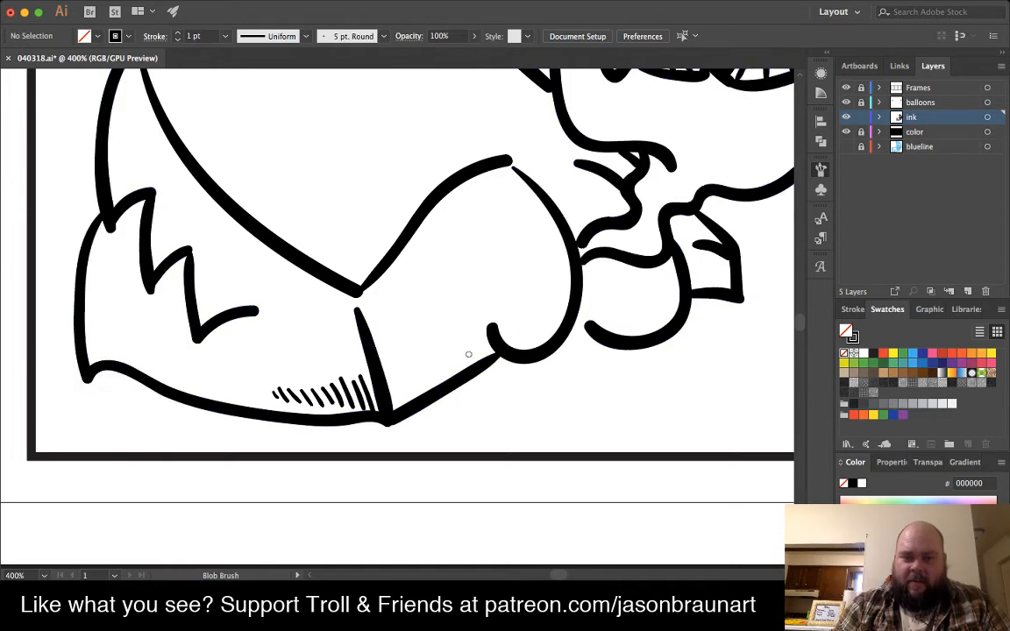
left_click_drag(472, 342, 476, 357)
left_click_drag(477, 341, 486, 348)
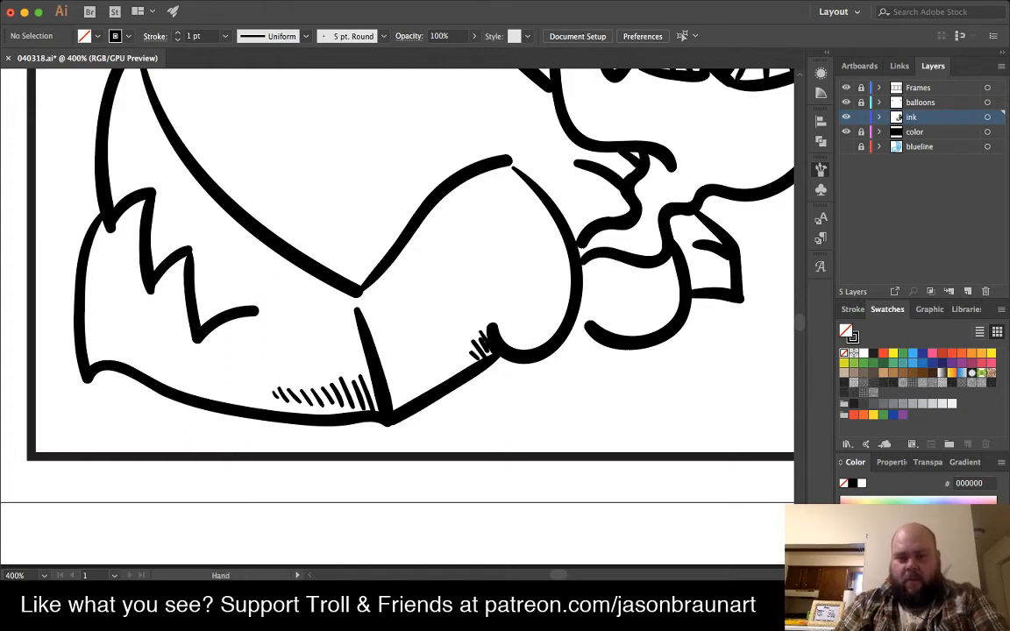
- Ink an inner outline and vertical stripes on the small boxy shape behind the rounded foot
scroll(475, 336, "right", 10)
scroll(475, 336, "up", 2)
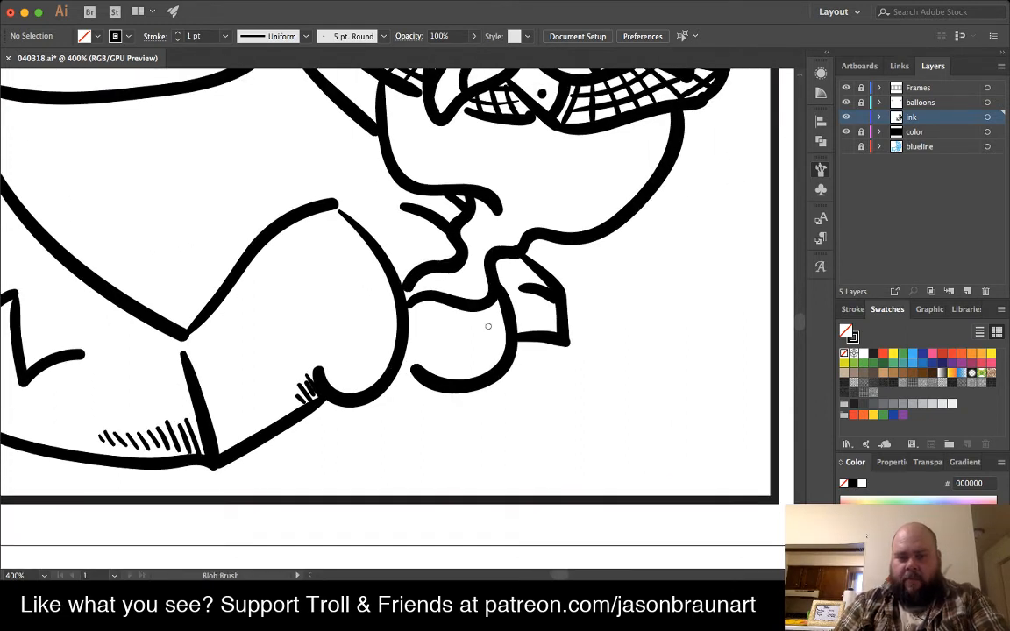
left_click_drag(523, 298, 531, 331)
left_click_drag(538, 302, 539, 330)
- Ink small crease marks above the block's V-shaped corner and thicken the upper strokes of its zigzag edge
mouse_move(496, 285)
left_mouse_down()
mouse_move(592, 444)
mouse_move(750, 385)
left_mouse_up()
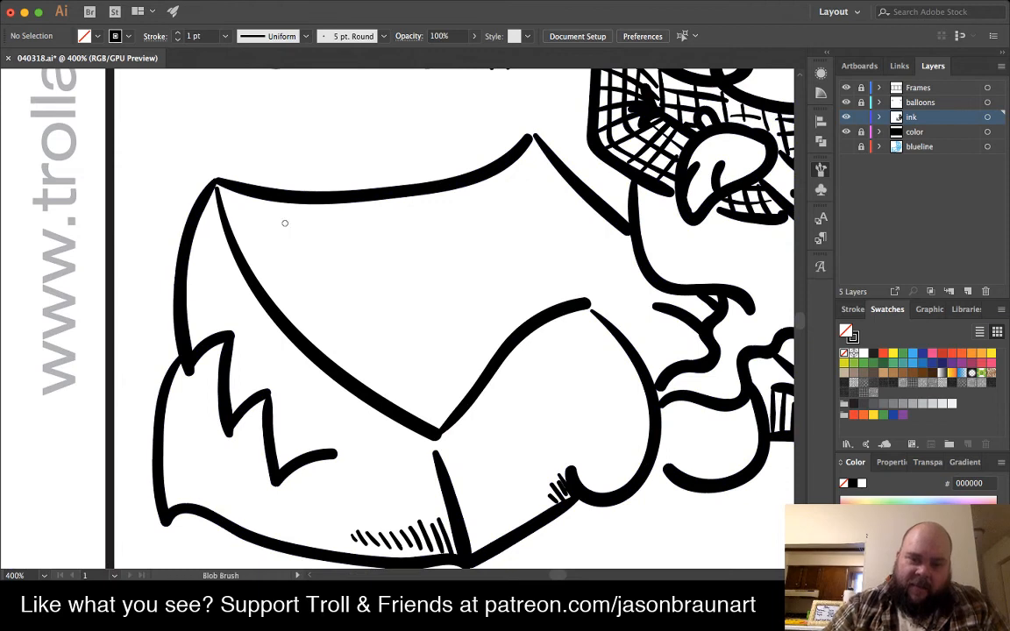
left_click_drag(402, 396, 433, 400)
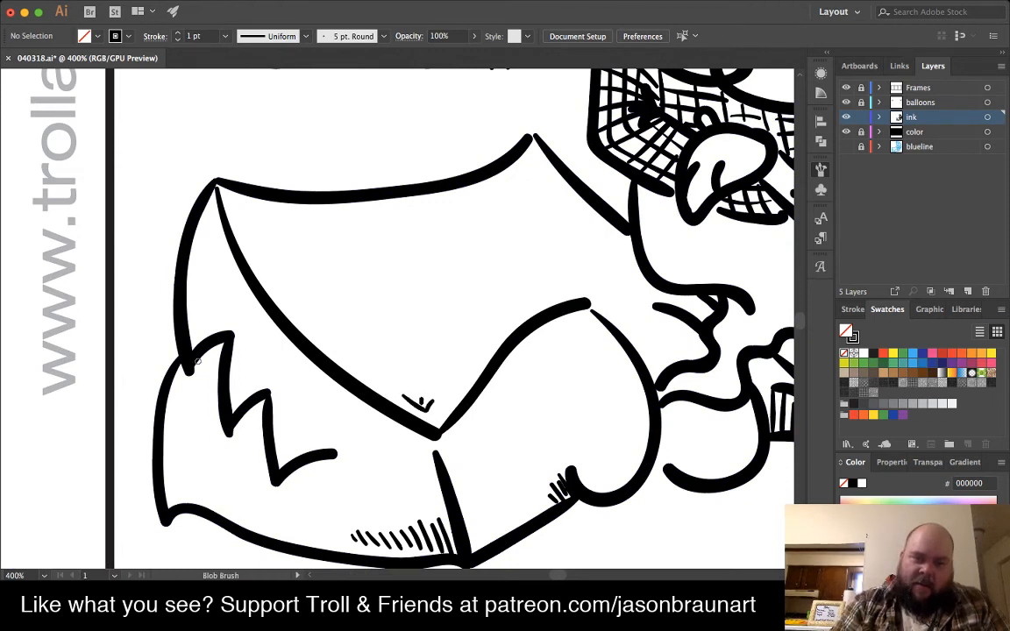
left_click_drag(183, 330, 197, 314)
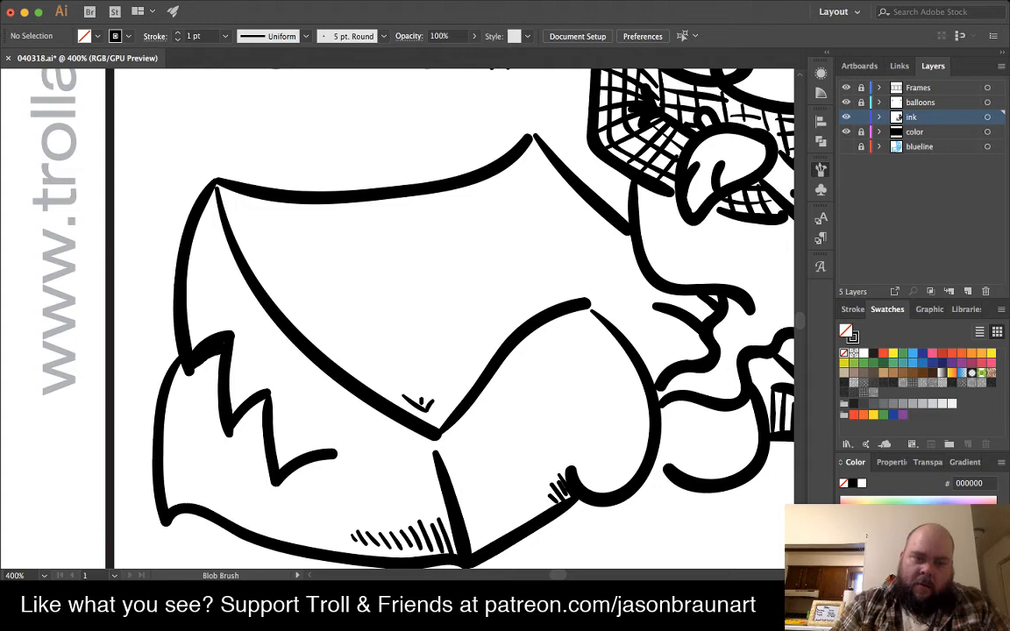
left_click_drag(212, 386, 238, 361)
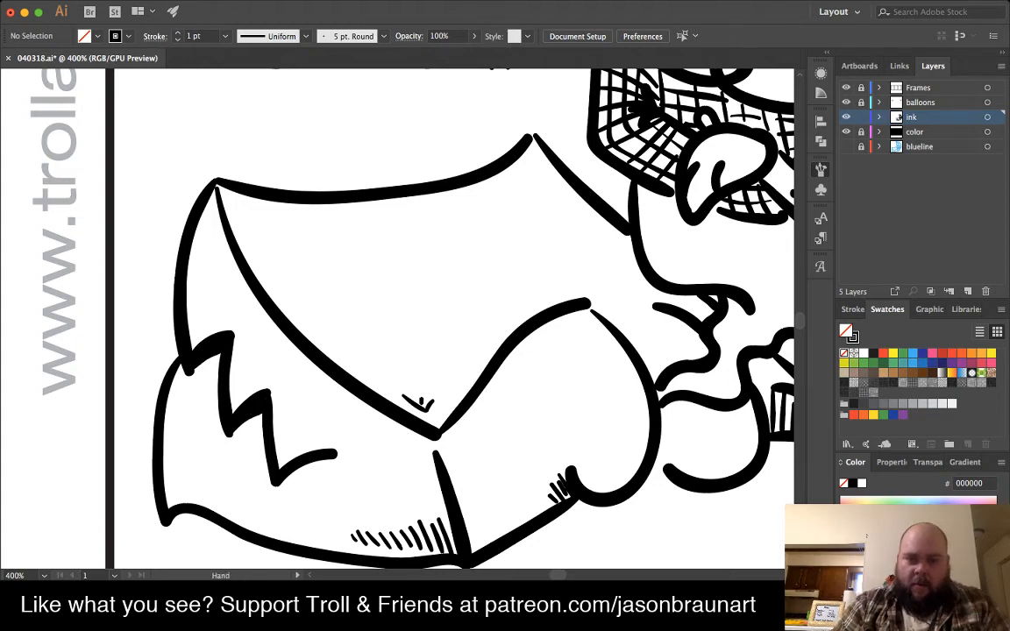
- Examine the inked block and bearded character across the third panel
scroll(282, 379, "down", 3)
scroll(283, 379, "left", 3)
left_click_drag(380, 397, 29, 537)
left_click_drag(350, 315, 523, 425)
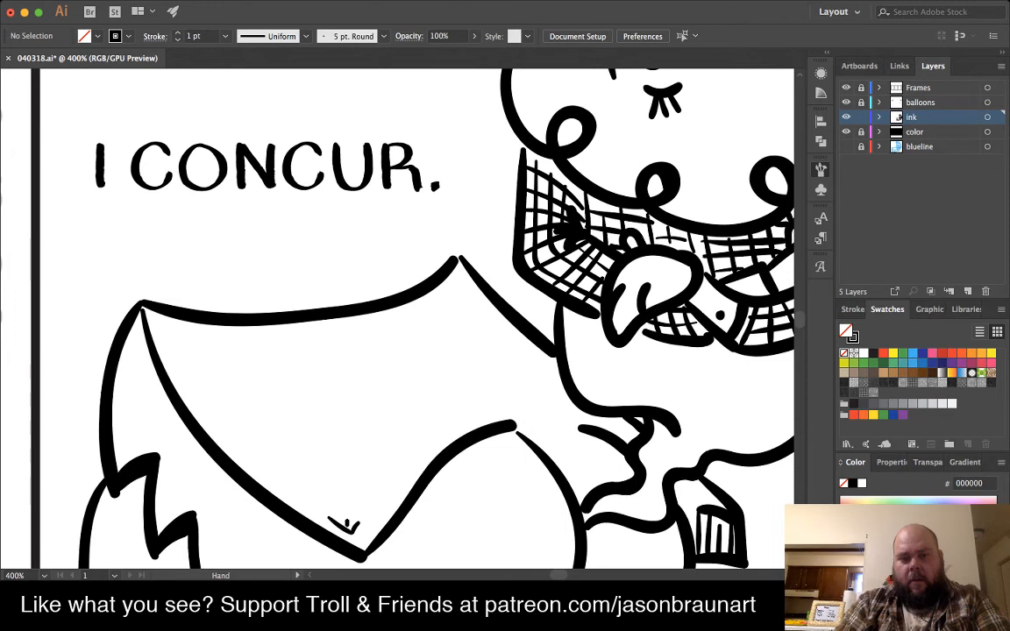
scroll(397, 319, "down", 3)
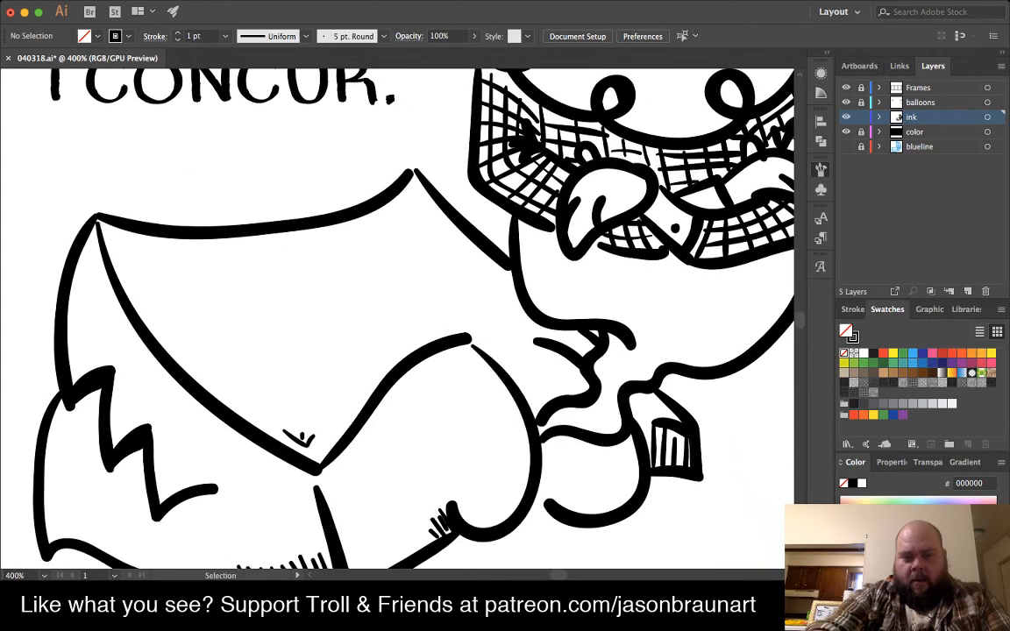
key("super+minus")
key("shift+b")
key("space")
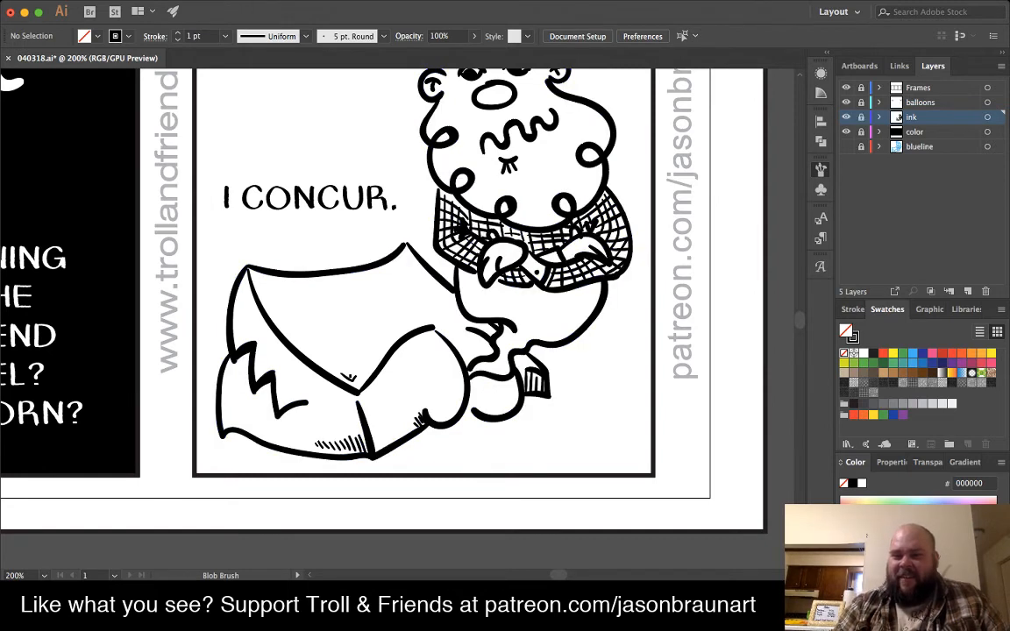
- On the color layer, fill the lobed shape behind the bearded character's head with grey 939598 using the Blob Brush
left_click(915, 131)
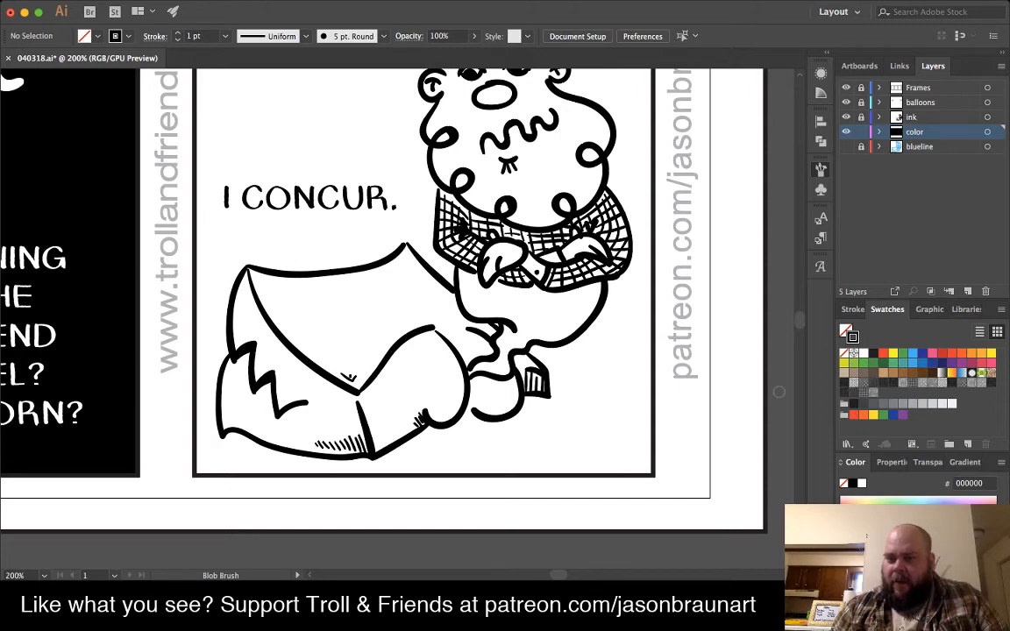
left_click(903, 403)
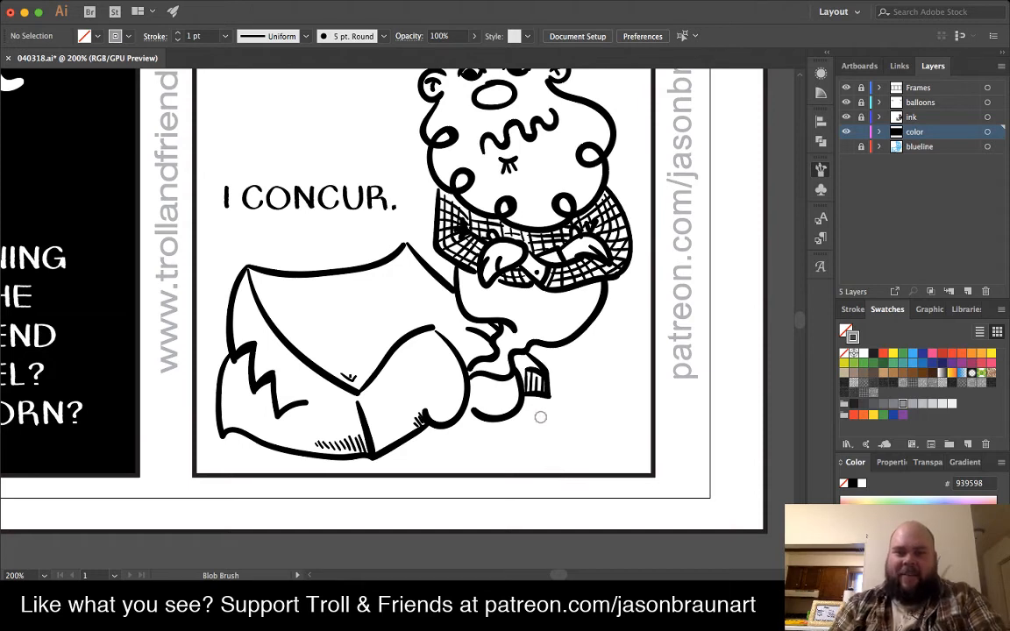
left_click_drag(540, 417, 478, 623)
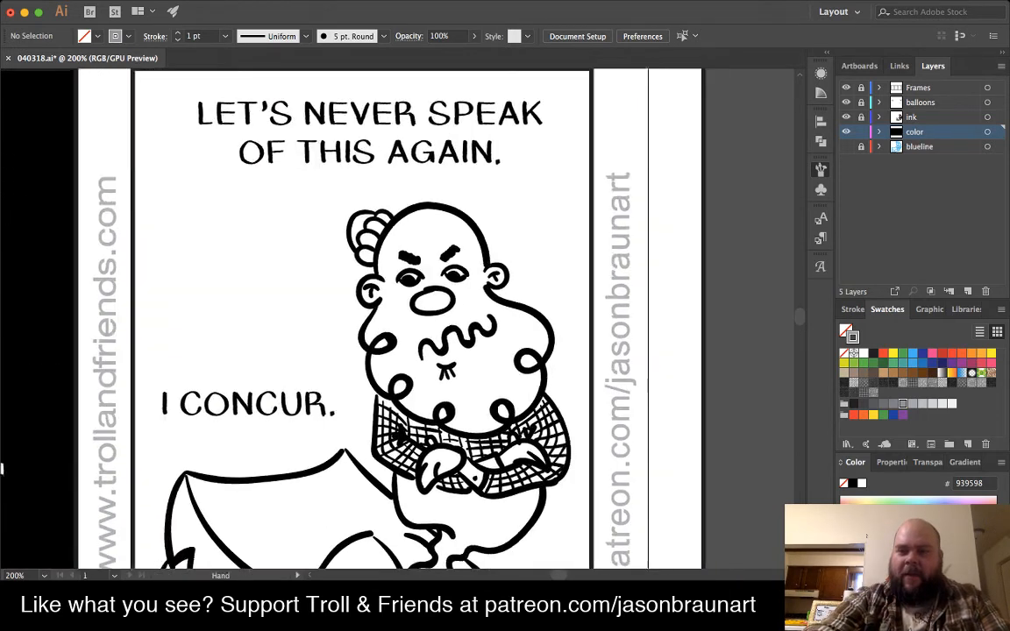
key("super+equal")
key("super+equal")
key("super+equal")
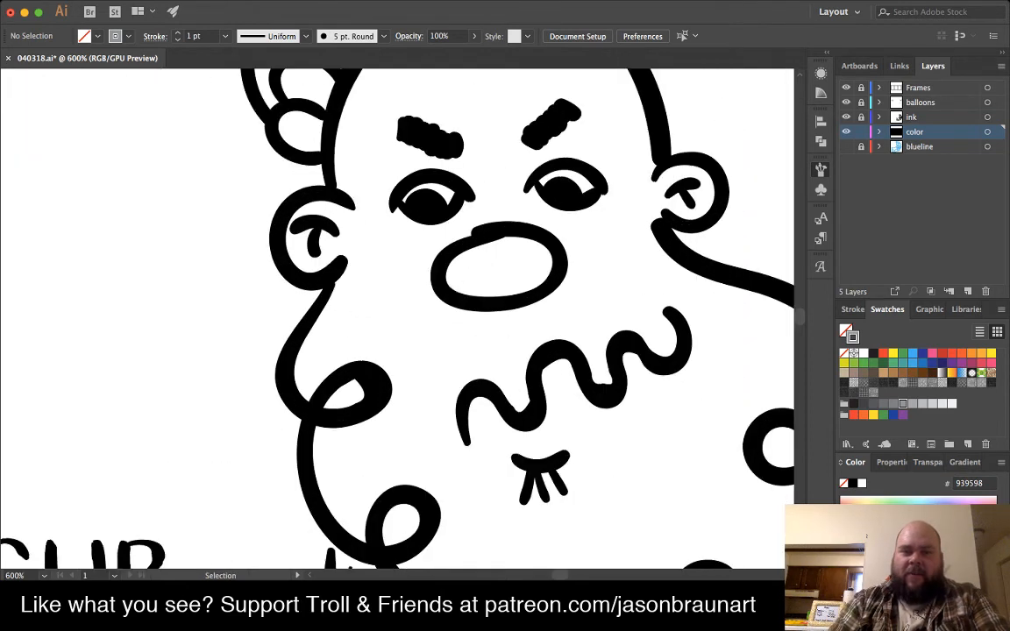
left_click_drag(401, 251, 421, 473)
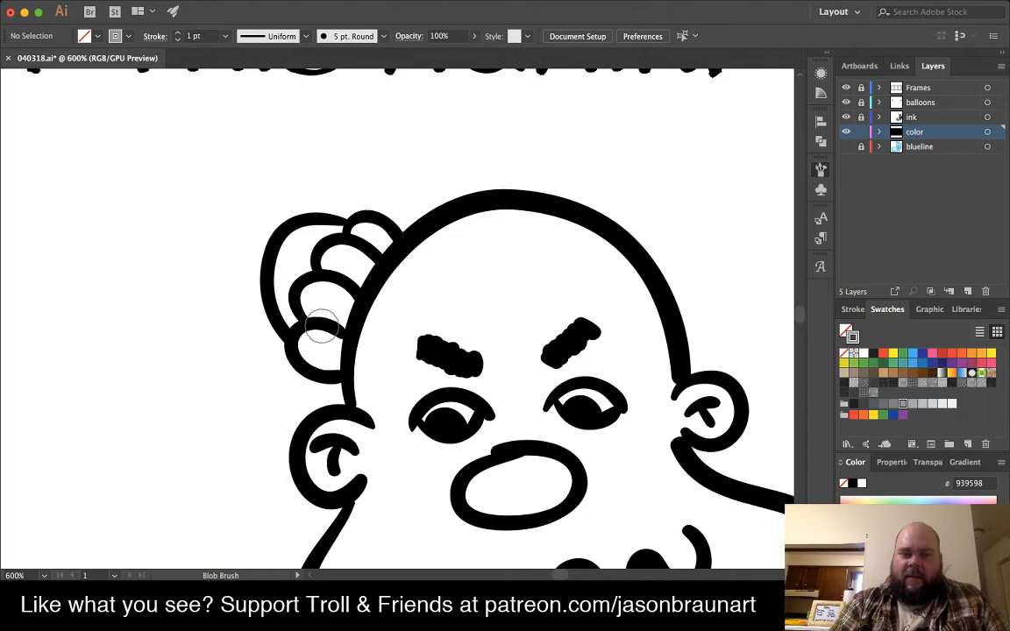
mouse_move(321, 307)
left_mouse_down()
mouse_move(323, 298)
mouse_move(307, 318)
mouse_move(323, 361)
mouse_move(256, 267)
mouse_move(261, 230)
mouse_move(338, 208)
mouse_move(351, 219)
mouse_move(333, 258)
mouse_move(294, 238)
left_mouse_up()
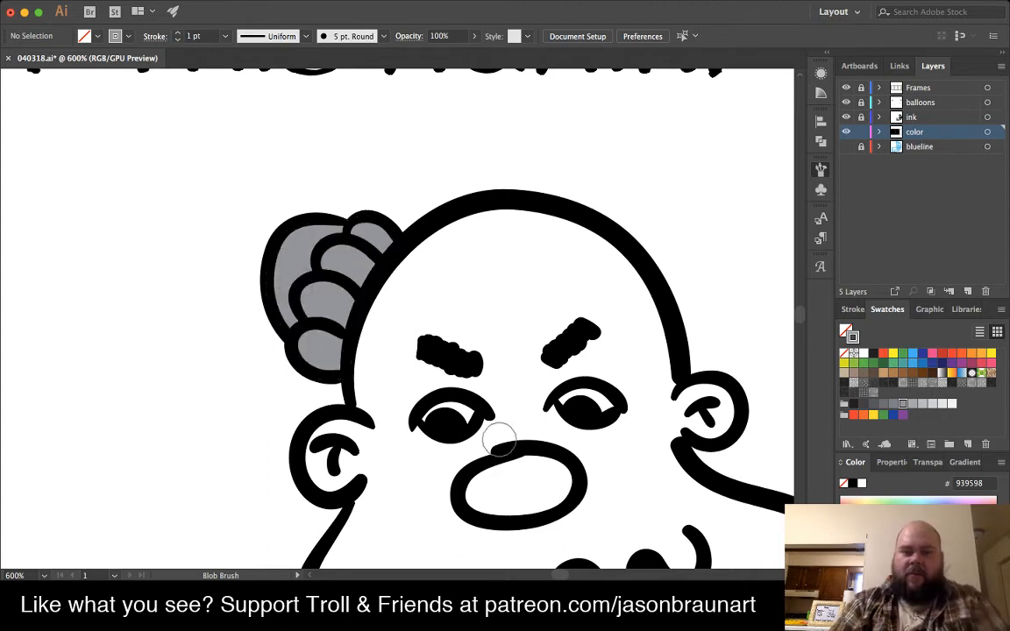
- Paint grey shadows under both of the bearded character's eyebrows and inside the ears
scroll(499, 438, "down", 5)
scroll(499, 438, "right", 3)
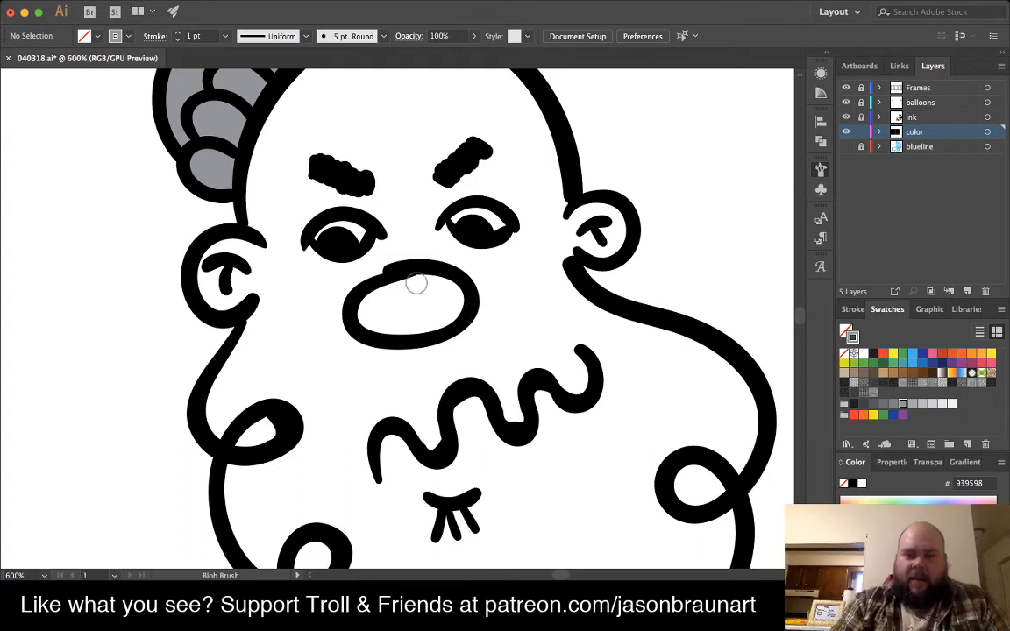
left_click_drag(314, 181, 357, 190)
mouse_move(462, 167)
left_mouse_down()
mouse_move(443, 179)
mouse_move(486, 161)
left_mouse_up()
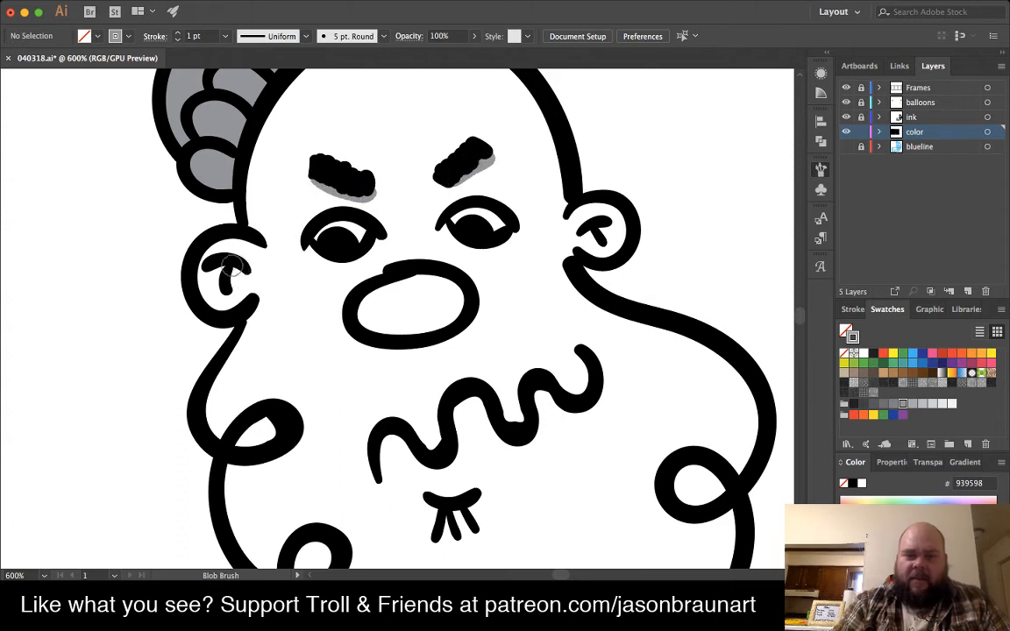
mouse_move(210, 274)
left_mouse_down()
mouse_move(207, 256)
mouse_move(202, 263)
mouse_move(244, 268)
left_mouse_up()
- Paint curved grey shadows beneath both of the bearded character's eyes
scroll(525, 277, "right", 5)
scroll(525, 277, "up", 2)
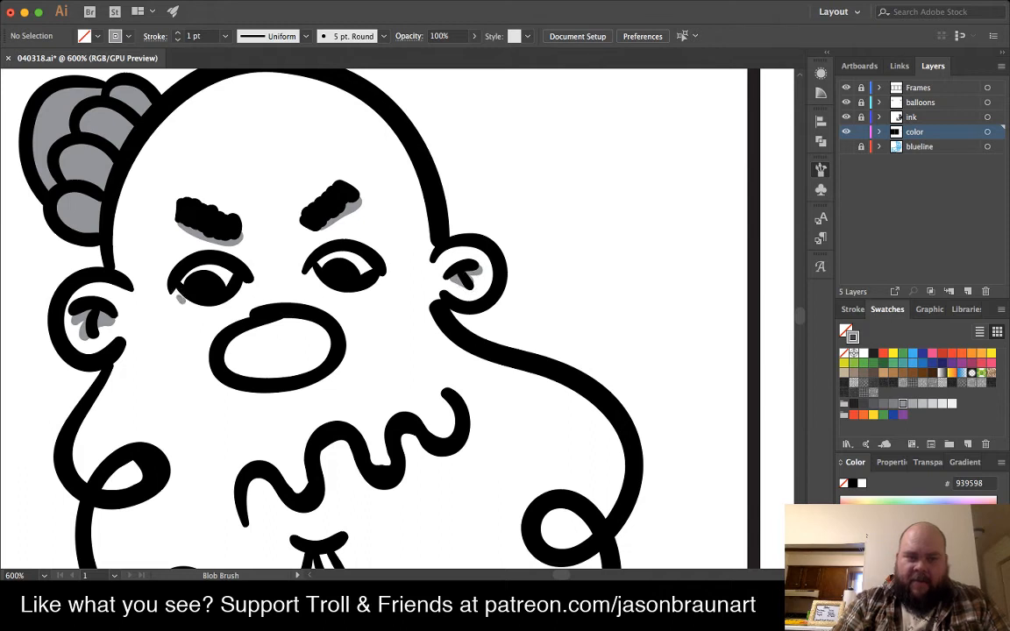
left_click_drag(195, 307, 226, 310)
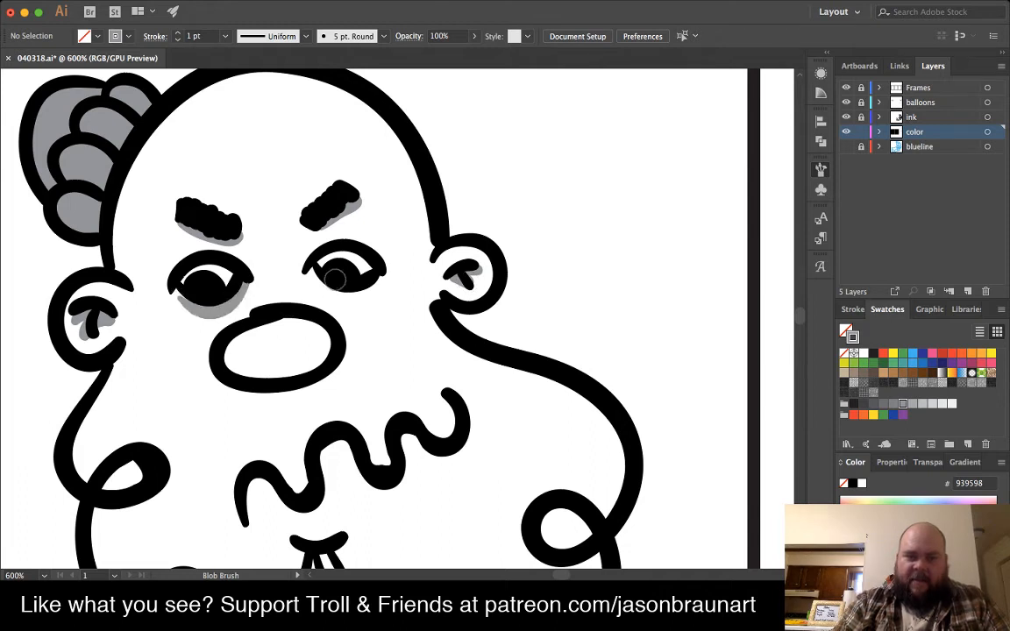
left_click_drag(320, 288, 381, 294)
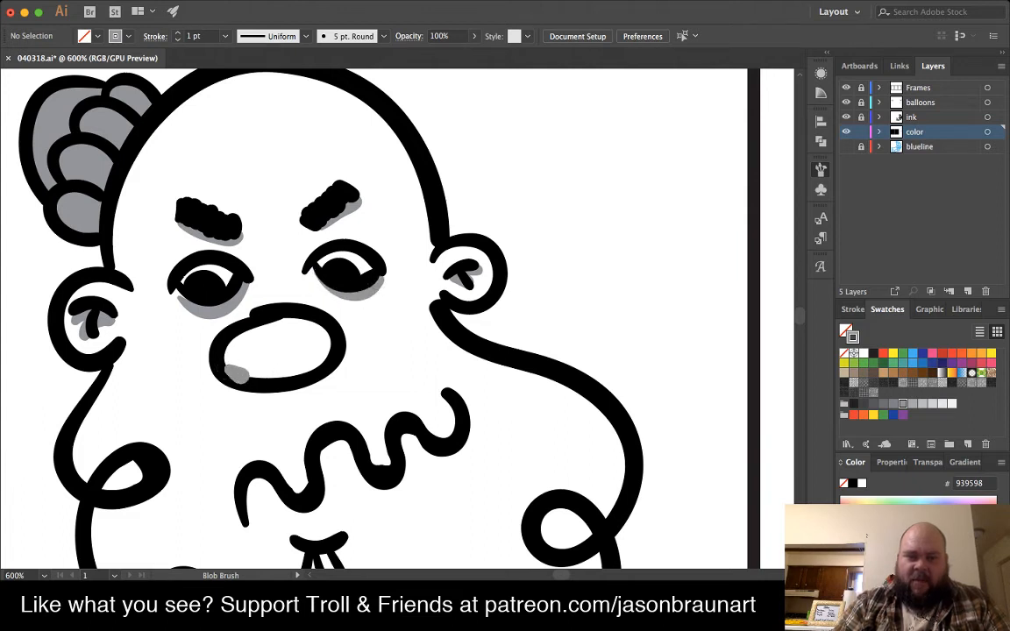
- Try a partial grey shadow and a solid grey fill on the bearded character's nose, undoing each
mouse_move(254, 375)
left_mouse_down()
mouse_move(287, 368)
mouse_move(311, 346)
mouse_move(308, 326)
mouse_move(300, 357)
left_mouse_up()
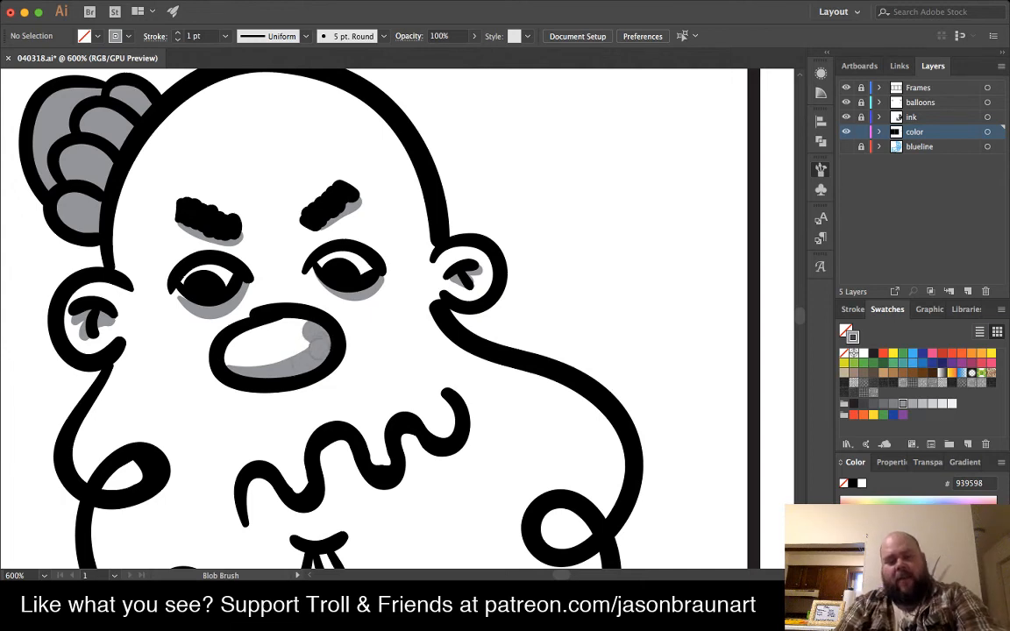
key("super+z")
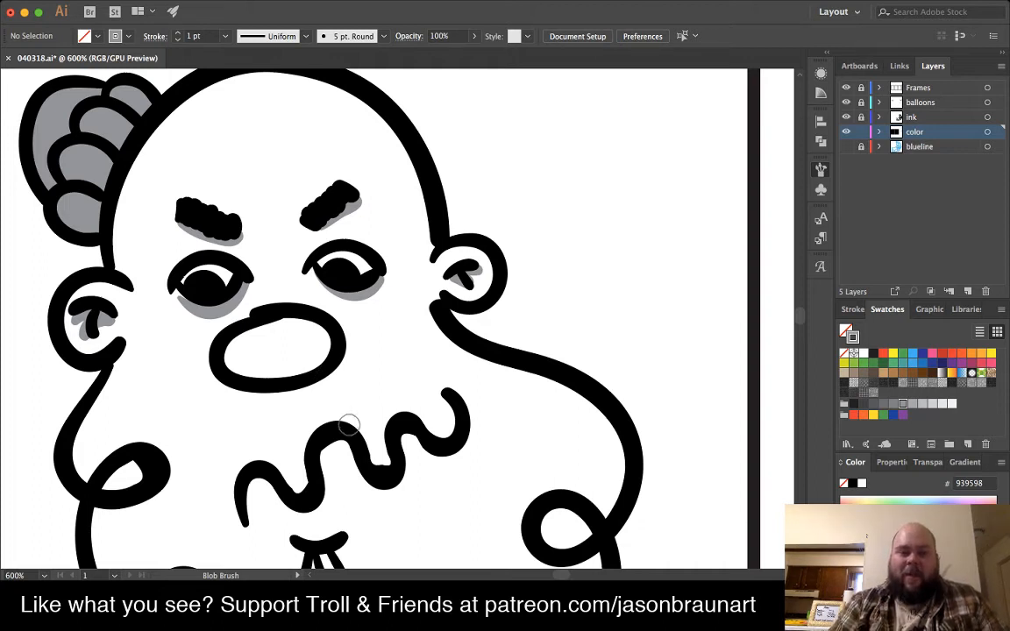
mouse_move(236, 354)
left_mouse_down()
mouse_move(293, 320)
mouse_move(272, 338)
mouse_move(215, 333)
left_mouse_up()
left_click_drag(267, 353, 302, 344)
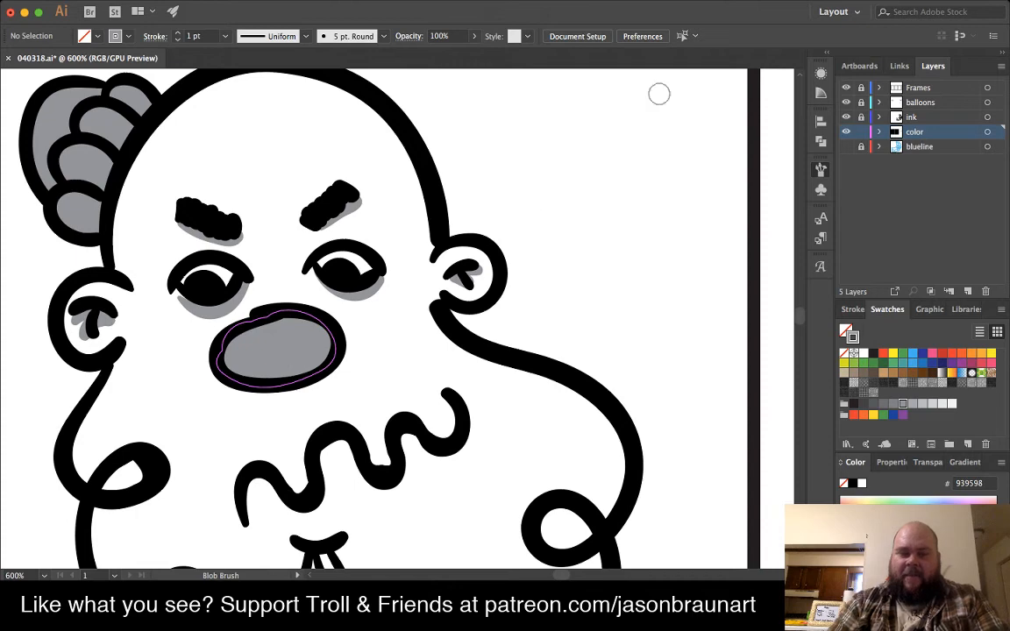
key("v")
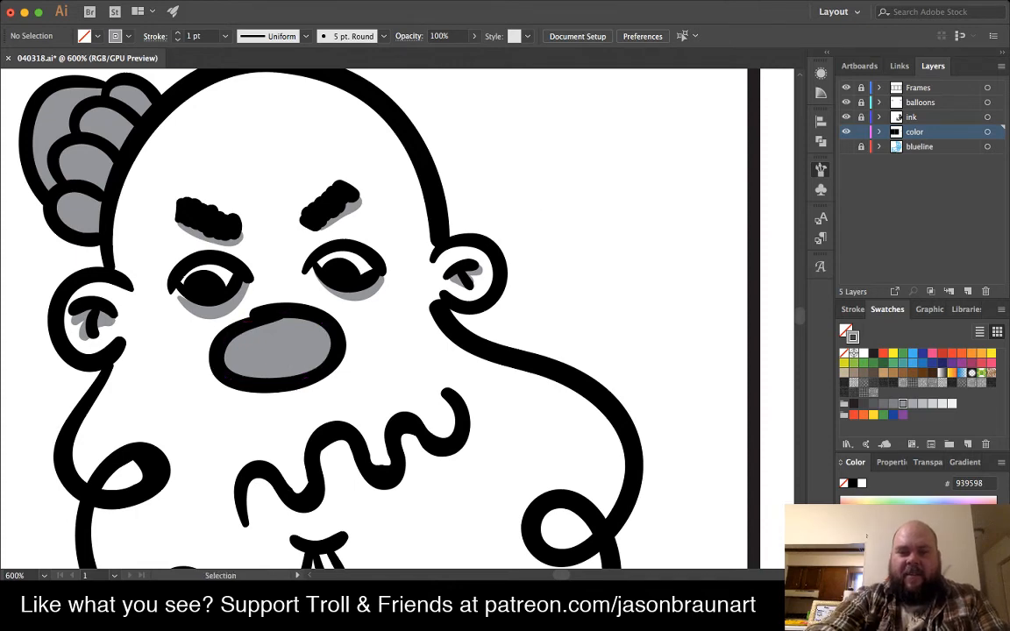
key("ctrl+minus")
key("ctrl+minus")
key("ctrl+minus")
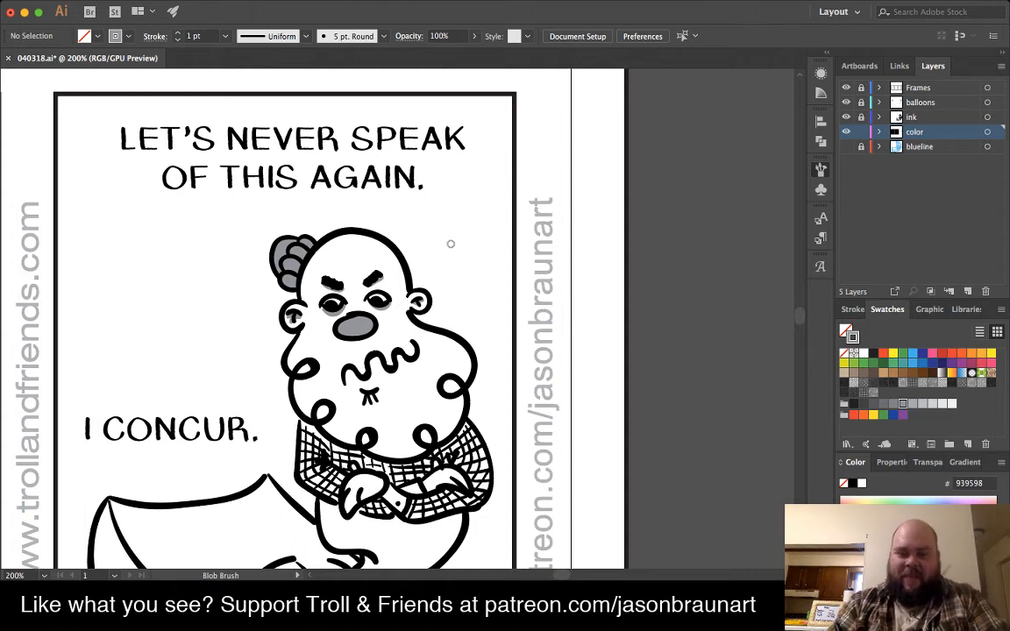
key("ctrl+z")
- Paint a grey crescent shadow along the lower edge and beard-curl side of the nose, leaving its upper part white
key("shift+b")
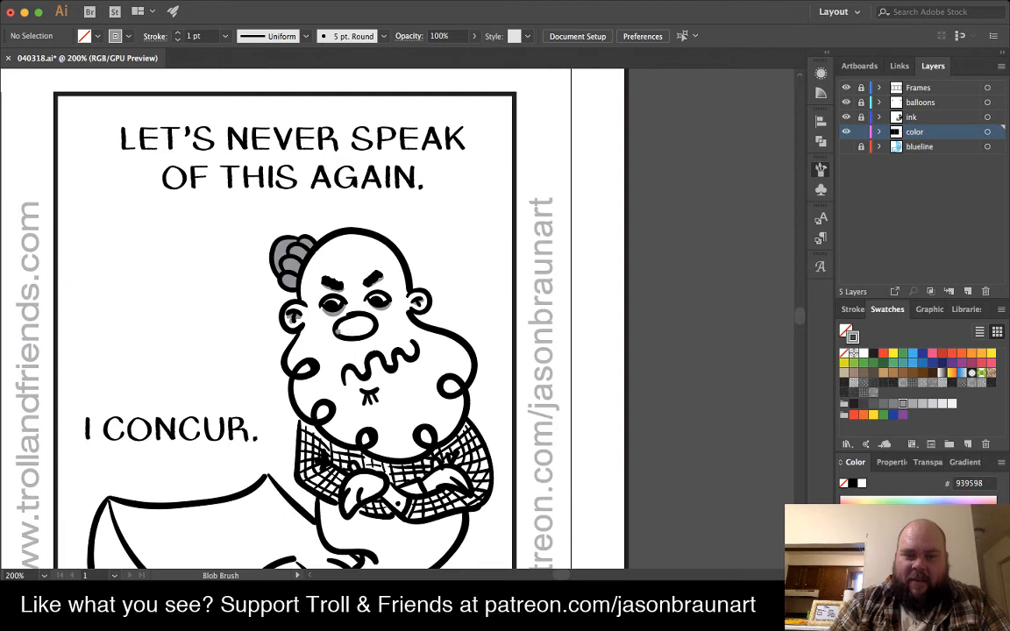
left_click_drag(365, 334, 372, 322)
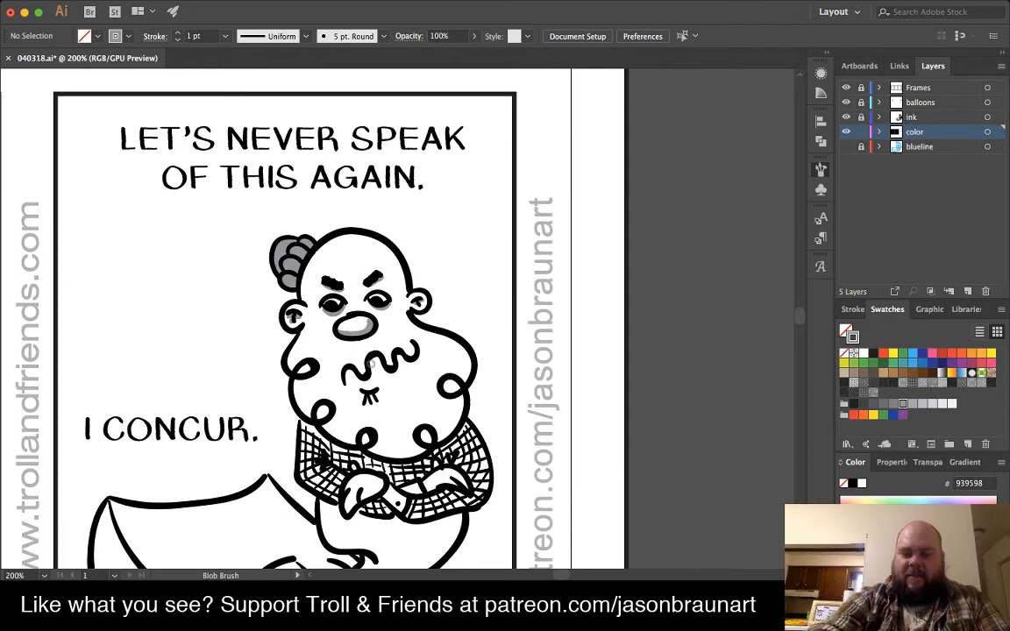
key("ctrl+equal")
key("ctrl+equal")
key("ctrl+equal")
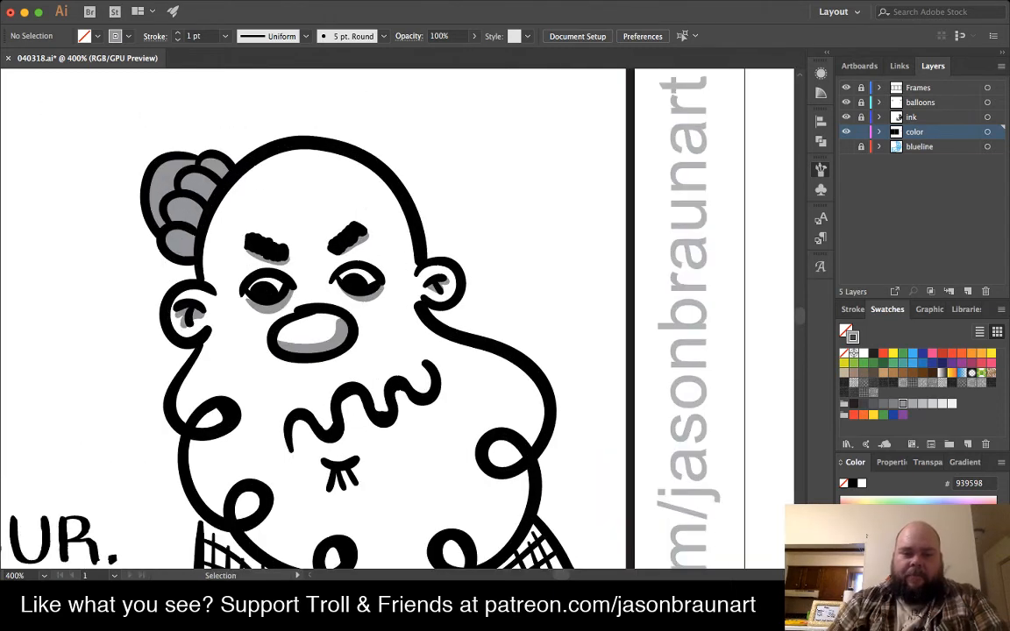
- Paint grey shadows beneath the arches of the bearded character's wavy mustache line and above the small mouth mark
left_click_drag(331, 535, 357, 361)
mouse_move(279, 305)
left_mouse_down()
mouse_move(261, 321)
mouse_move(294, 317)
left_mouse_up()
left_click_drag(346, 278, 377, 273)
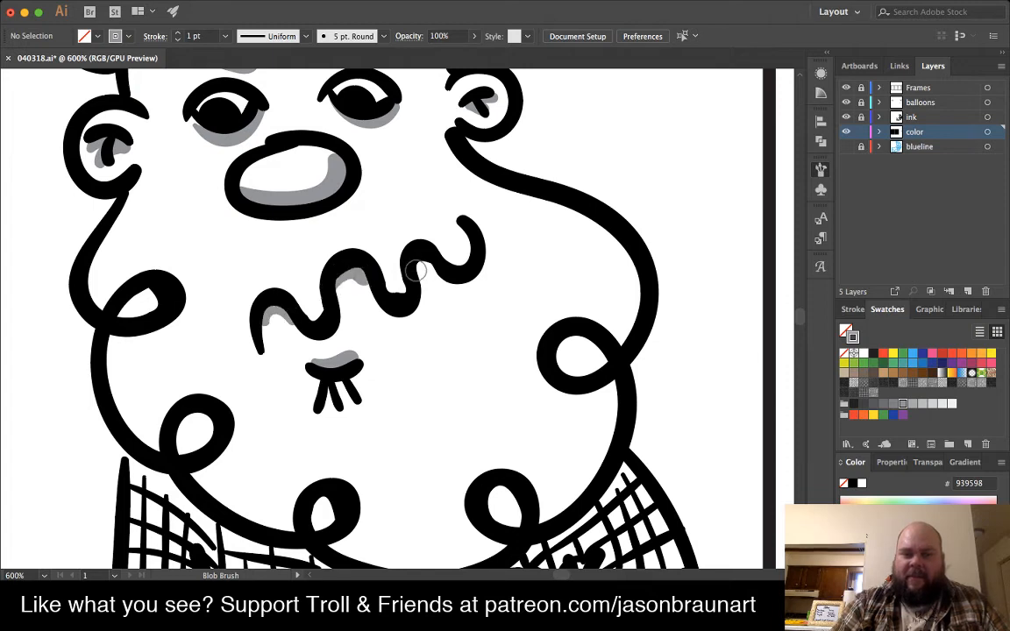
left_click_drag(478, 226, 484, 261)
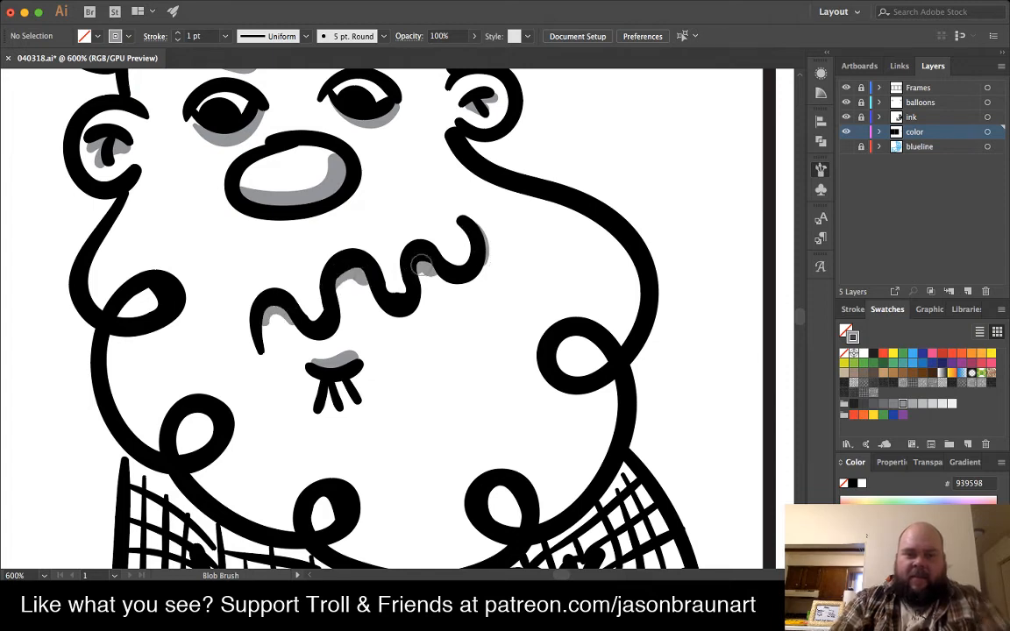
- Paint the side of the face from the ear to the first beard curl grey, and a scalloped grey band across the cheeks beneath the nose
left_click_drag(252, 269, 371, 297)
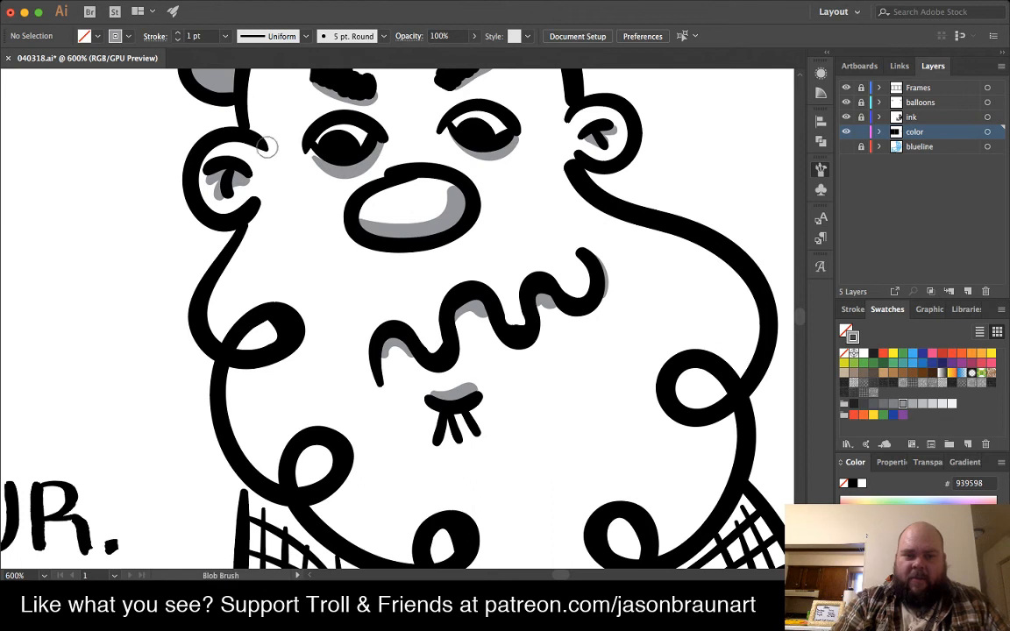
mouse_move(267, 147)
left_mouse_down()
mouse_move(249, 272)
mouse_move(263, 328)
mouse_move(210, 289)
mouse_move(241, 293)
mouse_move(244, 307)
left_mouse_up()
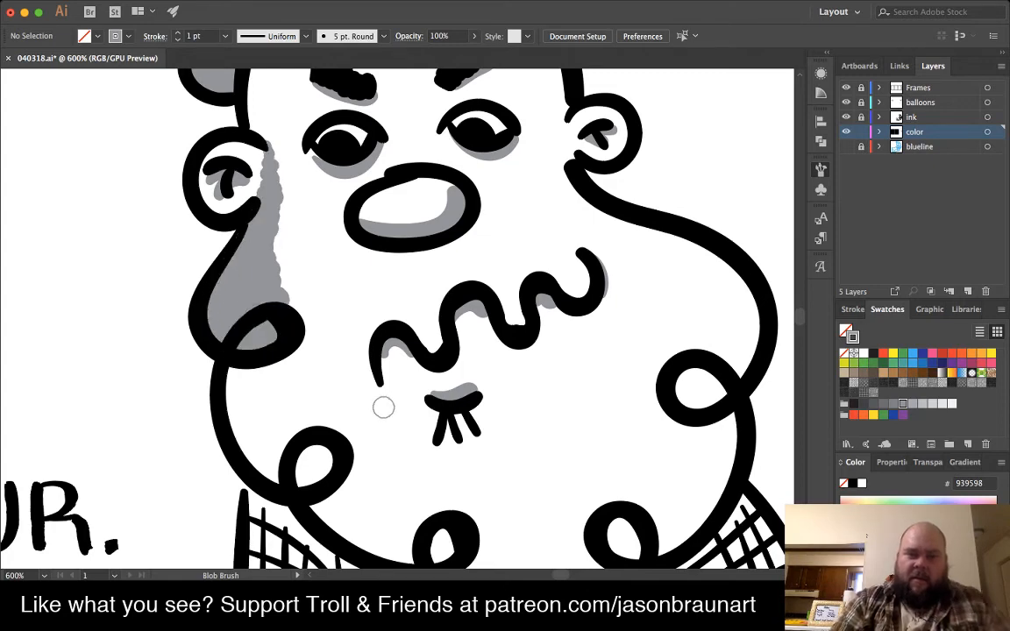
scroll(347, 368, "down", 5)
scroll(346, 367, "right", 3)
mouse_move(369, 176)
left_mouse_down()
mouse_move(334, 184)
mouse_move(342, 204)
mouse_move(306, 197)
mouse_move(309, 219)
mouse_move(292, 211)
mouse_move(266, 300)
left_mouse_up()
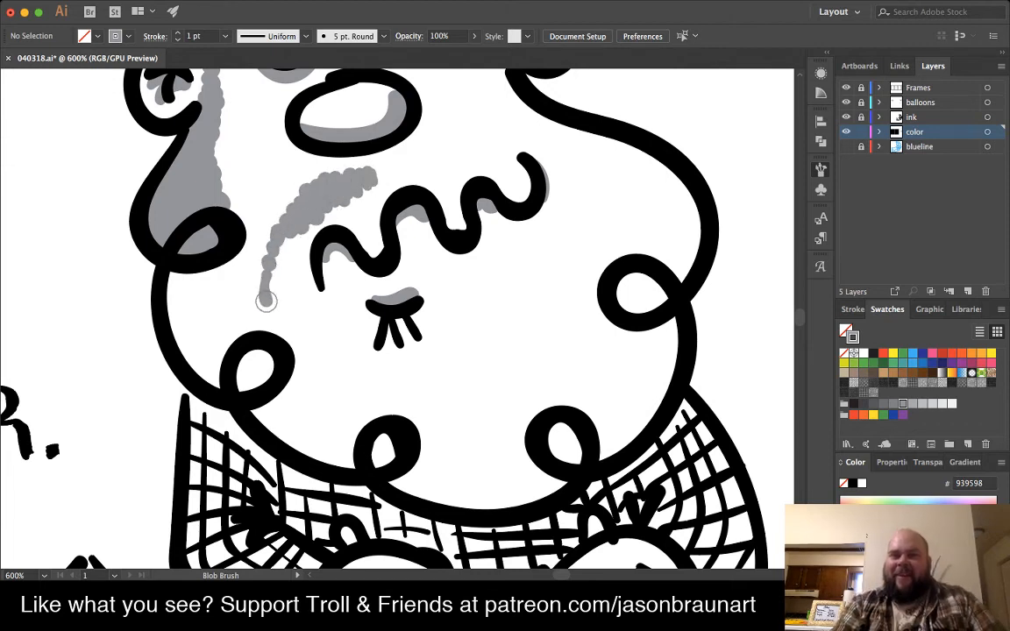
mouse_move(379, 172)
left_mouse_down()
mouse_move(436, 142)
mouse_move(468, 137)
mouse_move(479, 110)
mouse_move(498, 116)
mouse_move(531, 106)
left_mouse_up()
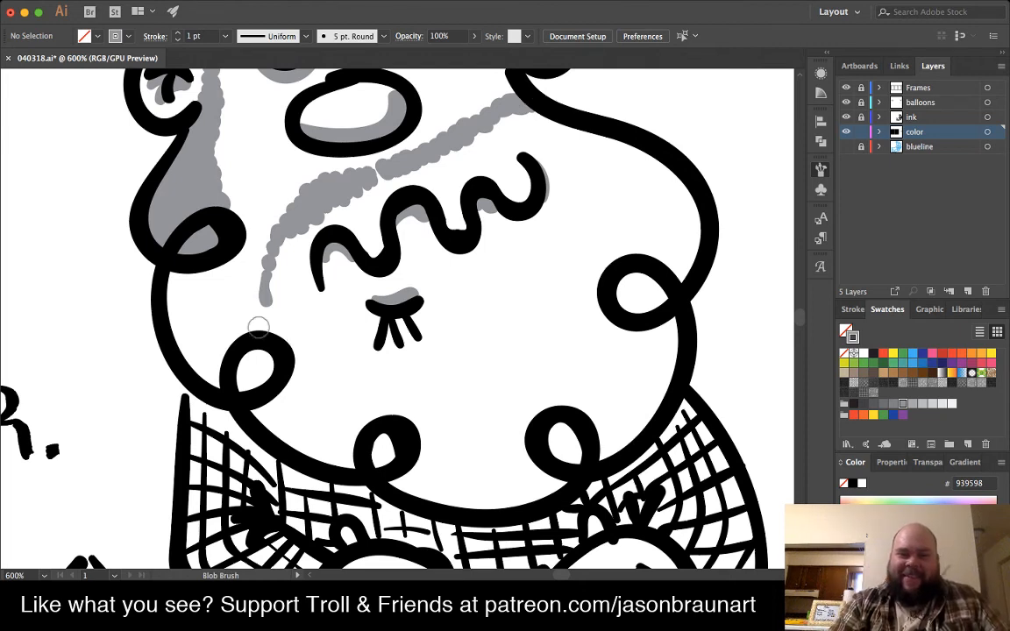
- Fill the beard's ear-side portion with grey and extend the scalloped inner edge below the mouth and up to the opposite cheek
mouse_move(210, 185)
left_mouse_down()
mouse_move(207, 194)
mouse_move(256, 252)
mouse_move(162, 272)
mouse_move(171, 315)
mouse_move(215, 368)
mouse_move(211, 333)
mouse_move(232, 281)
mouse_move(255, 316)
left_mouse_up()
left_click_drag(247, 274, 237, 346)
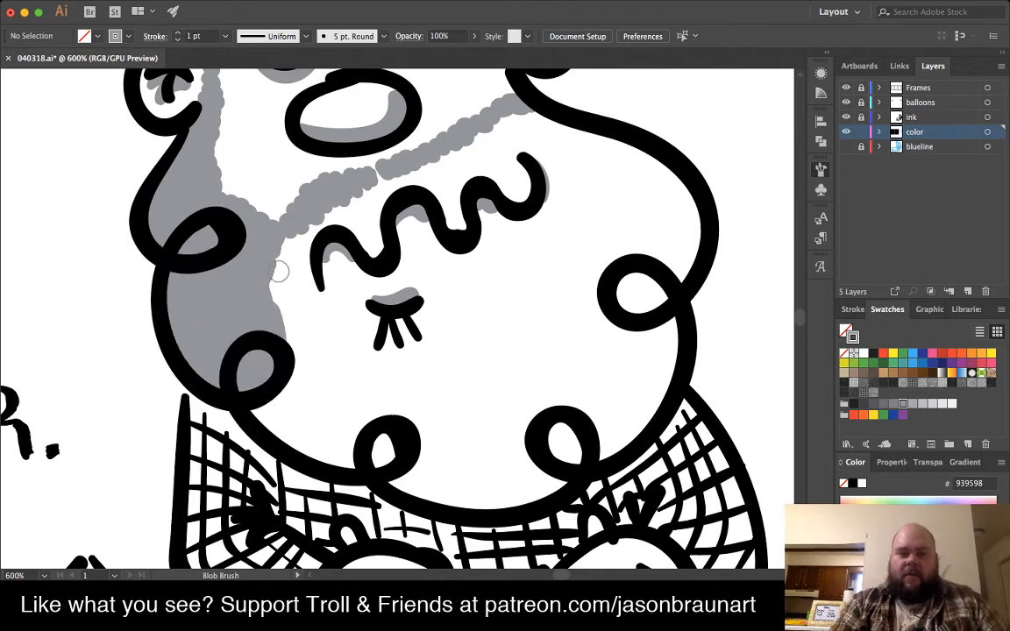
mouse_move(246, 307)
left_mouse_down()
mouse_move(304, 384)
mouse_move(293, 346)
mouse_move(312, 324)
mouse_move(328, 372)
mouse_move(385, 412)
mouse_move(412, 405)
mouse_move(373, 345)
mouse_move(399, 359)
mouse_move(439, 320)
mouse_move(486, 354)
mouse_move(570, 320)
left_mouse_up()
scroll(421, 337, "right", 3)
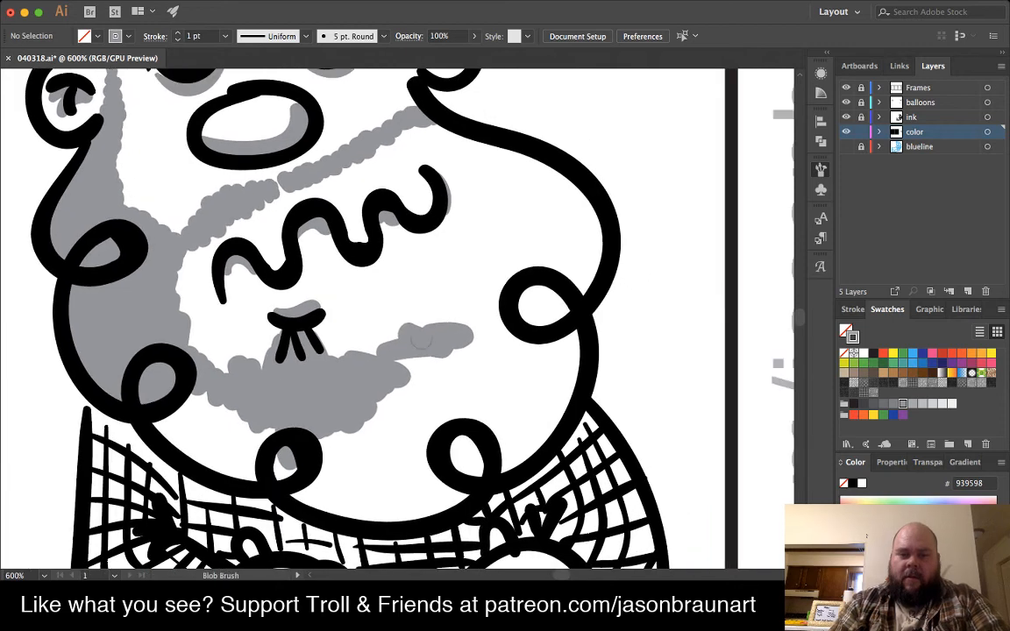
mouse_move(377, 346)
left_mouse_down()
mouse_move(491, 311)
mouse_move(485, 265)
mouse_move(495, 297)
mouse_move(483, 262)
mouse_move(497, 218)
mouse_move(489, 199)
mouse_move(416, 125)
mouse_move(427, 124)
left_mouse_up()
mouse_move(485, 147)
left_mouse_down()
mouse_move(526, 159)
mouse_move(427, 134)
left_mouse_up()
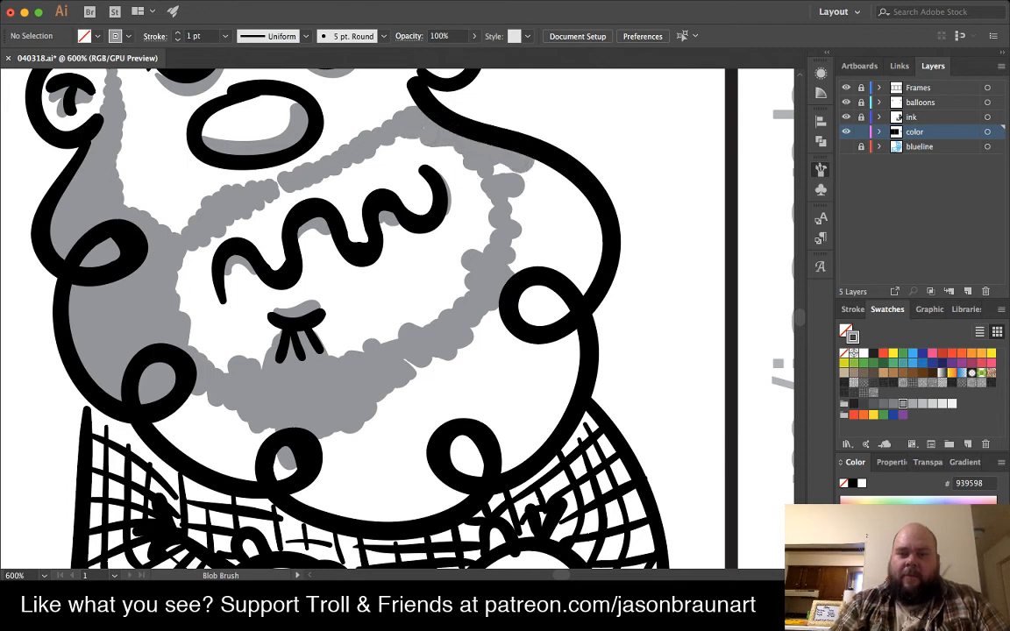
- Fill the opposite side of the beard with solid grey from the cheek down past its curls, closing the white gaps
mouse_move(522, 160)
left_mouse_down()
mouse_move(547, 179)
mouse_move(568, 219)
mouse_move(566, 263)
mouse_move(530, 307)
mouse_move(469, 236)
mouse_move(471, 184)
left_mouse_up()
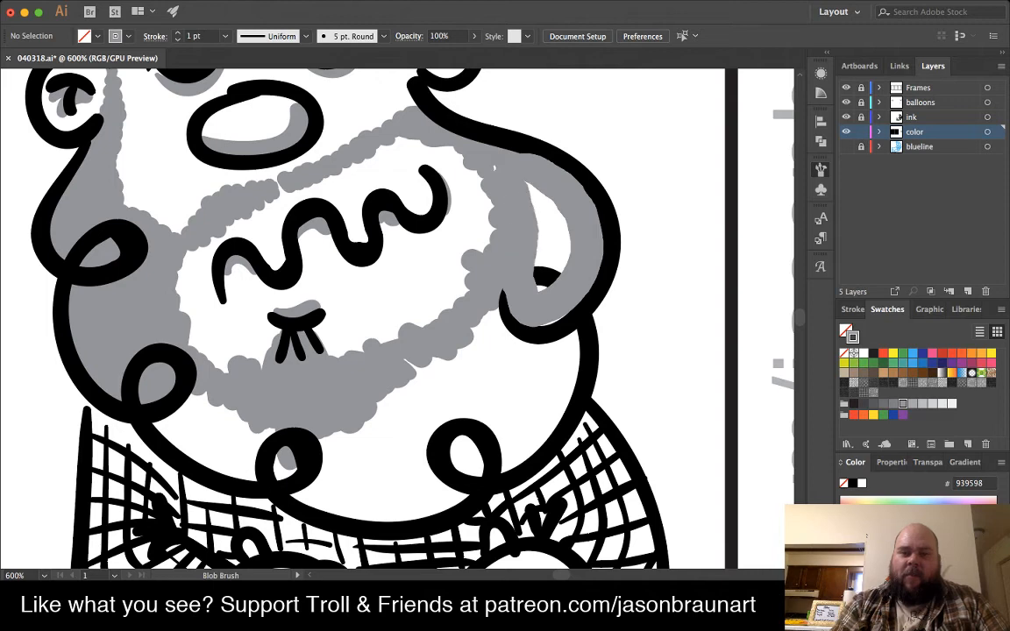
left_click_drag(537, 193, 550, 254)
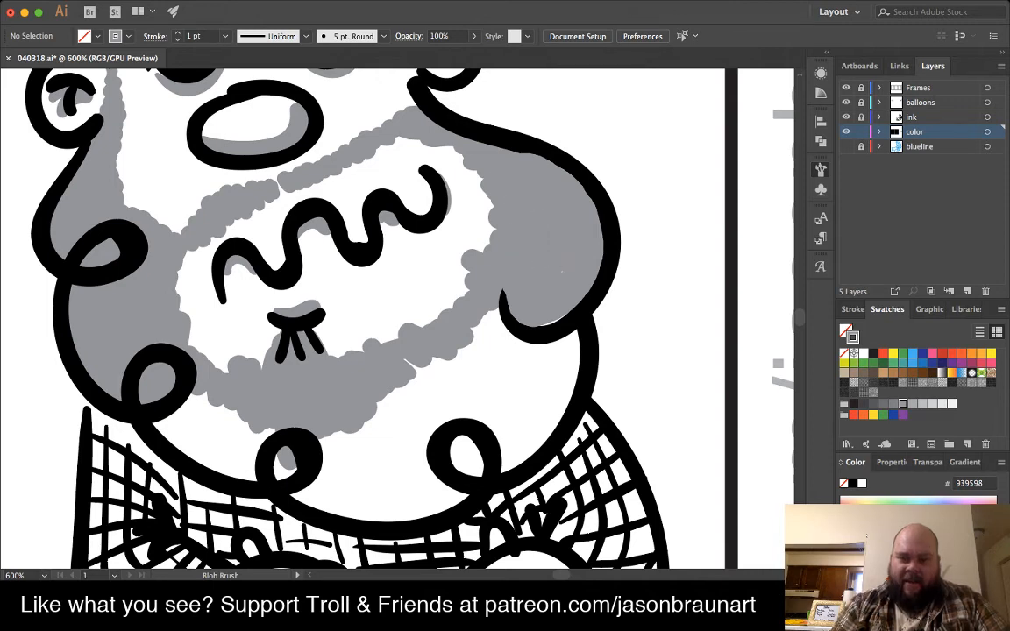
left_click_drag(517, 294, 557, 421)
mouse_move(526, 385)
left_mouse_down()
mouse_move(423, 418)
mouse_move(474, 337)
left_mouse_up()
mouse_move(477, 294)
left_mouse_down()
mouse_move(434, 359)
mouse_move(412, 368)
mouse_move(381, 338)
mouse_move(360, 359)
left_mouse_up()
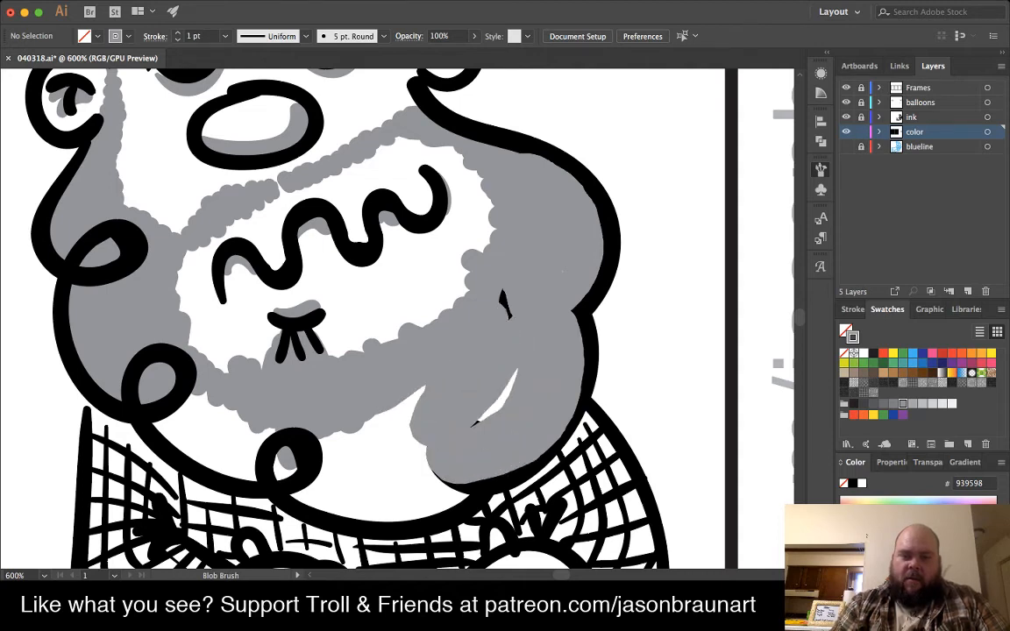
left_click_drag(478, 420, 517, 368)
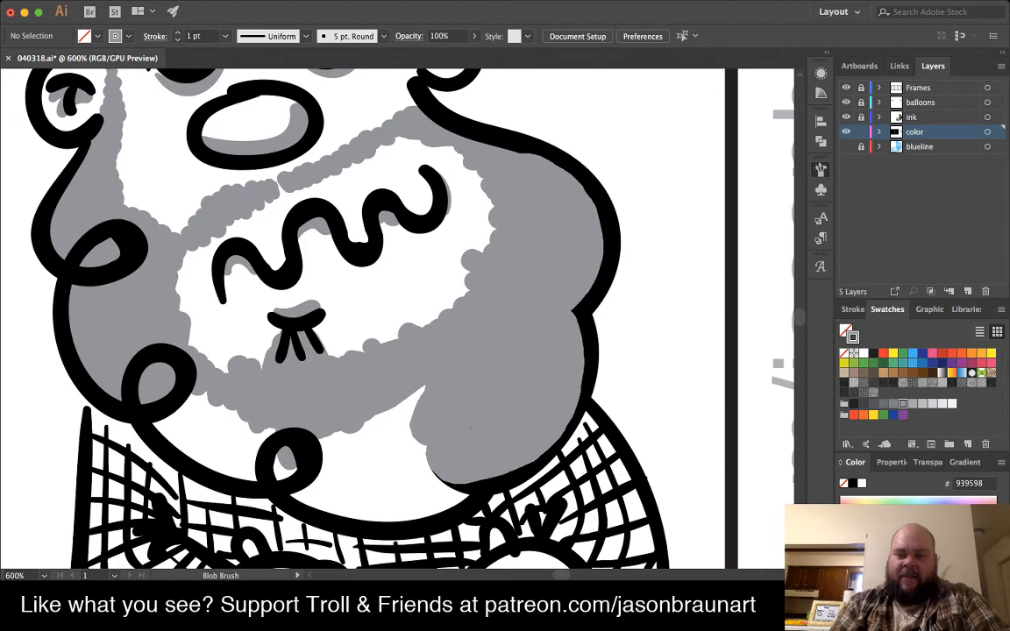
- Fill the remaining white area along the beard's lower edge with solid grey
mouse_move(189, 419)
left_mouse_down()
mouse_move(207, 367)
mouse_move(272, 340)
mouse_move(256, 333)
mouse_move(405, 380)
left_mouse_up()
mouse_move(298, 329)
left_mouse_down()
mouse_move(238, 294)
mouse_move(263, 311)
mouse_move(464, 328)
mouse_move(526, 346)
mouse_move(552, 372)
mouse_move(495, 390)
mouse_move(337, 379)
left_mouse_up()
mouse_move(491, 404)
left_mouse_down()
mouse_move(412, 372)
mouse_move(421, 351)
mouse_move(481, 389)
left_mouse_up()
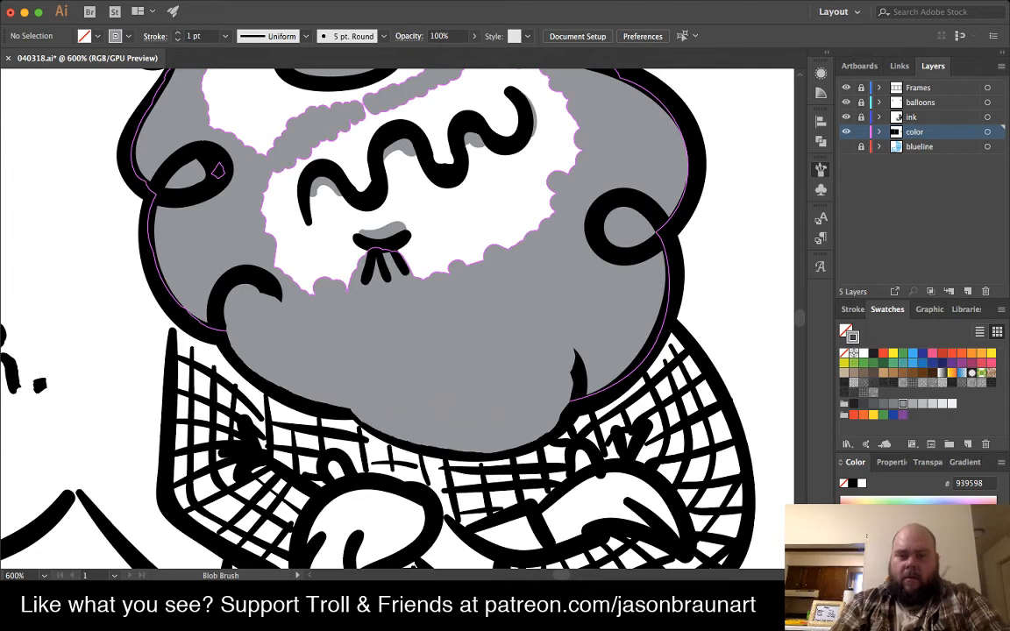
left_click_drag(462, 229, 471, 484)
- Paint a grey shadow on the plaid shirt along the underside of the beard, undoing a stray stroke
mouse_move(412, 350)
left_mouse_down()
mouse_move(394, 368)
mouse_move(473, 502)
mouse_move(483, 331)
mouse_move(451, 225)
mouse_move(440, 127)
left_mouse_up()
mouse_move(294, 491)
left_mouse_down()
mouse_move(270, 304)
mouse_move(307, 248)
mouse_move(241, 195)
mouse_move(275, 221)
mouse_move(259, 244)
mouse_move(309, 256)
mouse_move(283, 210)
mouse_move(340, 265)
left_mouse_up()
mouse_move(231, 137)
left_mouse_down()
mouse_move(281, 162)
mouse_move(322, 203)
mouse_move(480, 265)
mouse_move(590, 256)
mouse_move(627, 221)
left_mouse_up()
key("super+z")
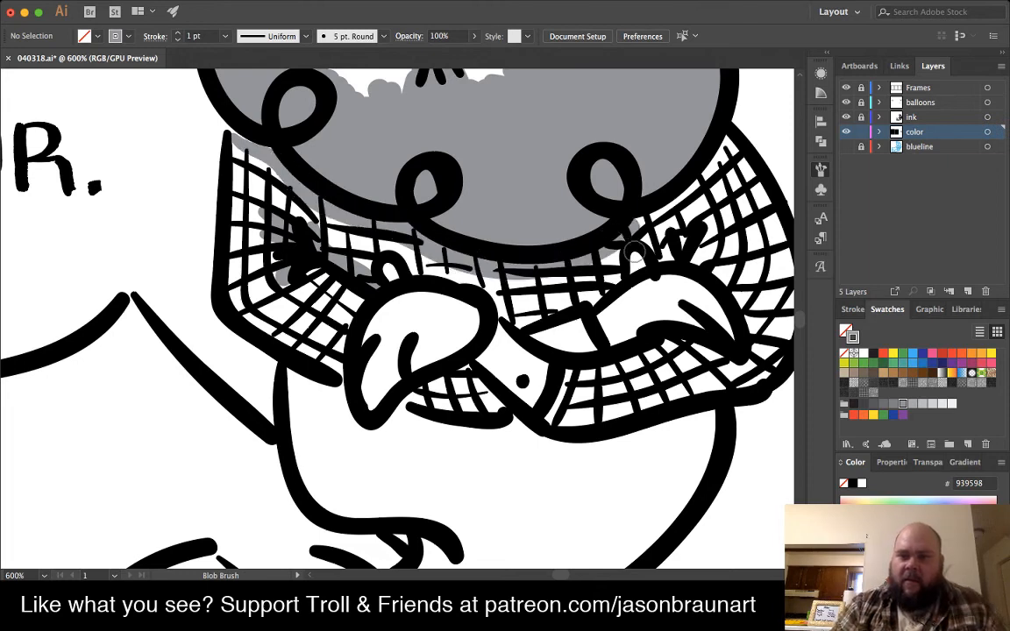
left_click_drag(736, 150, 574, 210)
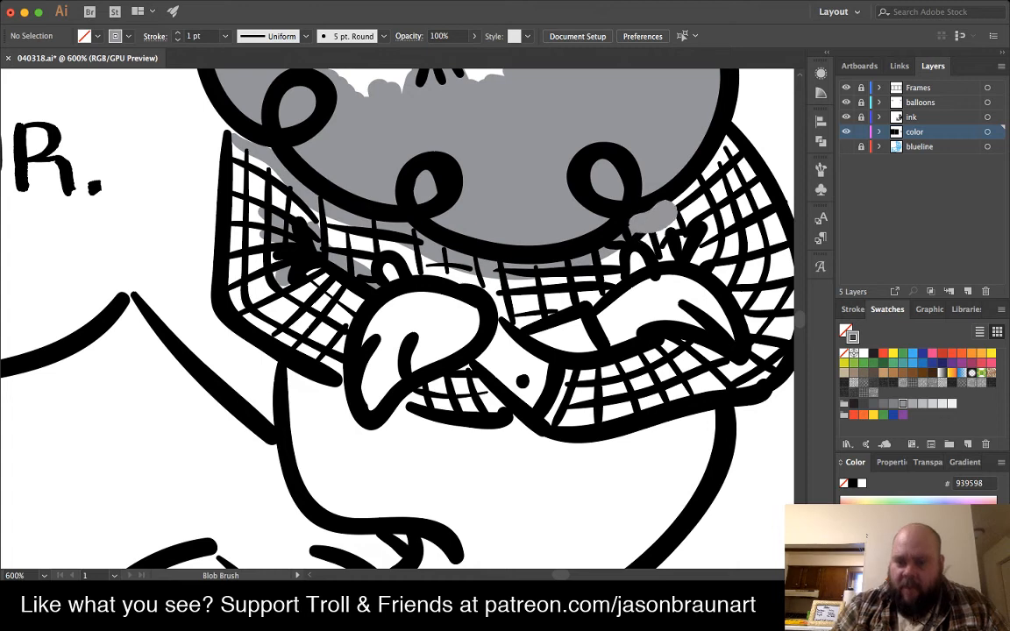
- Paint small grey shadows on both of the bearded character's hands and on the shirt cuff
left_click_drag(675, 307, 723, 333)
left_click_drag(589, 333, 577, 349)
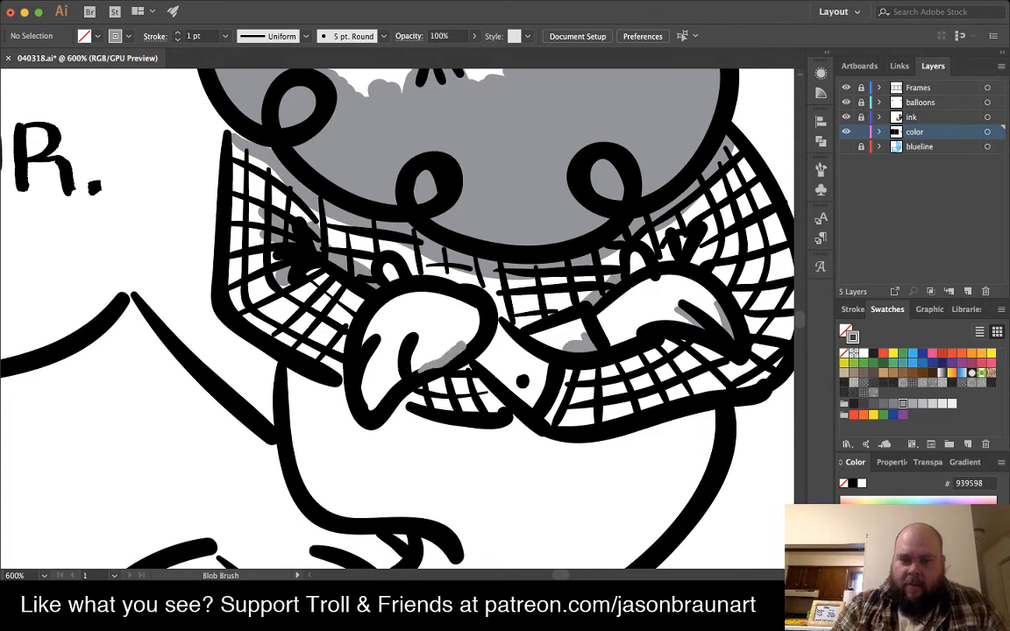
left_click_drag(469, 307, 460, 347)
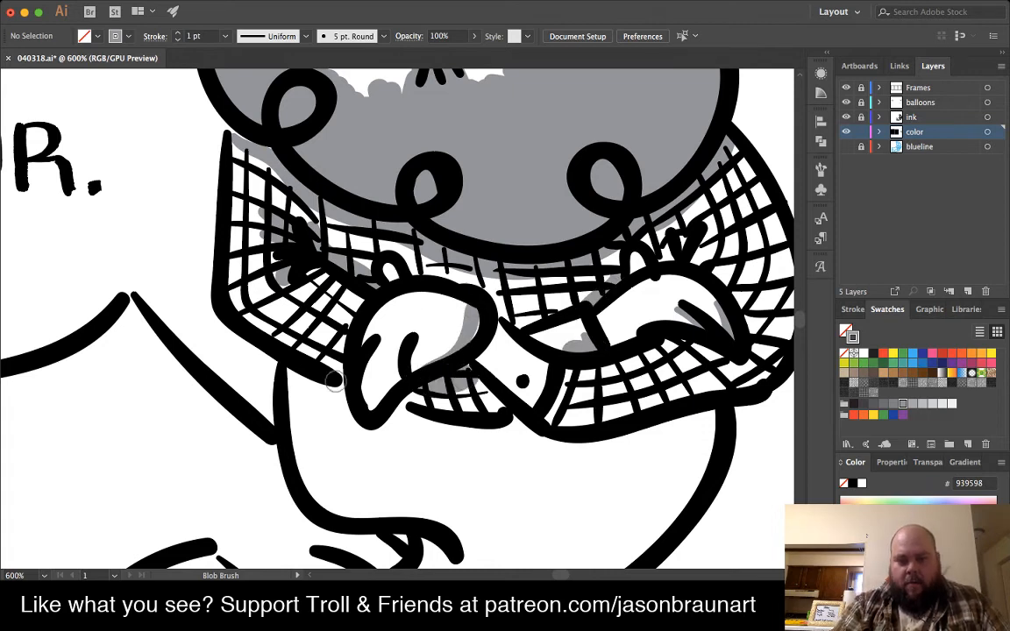
- Paint grey shadows along the lower and outer edges of the plaid shirt's crossed sleeves
left_click_drag(235, 313, 296, 337)
left_click_drag(377, 362, 456, 383)
left_click_drag(526, 386, 732, 335)
scroll(730, 336, "right", 3)
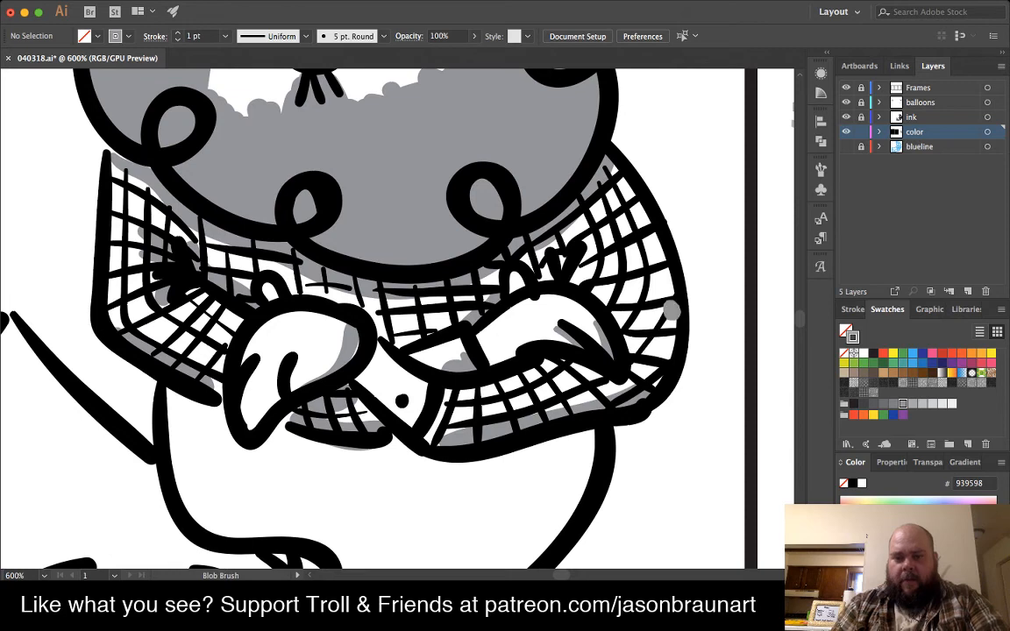
- Fill the rounded lower body beneath the plaid sleeves with solid grey, including its narrow wavy extension
mouse_move(490, 386)
left_mouse_down()
mouse_move(561, 301)
mouse_move(605, 211)
left_mouse_up()
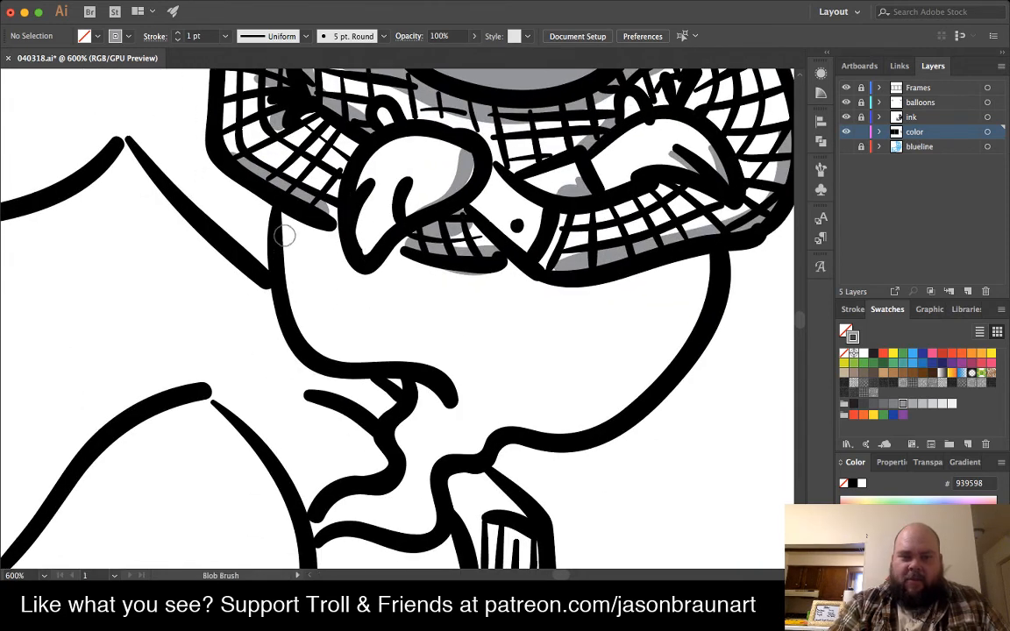
mouse_move(285, 220)
left_mouse_down()
mouse_move(311, 326)
mouse_move(345, 349)
left_mouse_up()
mouse_move(419, 349)
left_mouse_down()
mouse_move(470, 391)
mouse_move(450, 405)
mouse_move(423, 404)
mouse_move(405, 444)
mouse_move(410, 492)
mouse_move(327, 510)
mouse_move(318, 528)
mouse_move(425, 522)
left_mouse_up()
left_click_drag(399, 438, 464, 447)
mouse_move(420, 412)
left_mouse_down()
mouse_move(439, 428)
mouse_move(434, 443)
left_mouse_up()
mouse_move(434, 364)
left_mouse_down()
mouse_move(478, 346)
mouse_move(477, 377)
mouse_move(452, 395)
mouse_move(530, 394)
mouse_move(534, 377)
mouse_move(570, 368)
mouse_move(626, 394)
mouse_move(508, 355)
left_mouse_up()
key("v")
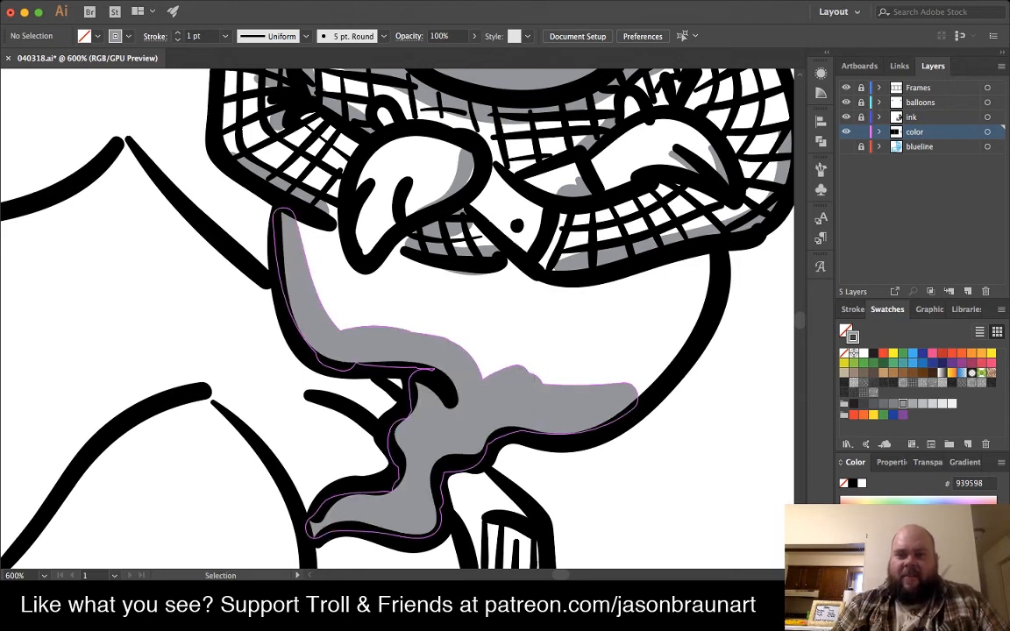
key("shift+b")
mouse_move(545, 376)
left_mouse_down()
mouse_move(584, 352)
mouse_move(628, 375)
mouse_move(640, 357)
mouse_move(661, 366)
mouse_move(702, 288)
mouse_move(705, 258)
mouse_move(563, 295)
mouse_move(502, 272)
mouse_move(466, 279)
mouse_move(392, 256)
mouse_move(388, 273)
mouse_move(354, 282)
mouse_move(318, 239)
mouse_move(334, 303)
mouse_move(431, 298)
mouse_move(421, 302)
mouse_move(483, 378)
mouse_move(636, 333)
mouse_move(663, 320)
mouse_move(680, 293)
mouse_move(610, 337)
mouse_move(417, 282)
mouse_move(496, 324)
mouse_move(558, 315)
mouse_move(557, 324)
mouse_move(592, 324)
mouse_move(660, 310)
left_mouse_up()
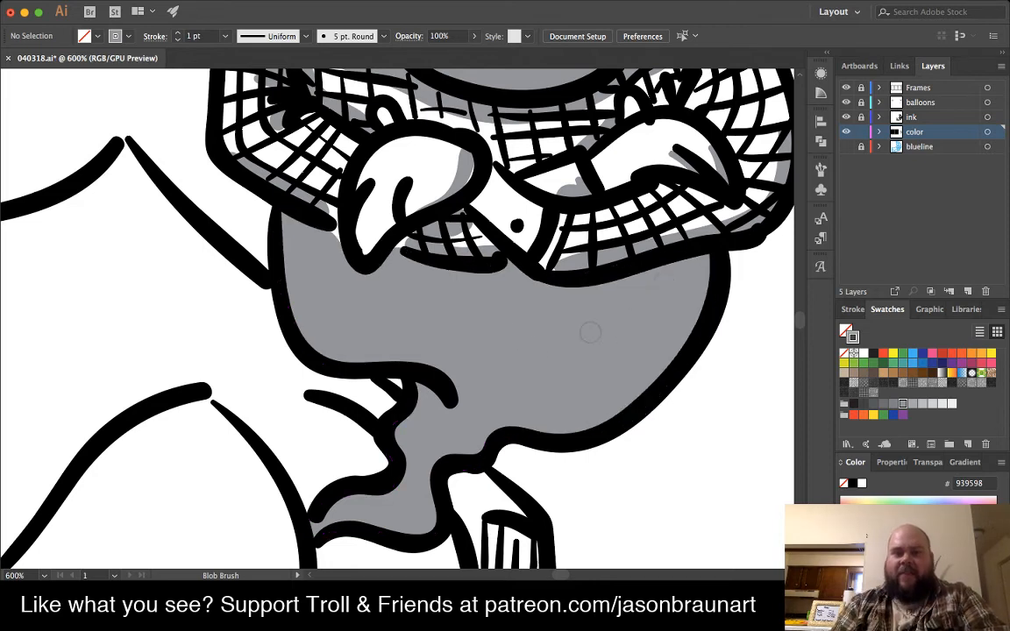
- Paint a grey wedge along the slanted lower outline beside the hatching and grey crescents inside the two rounded forms below the body
left_click_drag(402, 351, 676, 34)
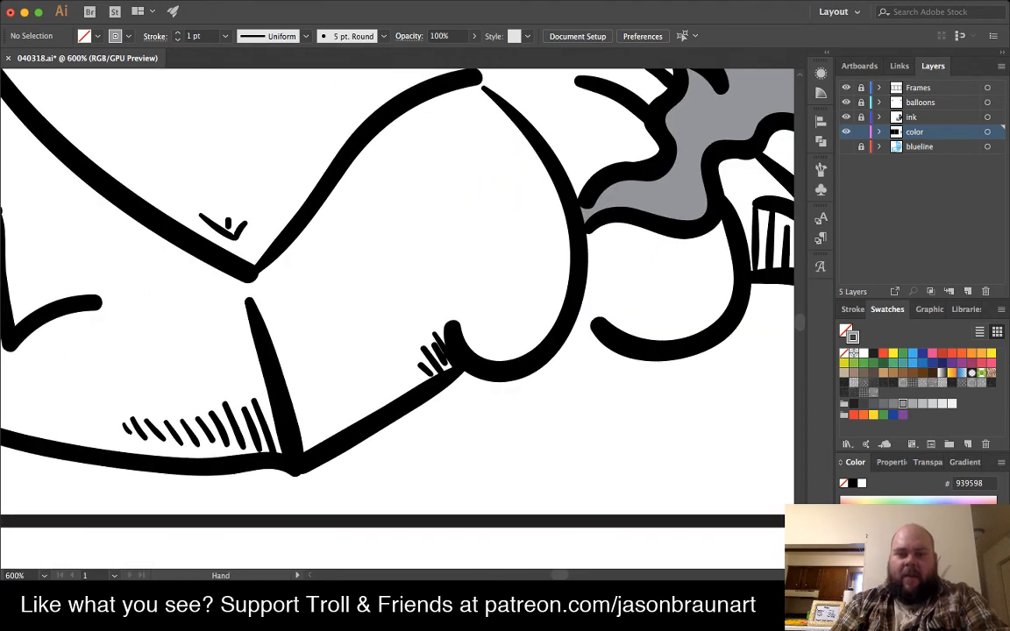
left_click_drag(469, 304, 469, 327)
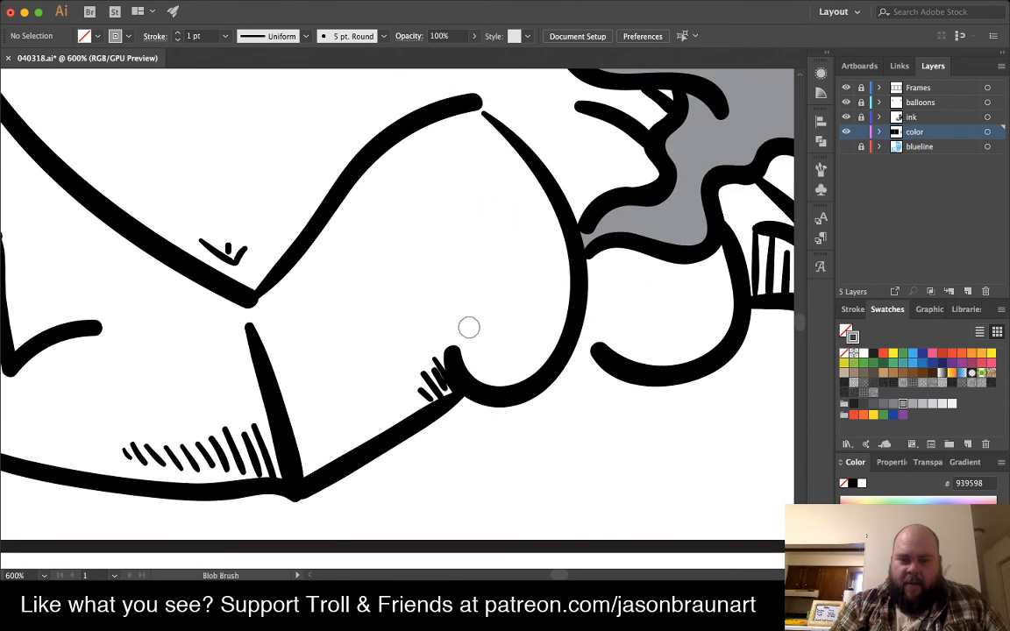
left_click(308, 474)
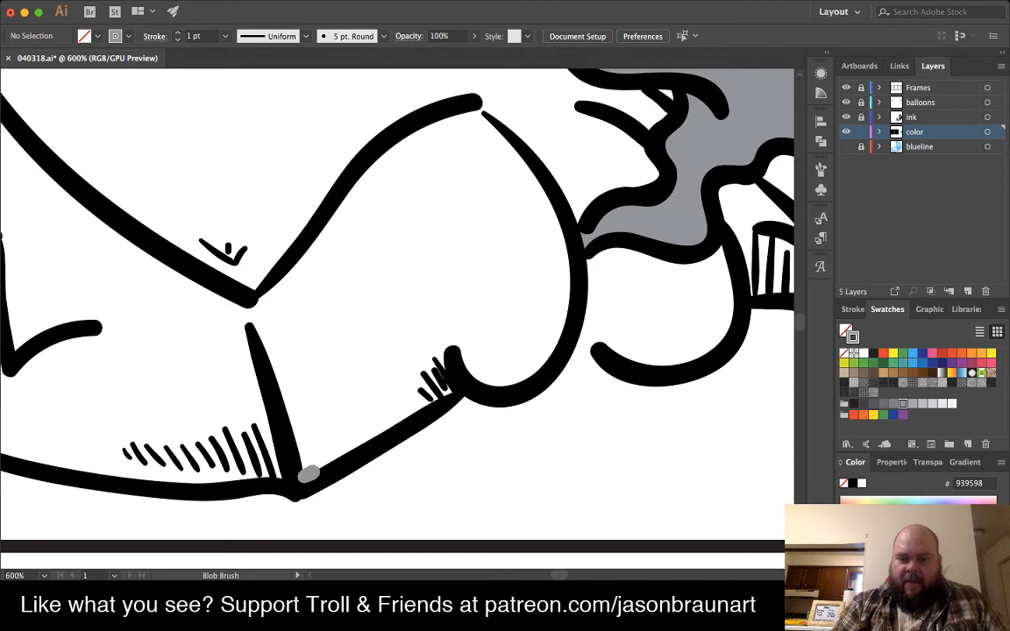
mouse_move(317, 471)
left_mouse_down()
mouse_move(395, 427)
mouse_move(445, 381)
left_mouse_up()
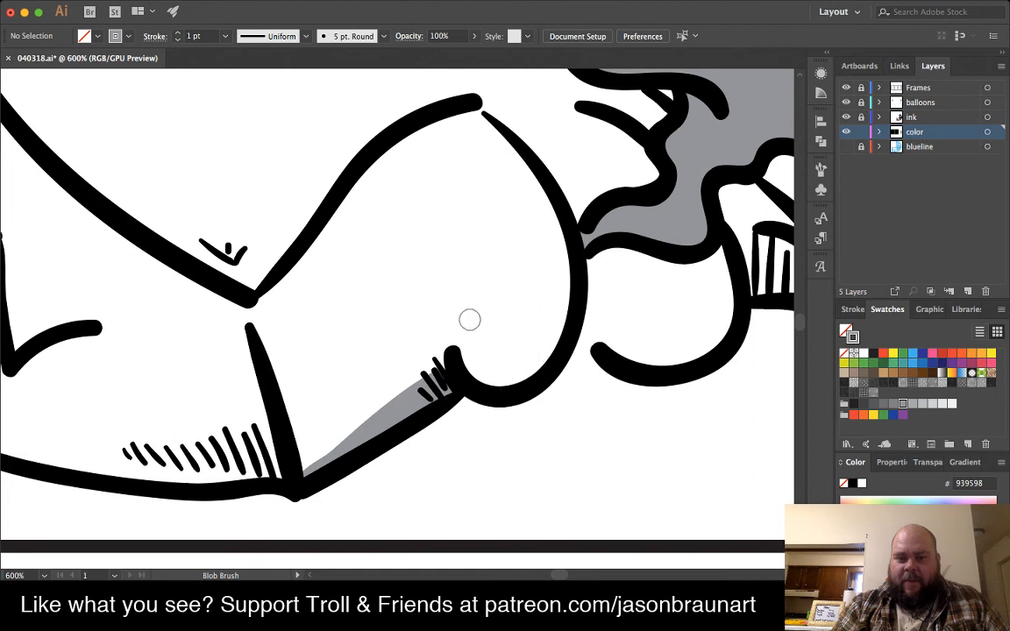
mouse_move(455, 323)
left_mouse_down()
mouse_move(466, 356)
mouse_move(493, 369)
mouse_move(524, 363)
mouse_move(562, 312)
mouse_move(568, 230)
left_mouse_up()
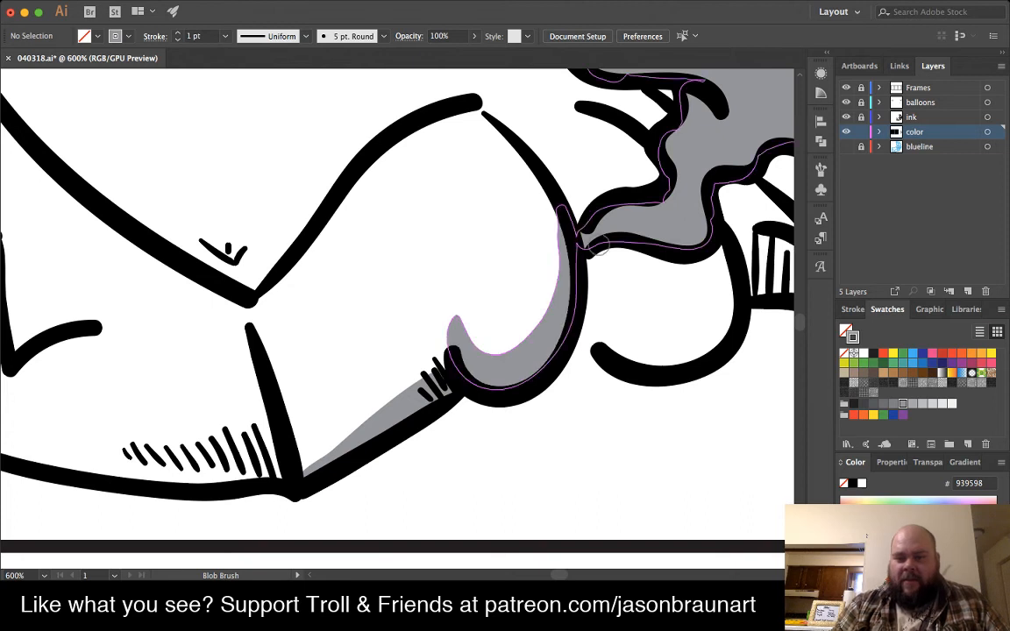
mouse_move(602, 331)
left_mouse_down()
mouse_move(618, 344)
mouse_move(676, 343)
mouse_move(730, 309)
mouse_move(720, 254)
left_mouse_up()
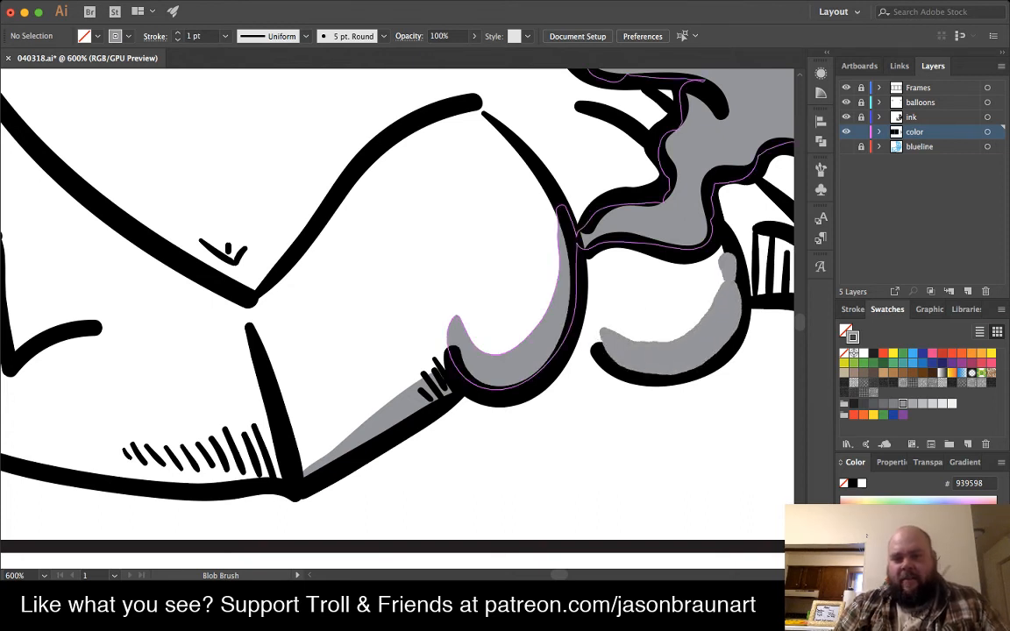
- Fill the small striped block beside the rounded form with grey and paint a V-shaped grey shadow over the small V-shaped crease mark
scroll(676, 267, "right", 5)
scroll(676, 267, "up", 2)
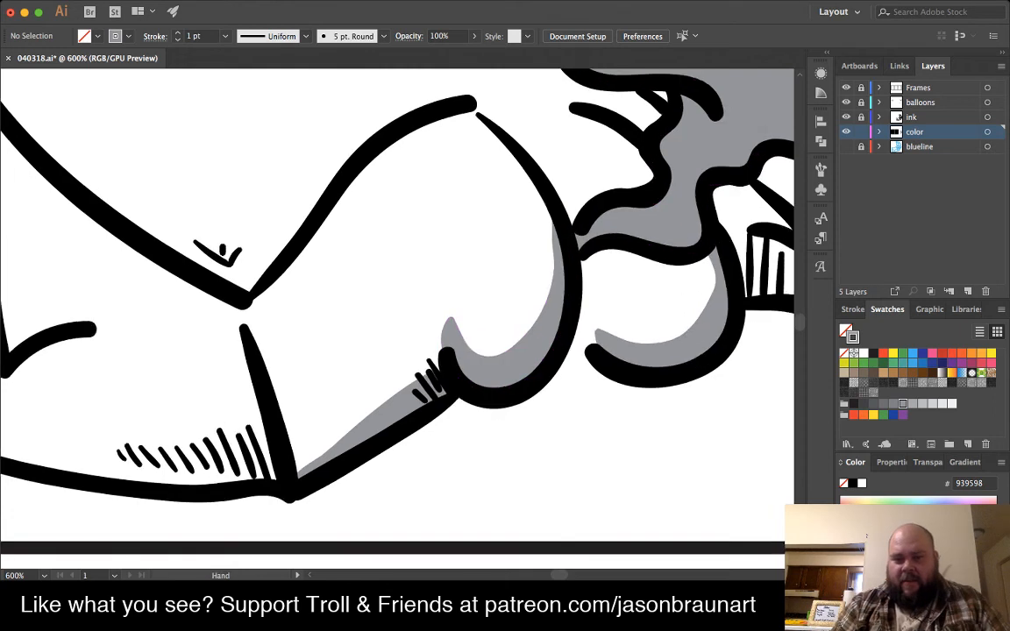
mouse_move(566, 303)
left_mouse_down()
mouse_move(601, 332)
mouse_move(590, 352)
mouse_move(610, 329)
mouse_move(563, 353)
left_mouse_up()
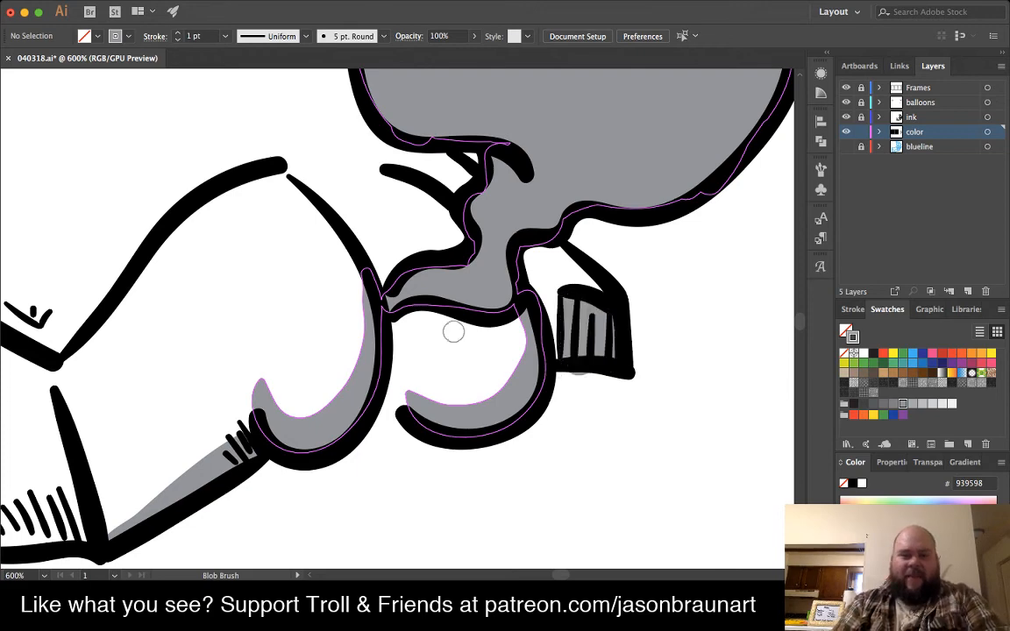
scroll(544, 346, "left", 8)
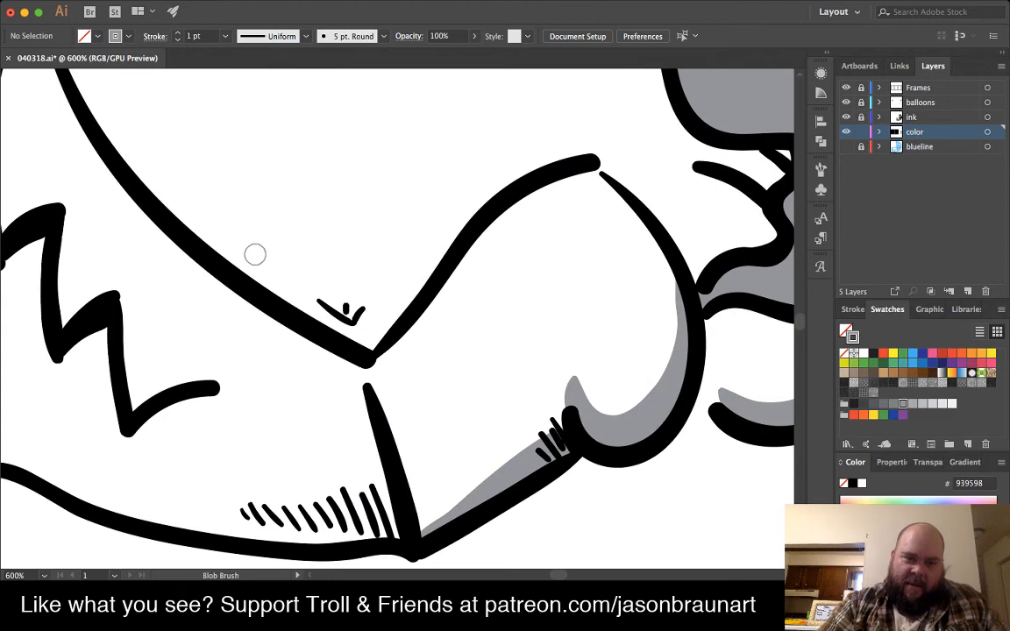
mouse_move(295, 277)
left_mouse_down()
mouse_move(355, 312)
mouse_move(415, 250)
left_mouse_up()
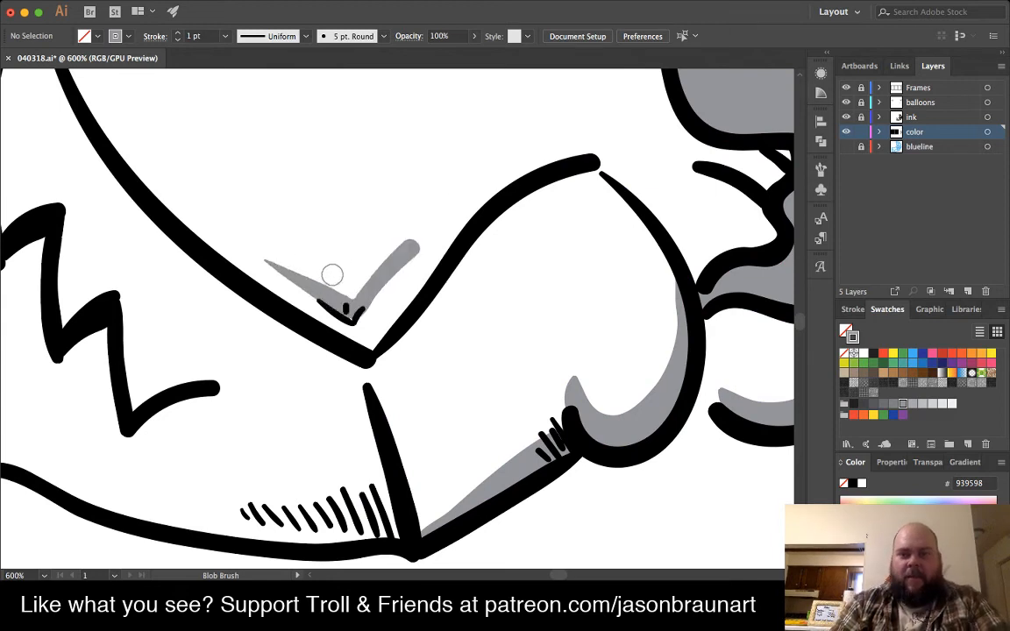
- Paint five short, fanned grey hatch strokes on the large white form next to the grey lower body
left_click_drag(515, 180, 538, 358)
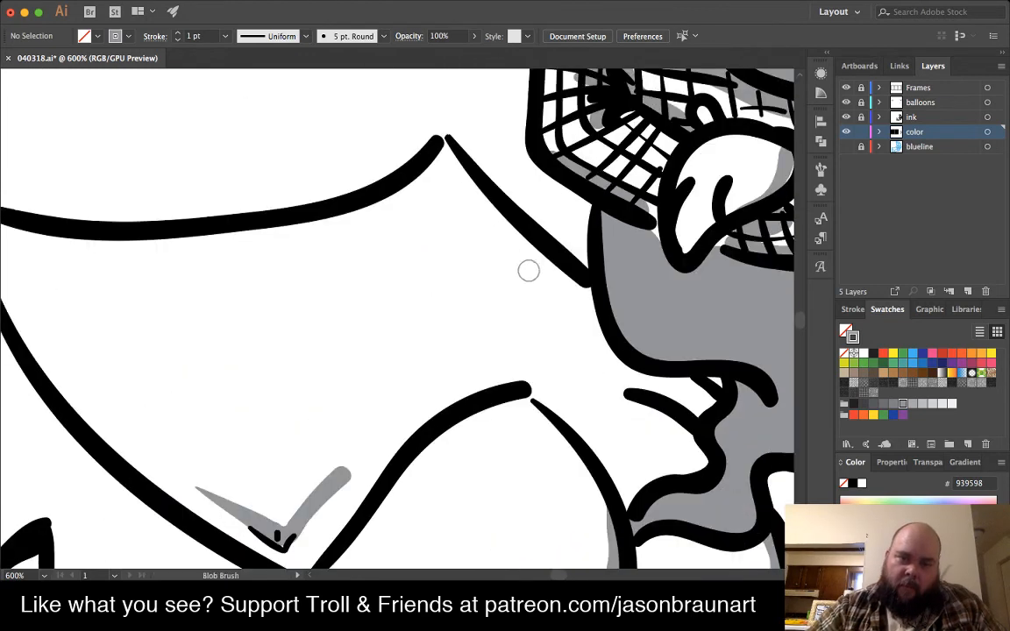
left_click(501, 246)
mouse_move(498, 242)
left_mouse_down()
mouse_move(545, 299)
mouse_move(572, 305)
left_mouse_up()
left_click_drag(486, 273, 560, 319)
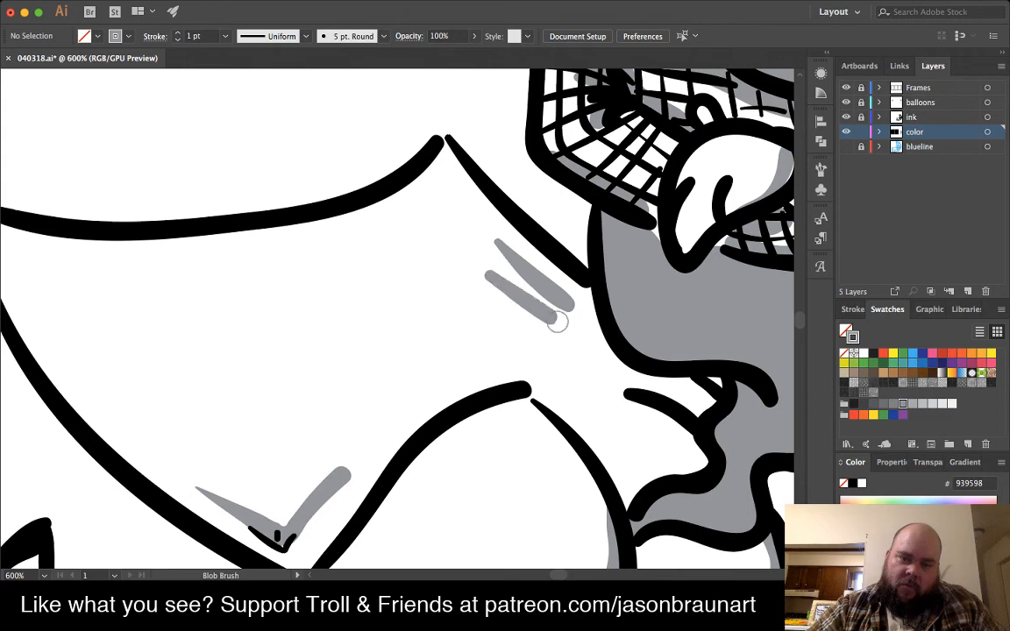
left_click_drag(491, 318, 545, 337)
left_click_drag(458, 373, 530, 360)
mouse_move(456, 341)
left_mouse_down()
mouse_move(530, 336)
mouse_move(522, 330)
left_mouse_up()
left_click_drag(394, 316, 329, 188)
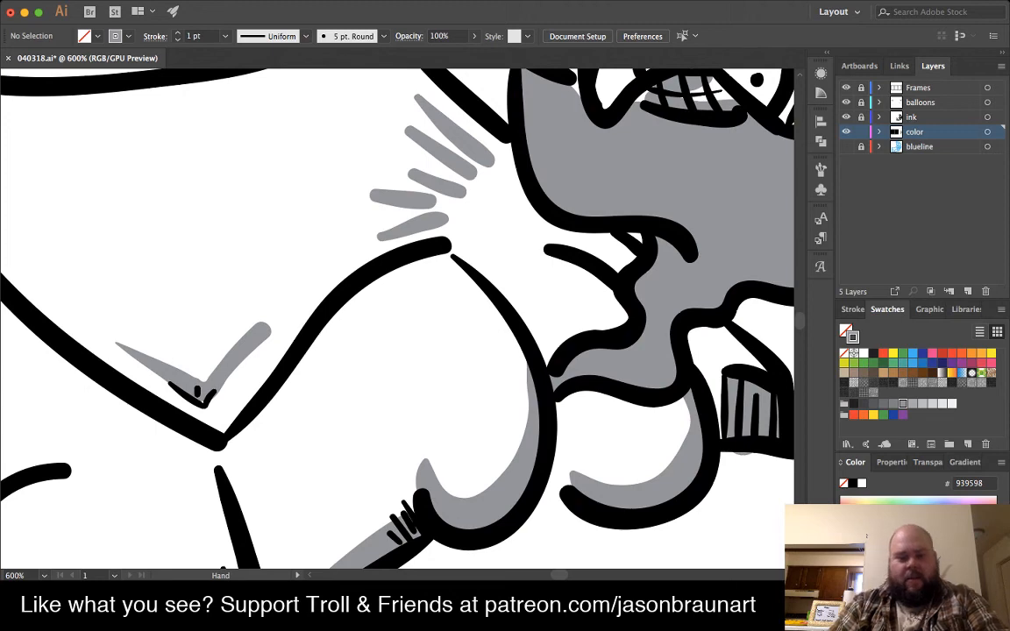
- Paint a tapered grey shadow over the hatching at the large form's base and a grey strip up beside its short vertical crease
mouse_move(150, 541)
left_mouse_down()
mouse_move(146, 514)
mouse_move(399, 356)
left_mouse_up()
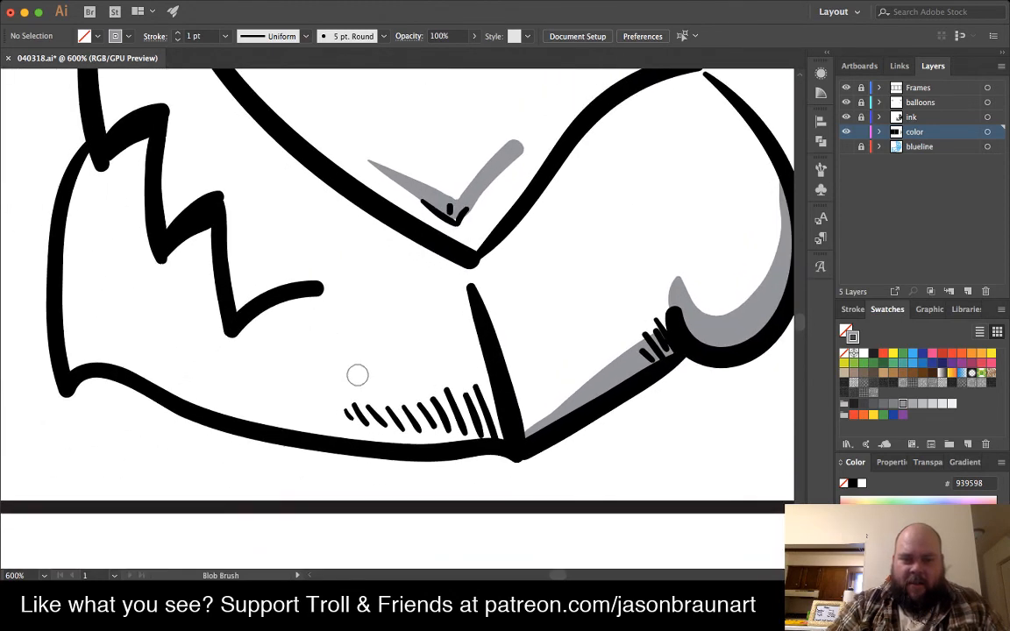
left_click_drag(268, 404, 491, 425)
left_click_drag(462, 335, 489, 408)
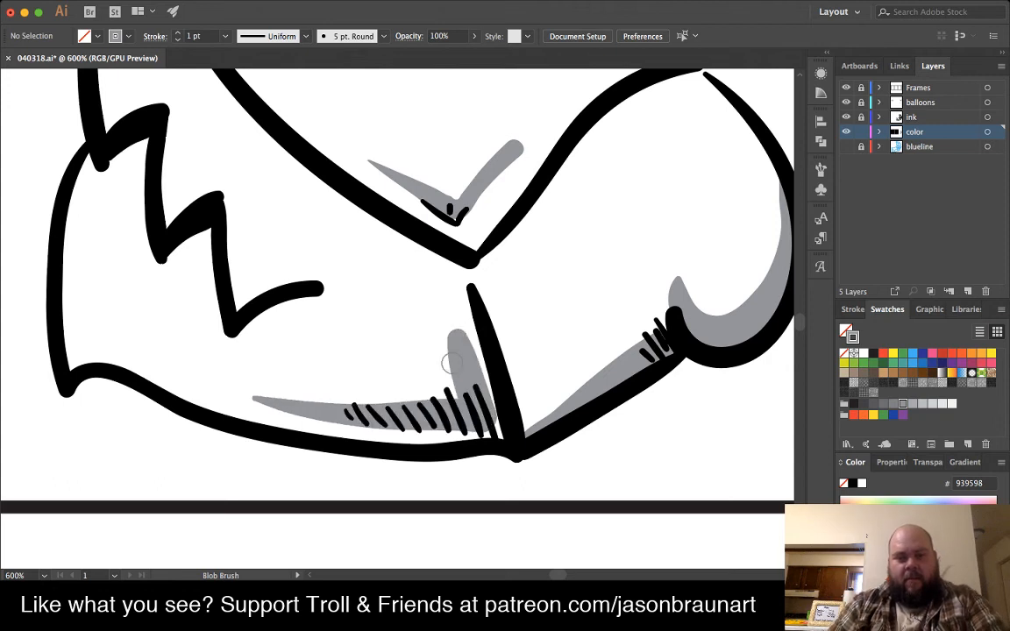
- Paint grey shadows under the three zigzag points on the large form, extending the last one past the end of its ink line
left_click_drag(257, 343, 439, 368)
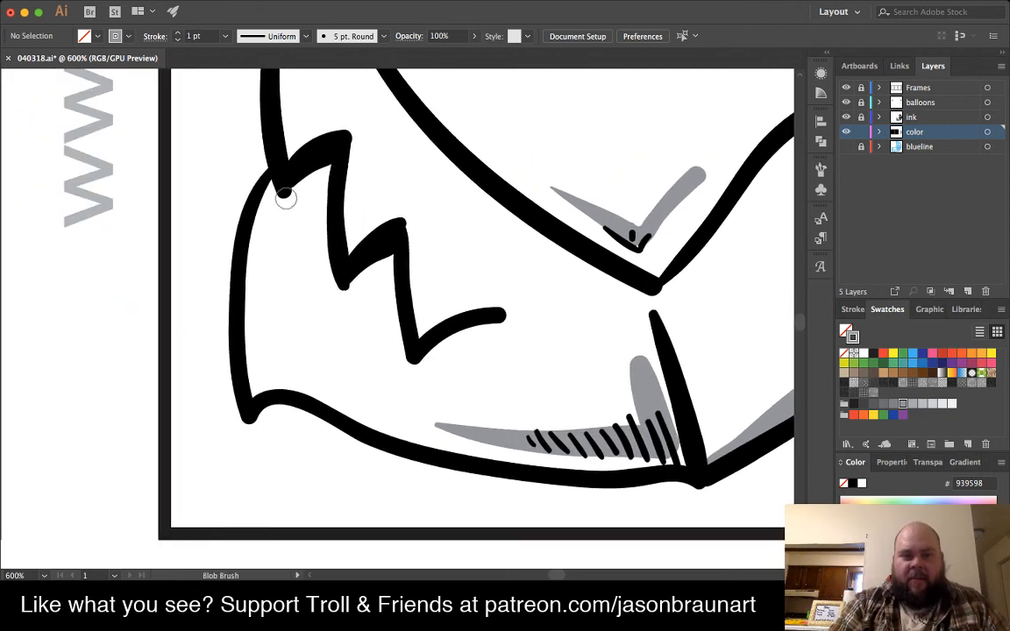
left_click_drag(277, 186, 331, 166)
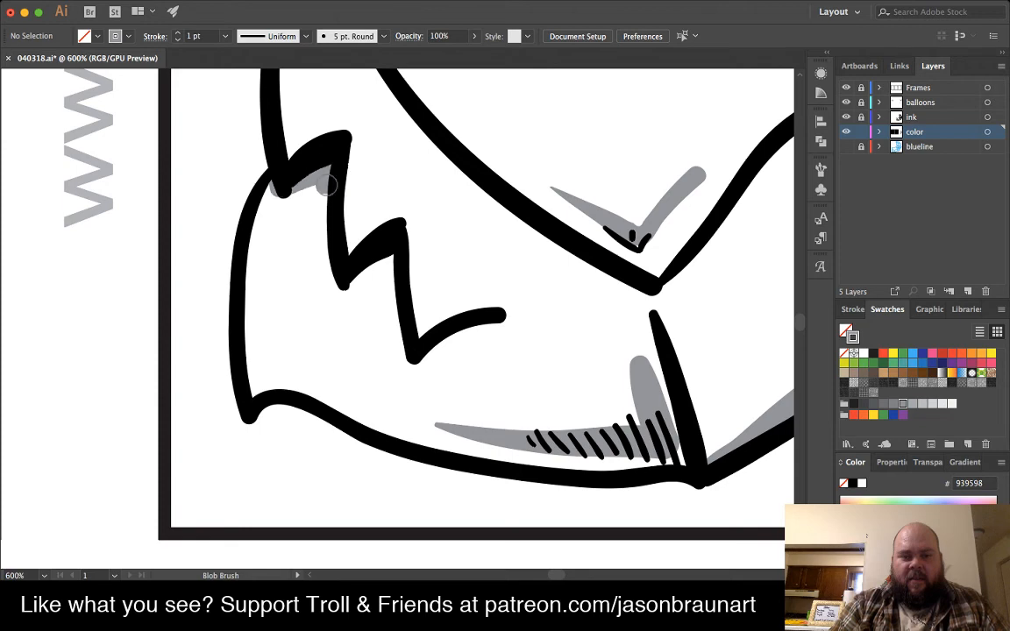
left_click_drag(344, 279, 394, 269)
left_click_drag(413, 356, 528, 331)
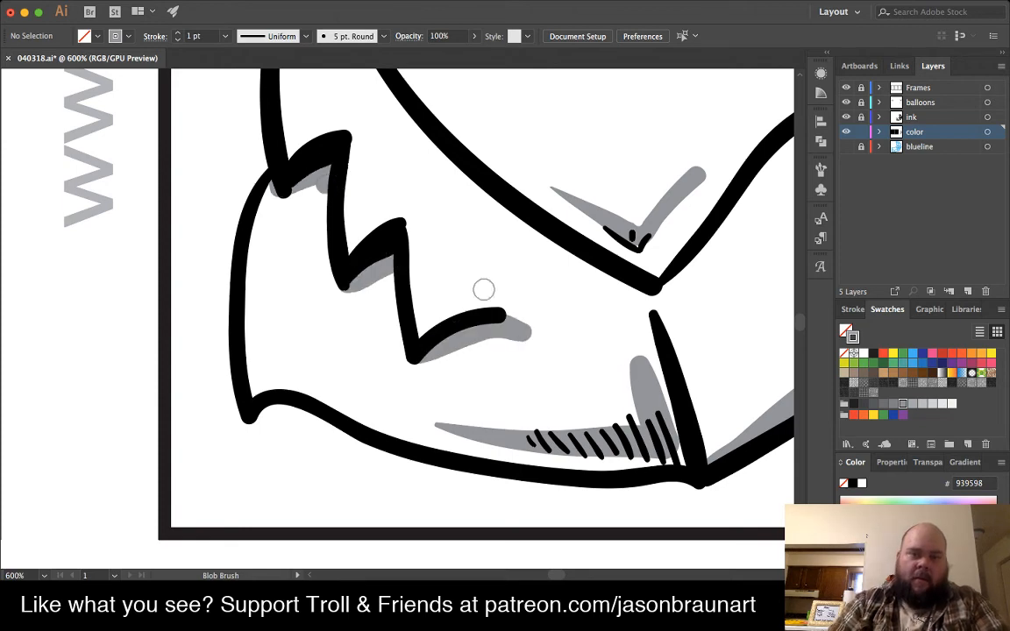
scroll(420, 237, "up", 5)
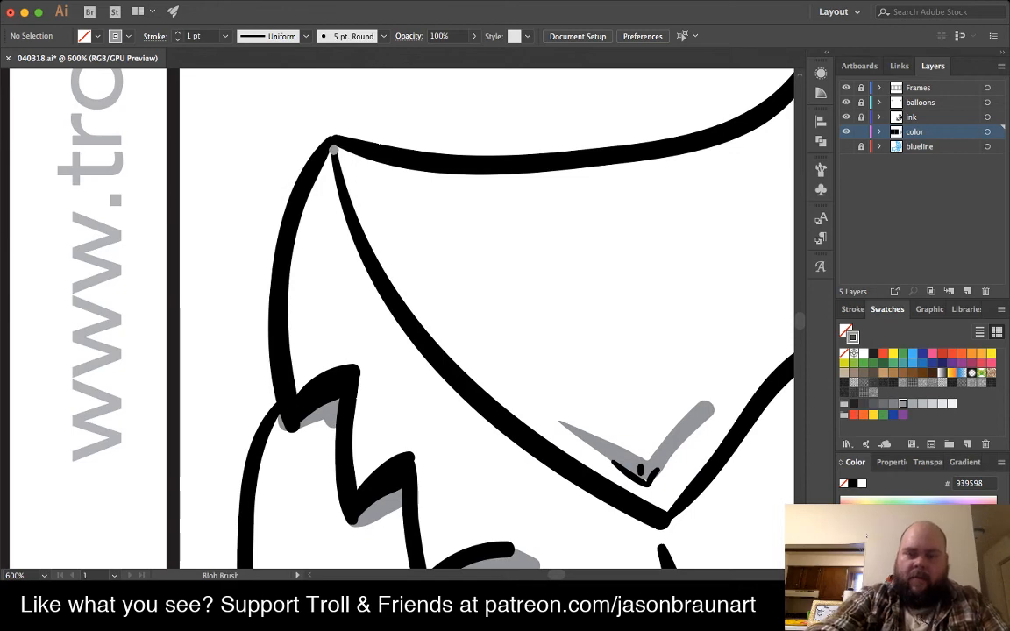
key("ctrl+minus")
key("ctrl+minus")
key("ctrl+minus")
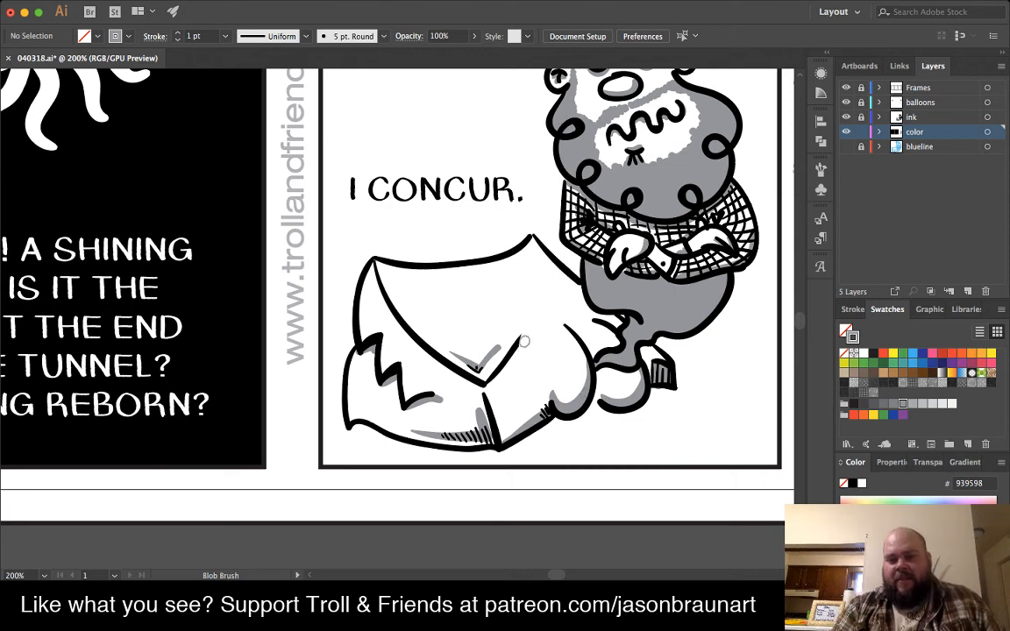
left_click_drag(489, 370, 559, 319)
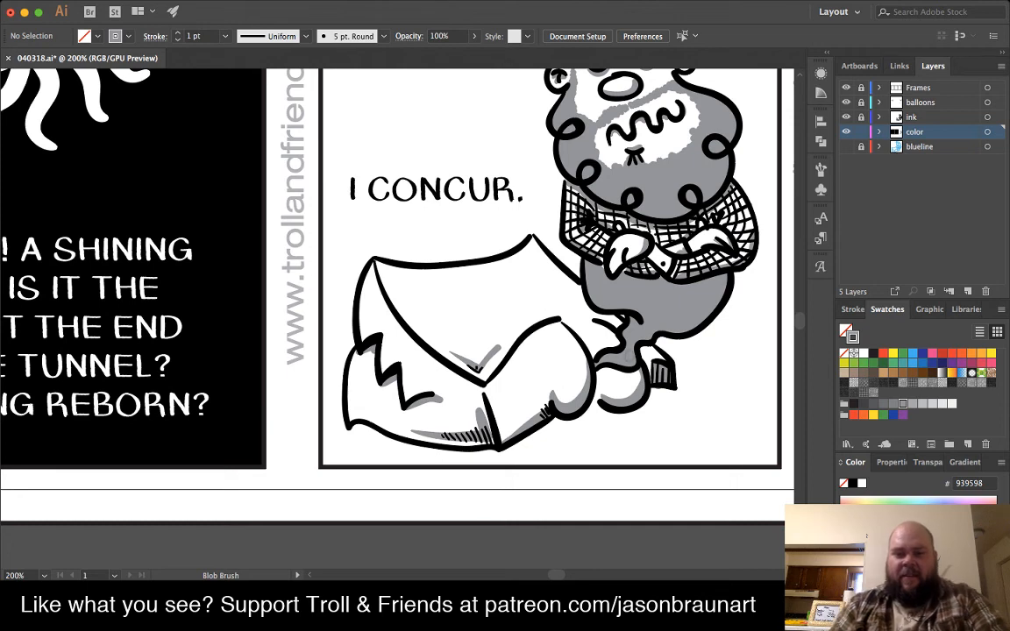
mouse_move(541, 478)
left_mouse_down()
mouse_move(551, 554)
mouse_move(564, 473)
left_mouse_up()
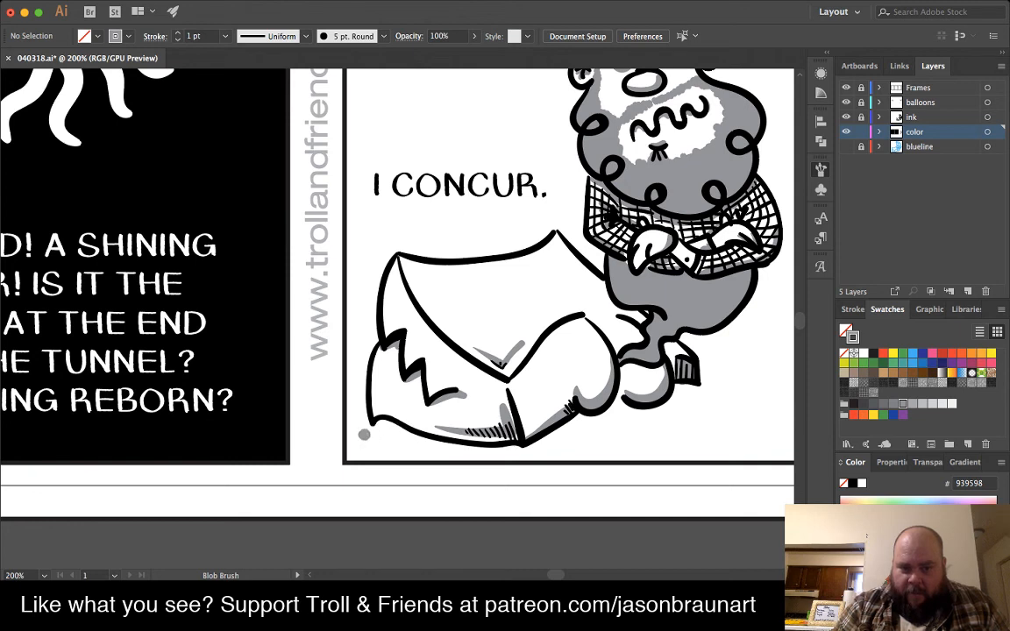
- Paint a broad grey ground shadow along the underside of the large form, from its outer corner to the base of the vertical crease
mouse_move(368, 433)
left_mouse_down()
mouse_move(436, 441)
mouse_move(447, 406)
mouse_move(420, 231)
mouse_move(358, 139)
left_mouse_up()
key("super+plus")
key("super+plus")
key("super+plus")
left_click_drag(426, 398, 487, 401)
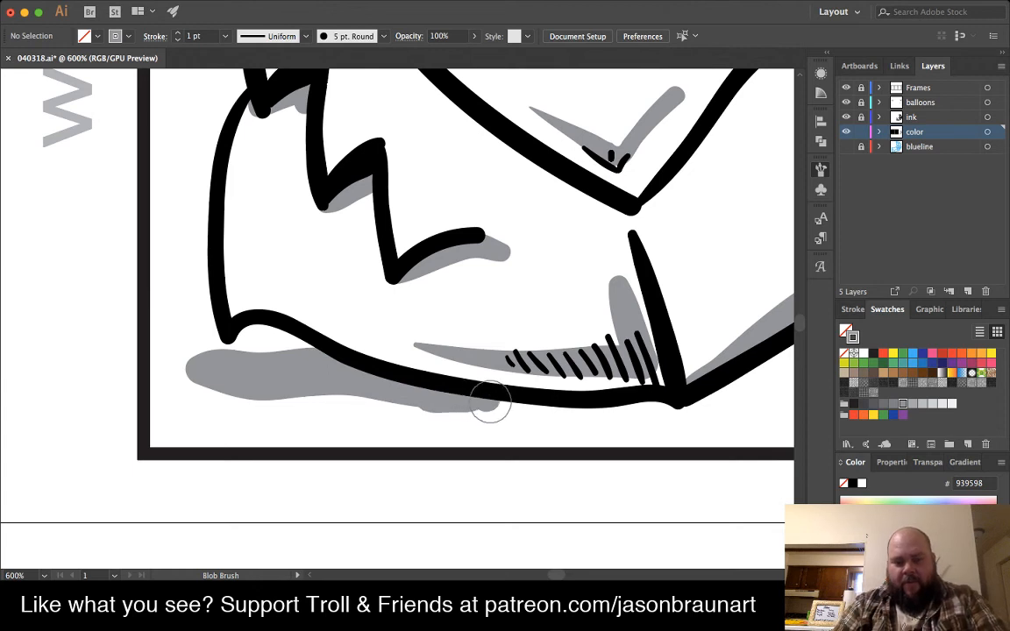
key("super+z")
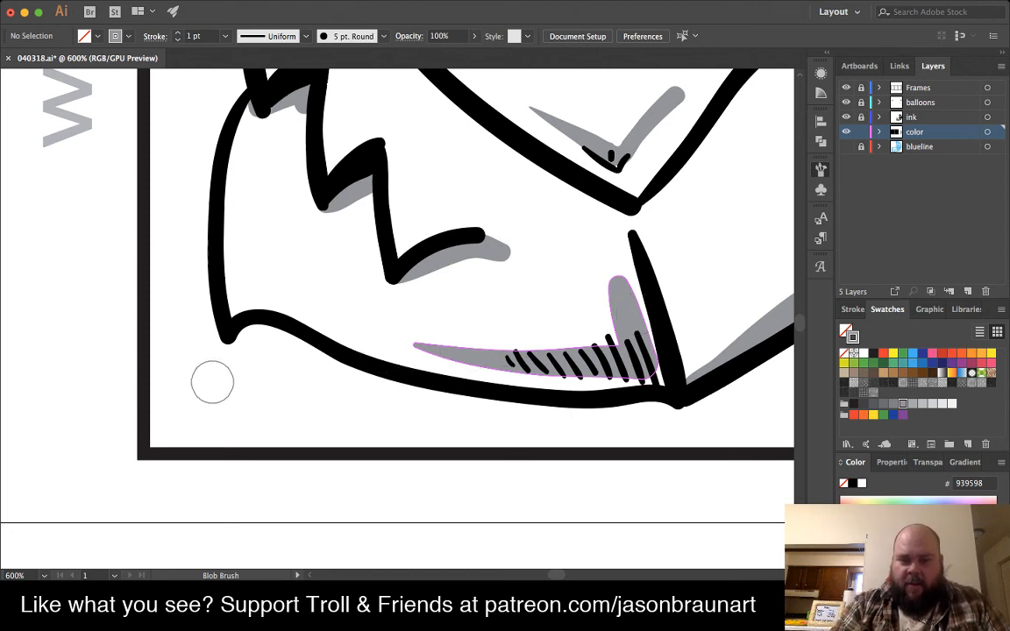
mouse_move(204, 383)
left_mouse_down()
mouse_move(268, 383)
mouse_move(489, 404)
left_mouse_up()
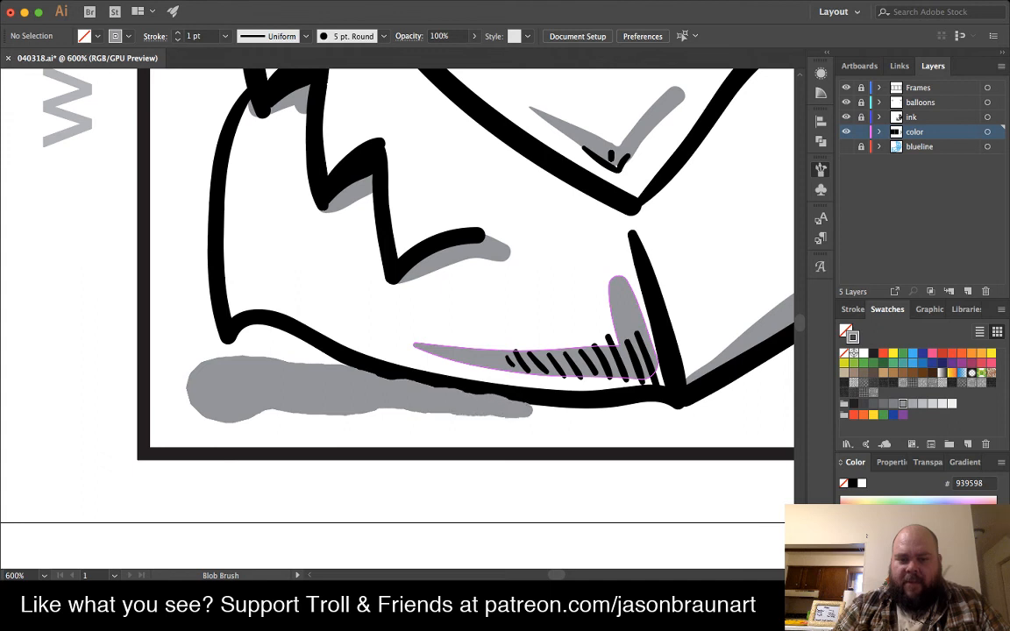
mouse_move(554, 412)
left_mouse_down()
mouse_move(682, 410)
mouse_move(619, 409)
left_mouse_up()
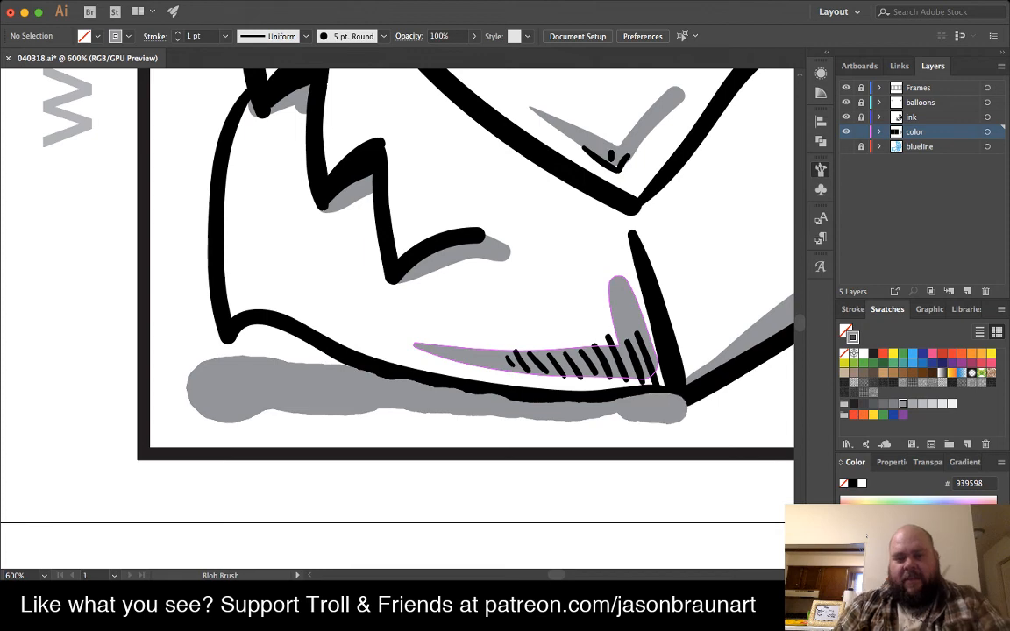
- Extend the grey ground shadow beneath the two rounded forms and past the striped block, raising its upper edge toward the figures
mouse_move(561, 338)
left_mouse_down()
mouse_move(355, 286)
mouse_move(271, 347)
left_mouse_up()
left_click_drag(397, 263, 240, 254)
key("ctrl+minus")
left_click_drag(393, 309, 331, 345)
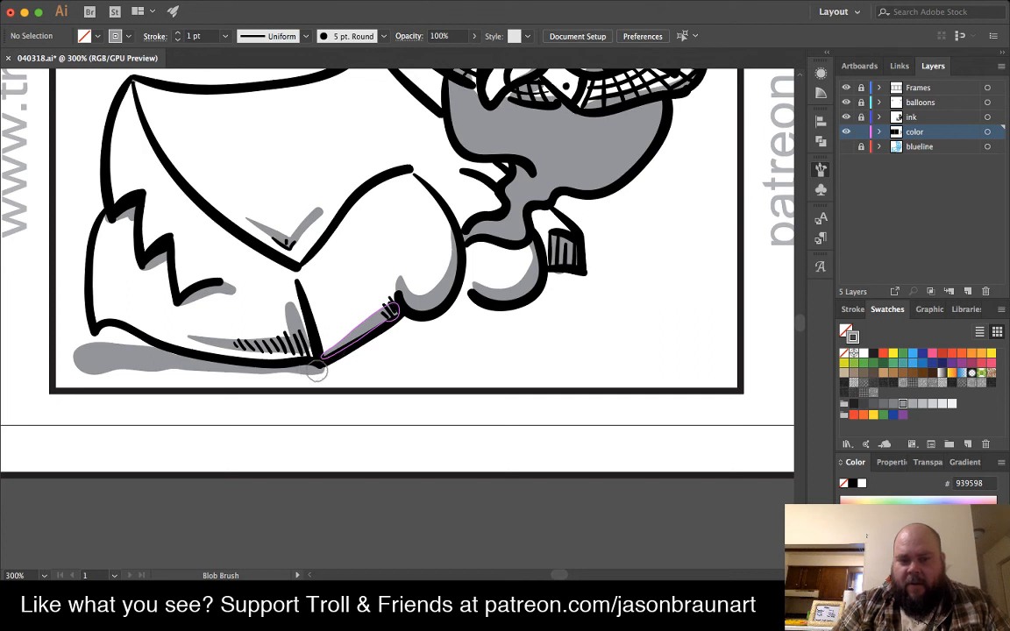
left_click_drag(324, 371, 615, 357)
mouse_move(692, 337)
left_mouse_down()
mouse_move(605, 321)
mouse_move(490, 323)
mouse_move(460, 340)
mouse_move(337, 362)
mouse_move(659, 344)
mouse_move(574, 340)
left_mouse_up()
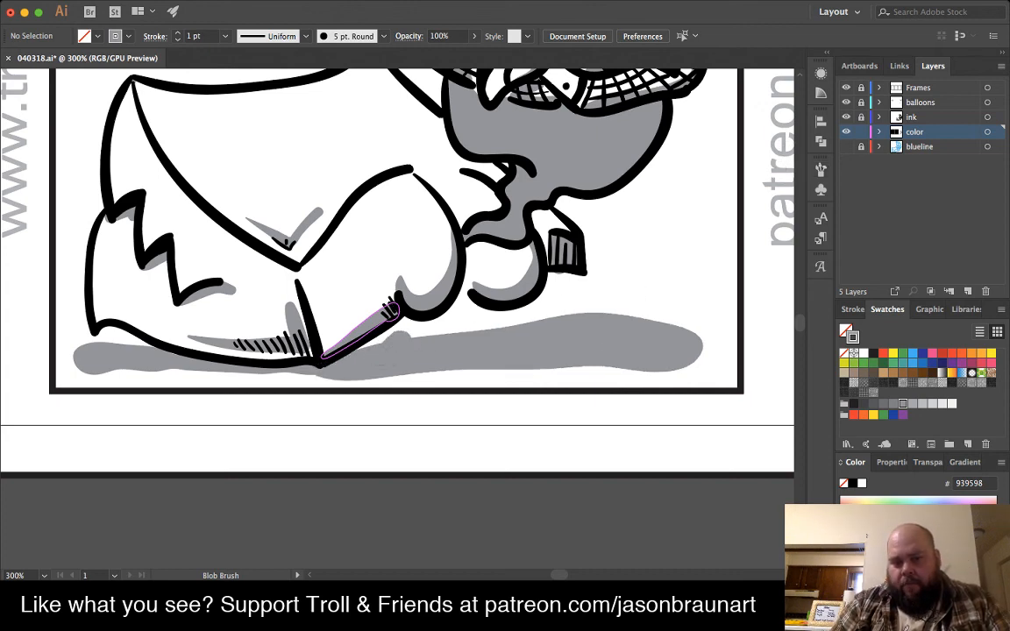
left_click_drag(408, 302, 531, 281)
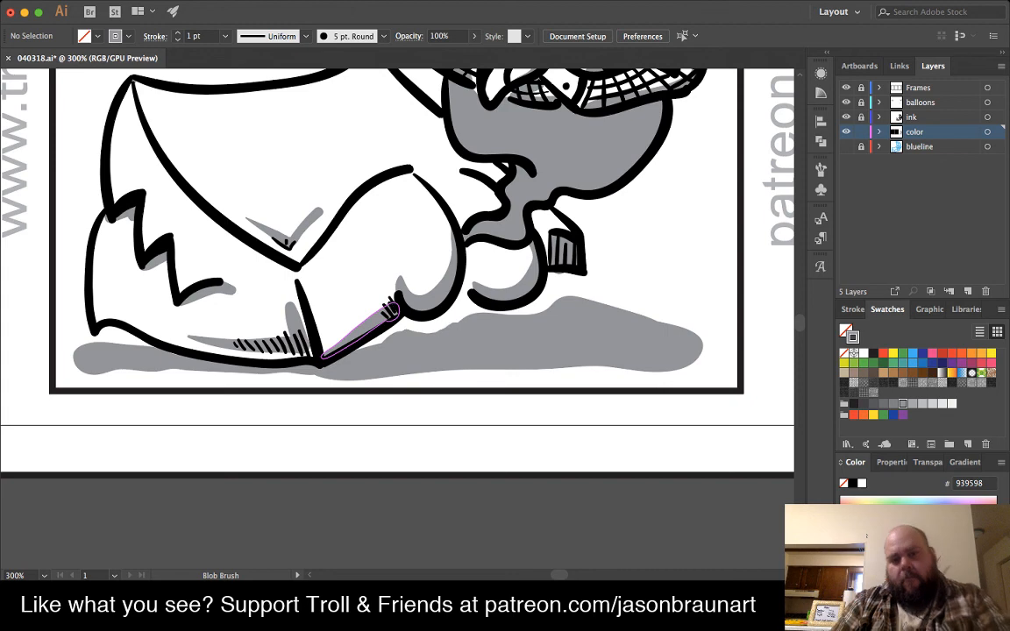
- On the ink layer, draw two small black half-circle bumps on the upper edge of the large form using the default black stroke
left_click_drag(466, 321, 573, 484)
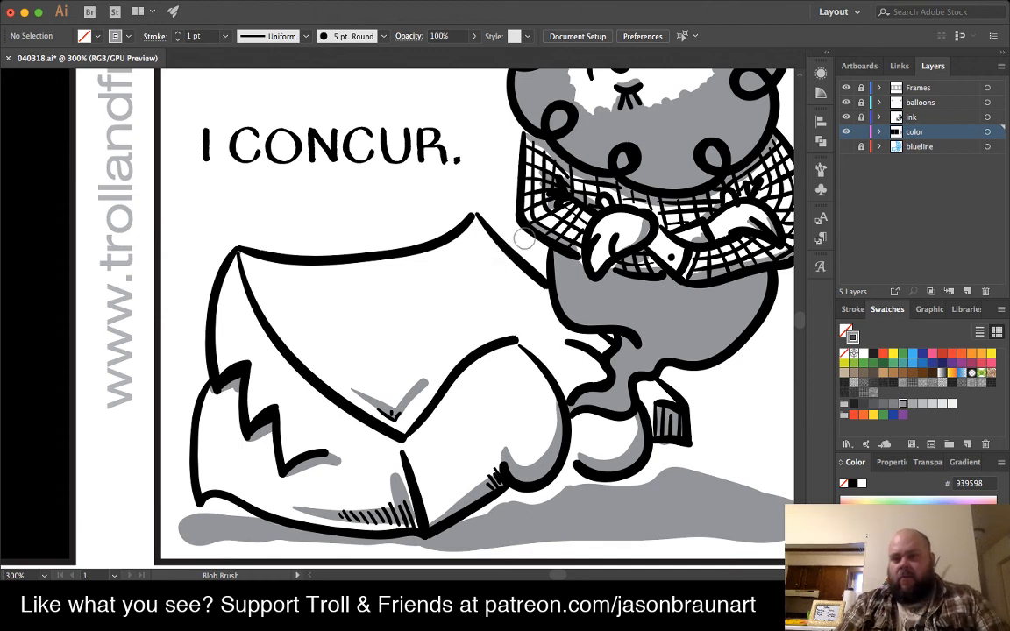
left_click(929, 116)
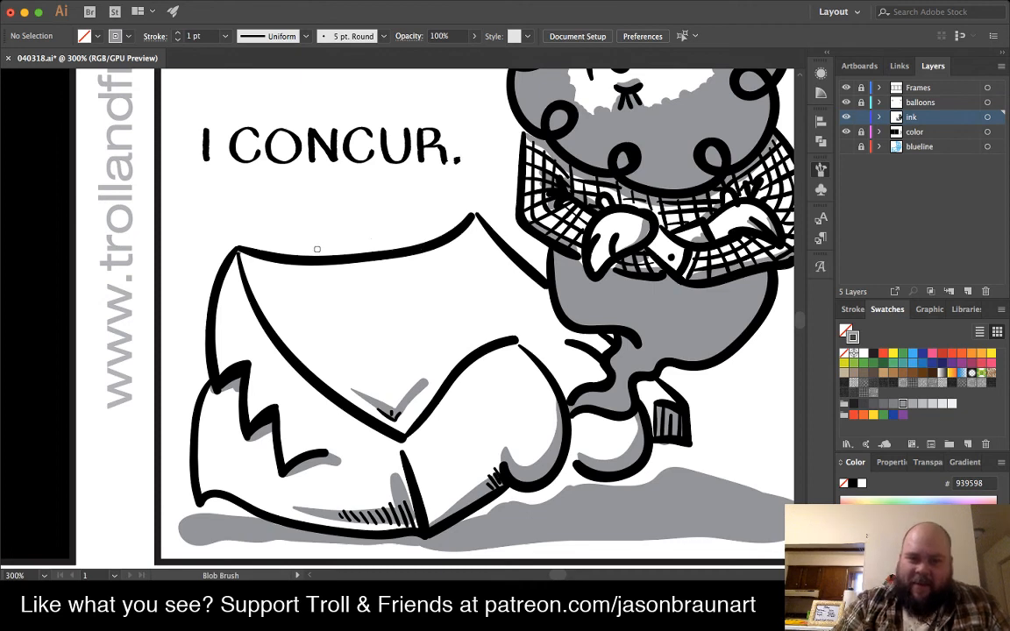
left_click_drag(303, 258, 331, 258)
key("super+z")
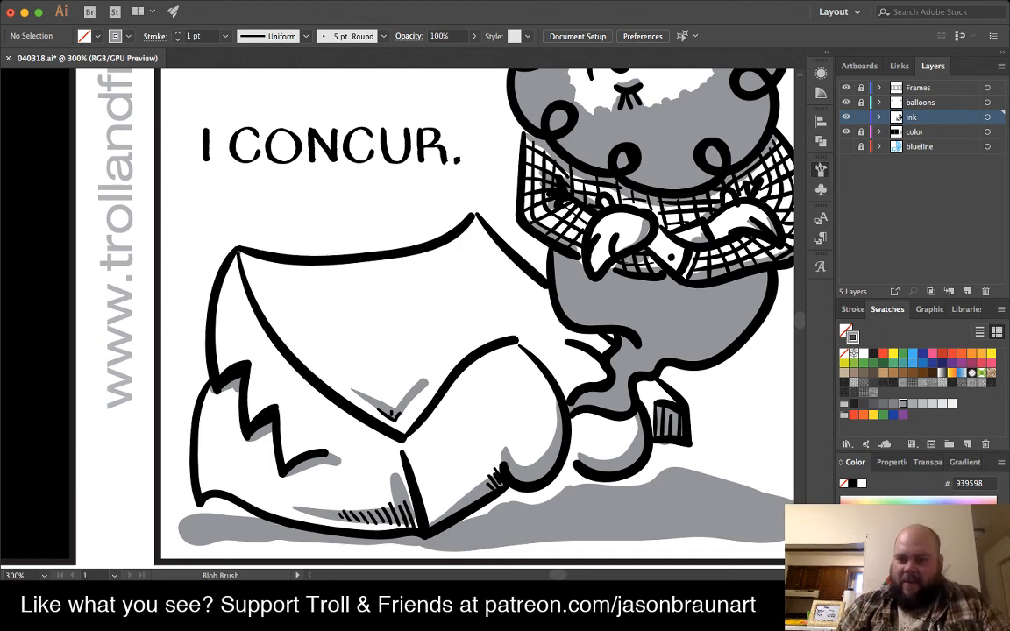
key("d")
mouse_move(300, 258)
left_mouse_down()
mouse_move(325, 241)
mouse_move(331, 255)
mouse_move(389, 233)
mouse_move(406, 235)
mouse_move(405, 253)
left_mouse_up()
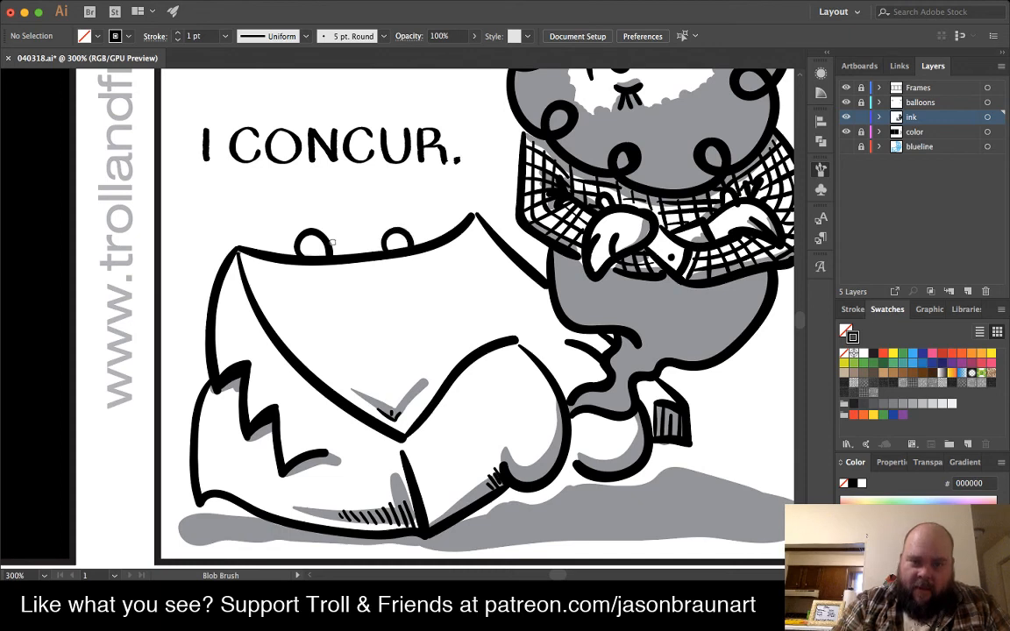
- Ink a thick solid black arch joining the two small bumps above the large form and save the file
mouse_move(302, 219)
left_mouse_down()
mouse_move(323, 237)
mouse_move(372, 237)
left_mouse_up()
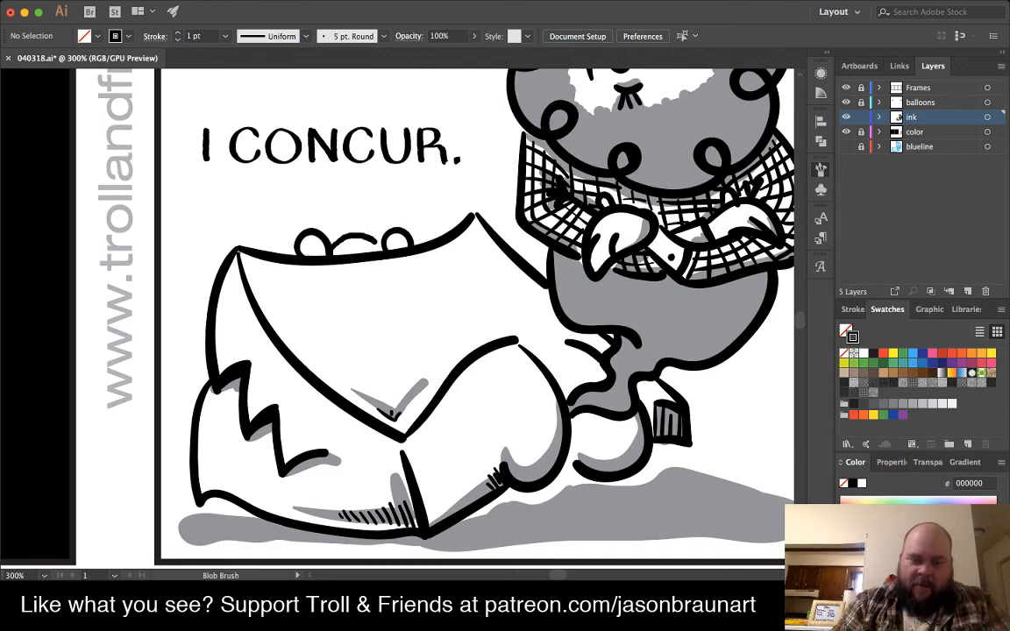
key("ctrl+z")
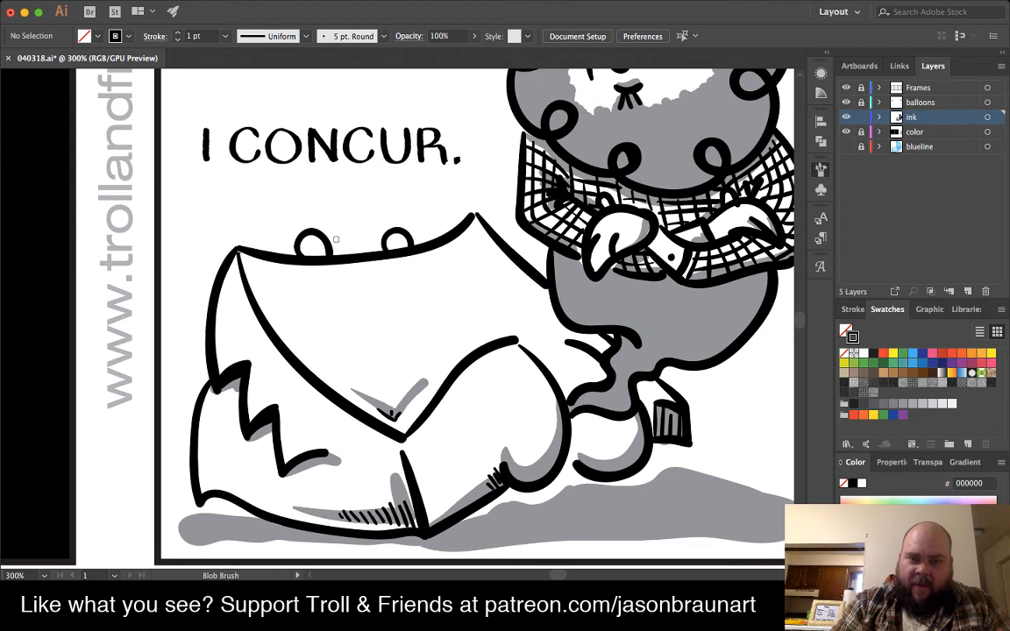
mouse_move(326, 241)
left_mouse_down()
mouse_move(370, 235)
mouse_move(343, 212)
left_mouse_up()
mouse_move(391, 235)
left_mouse_down()
mouse_move(373, 218)
mouse_move(352, 210)
mouse_move(328, 220)
mouse_move(299, 201)
mouse_move(335, 201)
mouse_move(305, 201)
mouse_move(318, 201)
left_mouse_up()
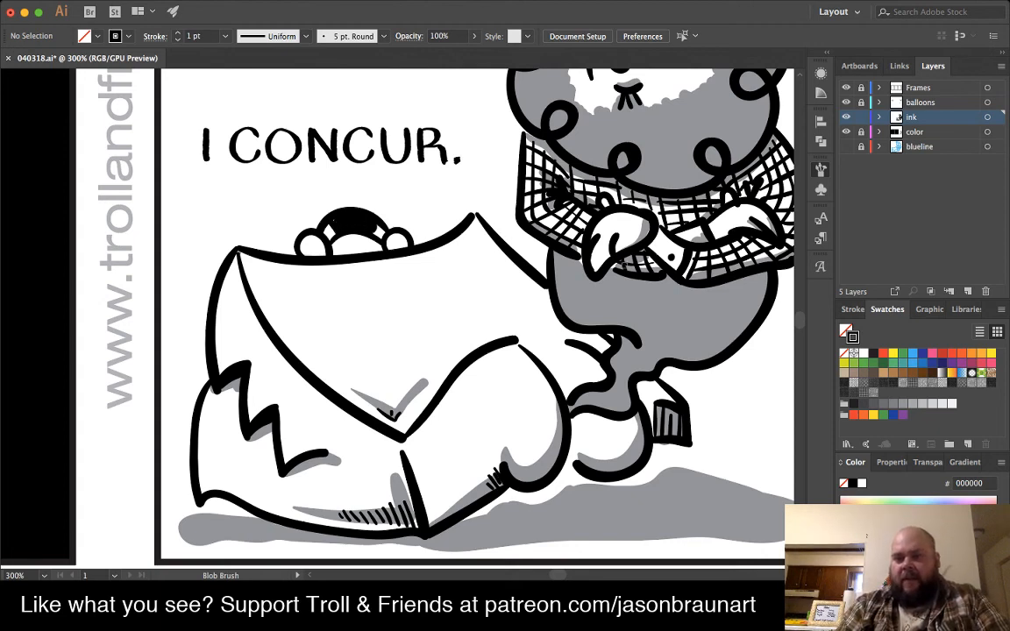
left_click(861, 117)
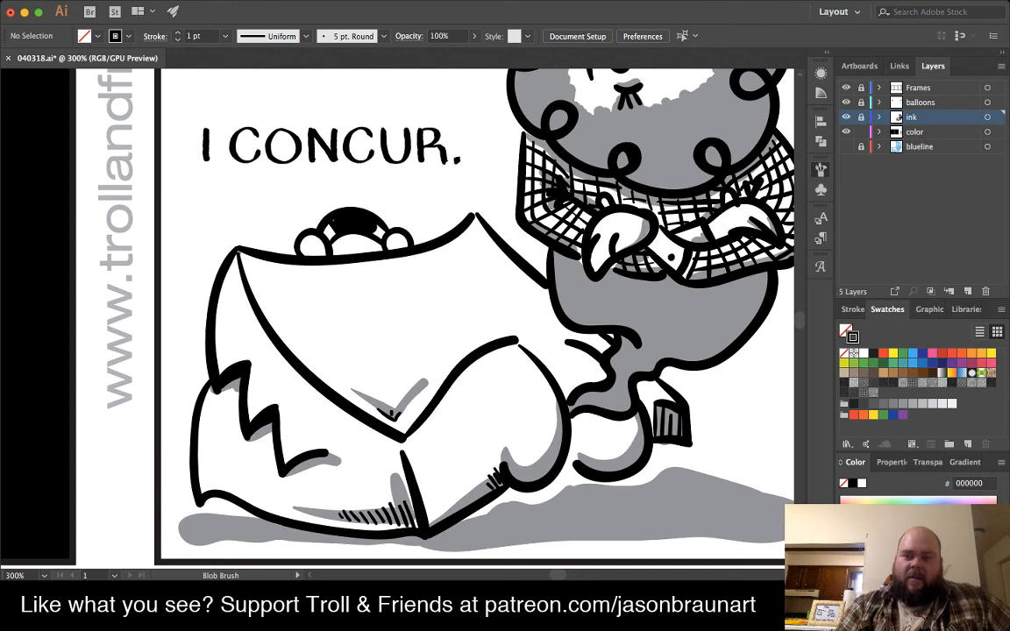
key("super+s")
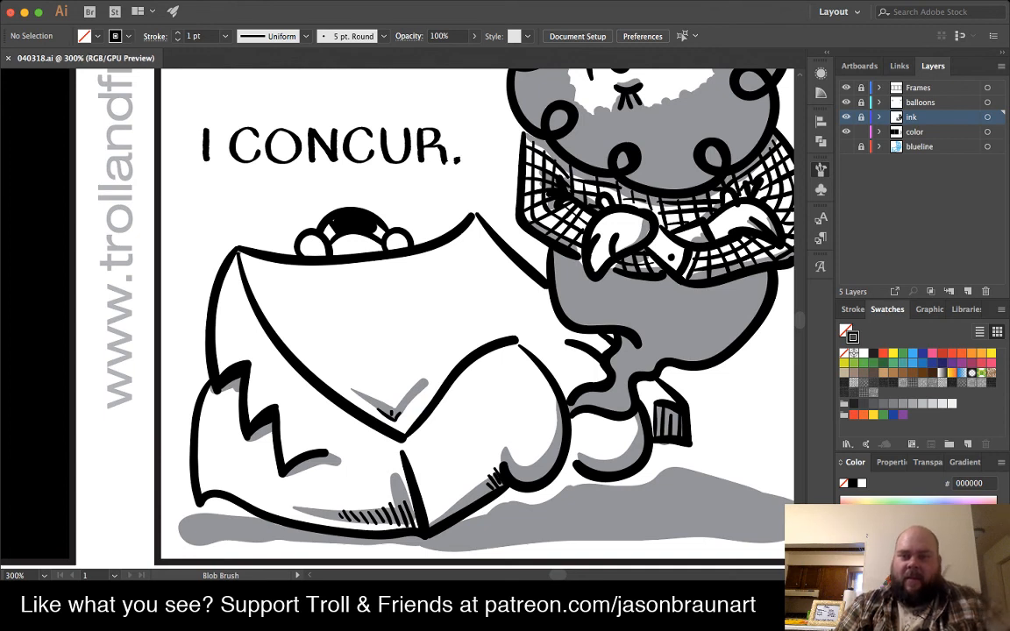
- On the color layer, add grey 939598 shading inside the two small bumps and at the ends of the arch
left_click(915, 132)
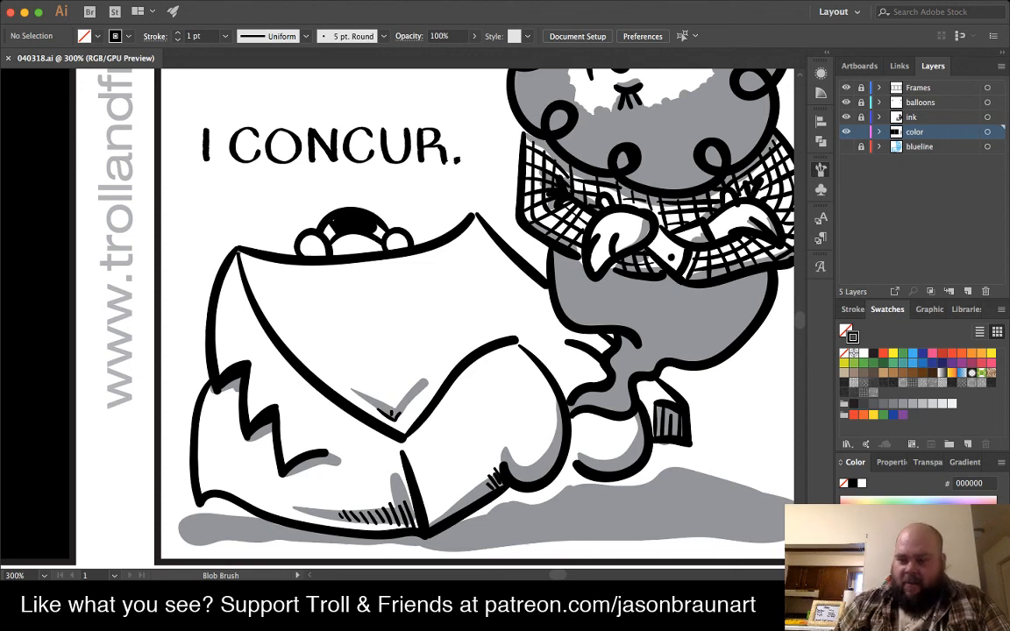
left_click(902, 403)
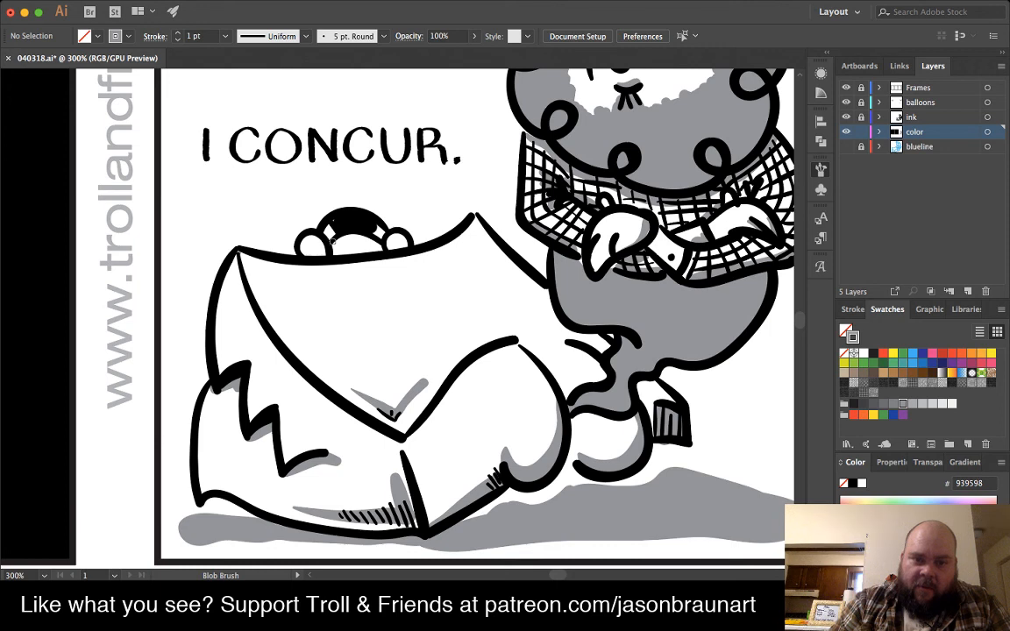
mouse_move(327, 236)
left_mouse_down()
mouse_move(298, 212)
mouse_move(361, 211)
mouse_move(337, 210)
mouse_move(393, 242)
left_mouse_up()
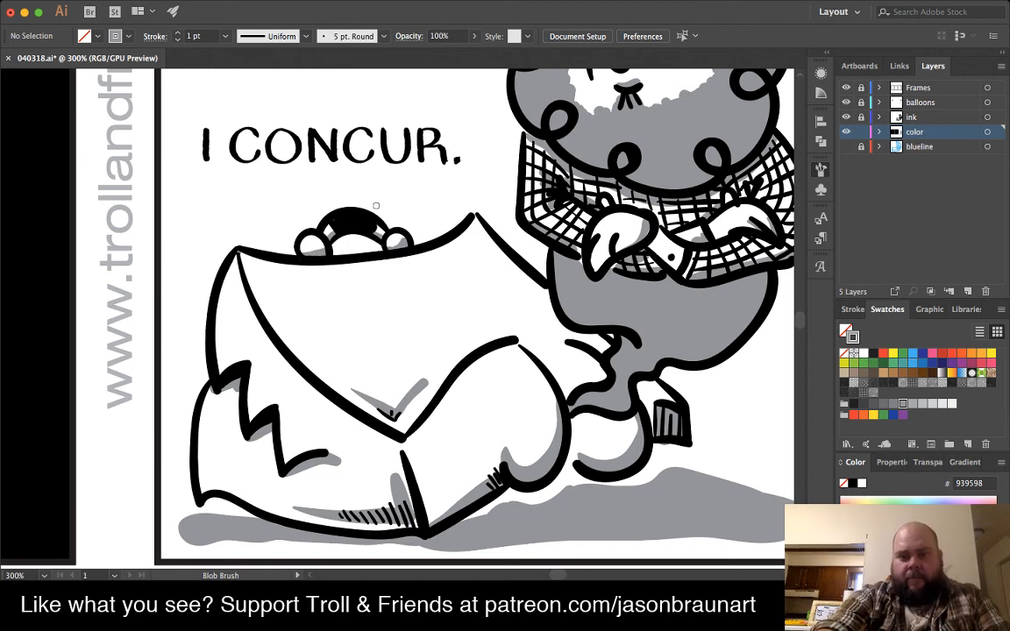
key("super+minus")
key("super+minus")
key("super+minus")
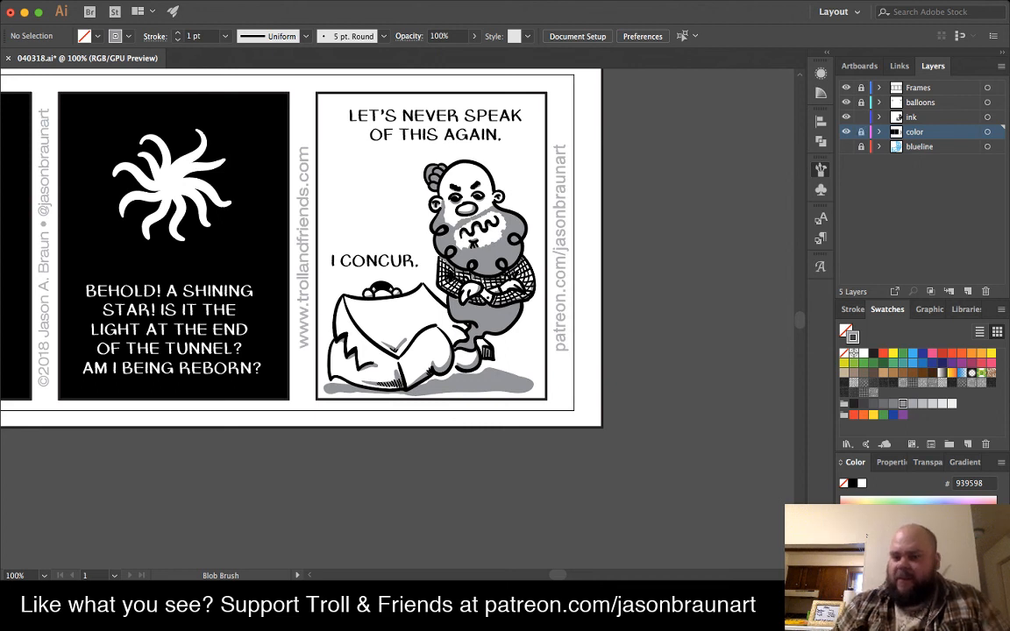
- With the color layer locked, ink a short curved black fold line on each side of the grey lower body on the ink layer
left_click(861, 116)
left_click(861, 131)
left_click(912, 117)
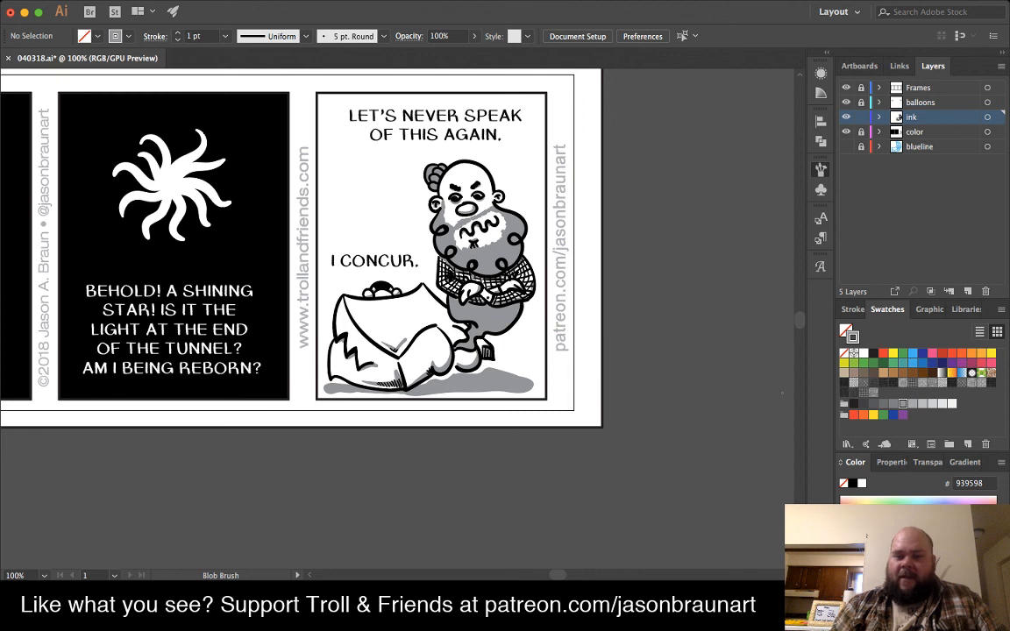
key("d")
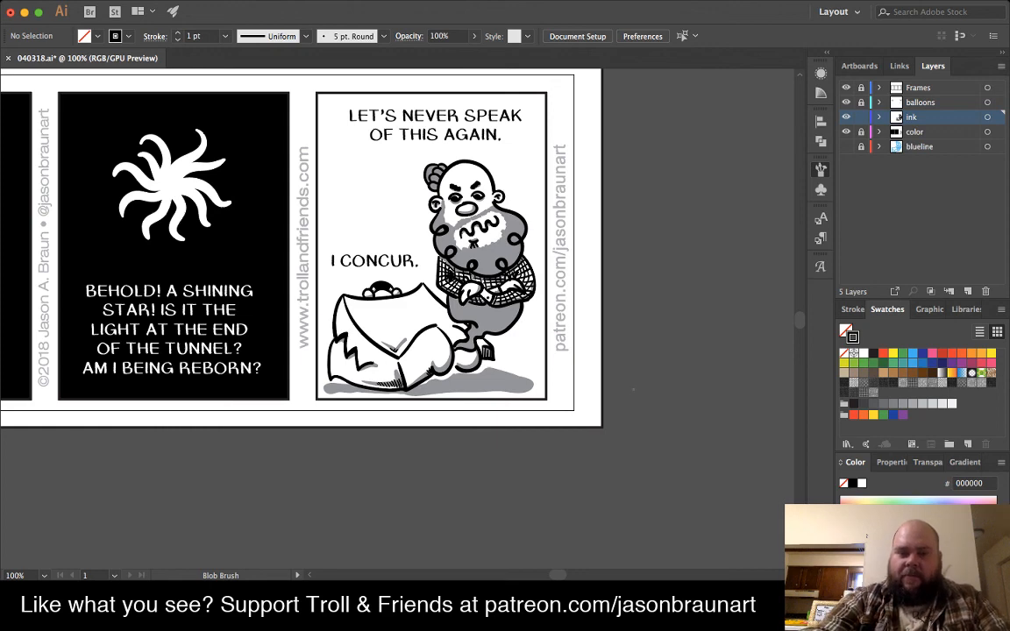
key("super+equal")
key("super+equal")
key("super+equal")
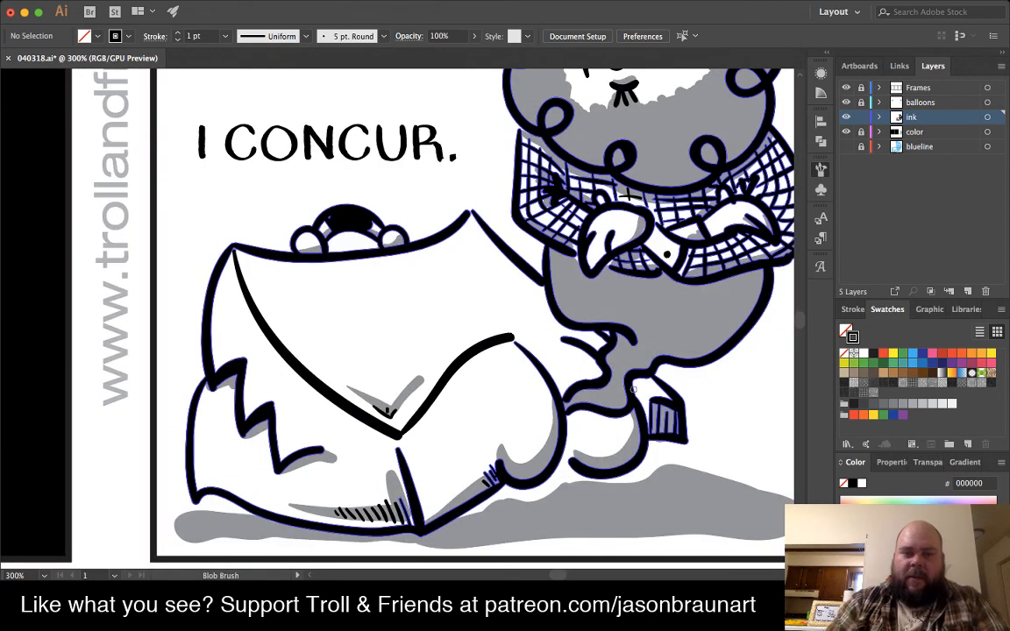
scroll(397, 318, "right", 5)
scroll(397, 318, "up", 3)
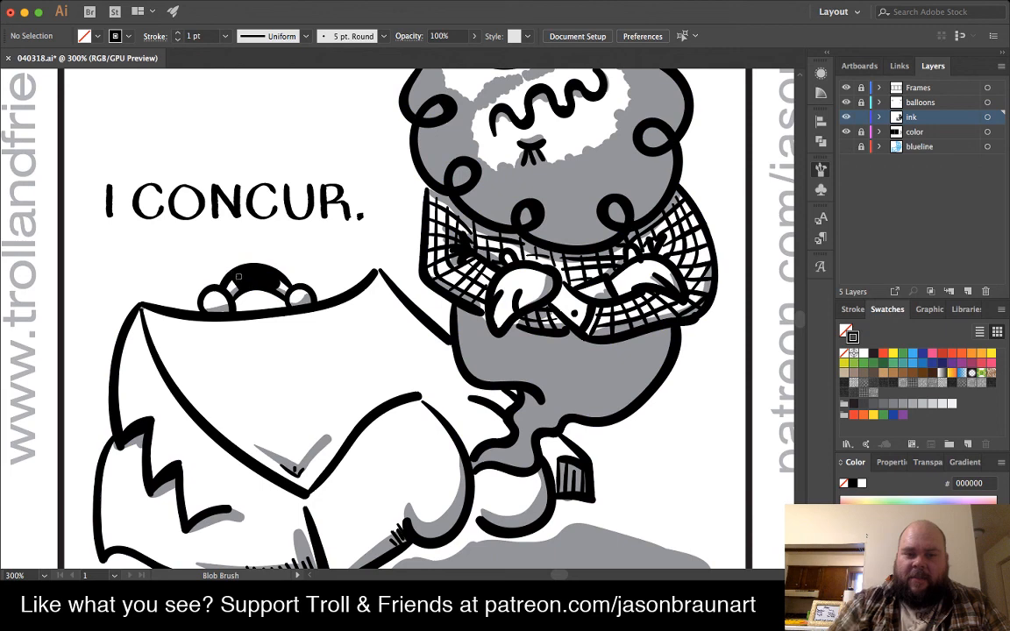
scroll(490, 286, "right", 8)
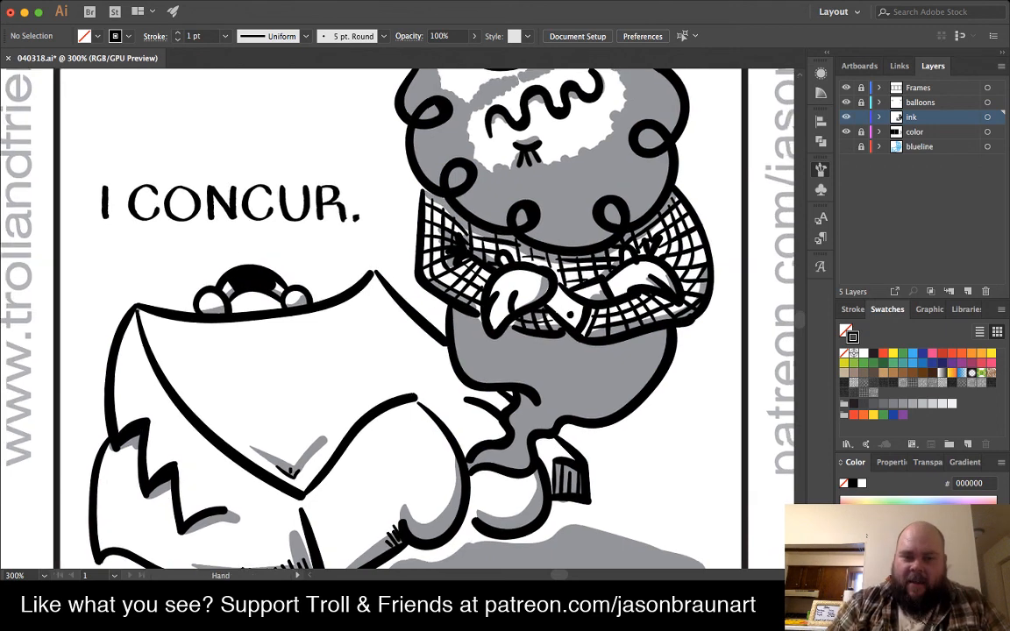
left_click_drag(338, 348, 361, 331)
mouse_move(436, 330)
left_mouse_down()
mouse_move(457, 305)
mouse_move(509, 350)
left_mouse_up()
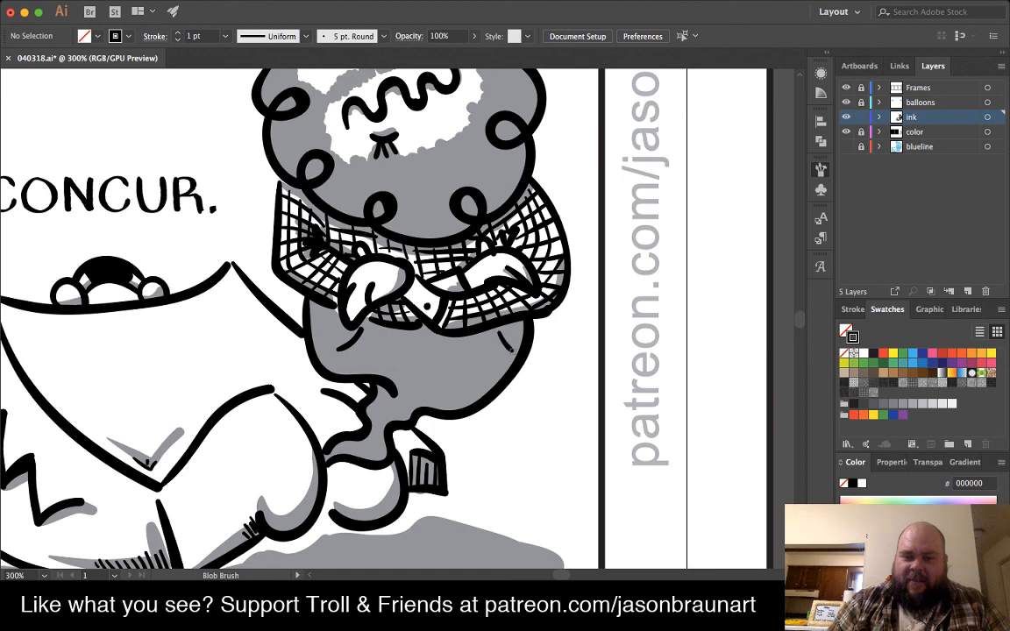
- On the ink layer, ink a small black bracket-shaped fly line in the middle of the bearded man's grey lower body
left_click_drag(436, 348, 428, 371)
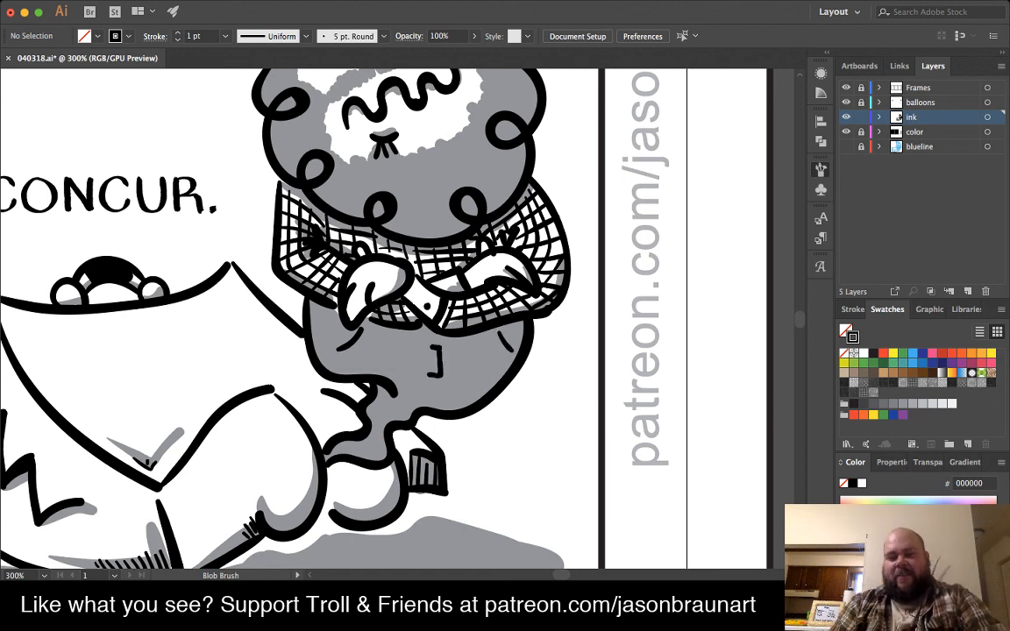
key("space")
left_click_drag(386, 289, 403, 372)
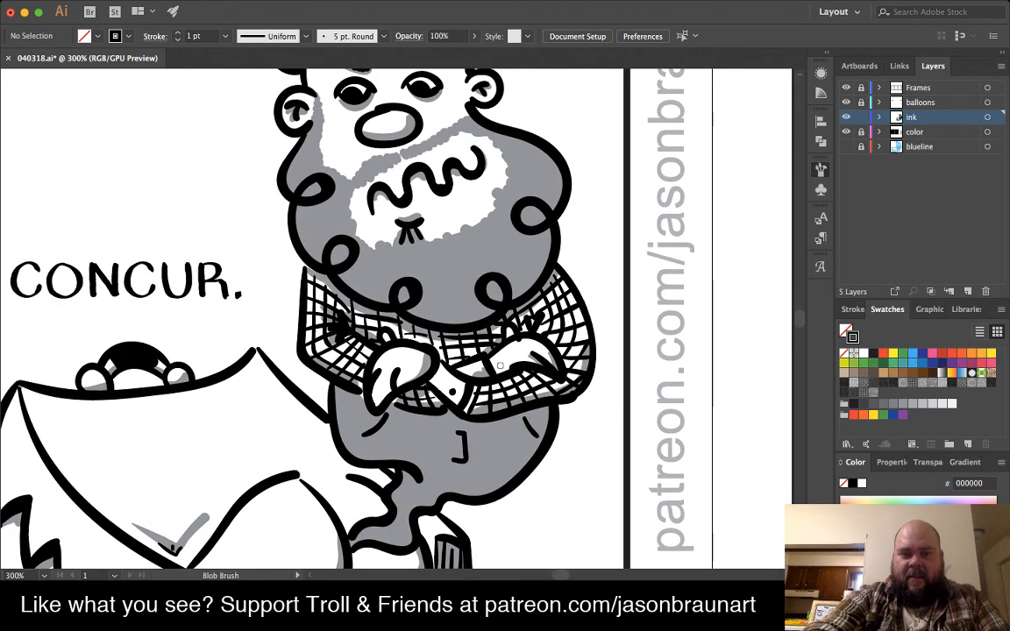
key("super+minus")
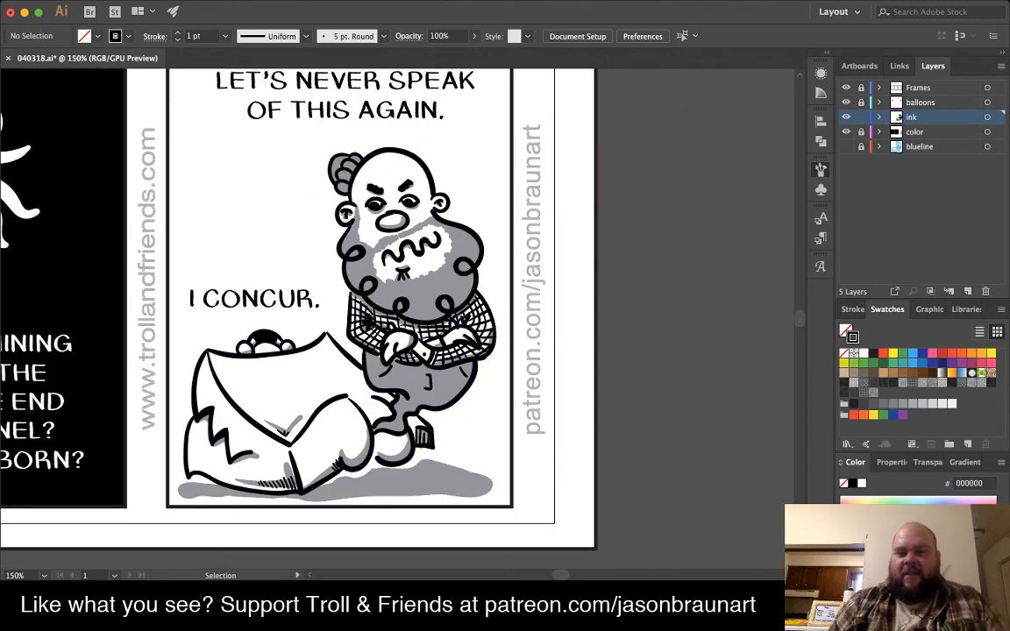
key("super+minus")
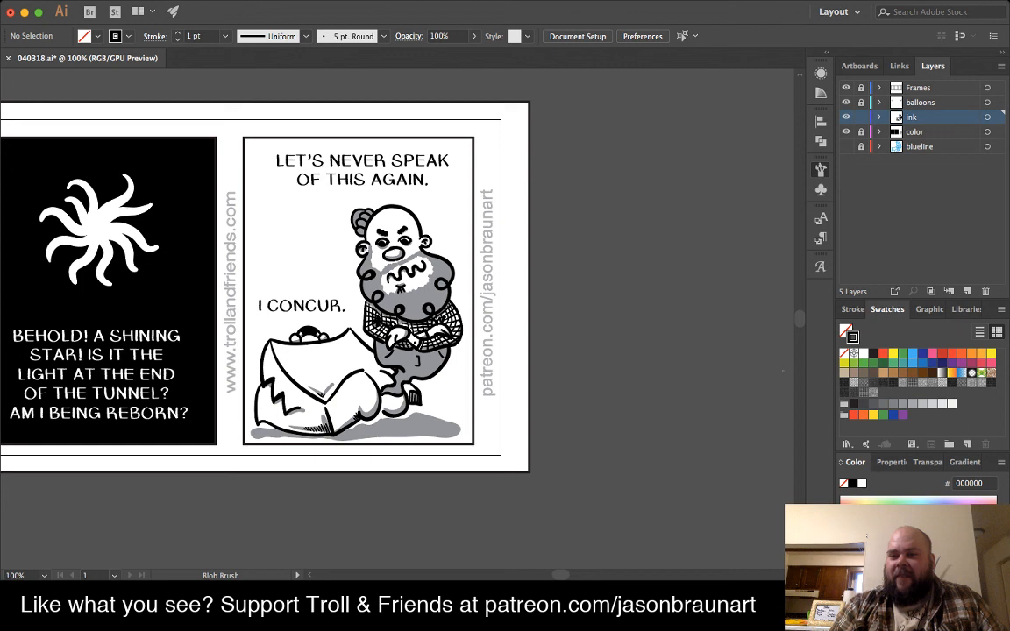
- On the balloons layer, move the "I CONCUR." text slightly higher above the large form in the last panel
left_click(920, 103)
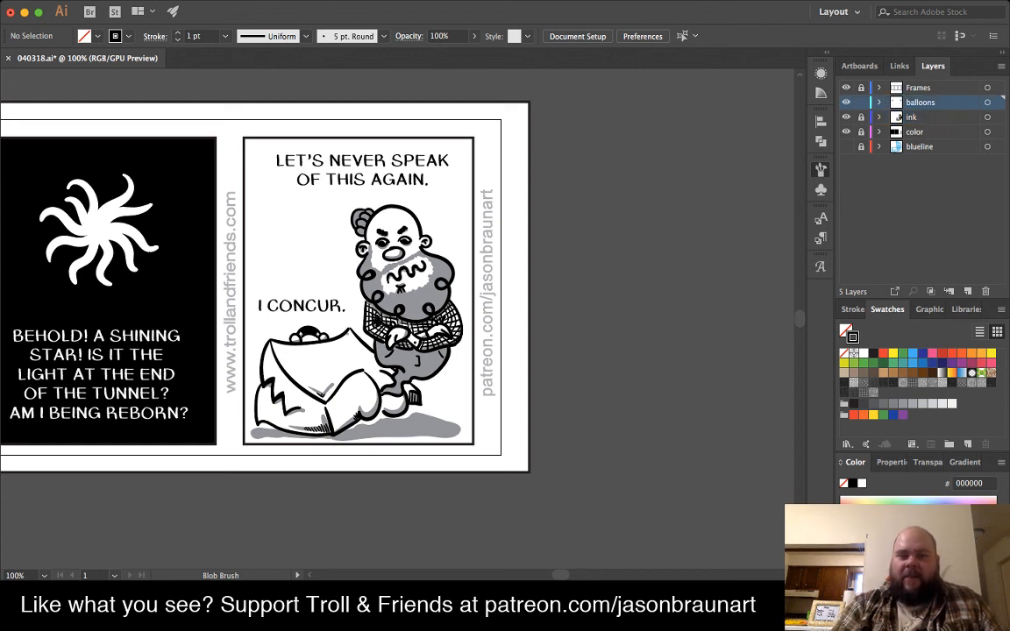
key("v")
left_click_drag(302, 305, 302, 285)
key("Left")
key("Left")
key("Left")
key("Left")
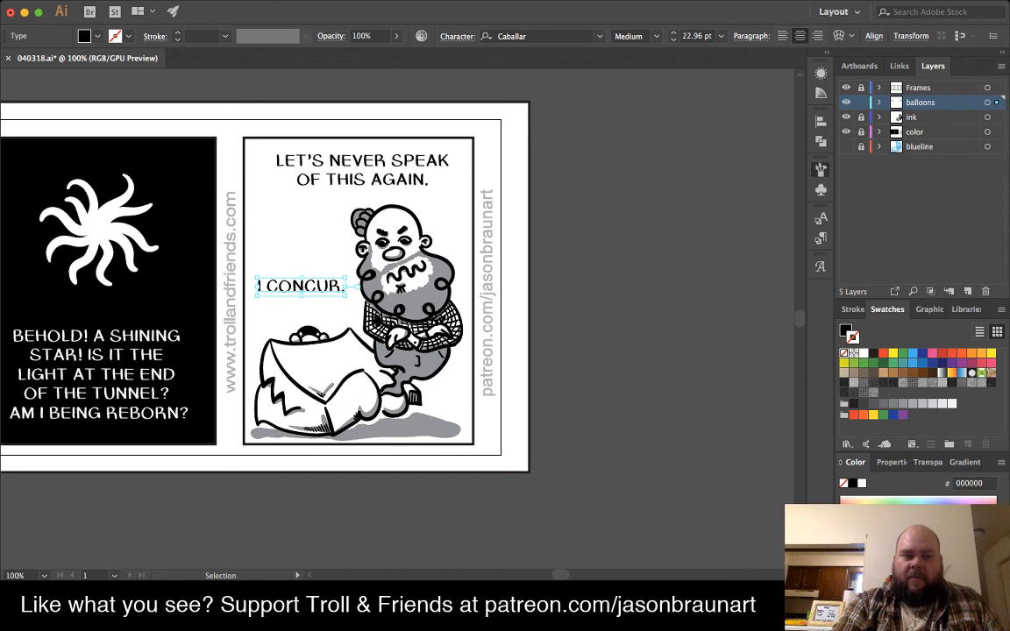
- With the Blob Brush, draw a rounded speech balloon around "I CONCUR." with its tail pointing down to the large form
key("super+shift+a")
key("shift+b")
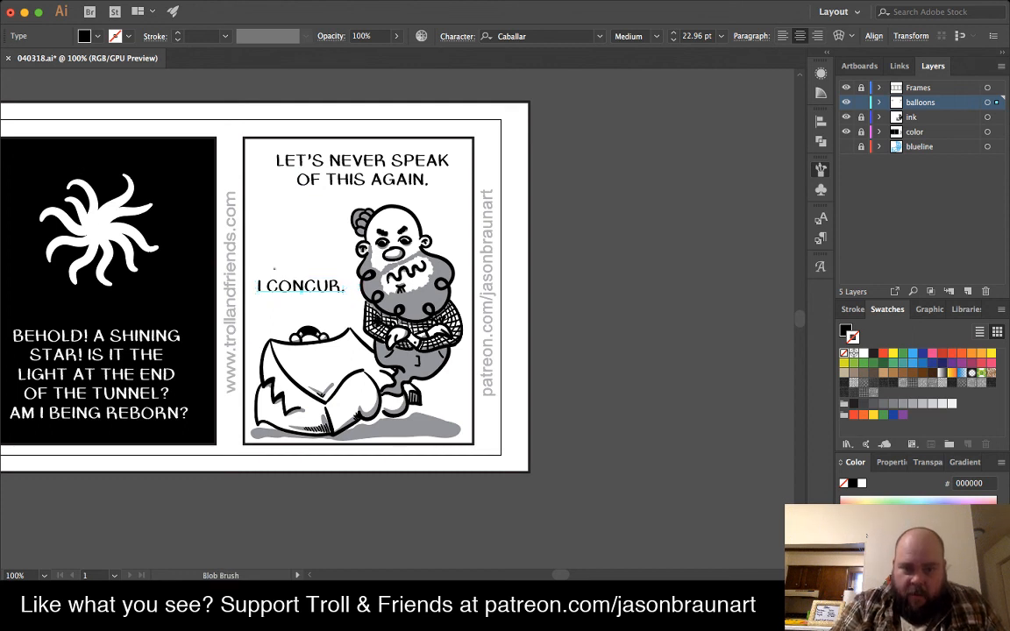
mouse_move(266, 264)
left_mouse_down()
mouse_move(249, 289)
mouse_move(282, 332)
mouse_move(290, 305)
mouse_move(351, 301)
mouse_move(344, 264)
mouse_move(252, 272)
left_mouse_up()
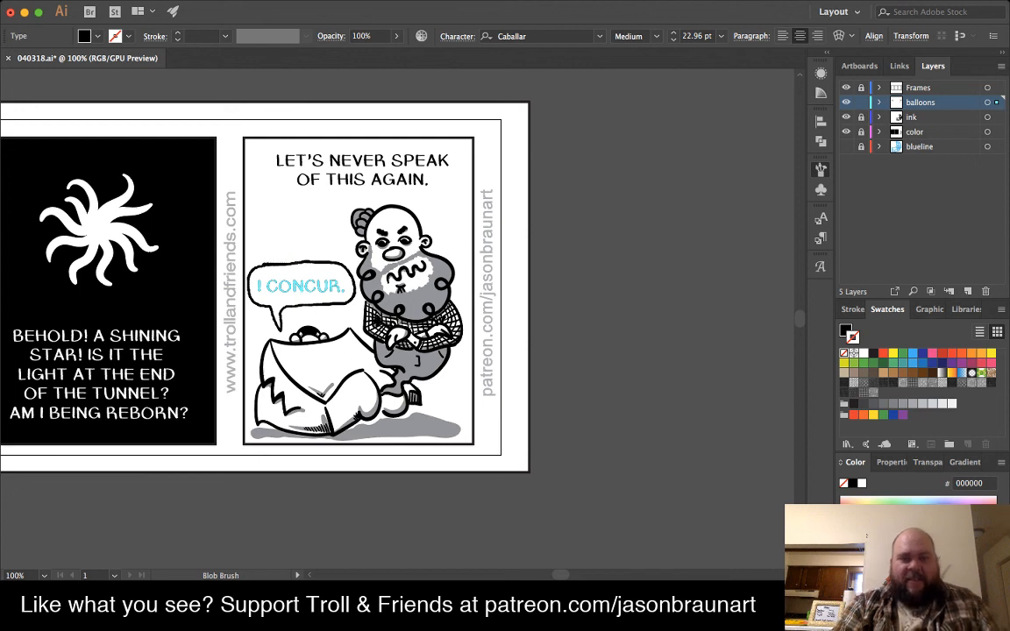
key("ctrl+shift+a")
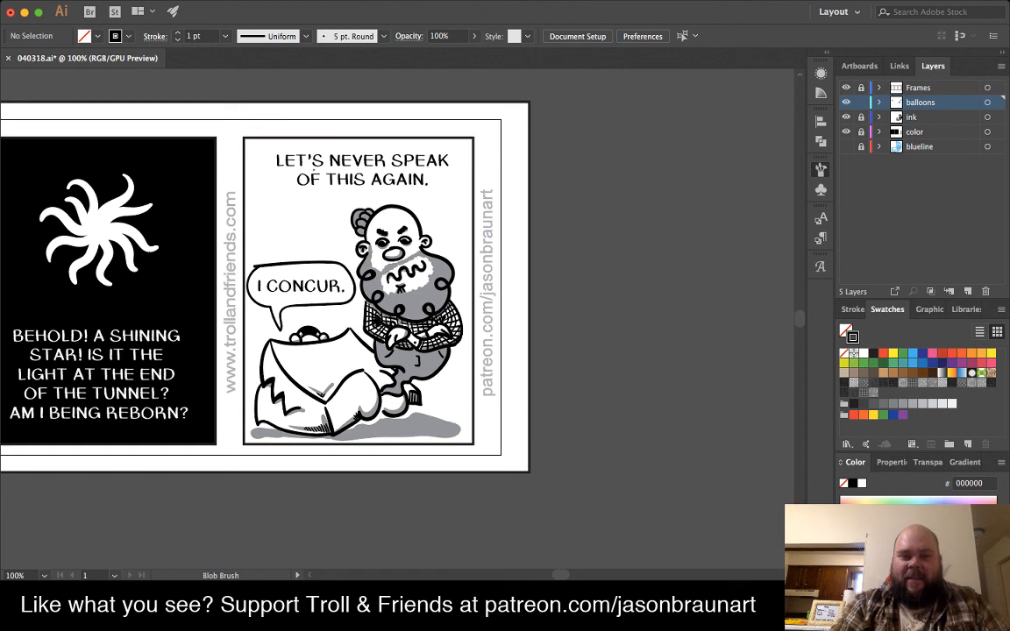
- Draw a speech balloon under the upper dialogue, from the panel's top edge to its right edge, with a tail toward the bearded man's head
mouse_move(278, 144)
left_mouse_down()
mouse_move(271, 184)
mouse_move(309, 193)
mouse_move(340, 219)
mouse_move(336, 199)
mouse_move(447, 188)
mouse_move(461, 141)
left_mouse_up()
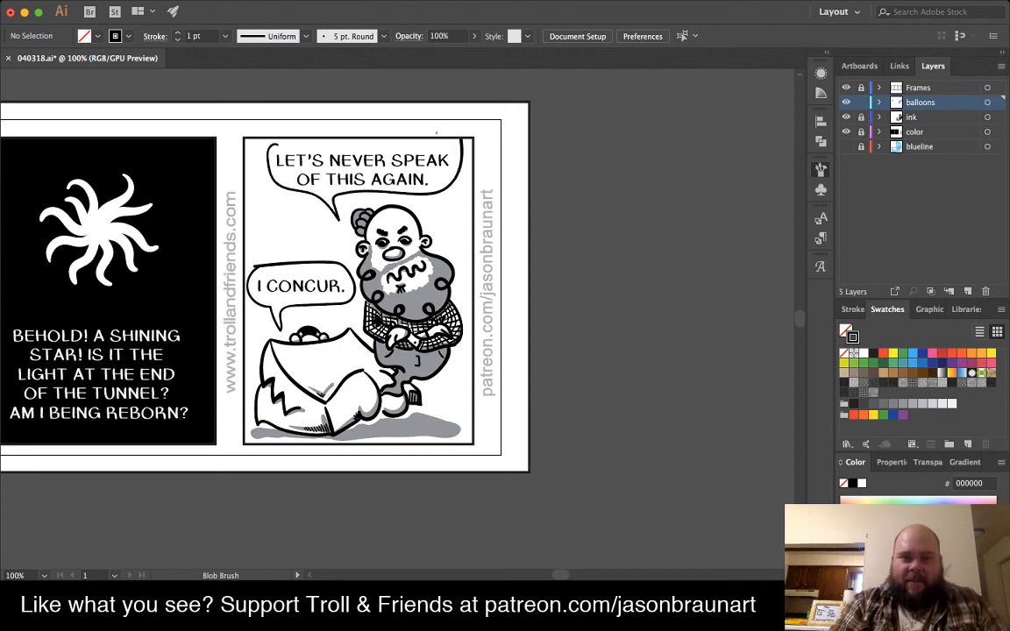
key("super+z")
mouse_move(261, 130)
left_mouse_down()
mouse_move(282, 195)
mouse_move(347, 185)
mouse_move(354, 203)
mouse_move(406, 195)
mouse_move(423, 198)
mouse_move(430, 221)
mouse_move(478, 166)
left_mouse_up()
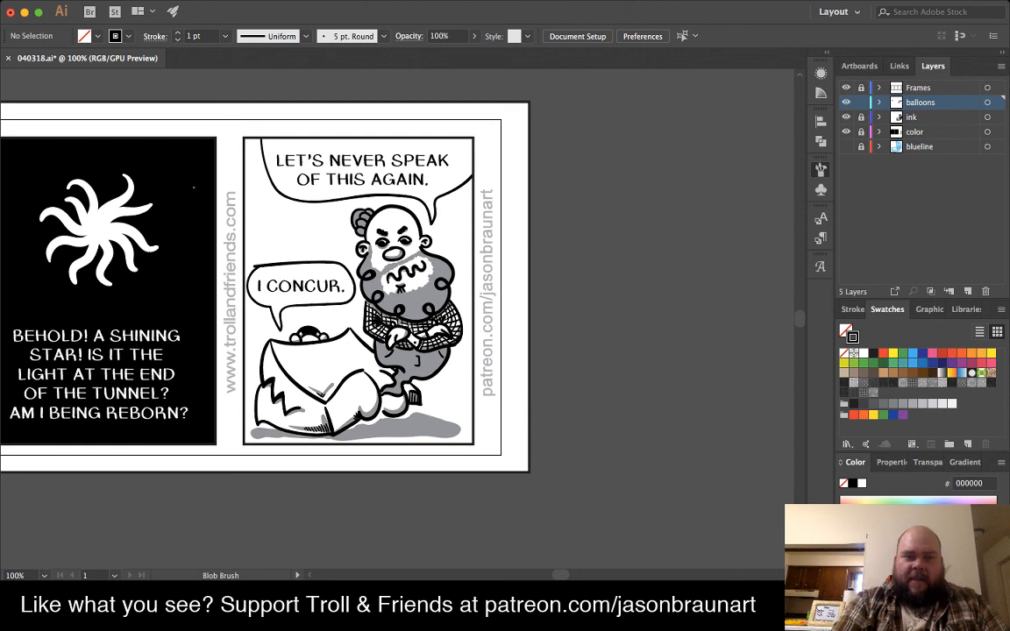
- Change "LET'S" to "LET US" in the last panel's upper dialogue
key("t")
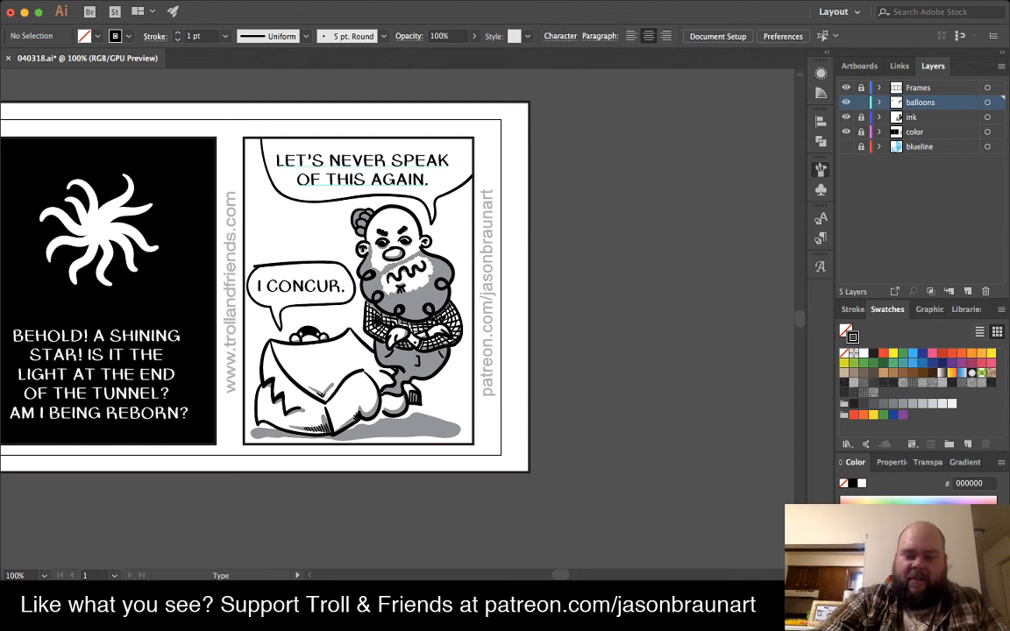
left_click(308, 161)
key("BackSpace")
type("U")
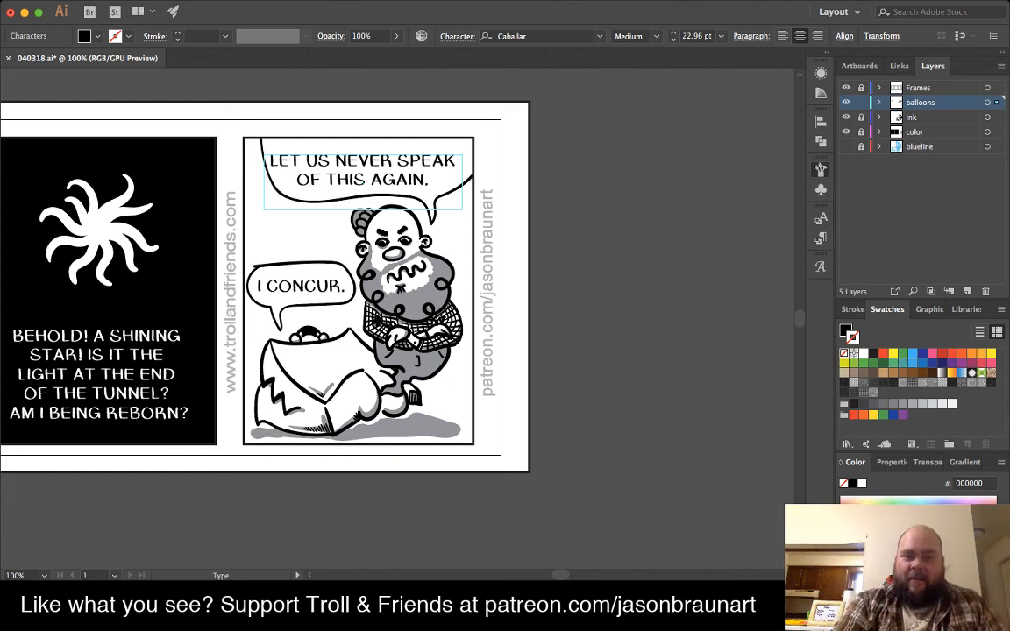
- Nudge the "LET US NEVER SPEAK OF THIS AGAIN." text slightly up and to the right to center it in its balloon
key("Escape")
key("Up")
key("Up")
key("Up")
key("Up")
key("Up")
key("Up")
key("Right")
key("Right")
key("Right")
key("Right")
key("Right")
key("Right")
key("Right")
key("Right")
key("Right")
key("Right")
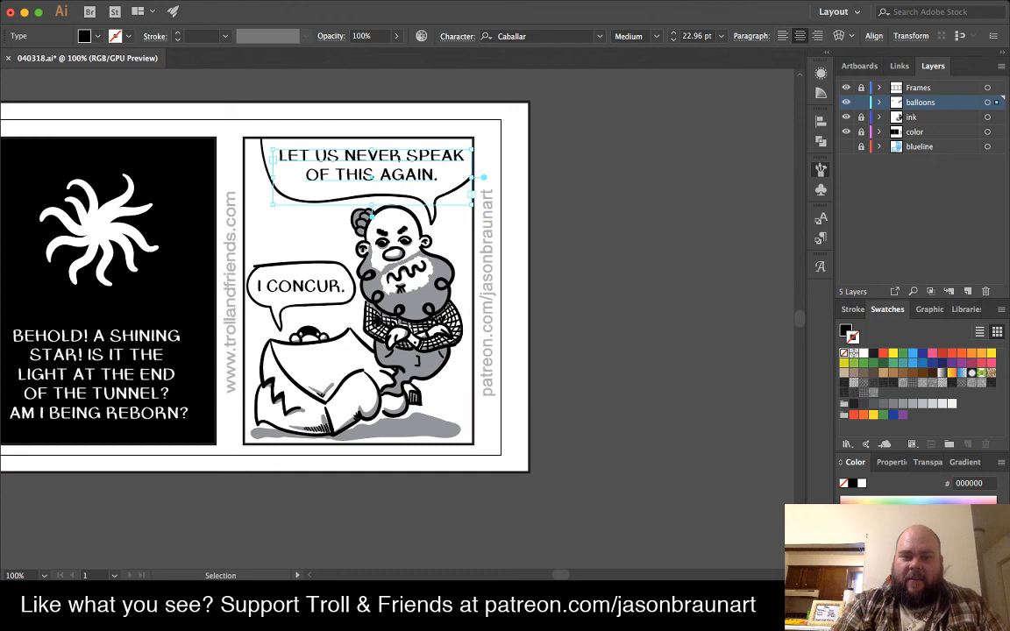
key("Down")
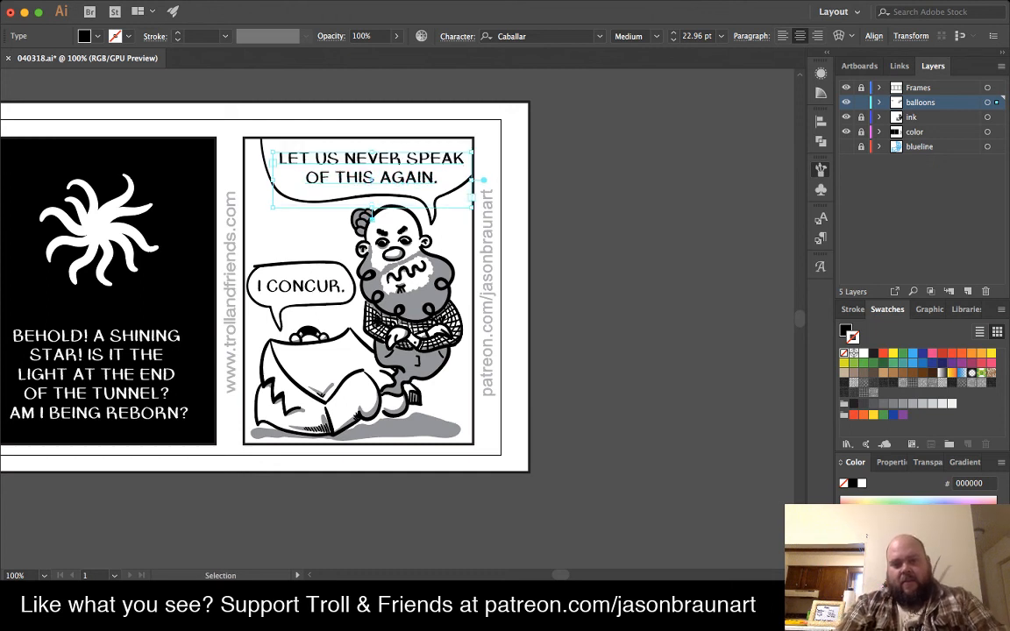
key("super+shift+a")
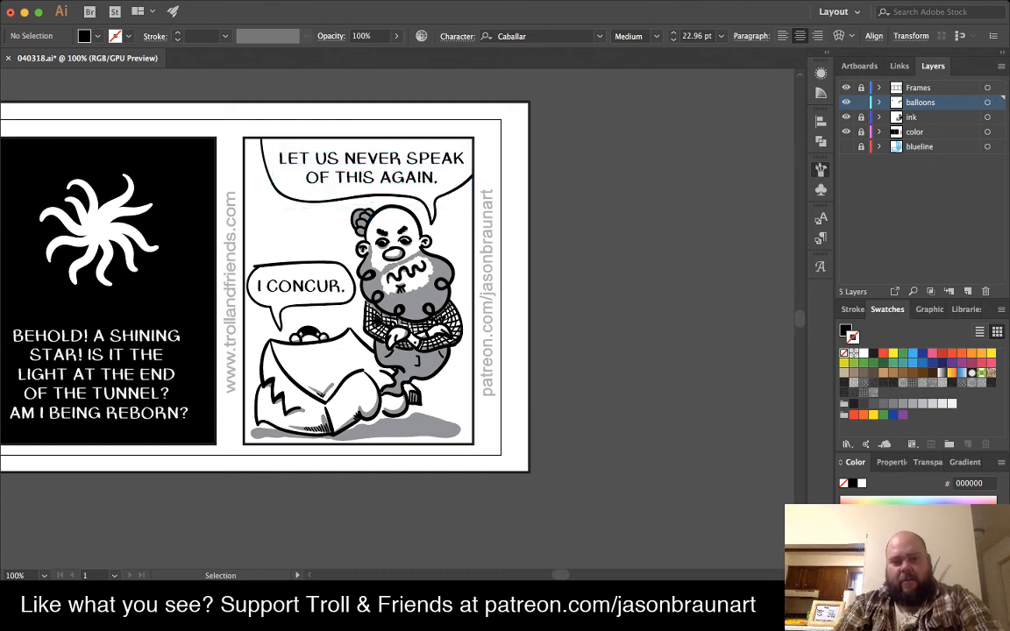
- Nudge the "TROLL HAS BEEN CONSUMED BY A WILD MIMIC." text down slightly to center it in the first panel's white caption box
scroll(307, 281, "left", 5)
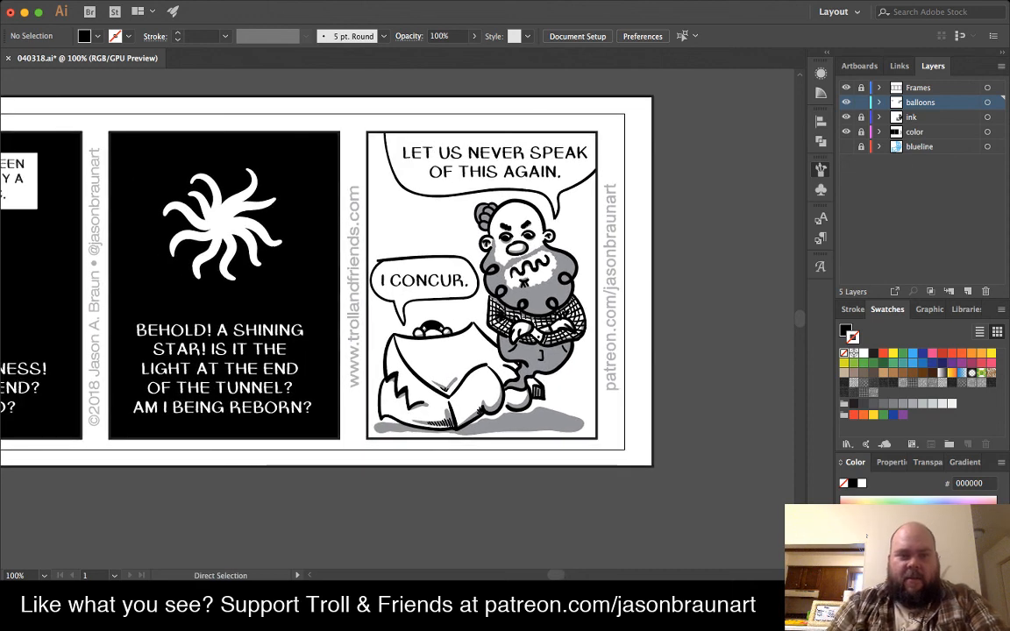
key("super+minus")
left_click_drag(254, 311, 306, 316)
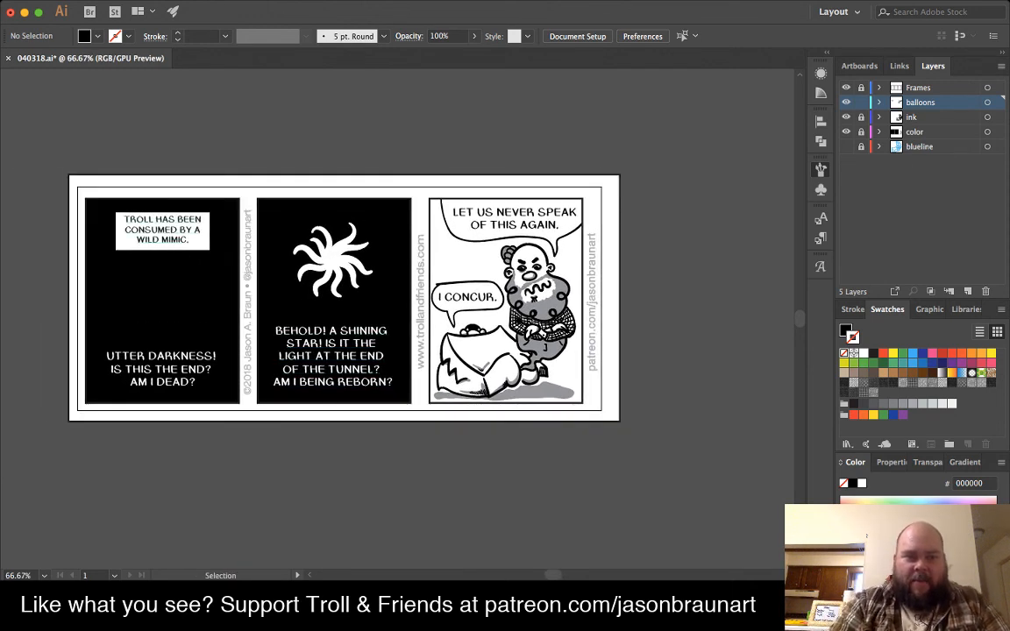
key("a")
left_click(162, 230)
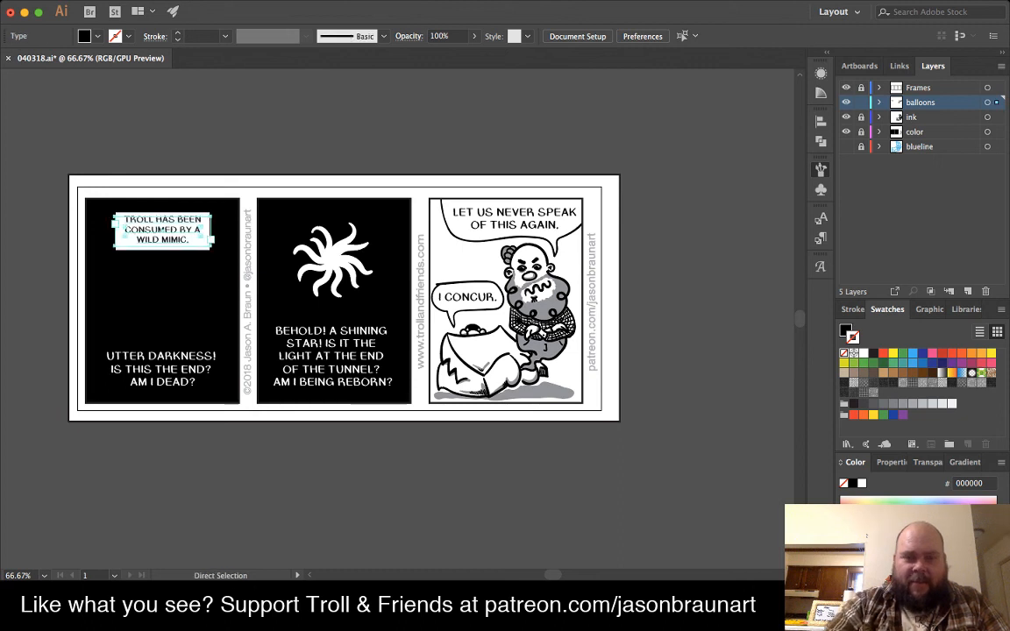
key("Down")
key("Down")
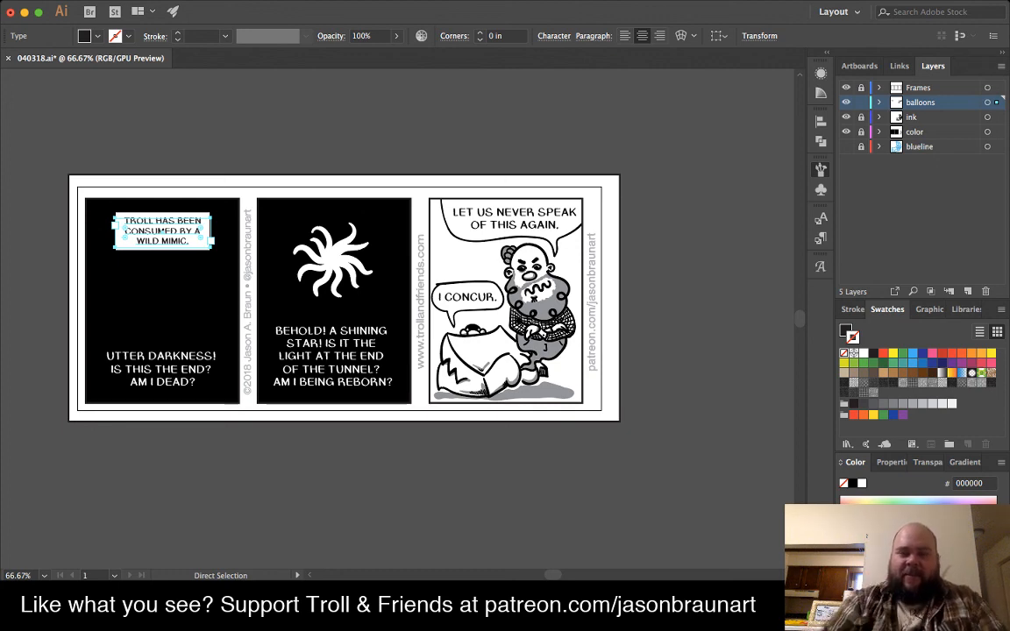
key("super+equal")
key("super+equal")
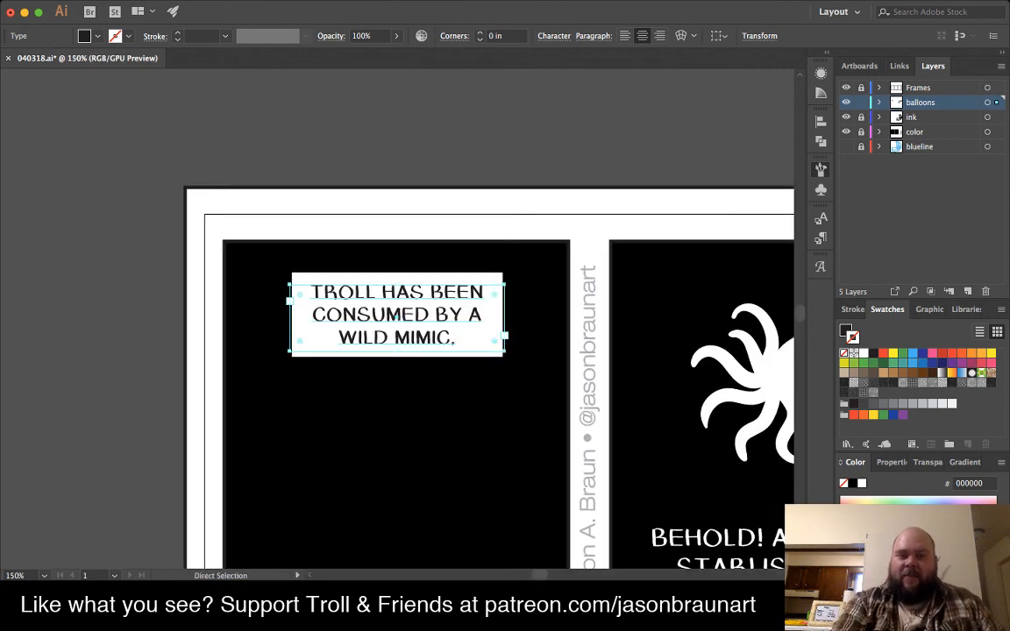
key("v")
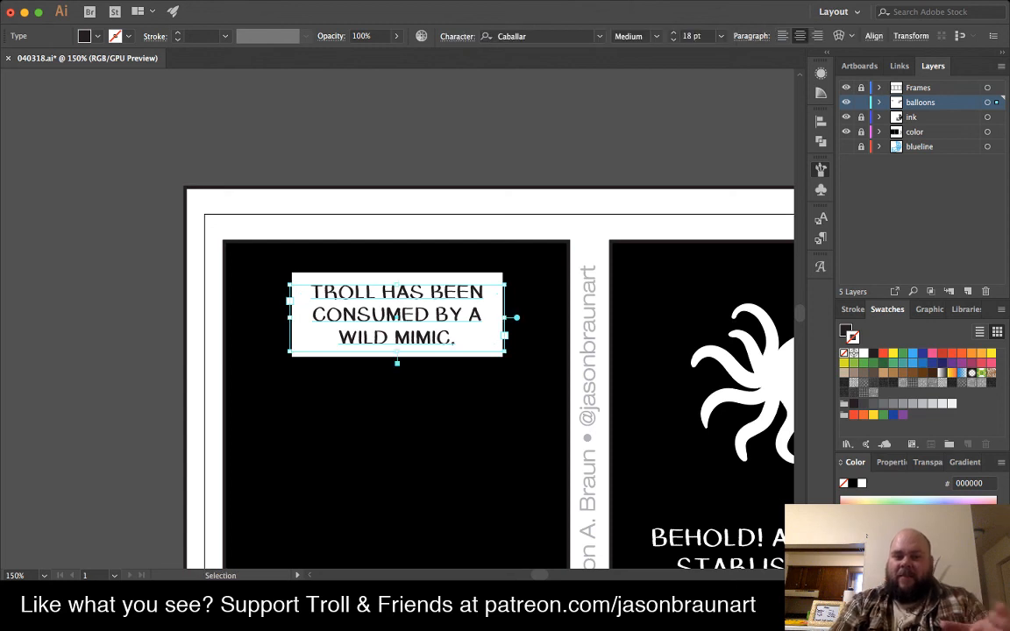
key("super+shift+a")
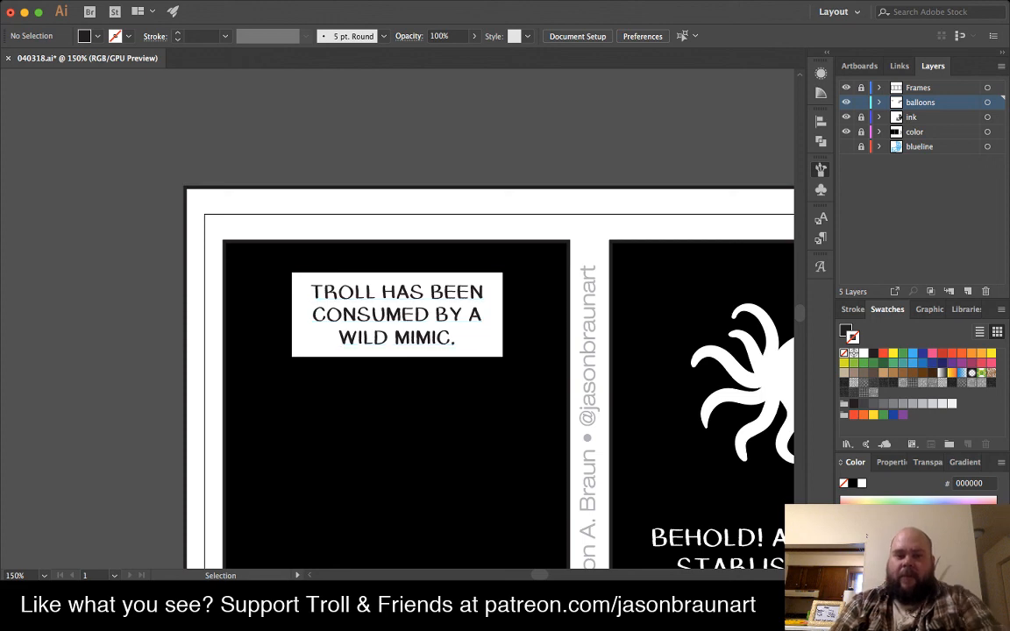
- Review the first panel's lettering and the layout of the whole three-panel strip
scroll(490, 316, "down", 5)
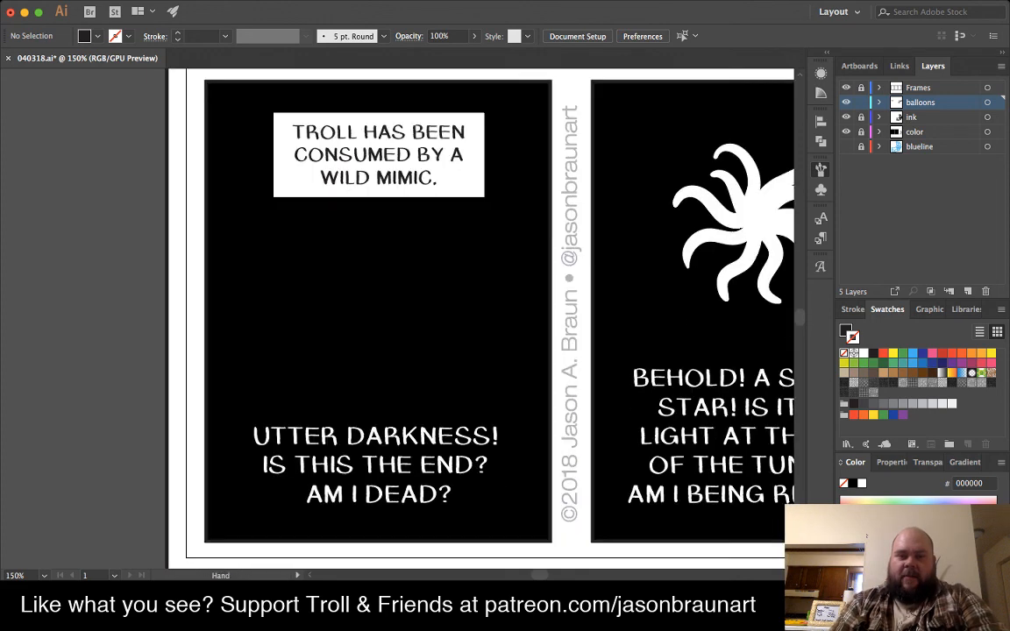
left_click_drag(491, 315, 460, 362)
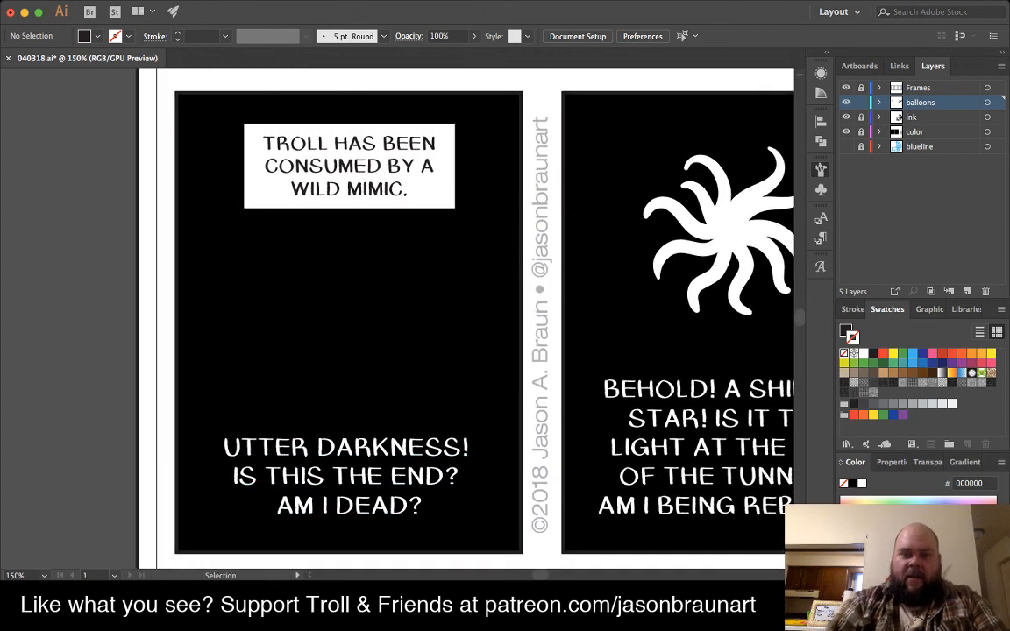
key("super+minus")
key("super+minus")
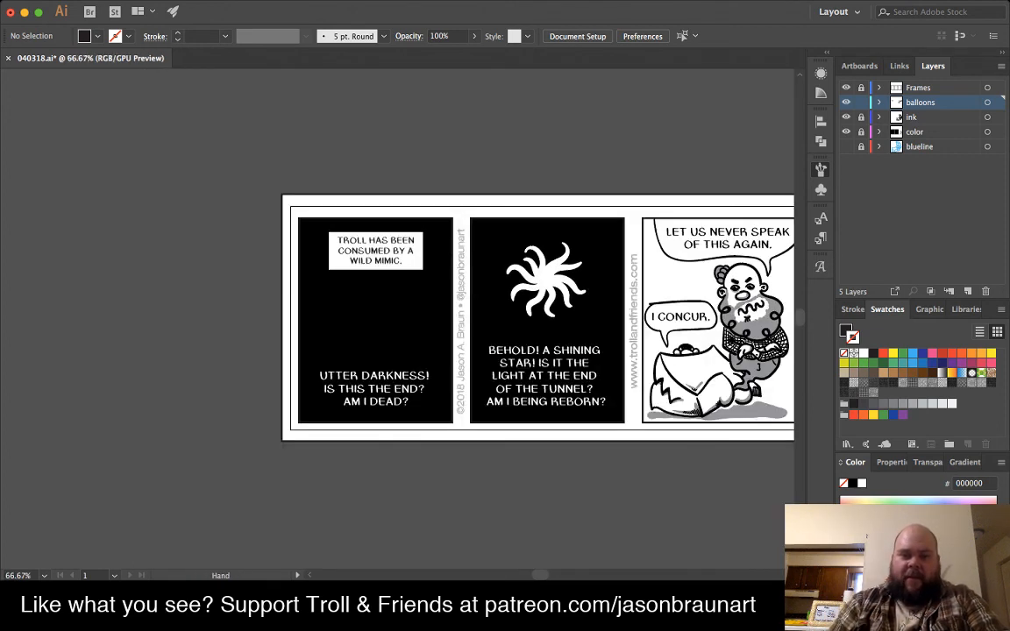
scroll(526, 324, "right", 2)
scroll(447, 303, "right", 3)
scroll(447, 303, "down", 1)
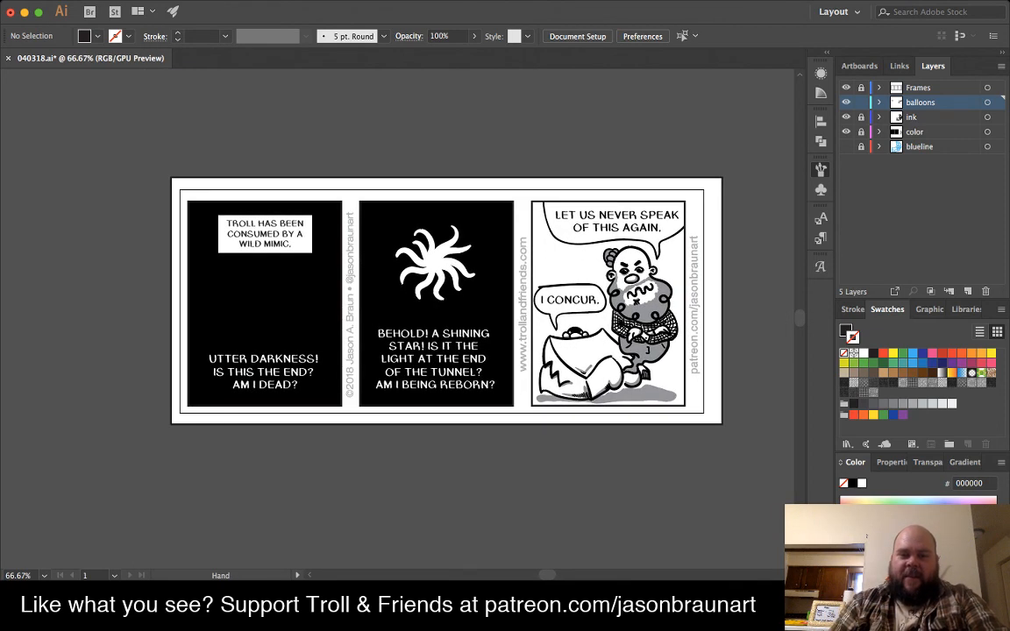
scroll(447, 302, "right", 3)
scroll(447, 303, "up", 1)
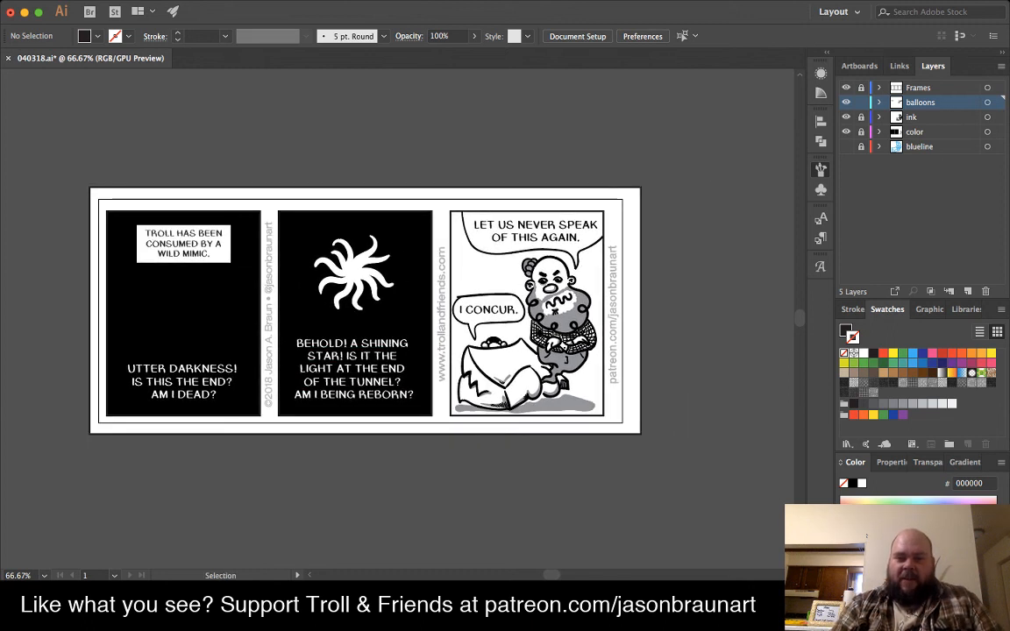